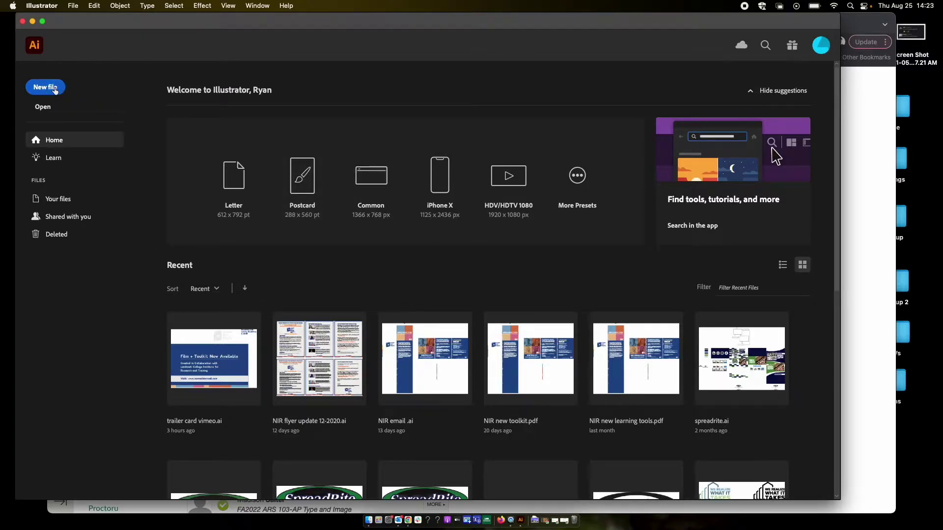
Step: Start a new document from the recent 1920 x 1080 px web preset and name it Labyrinths
left_click(55, 89)
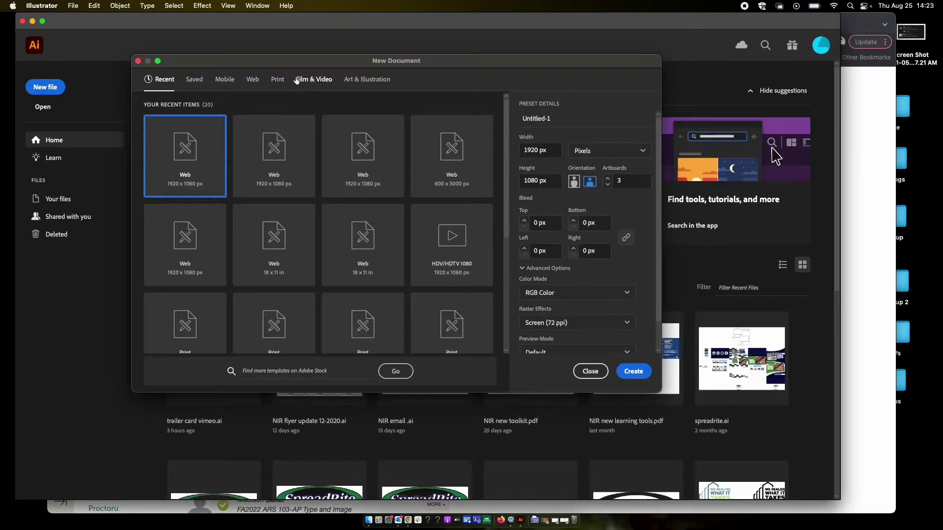
left_click(277, 79)
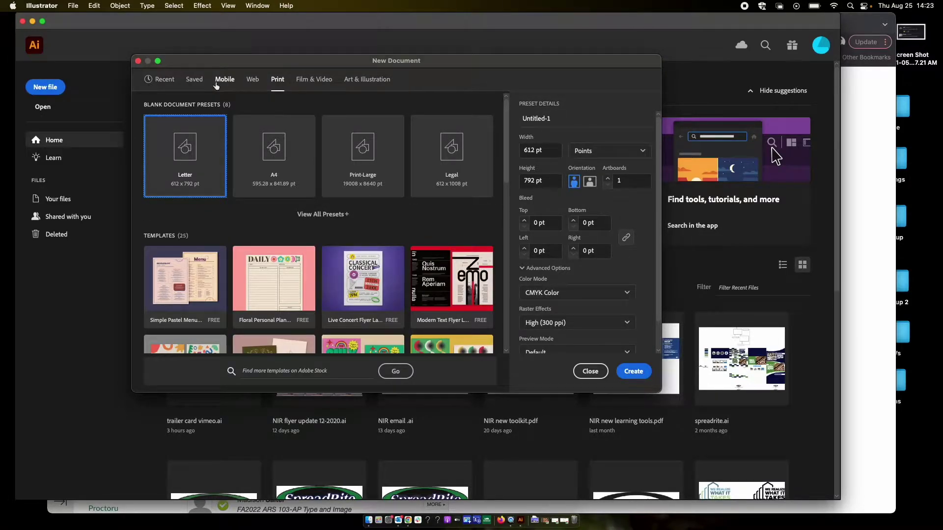
left_click(167, 82)
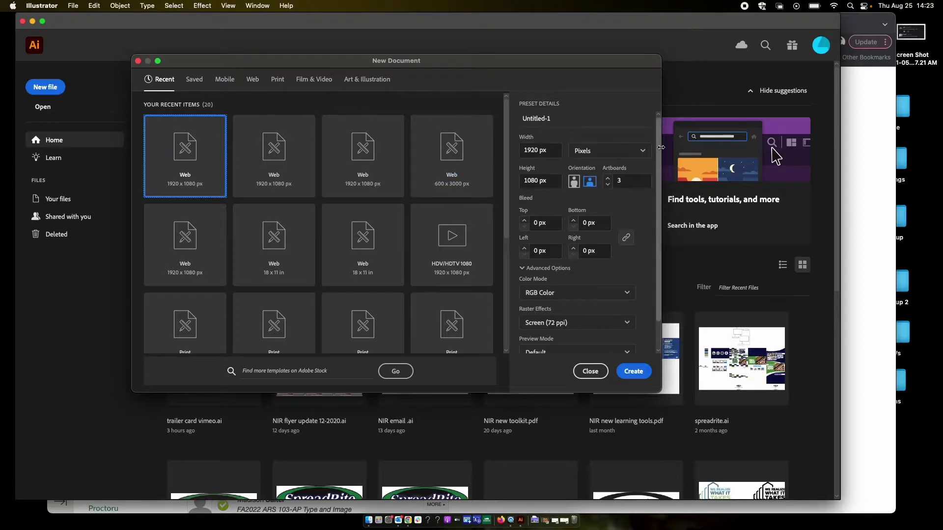
left_click(559, 123)
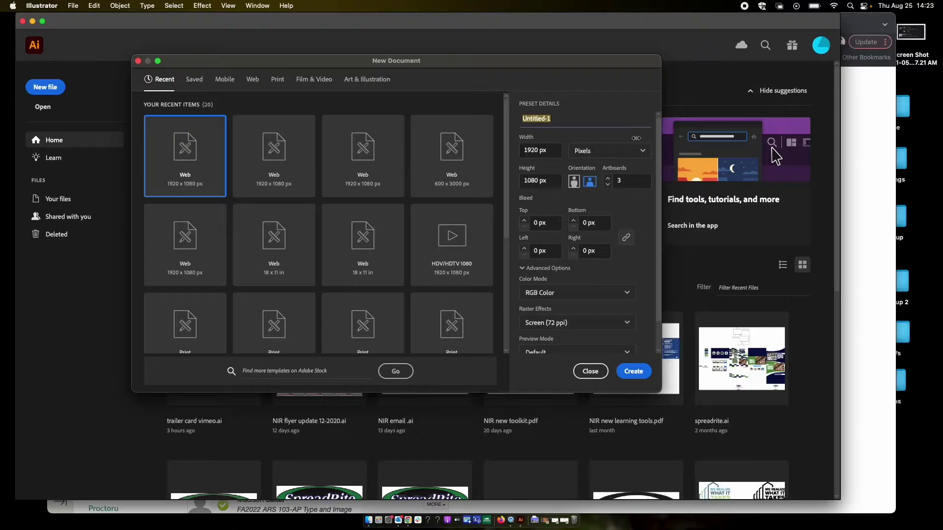
key("BackSpace")
type("Labry")
key("BackSpace")
type("yrinths")
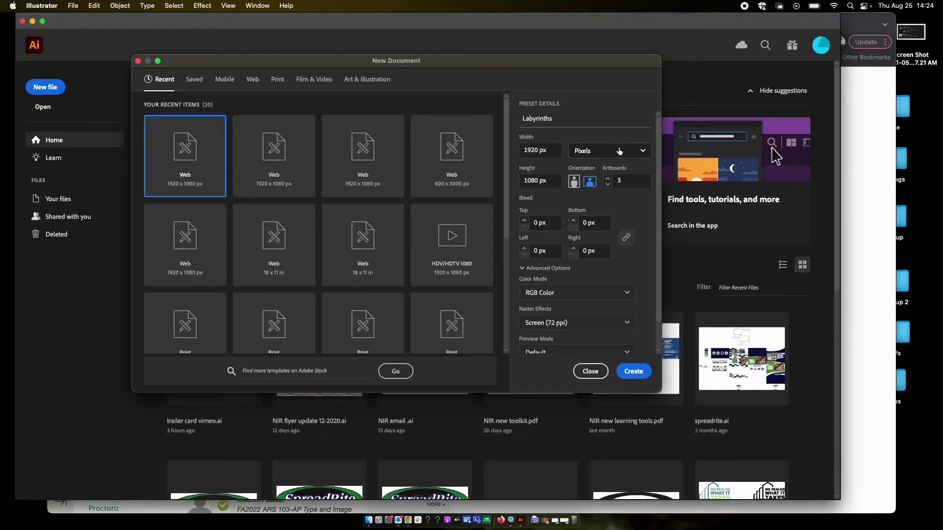
Step: Switch the new document's units to inches and set its size to 11 in wide by 17 in high
left_click(632, 151)
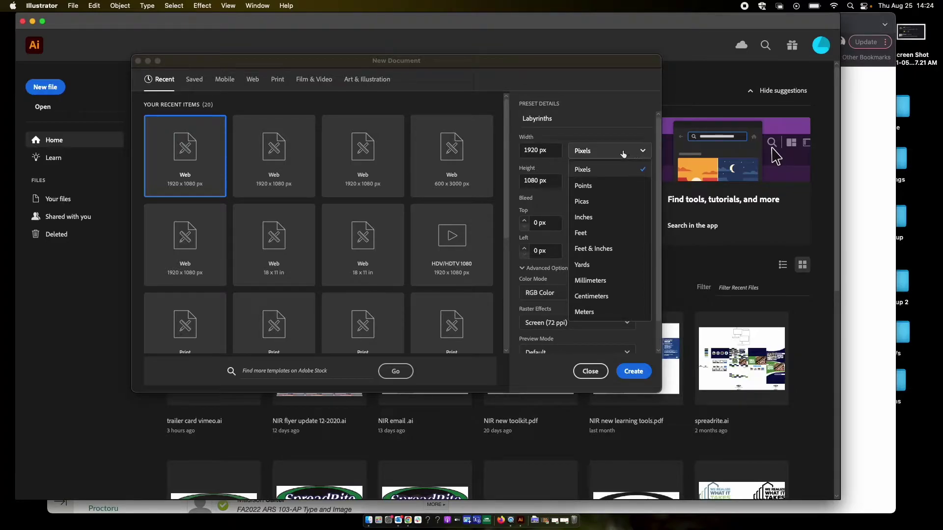
left_click(605, 219)
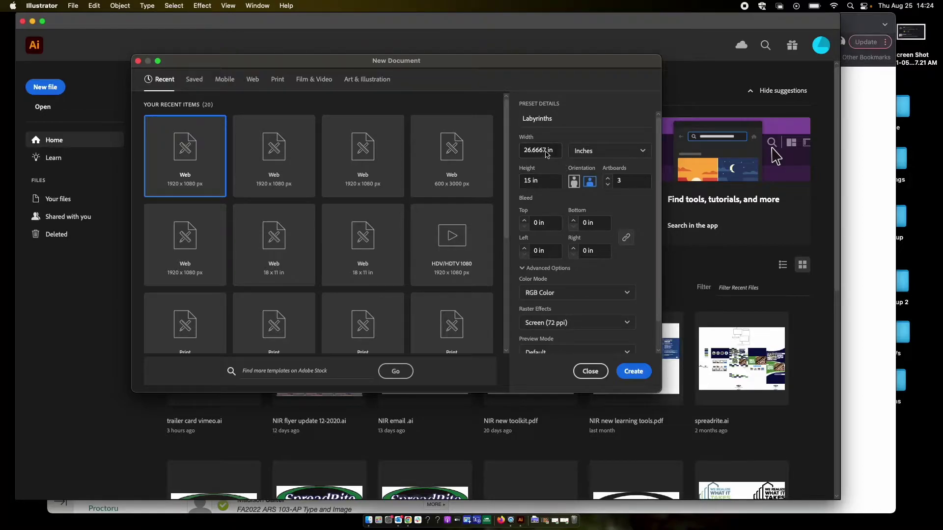
left_click_drag(546, 153, 513, 155)
type("11")
left_click(529, 183)
left_click_drag(529, 183, 521, 185)
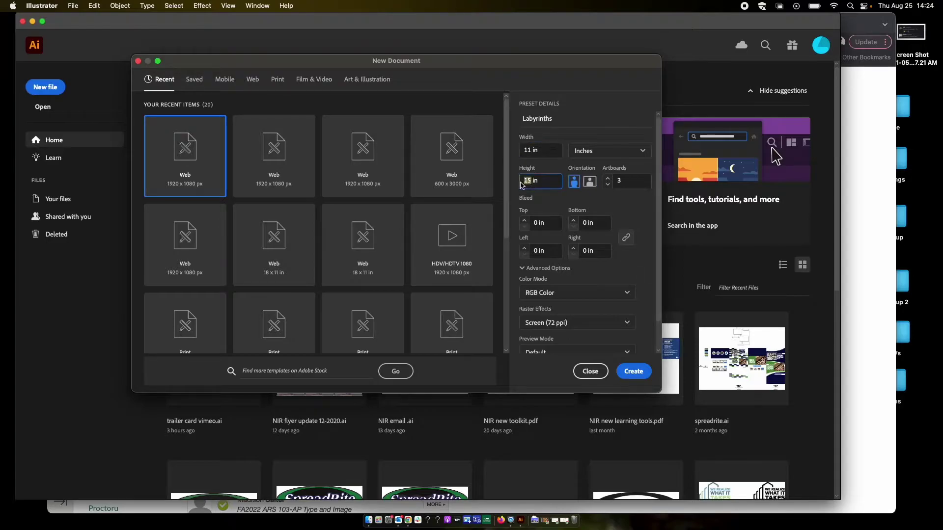
type("17")
Step: Set the new document's number of artboards to 2
key("Tab")
key("BackSpace")
type("3")
left_click(608, 184)
scroll(643, 231, "down", 2)
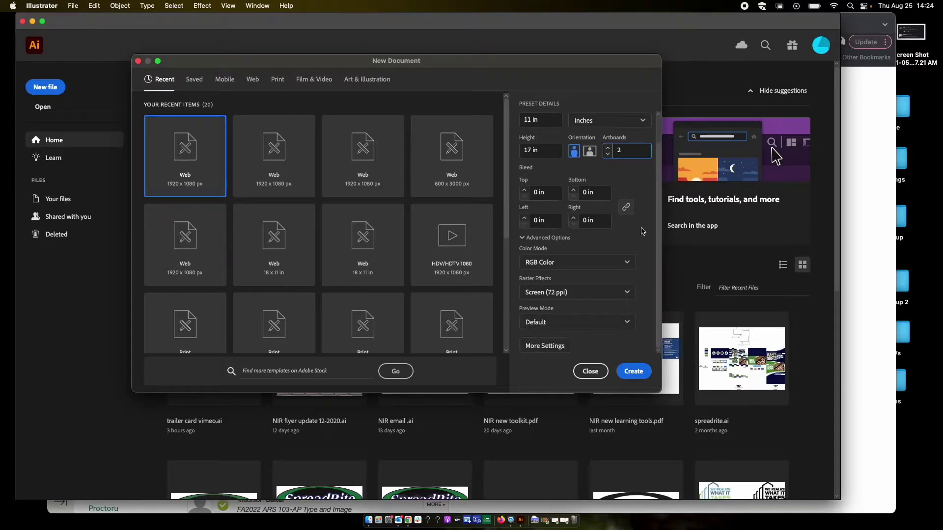
scroll(641, 228, "up", 2)
scroll(641, 227, "down", 2)
Step: Keep RGB Color as the color mode in the advanced options and create the document
left_click(523, 239)
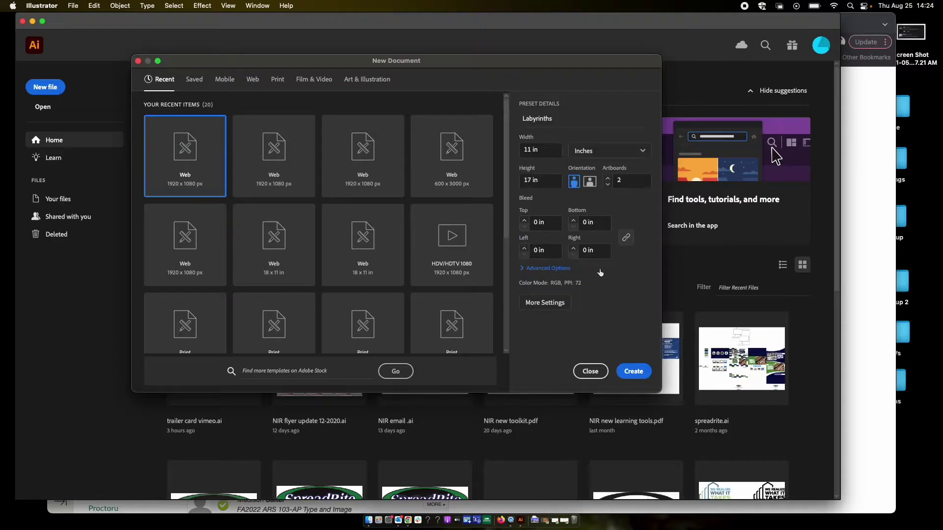
left_click(538, 268)
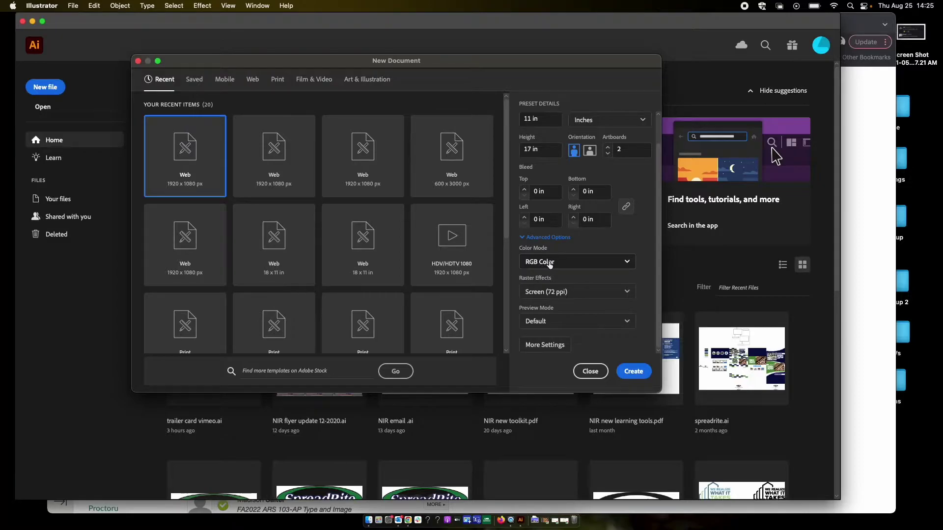
left_click(575, 265)
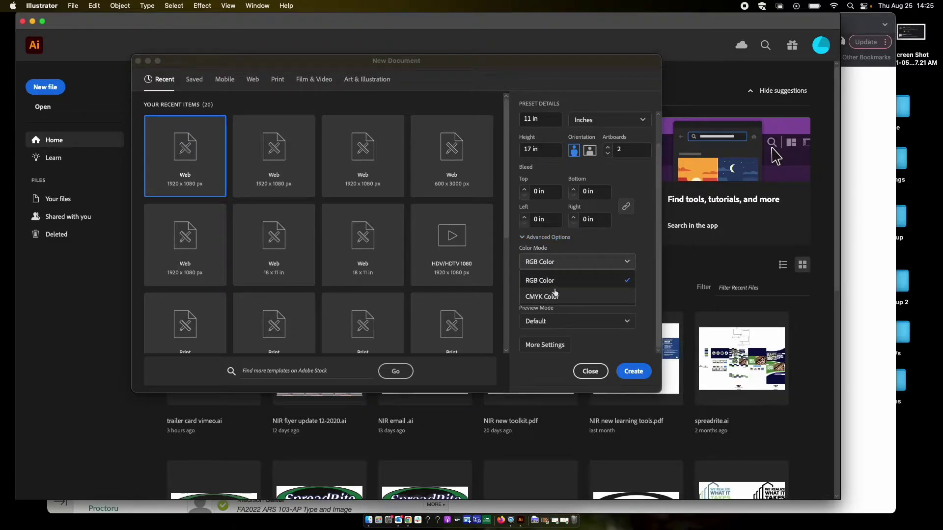
left_click(561, 284)
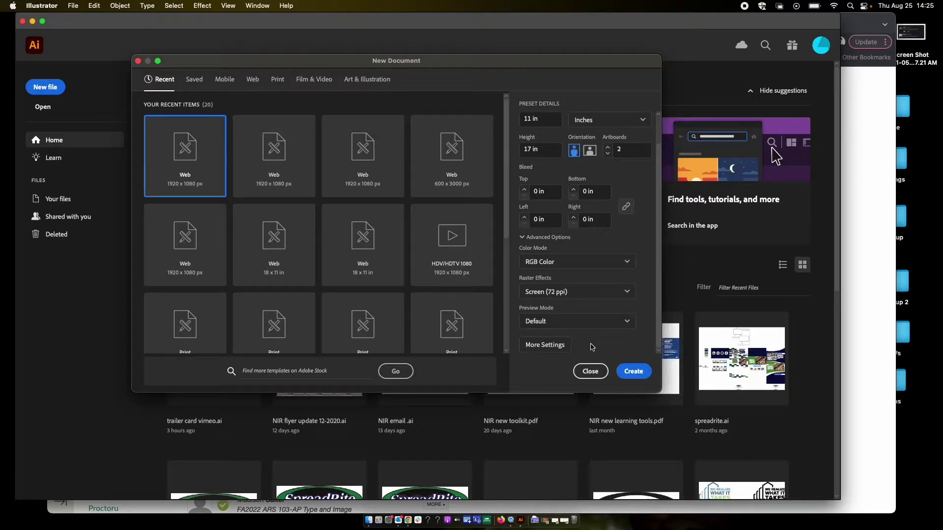
left_click(634, 372)
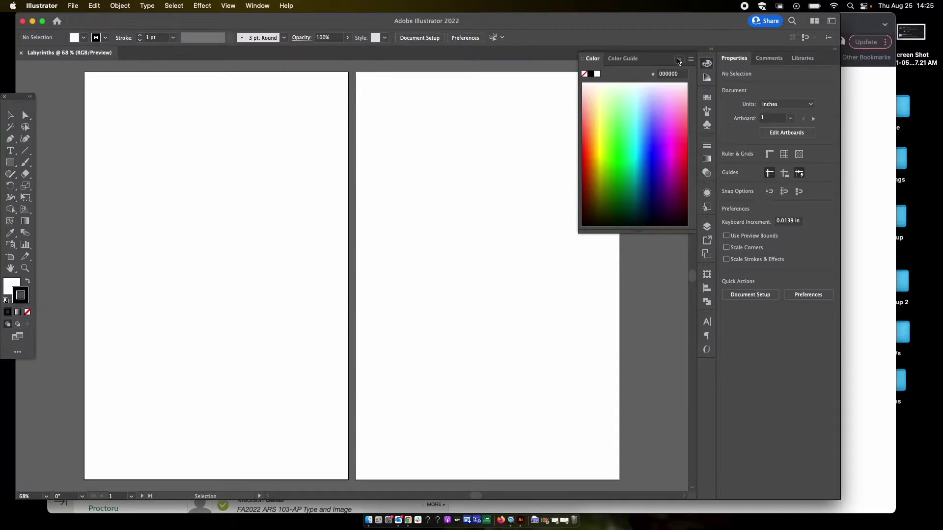
Step: Collapse the Color panel and bring the floating toolbar and the window's edge inward from the edge of the screen
left_click(678, 60)
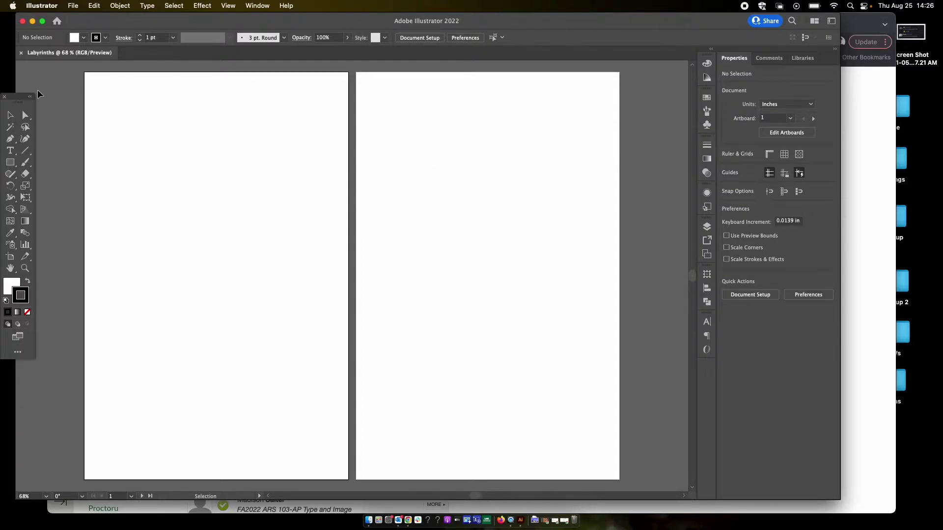
left_click_drag(19, 97, 48, 98)
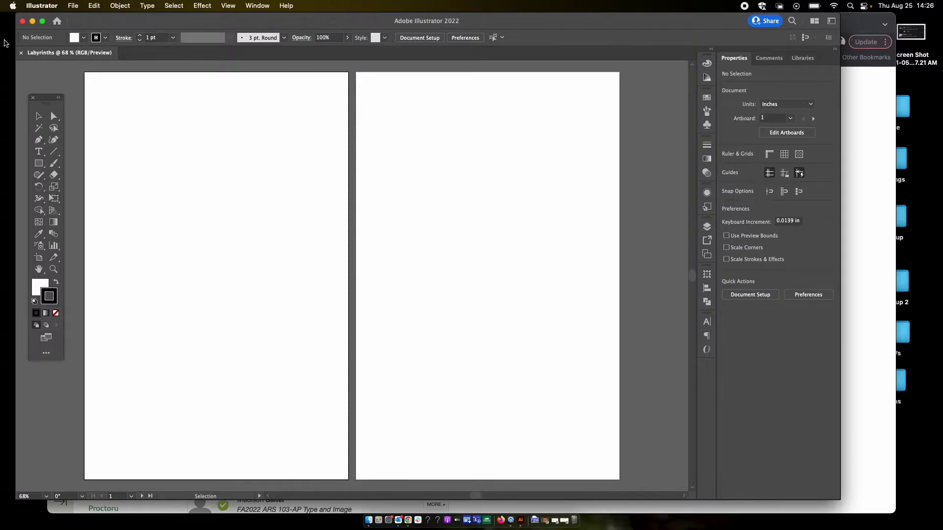
left_click_drag(16, 46, 31, 45)
left_click_drag(46, 102, 59, 111)
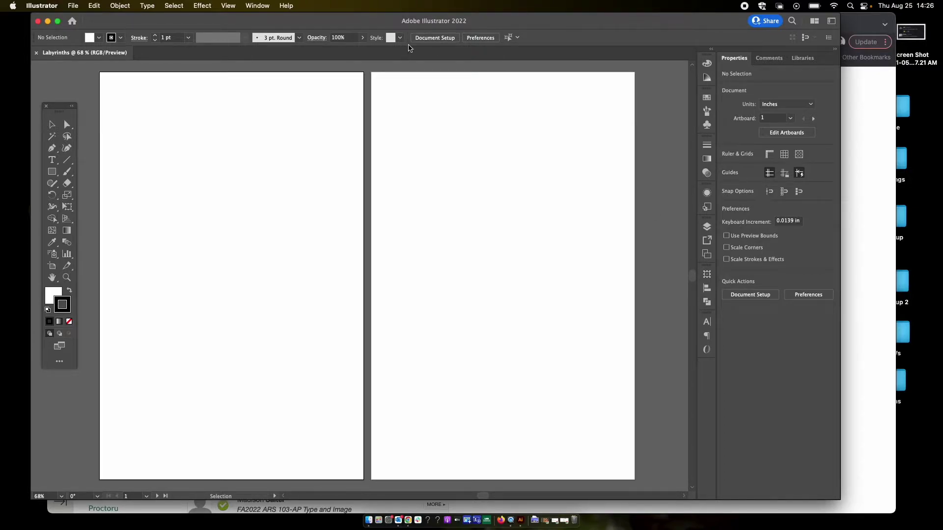
Step: Choose the Essentials Classic workspace and open the Layers panel
left_click(814, 20)
left_click(831, 22)
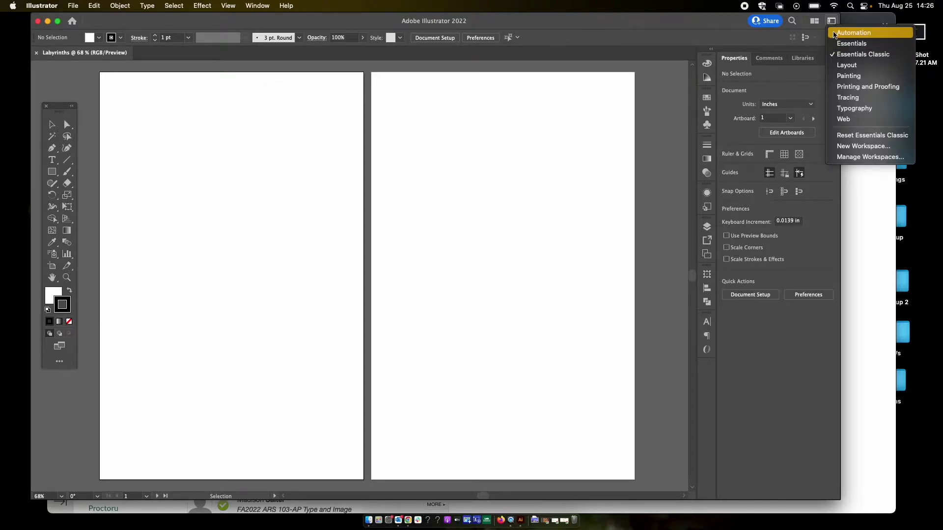
left_click(702, 32)
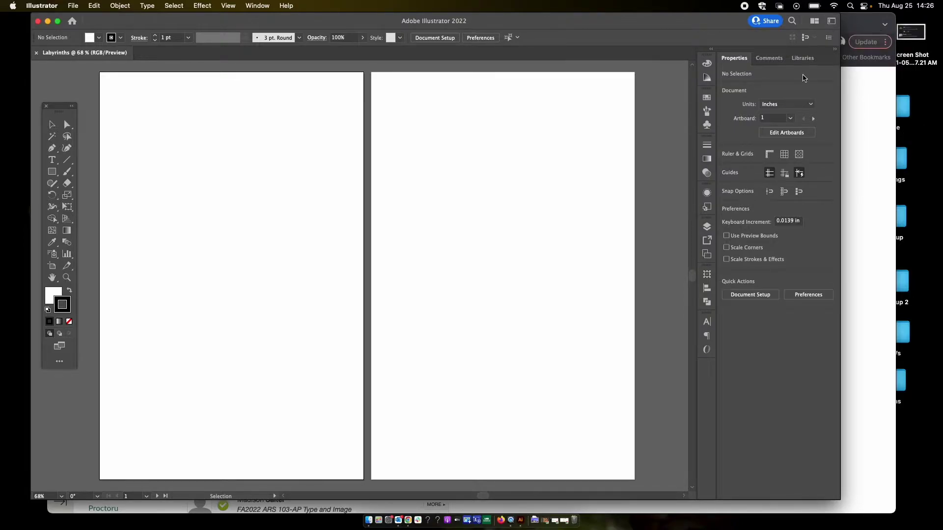
left_click(832, 23)
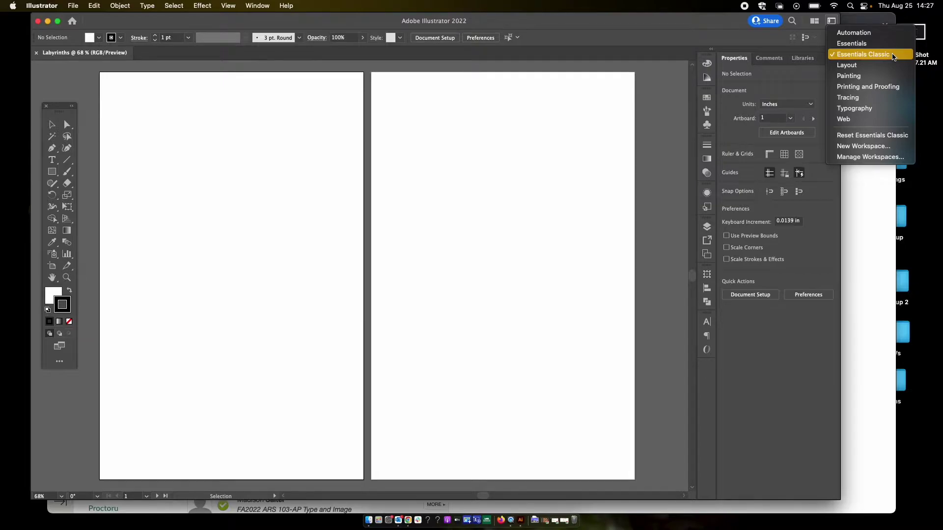
left_click(892, 57)
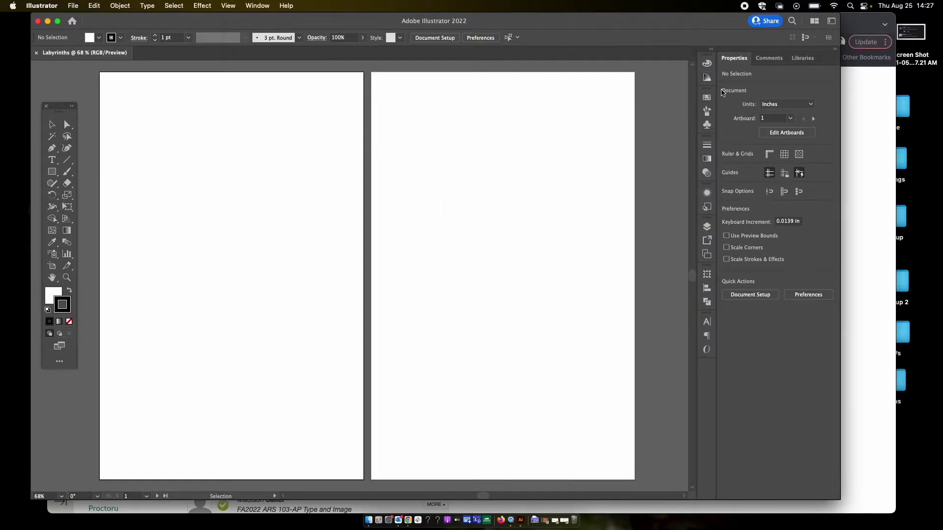
left_click(707, 227)
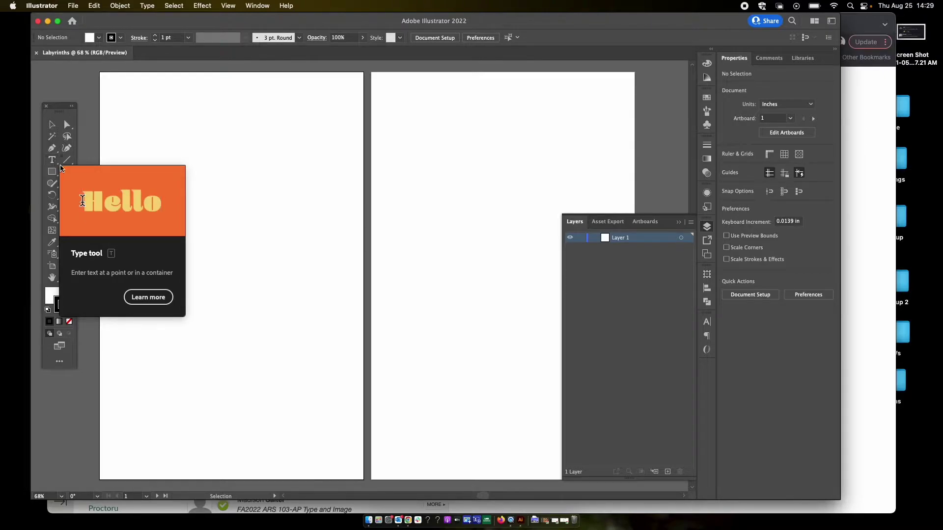
Step: Place a placeholder text near the top of the first artboard with the Type tool and delete it
left_click(55, 162)
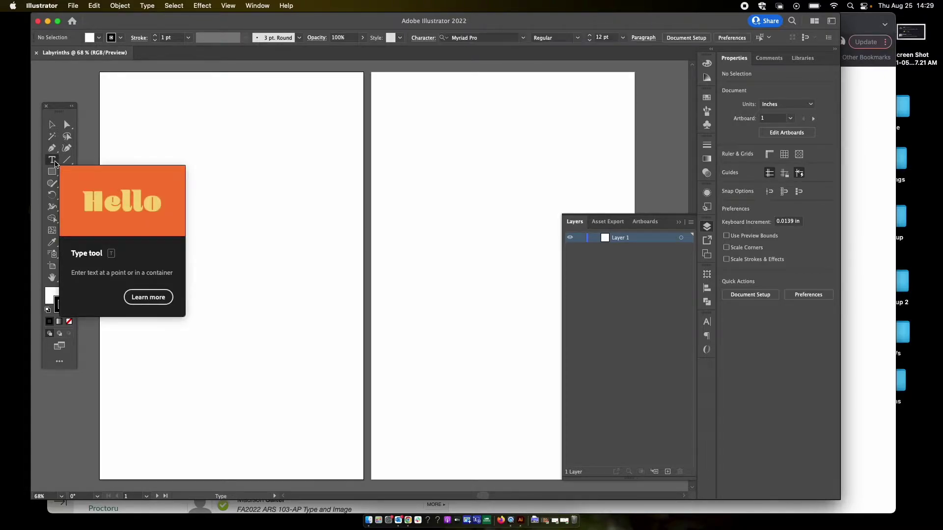
left_click(55, 162)
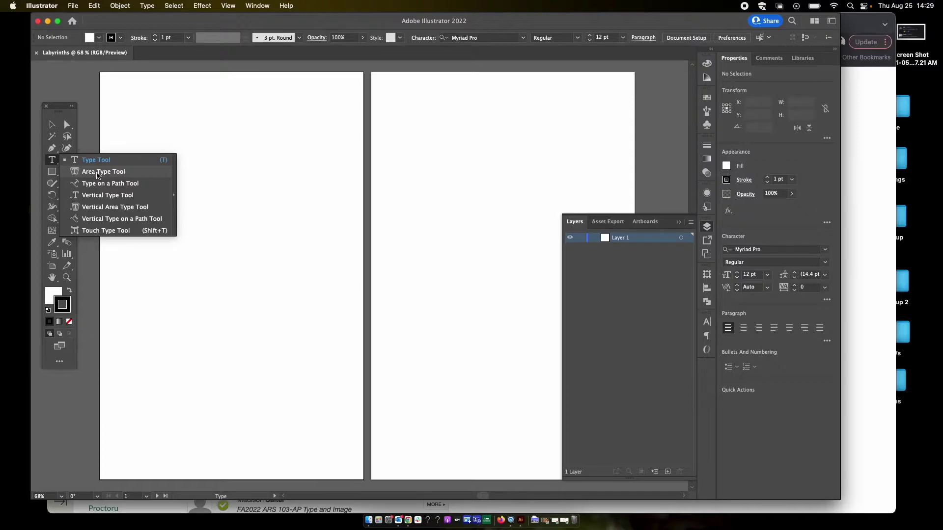
left_click(175, 127)
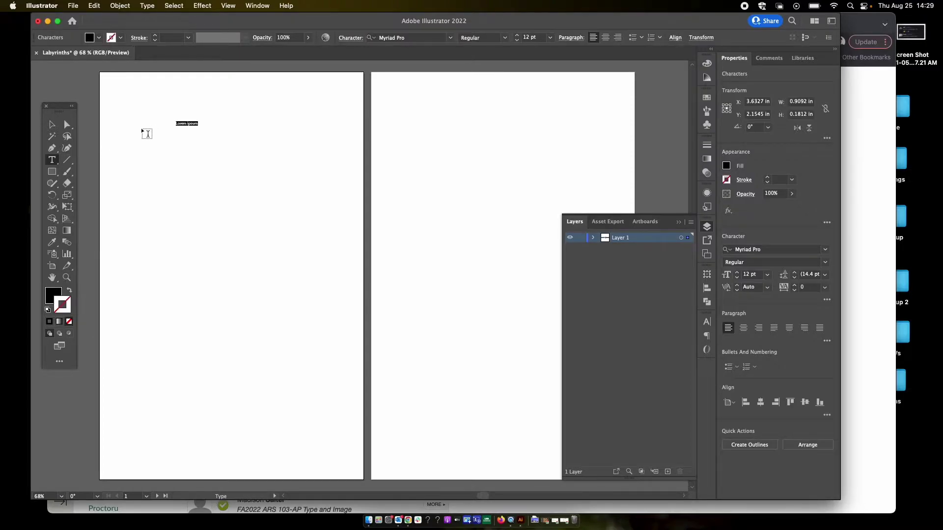
left_click(52, 124)
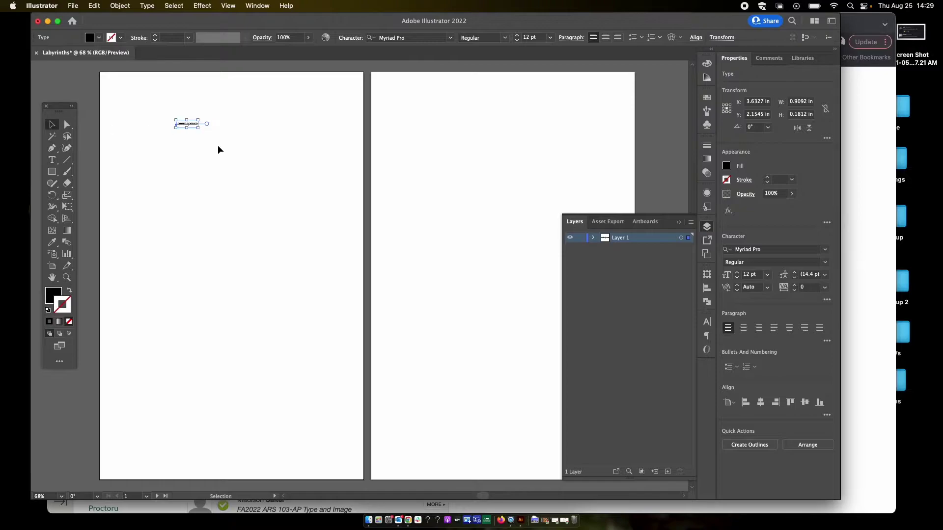
key("Delete")
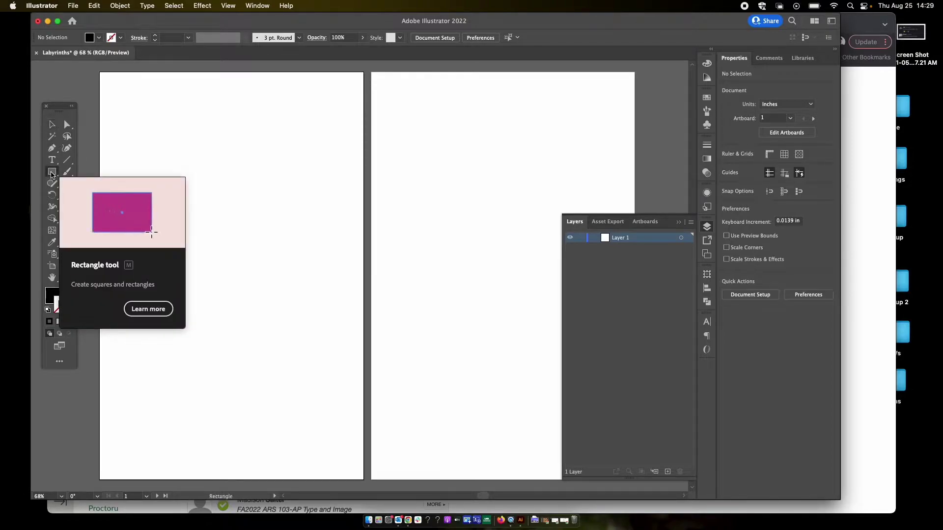
Step: Draw a black rectangle about 5.17 by 7.05 in on the first artboard and move it toward the artboard's right side
left_click(52, 172)
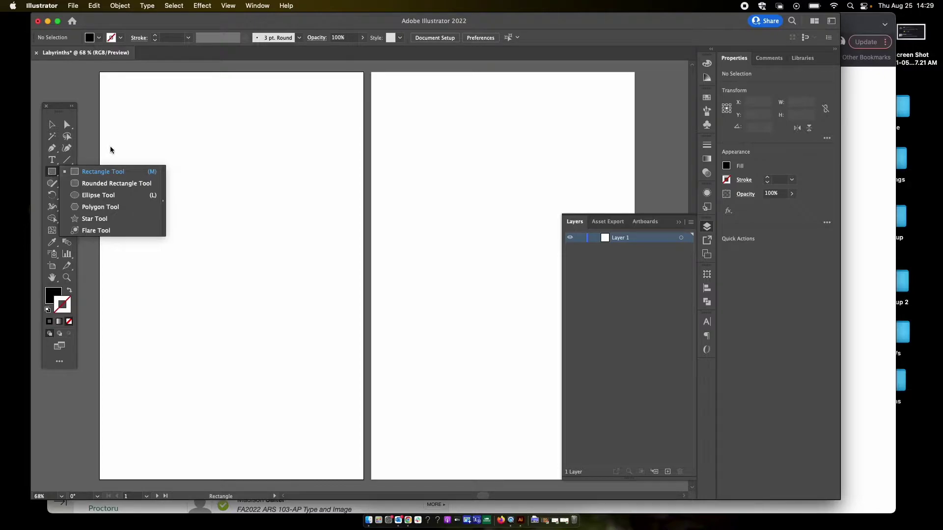
left_click(52, 173)
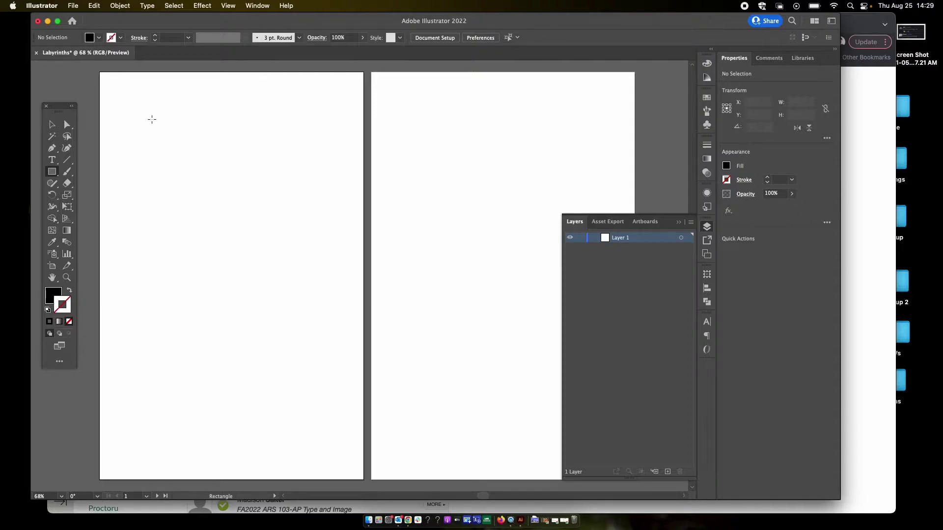
left_click_drag(152, 119, 276, 289)
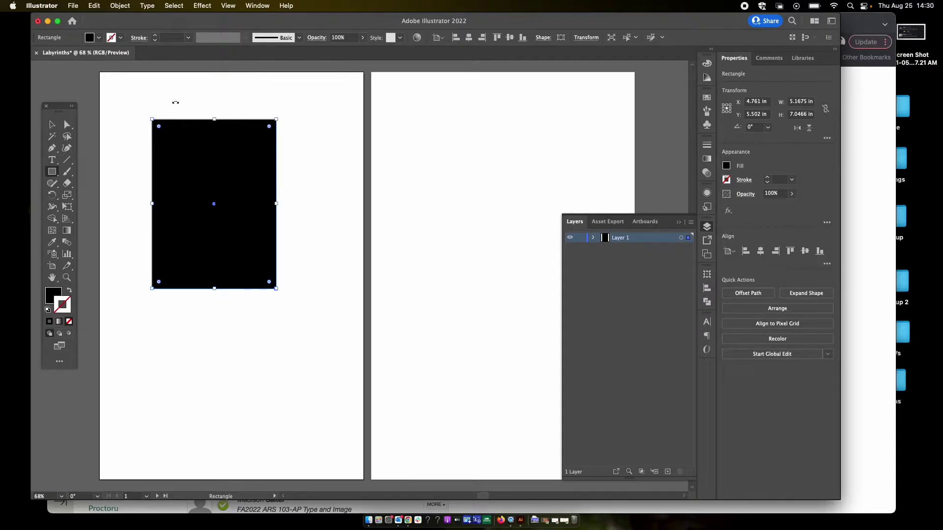
left_click(52, 125)
left_click_drag(217, 169, 262, 169)
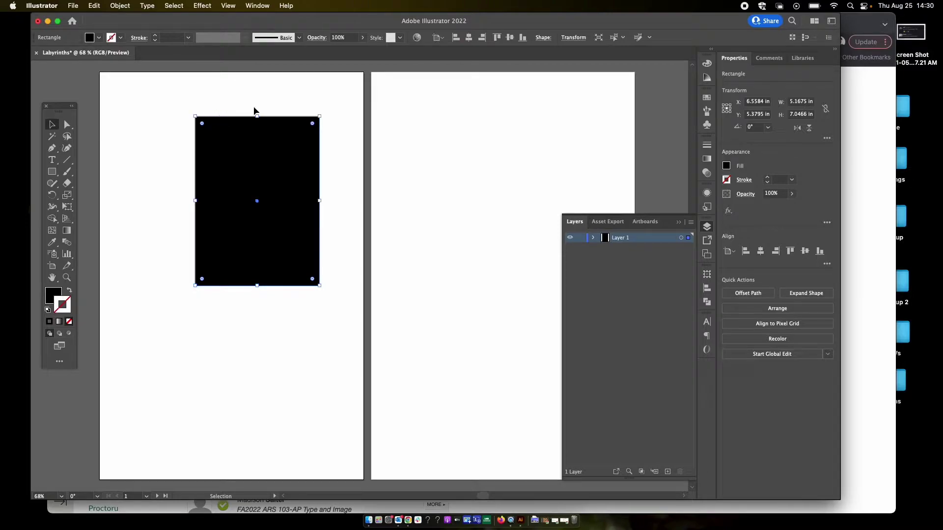
Step: Rotate the black rectangle clockwise by its upper corner and undo the rotation
left_click(324, 108)
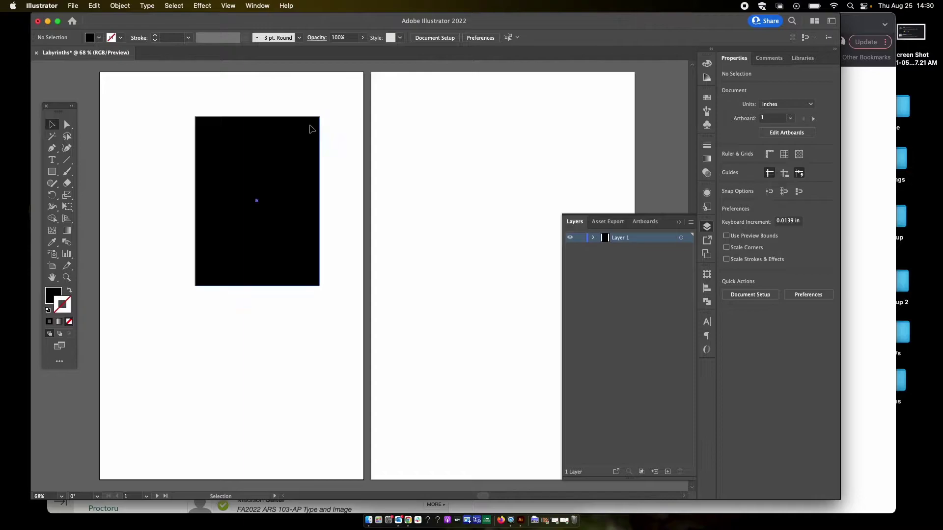
left_click(312, 126)
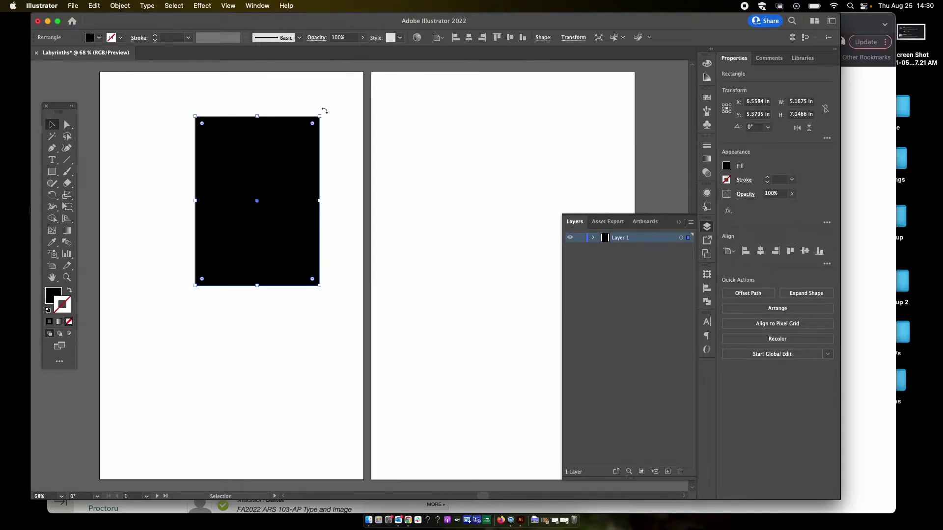
left_click_drag(325, 110, 345, 171)
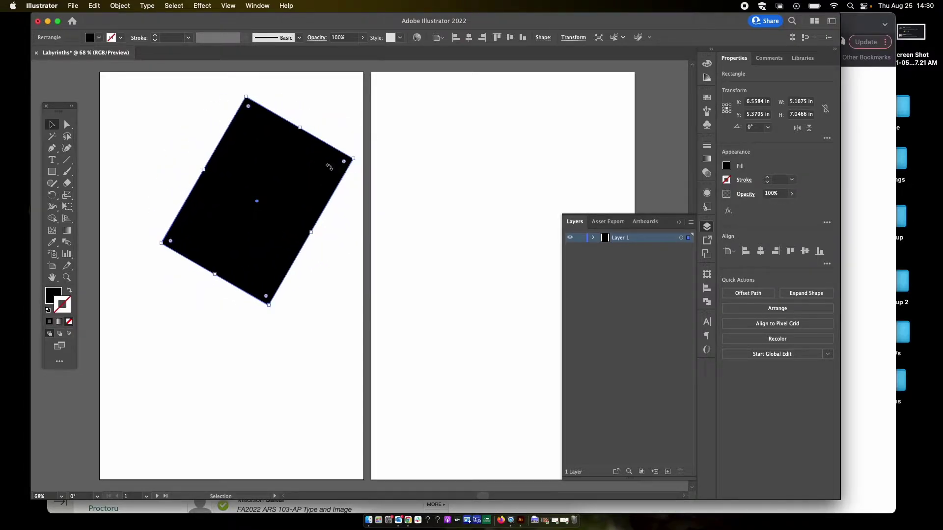
key("a")
key("ctrl+z")
key("v")
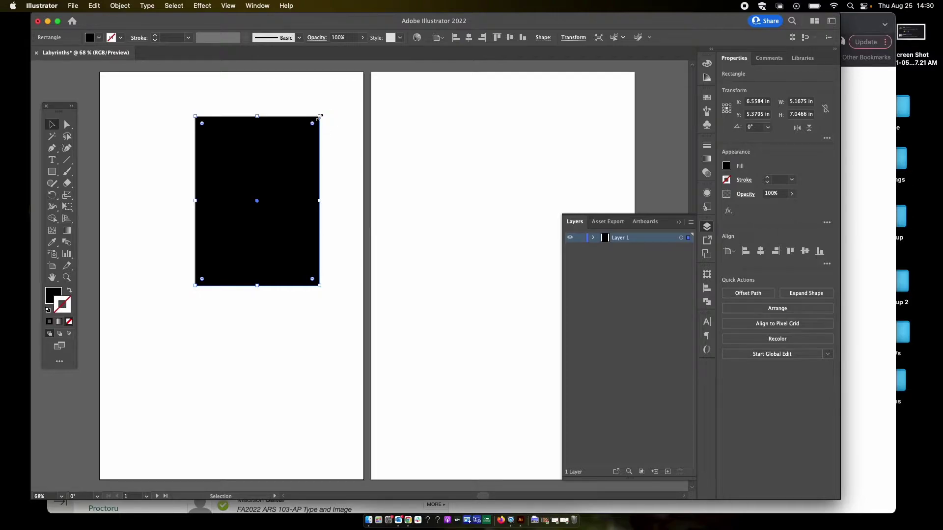
Step: Shrink the black rectangle to about 3.82 by 4.98 in and move it down on the first artboard
left_click_drag(320, 116, 287, 167)
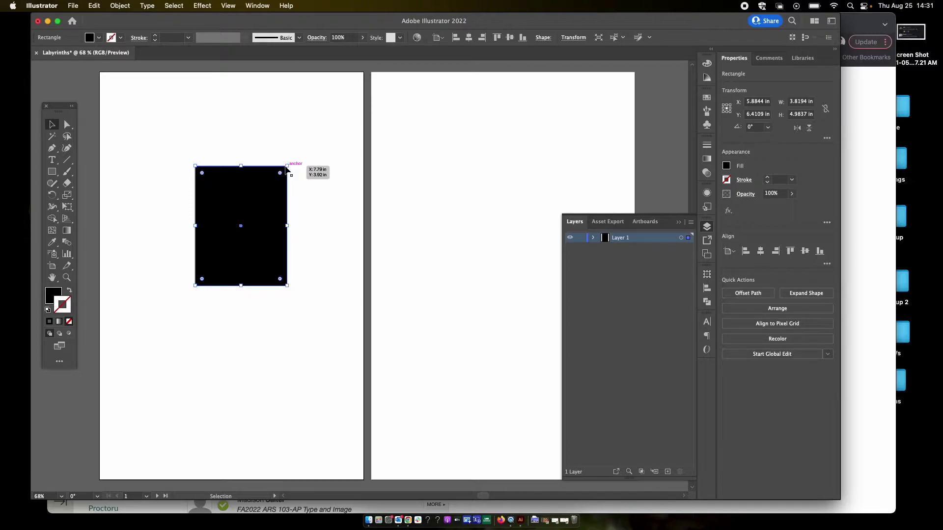
left_click_drag(250, 201, 253, 232)
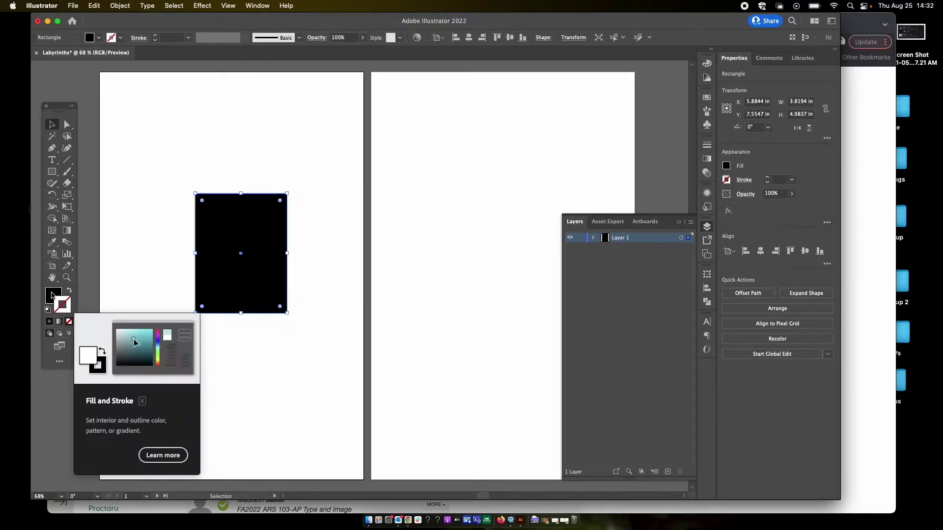
Step: Change the rectangle's fill from black to red (D82727) with the Color Picker
left_click(53, 295)
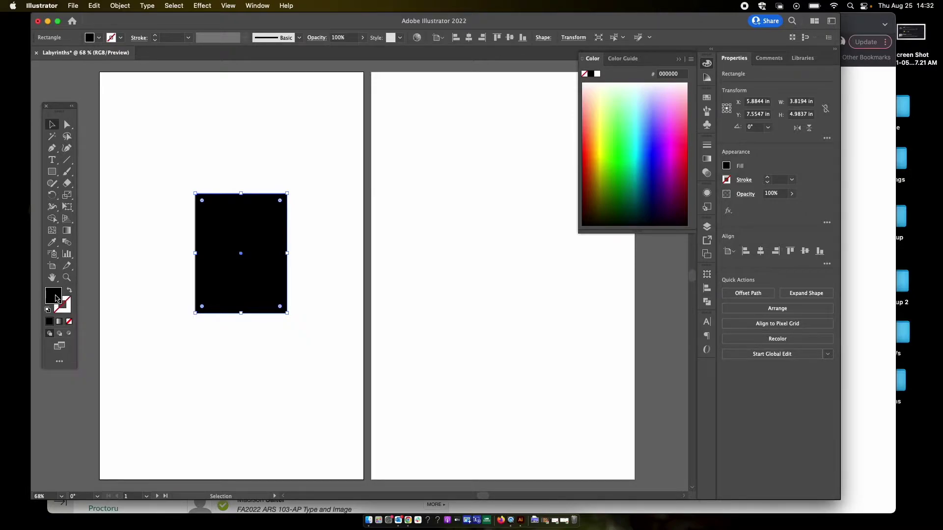
double_click(57, 297)
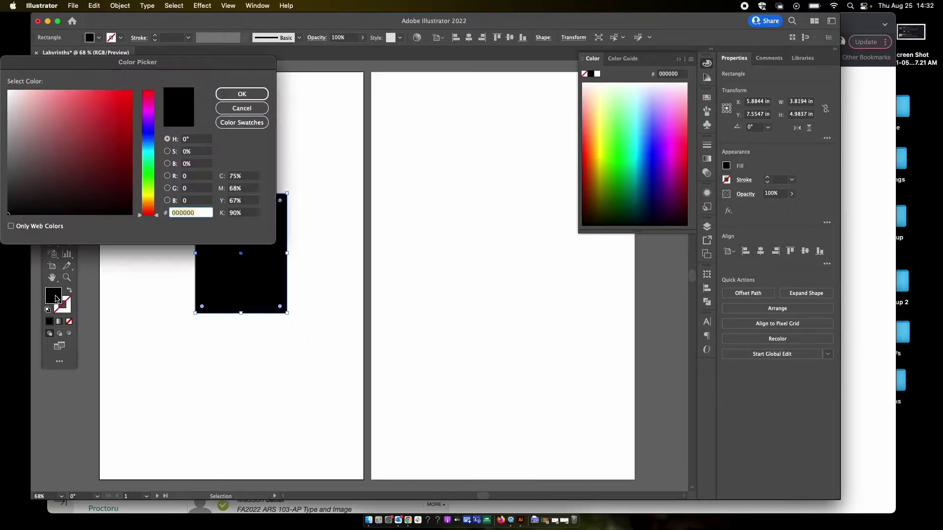
left_click_drag(163, 66, 493, 269)
mouse_move(422, 328)
left_mouse_down()
mouse_move(448, 305)
mouse_move(438, 330)
mouse_move(438, 311)
left_mouse_up()
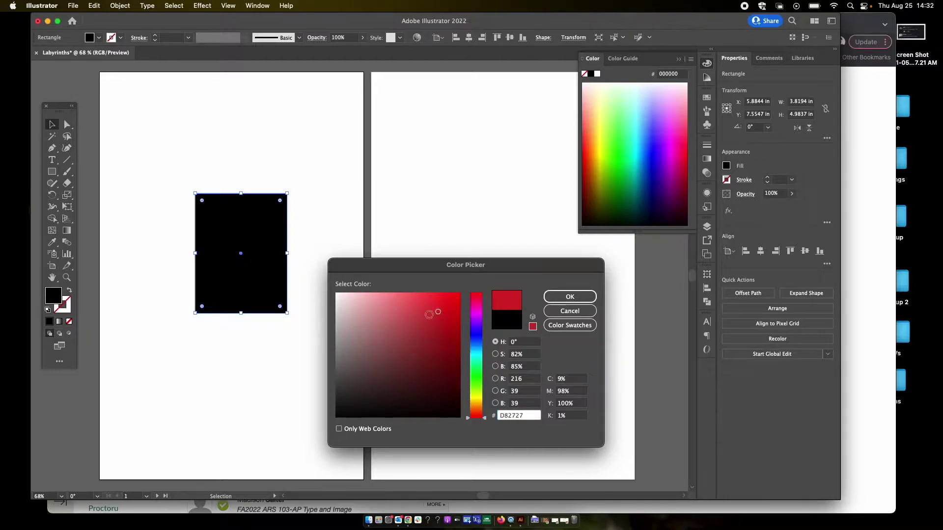
left_click(566, 298)
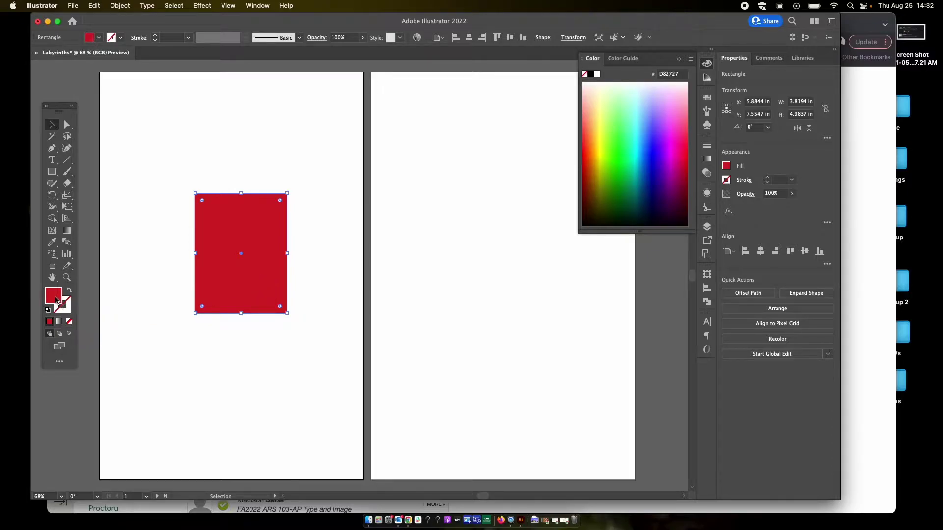
Step: Change the rectangle's fill to bright green (18F700), swap that colour onto the stroke, and deselect the shape
double_click(56, 298)
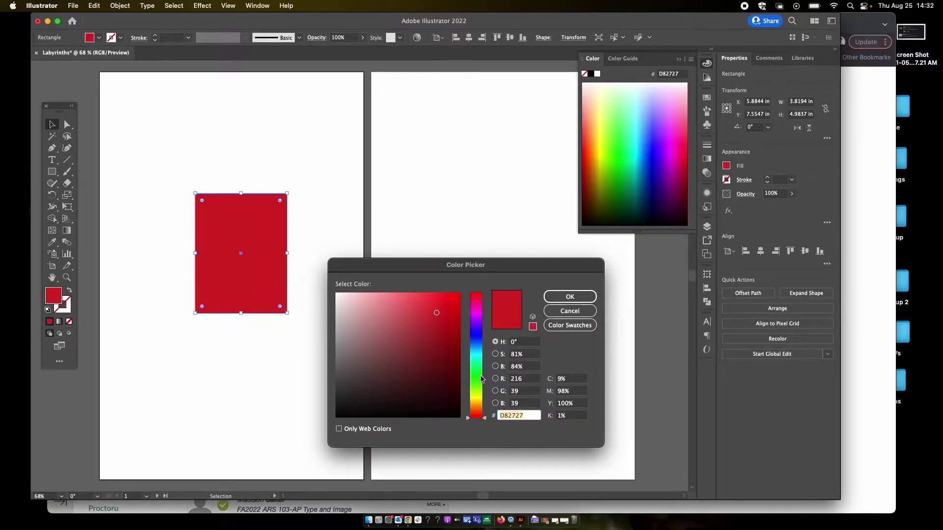
left_click(480, 379)
left_click(459, 294)
left_click(567, 297)
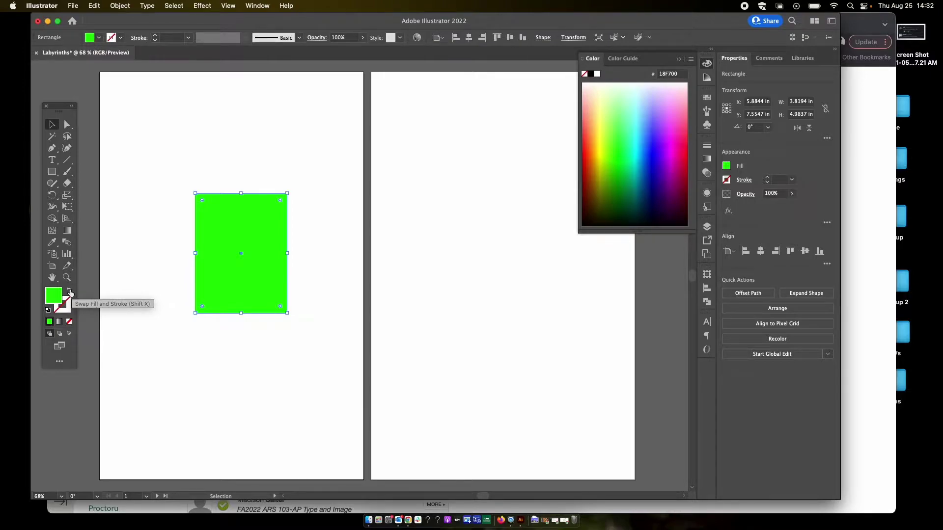
left_click(70, 293)
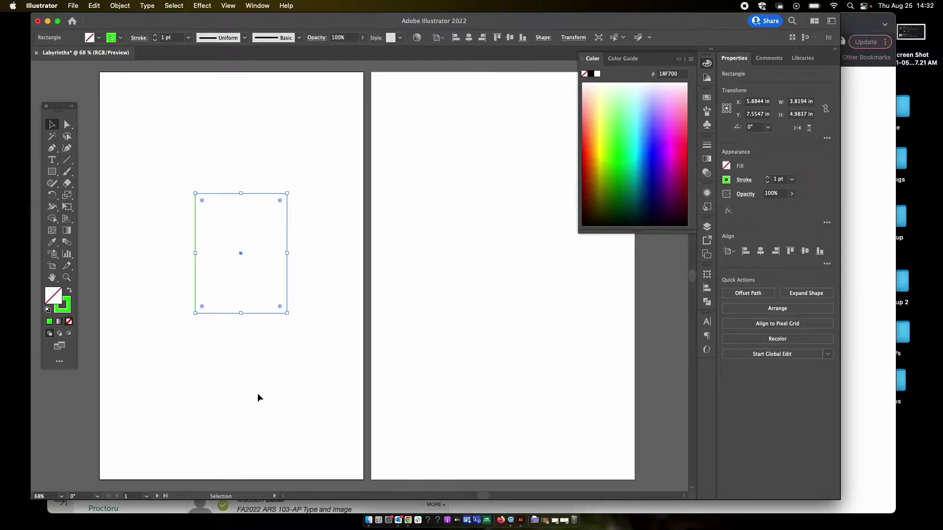
left_click(275, 389)
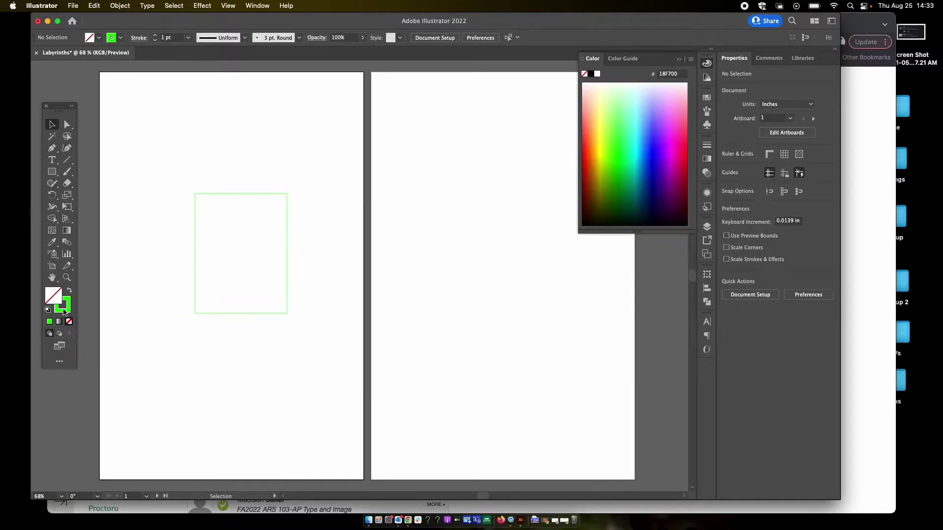
Step: Select the outlined rectangle and increase its stroke weight, finishing at 100 pt
left_click(243, 314)
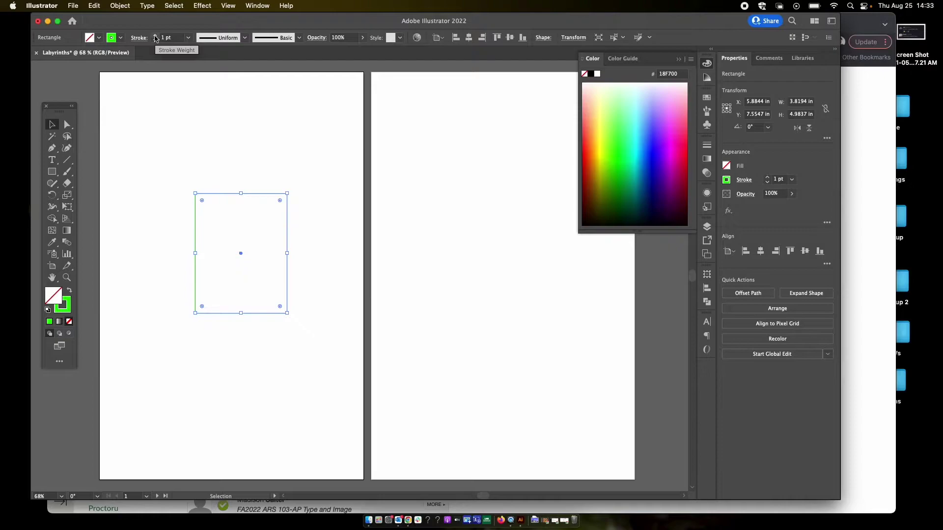
left_click(155, 38)
left_click(156, 38)
left_click(155, 38)
left_click(155, 38)
left_click(156, 38)
left_click(156, 38)
left_click(156, 38)
left_click(156, 37)
left_click(156, 38)
left_click(156, 38)
left_click(155, 38)
left_click(155, 38)
left_click(156, 38)
left_click(155, 38)
left_click(155, 38)
left_click(155, 38)
left_click(156, 37)
left_click(155, 38)
left_click(155, 38)
left_click(156, 38)
left_click(156, 38)
left_click(155, 37)
left_click(156, 37)
left_click(155, 37)
left_click(155, 38)
left_click(155, 38)
left_click(156, 38)
left_click(156, 38)
left_click(156, 38)
left_click(155, 38)
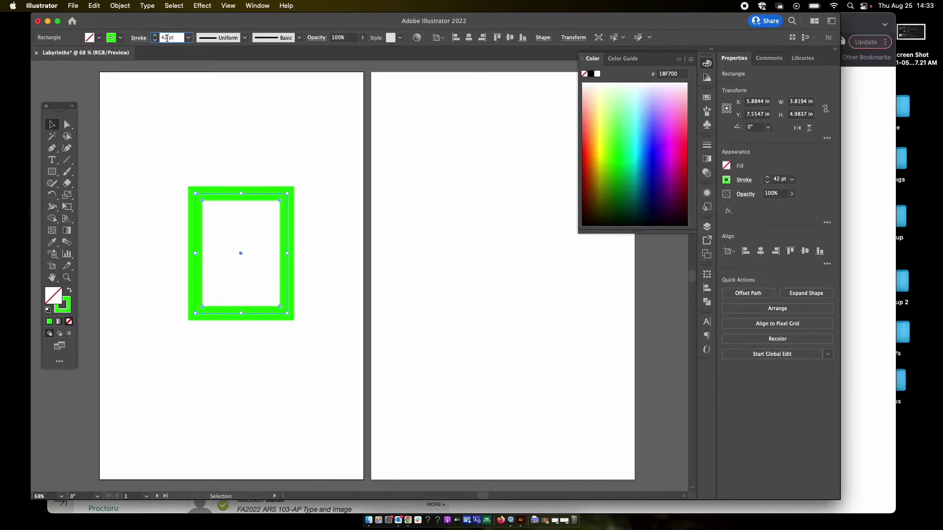
type("100")
key("Return")
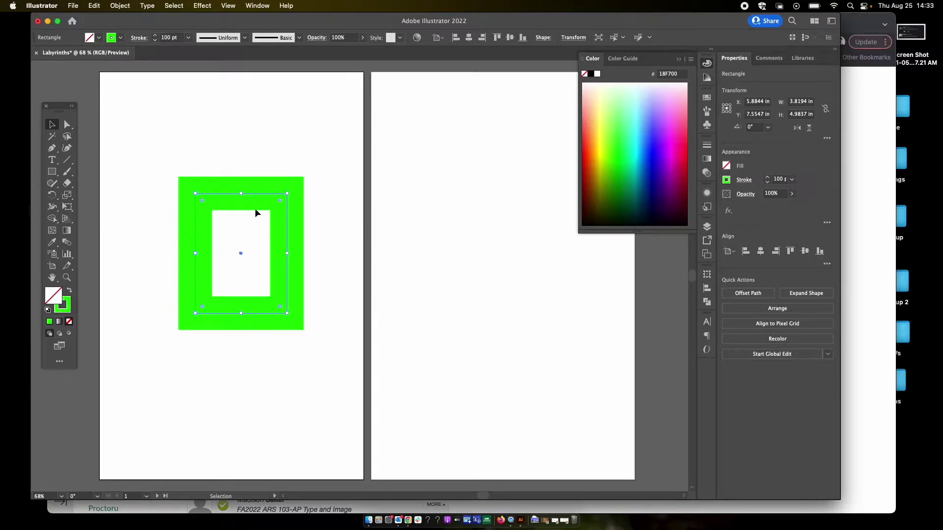
Step: Swap the green stroke back to the fill and move the rectangle to the upper-left area of the first artboard
left_click(68, 292)
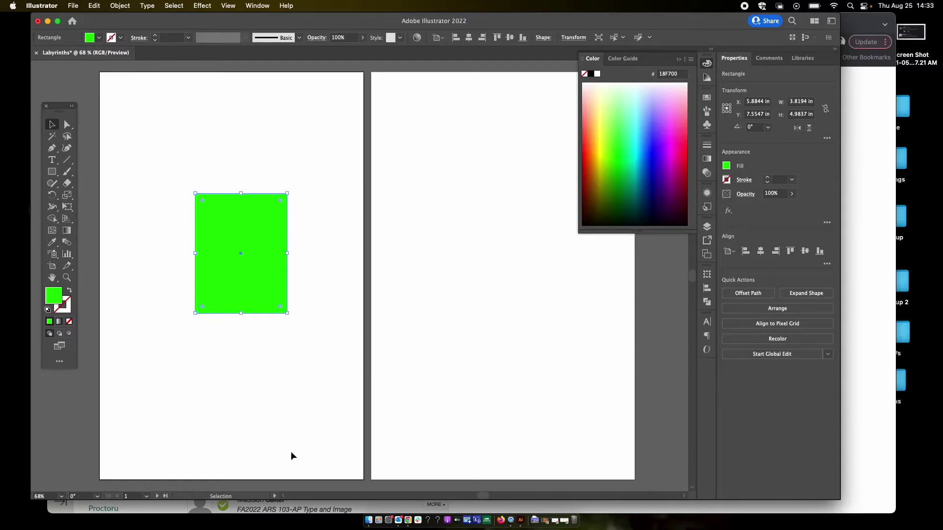
left_click(296, 374)
left_click_drag(248, 274, 186, 199)
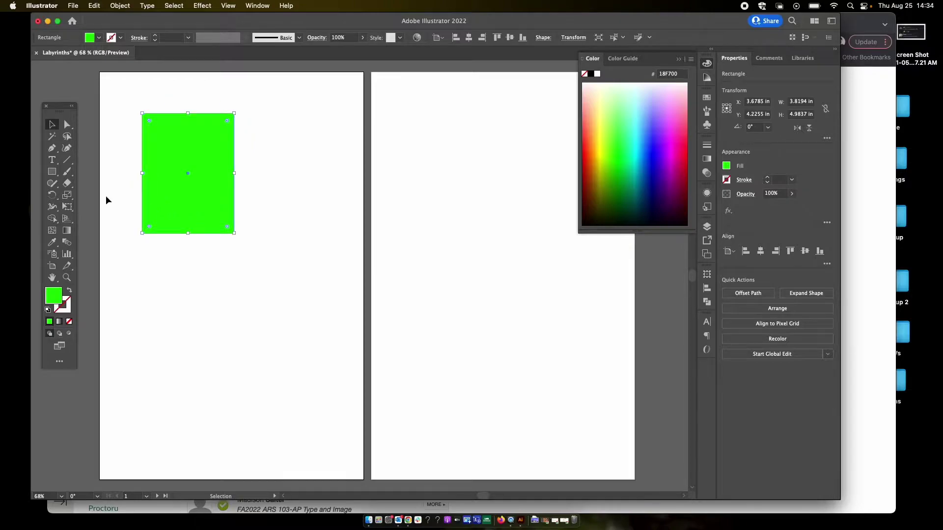
Step: Draw a wide green ellipse about 6.07 by 4.00 in on the lower part of the first artboard
left_click(54, 173)
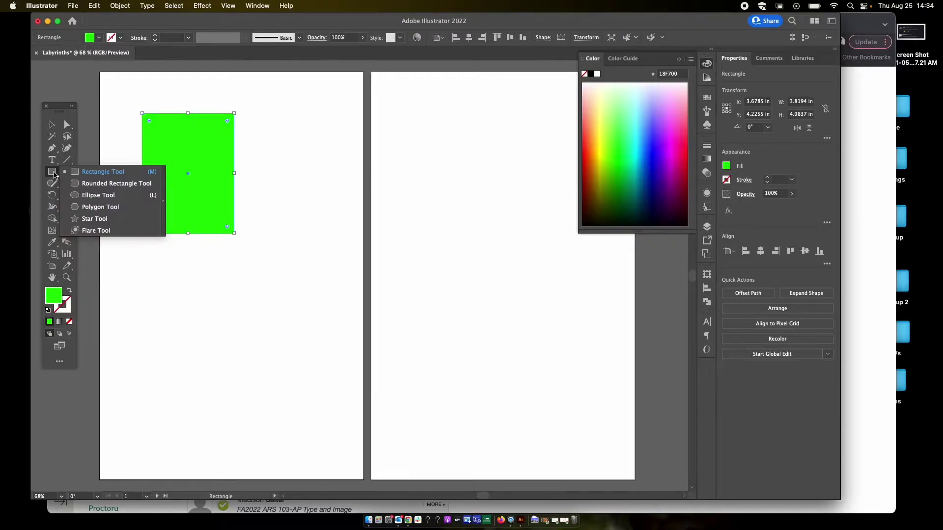
left_click(98, 195)
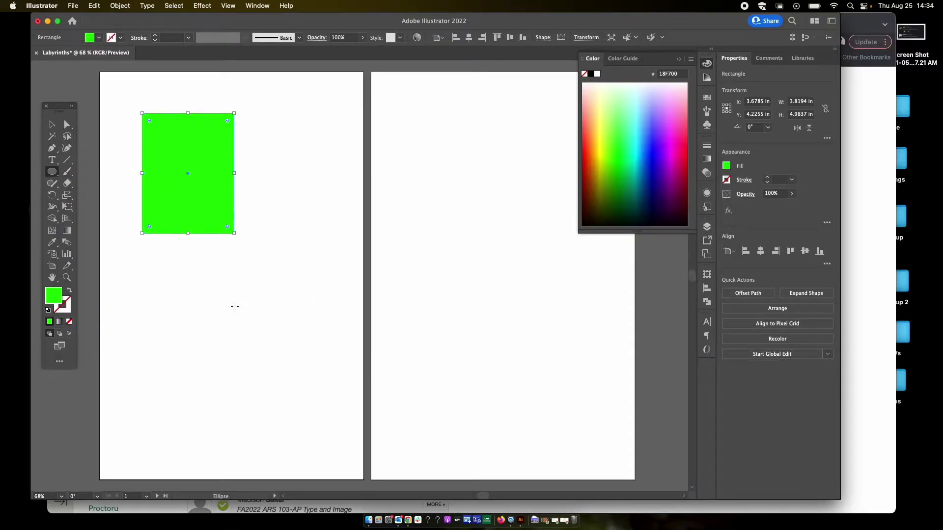
left_click_drag(168, 302, 314, 398)
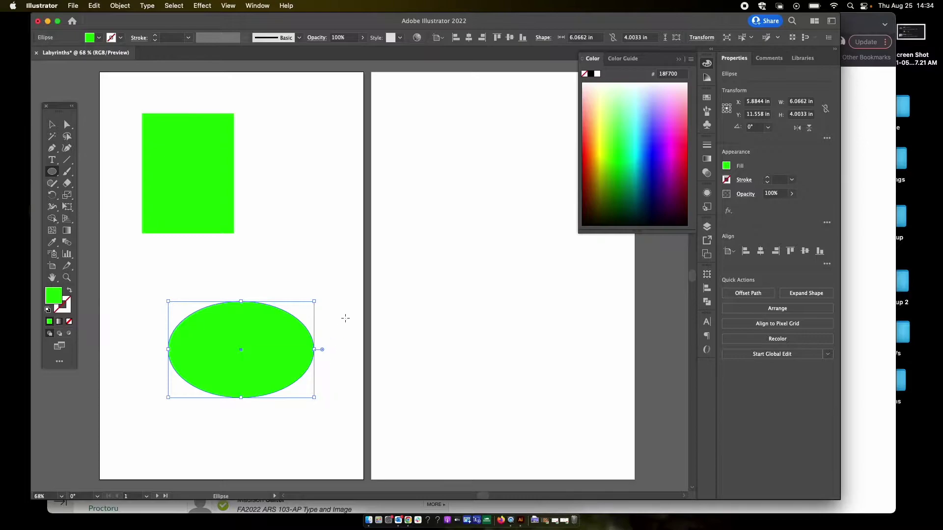
Step: Draw an ellipse about 3.27 by 2.68 in beside the rectangle and a circle about 4.9 in wide on the second artboard
scroll(345, 317, "right", 5)
scroll(345, 318, "left", 3)
scroll(345, 318, "down", 3)
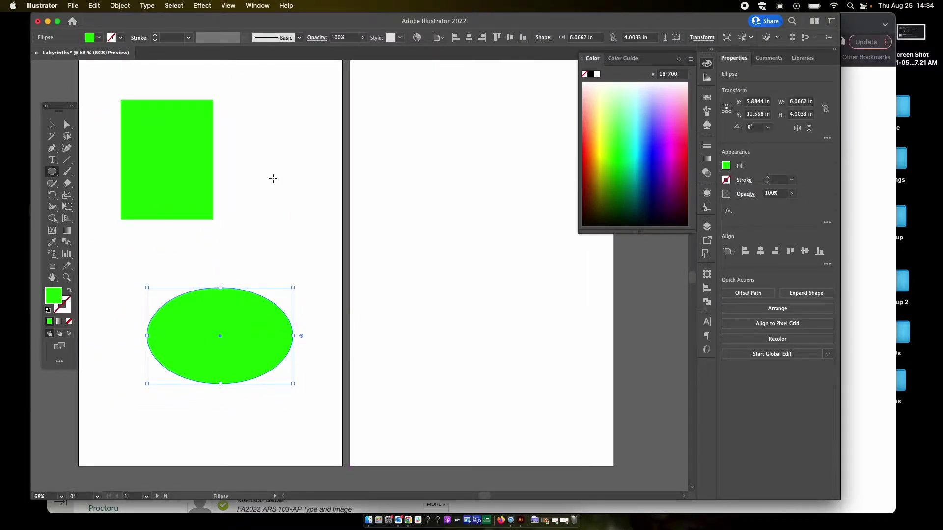
left_click_drag(258, 154, 336, 220)
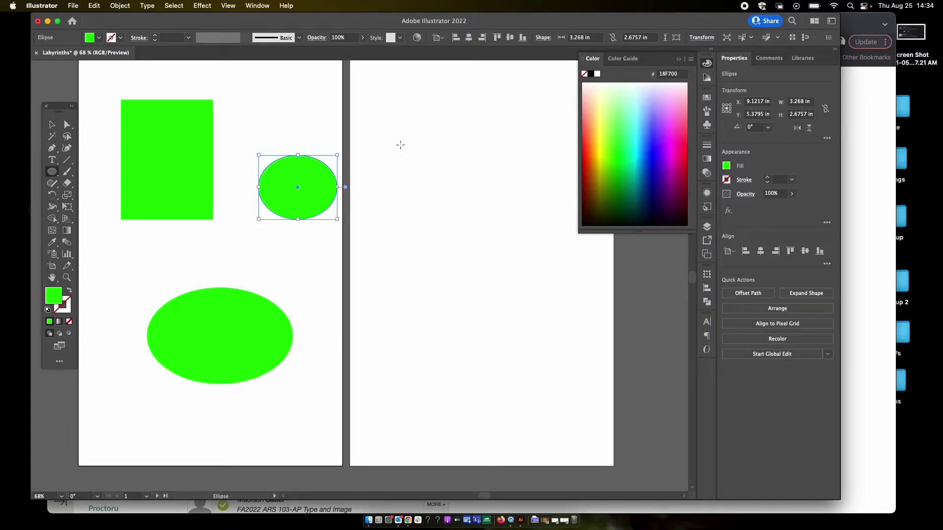
left_click_drag(400, 145, 518, 247)
Step: Draw a square about 4.6 in wide with the Rectangle tool below the circle on the second artboard
left_click_drag(57, 175, 97, 171)
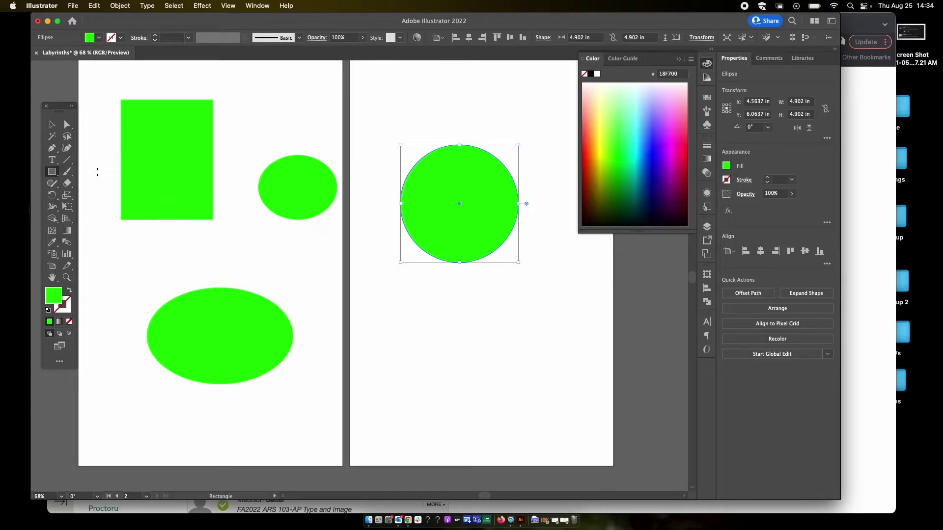
mouse_move(397, 326)
left_mouse_down()
mouse_move(433, 349)
mouse_move(534, 382)
mouse_move(491, 365)
mouse_move(522, 385)
mouse_move(460, 347)
mouse_move(517, 367)
mouse_move(475, 341)
mouse_move(529, 369)
mouse_move(475, 335)
mouse_move(507, 352)
left_mouse_up()
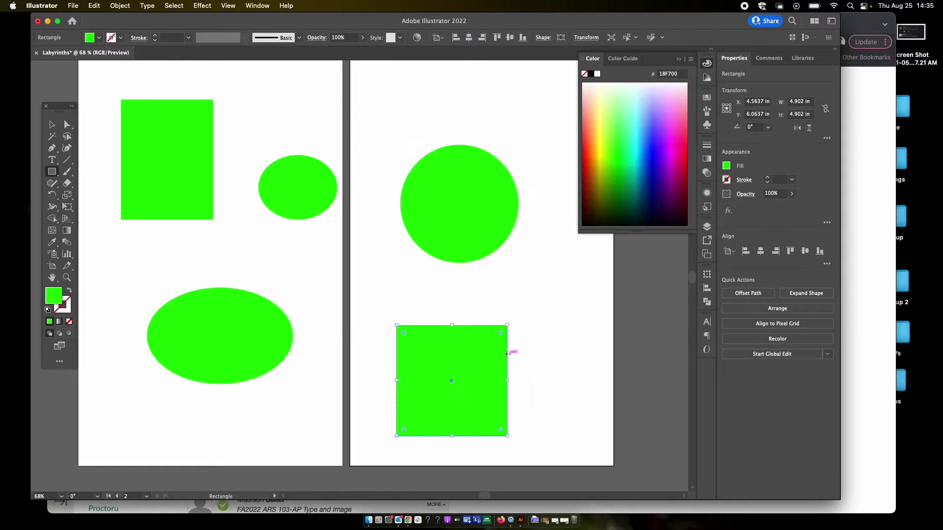
key("v")
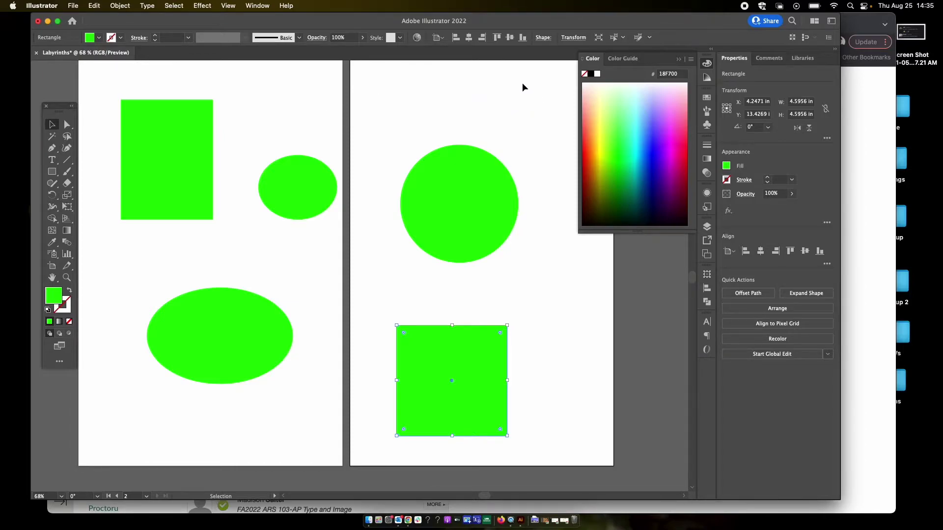
Step: Select all the shapes across both artboards and delete them
mouse_move(470, 193)
left_mouse_down()
mouse_move(448, 167)
mouse_move(447, 205)
mouse_move(457, 179)
mouse_move(481, 164)
mouse_move(456, 198)
mouse_move(470, 188)
left_mouse_up()
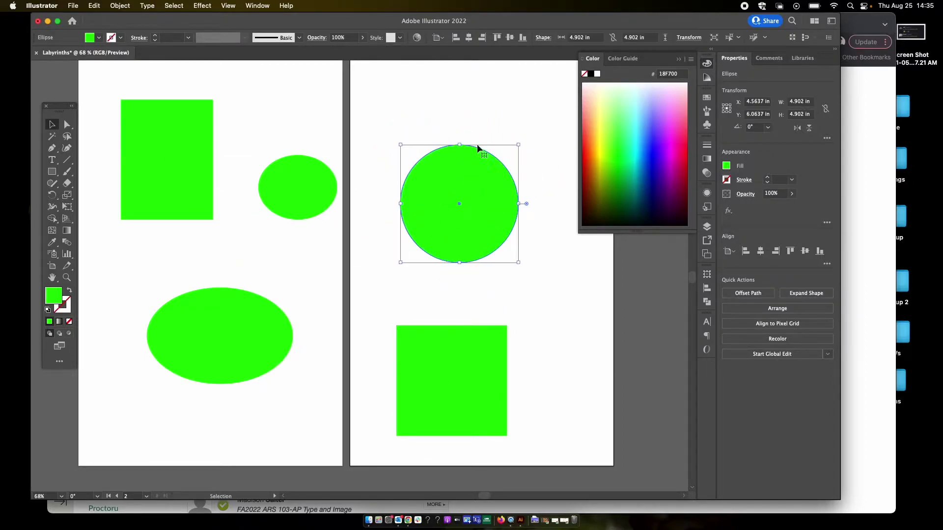
left_click(516, 109)
left_click_drag(558, 78, 109, 434)
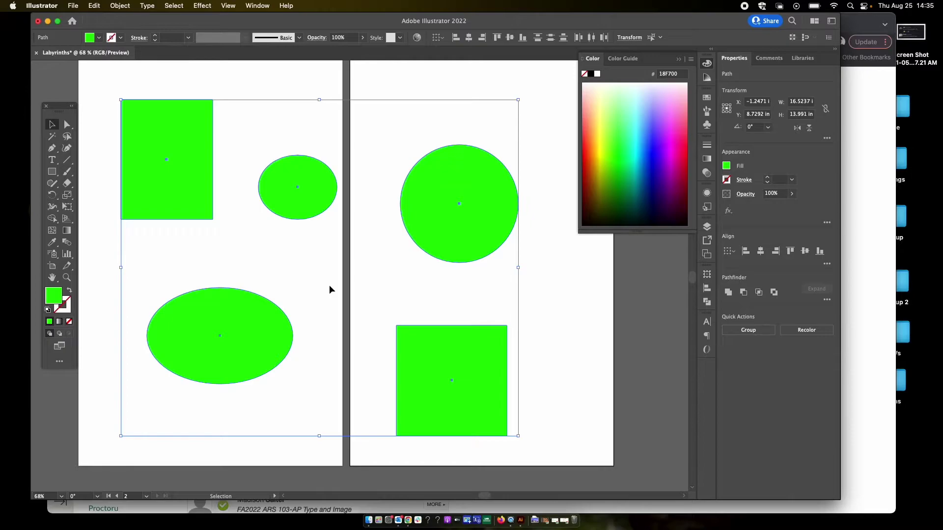
key("Delete")
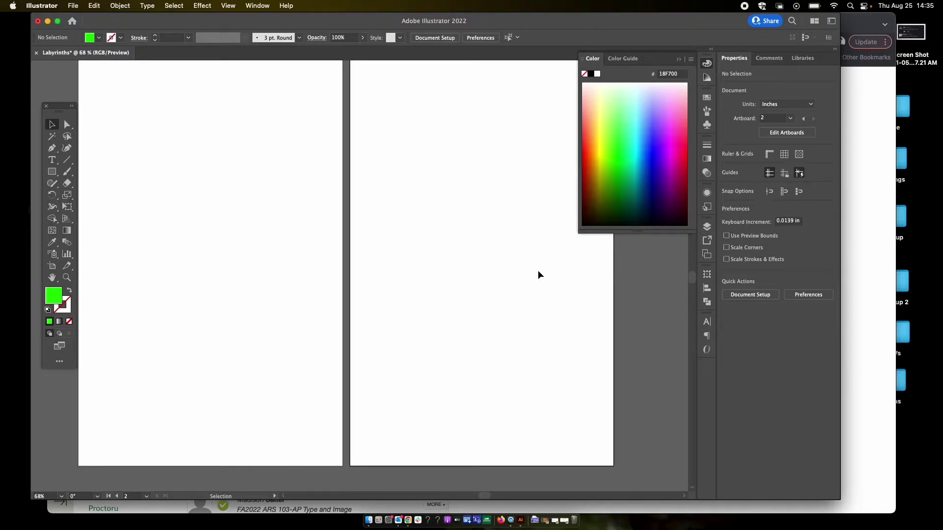
Step: Draw a green rectangle about 3.35 by 2.57 in on the upper part of the first artboard and deselect it
left_click(52, 172)
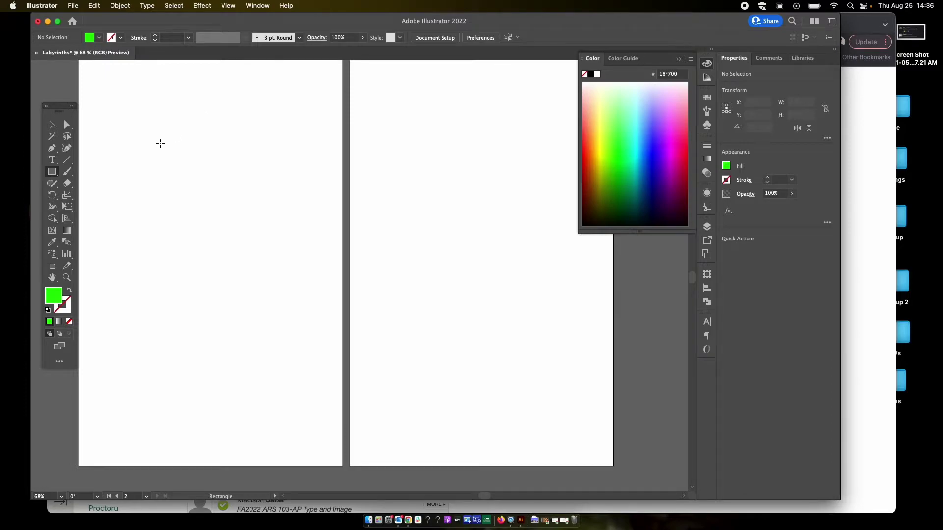
left_click_drag(160, 144, 240, 205)
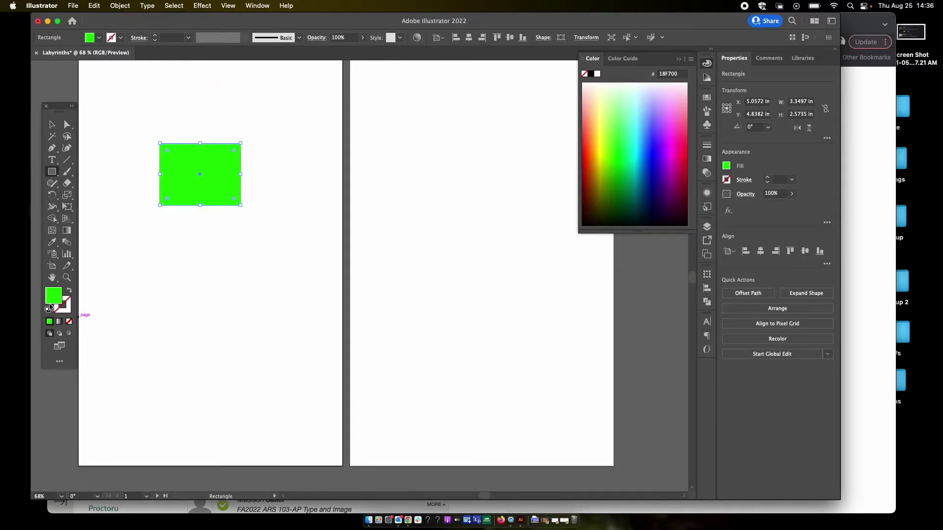
left_click(52, 124)
left_click(105, 173)
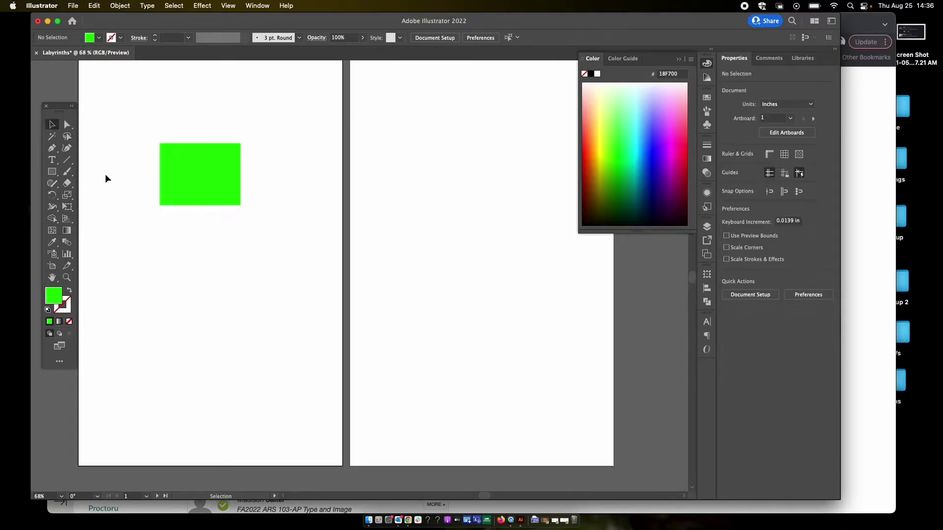
Step: Set the fill to orange (FF8806), draw a larger rectangle below the green one, and deselect it
left_click(51, 171)
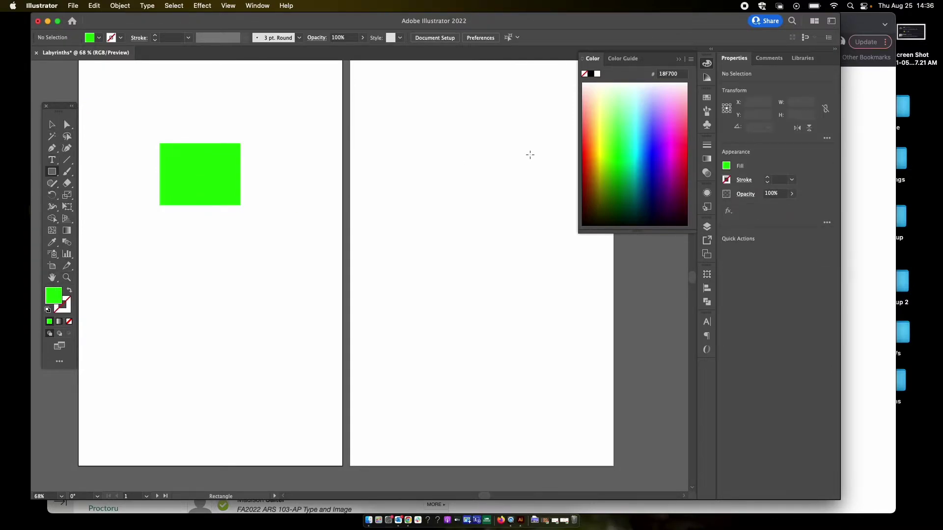
left_click(618, 146)
double_click(54, 297)
left_click_drag(480, 342, 480, 409)
left_click(570, 297)
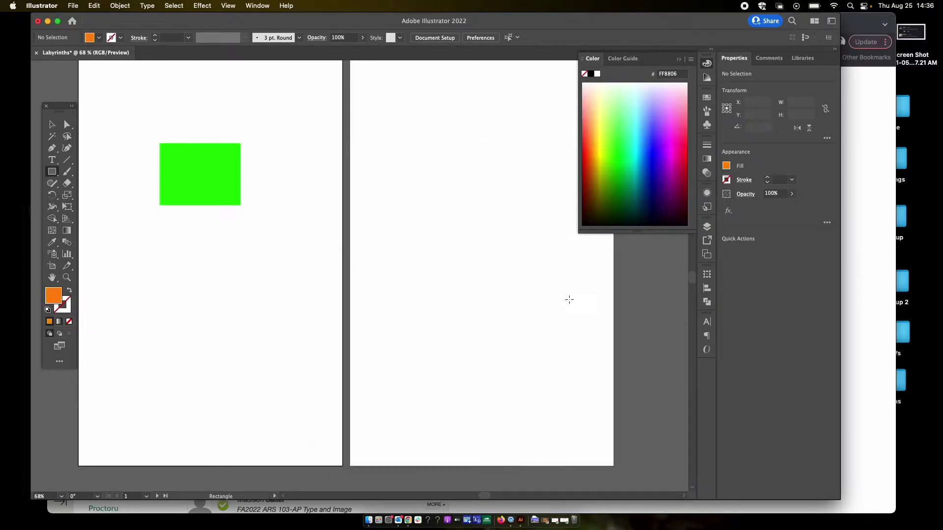
mouse_move(202, 216)
left_mouse_down()
mouse_move(237, 285)
mouse_move(304, 330)
left_mouse_up()
left_click(52, 124)
left_click(101, 126)
Step: Set the fill to magenta (FF08FF), draw a rectangle about 5.70 by 1.65 in below the orange one, and deselect it
left_click(52, 173)
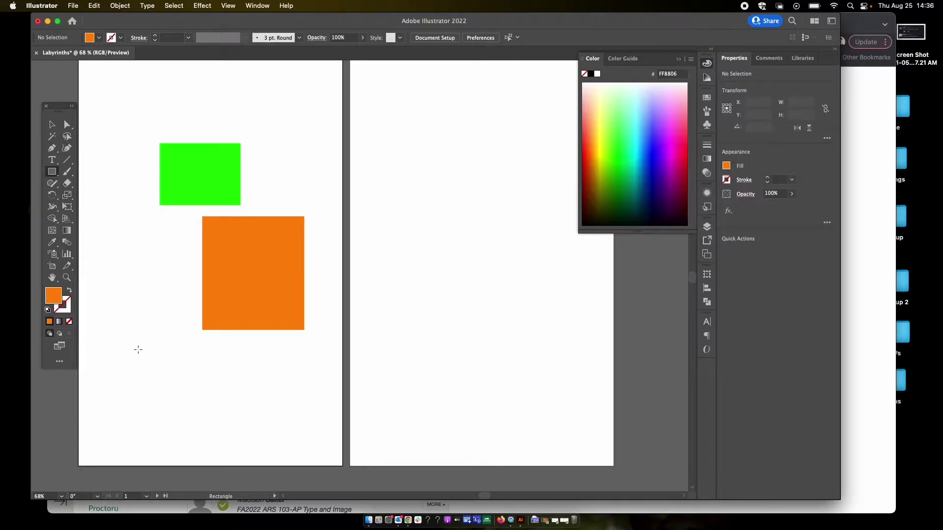
double_click(57, 300)
left_click(477, 313)
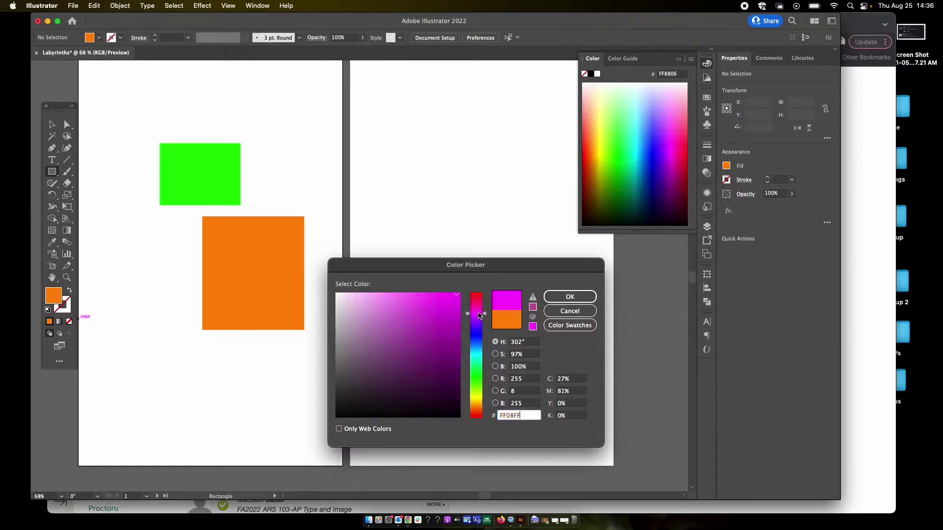
left_click(570, 297)
left_click_drag(195, 393, 332, 352)
key("v")
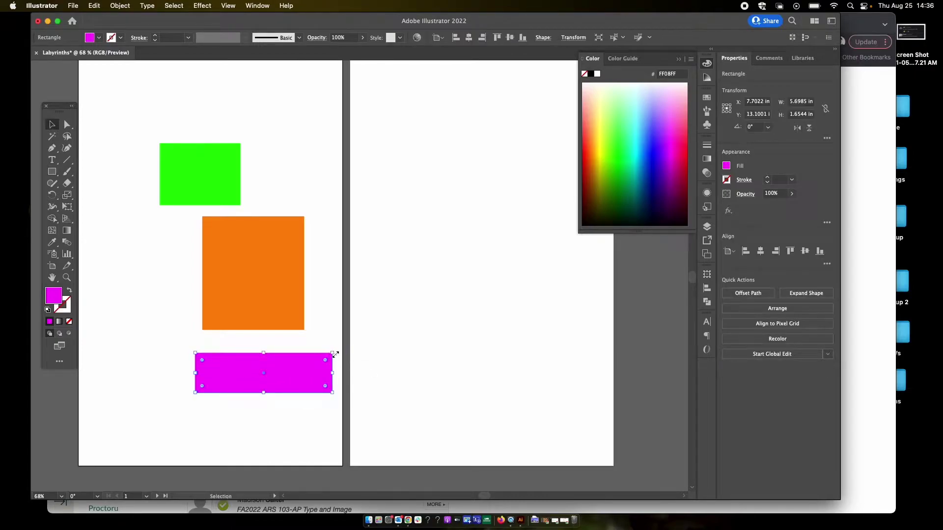
left_click(386, 306)
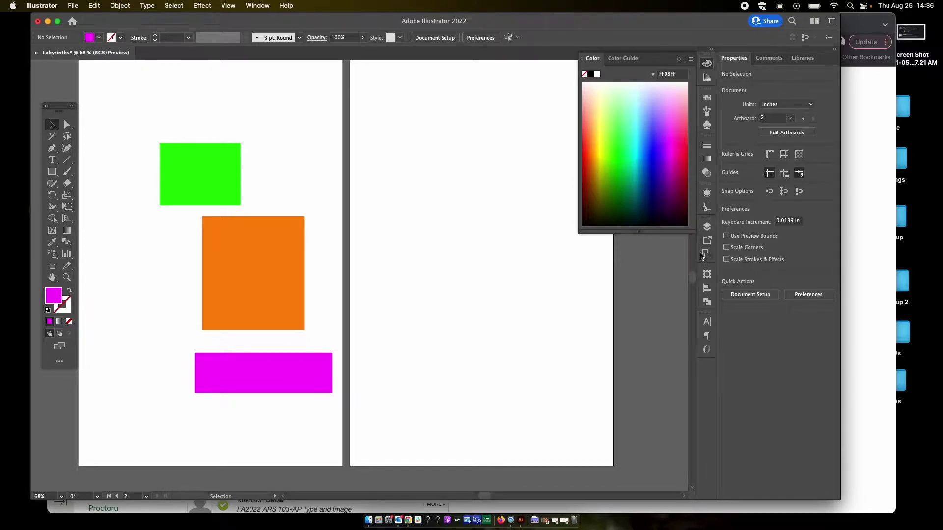
Step: List the objects inside Layer 1, and hide and show the whole layer
left_click(707, 227)
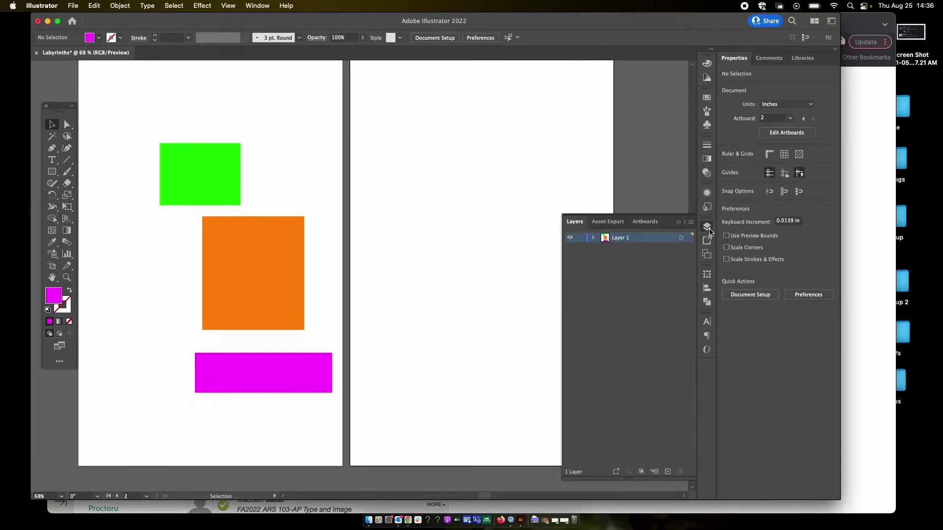
left_click(594, 239)
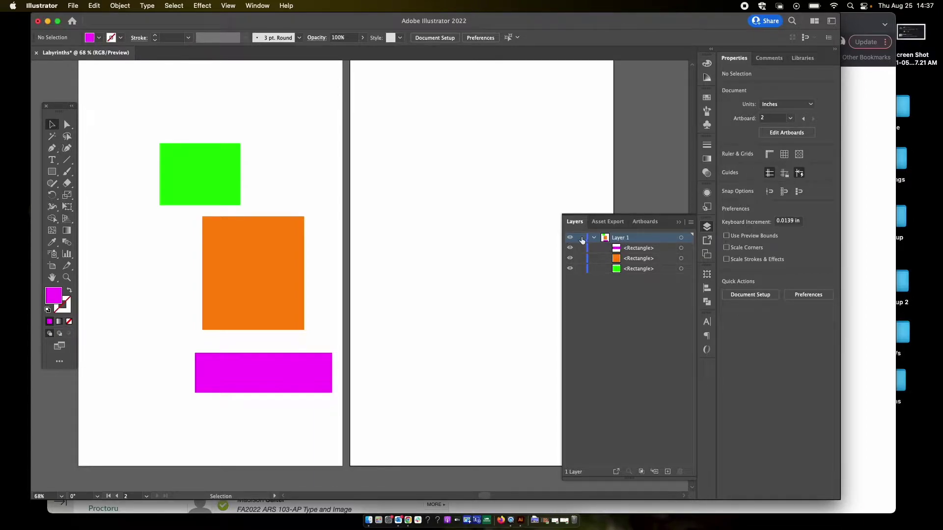
key("super+y")
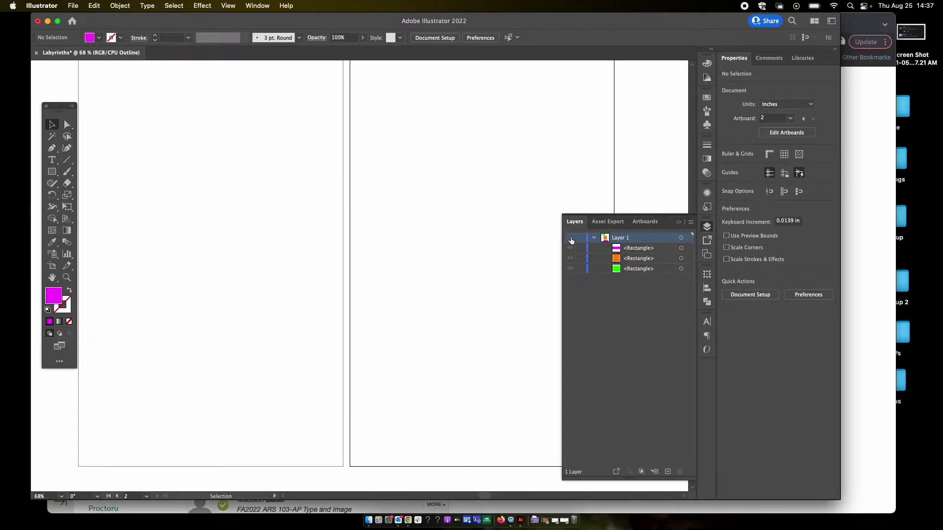
key("super+y")
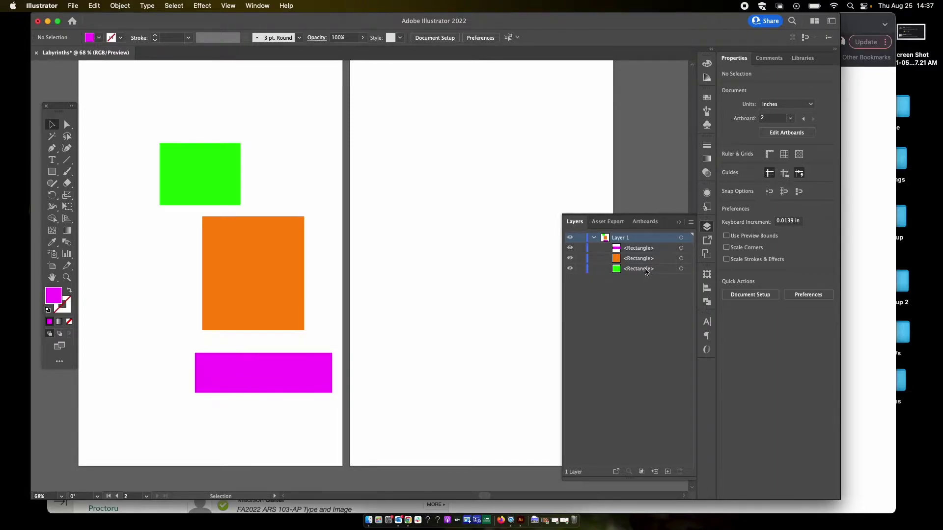
Step: Hide and show the magenta, orange and green rectangles one after another, leaving all three visible
left_click(570, 249)
left_click(569, 249)
left_click(570, 250)
left_click(570, 249)
left_click(569, 250)
left_click(570, 249)
left_click(570, 258)
left_click(570, 258)
left_click(570, 269)
left_click(570, 268)
left_click(569, 268)
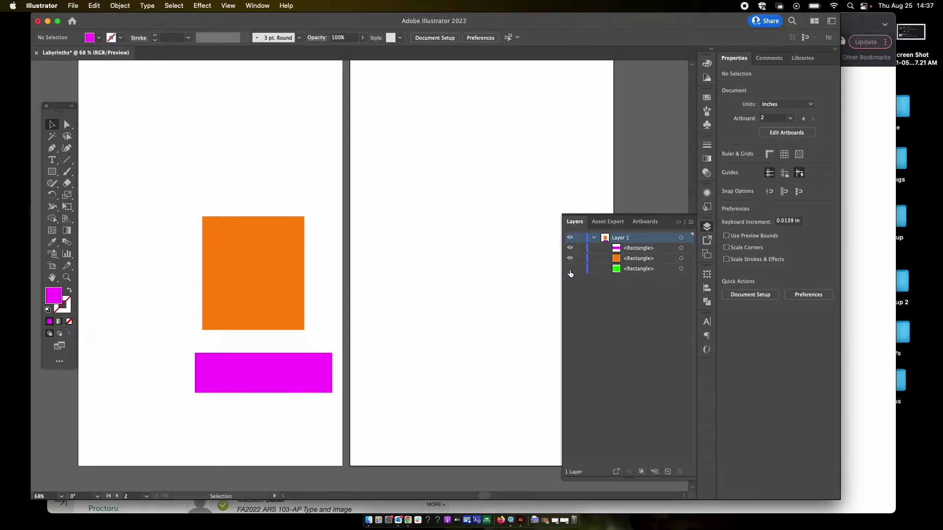
left_click(569, 269)
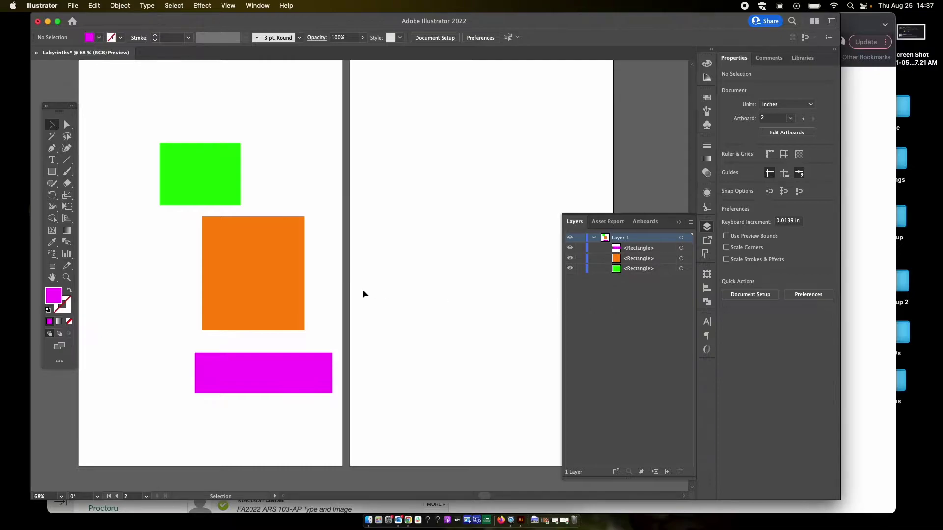
Step: Move the orange and magenta rectangles up on the first artboard so that they overlap the green rectangle
left_click_drag(285, 287, 281, 202)
left_click_drag(279, 369, 199, 190)
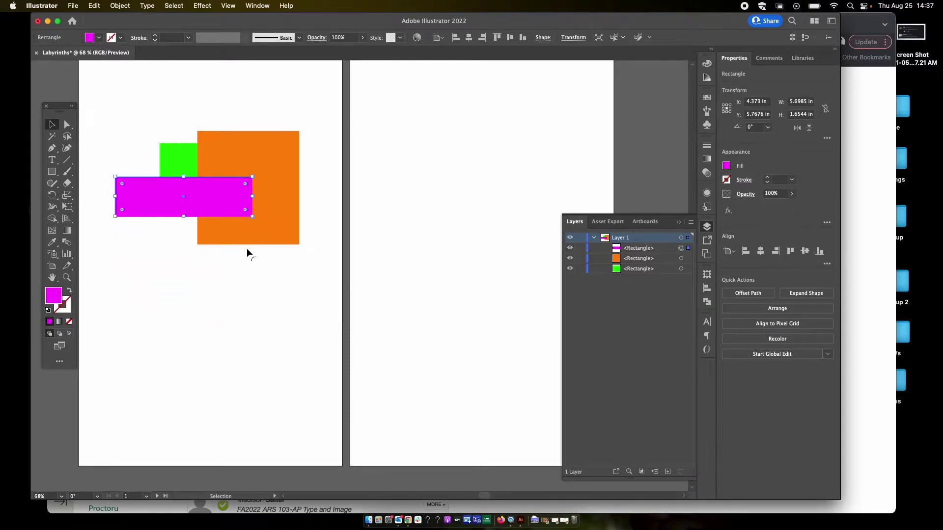
left_click_drag(228, 197, 235, 333)
mouse_move(276, 232)
left_mouse_down()
mouse_move(341, 232)
mouse_move(358, 268)
mouse_move(317, 237)
mouse_move(270, 228)
mouse_move(324, 269)
mouse_move(261, 230)
mouse_move(349, 261)
mouse_move(308, 229)
mouse_move(270, 222)
mouse_move(342, 258)
mouse_move(264, 228)
left_mouse_up()
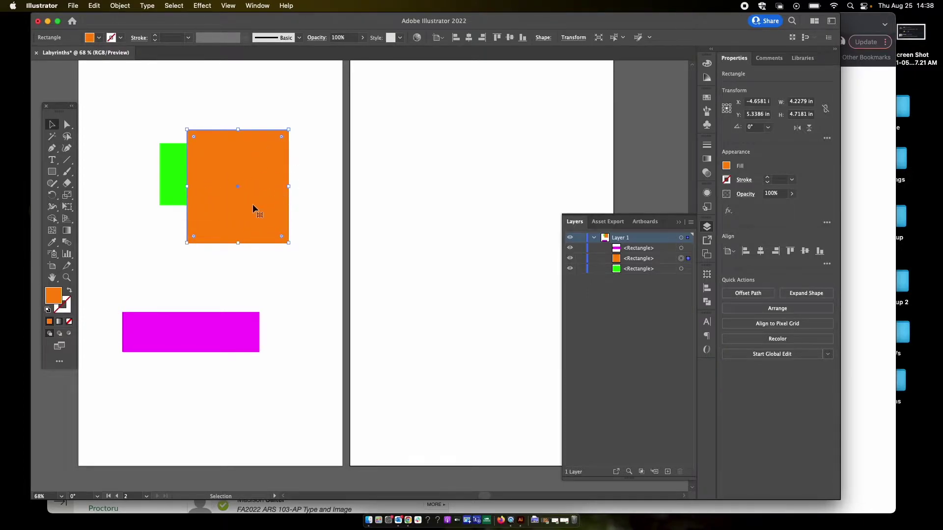
left_click_drag(241, 335, 234, 204)
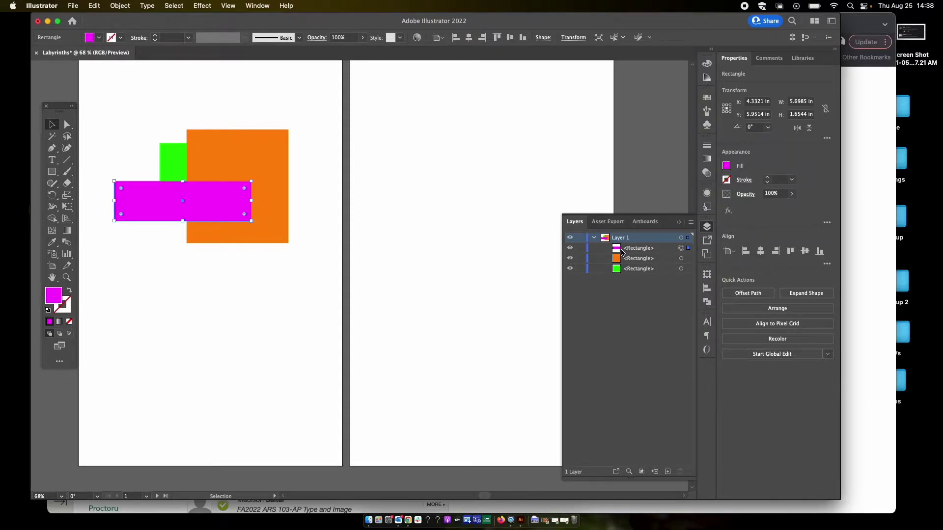
Step: Move the green rectangle to the top of Layer 1's stacking order and deselect everything
left_click(639, 271)
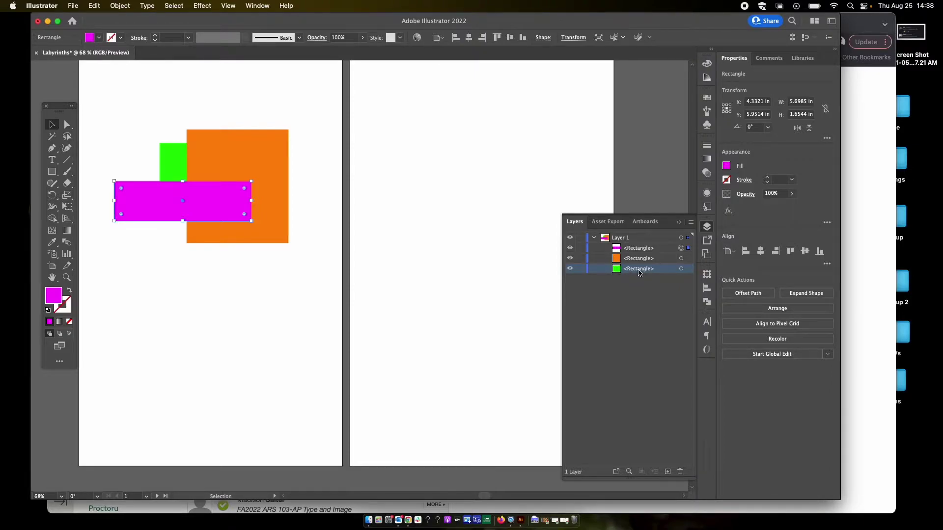
left_click_drag(638, 273, 632, 245)
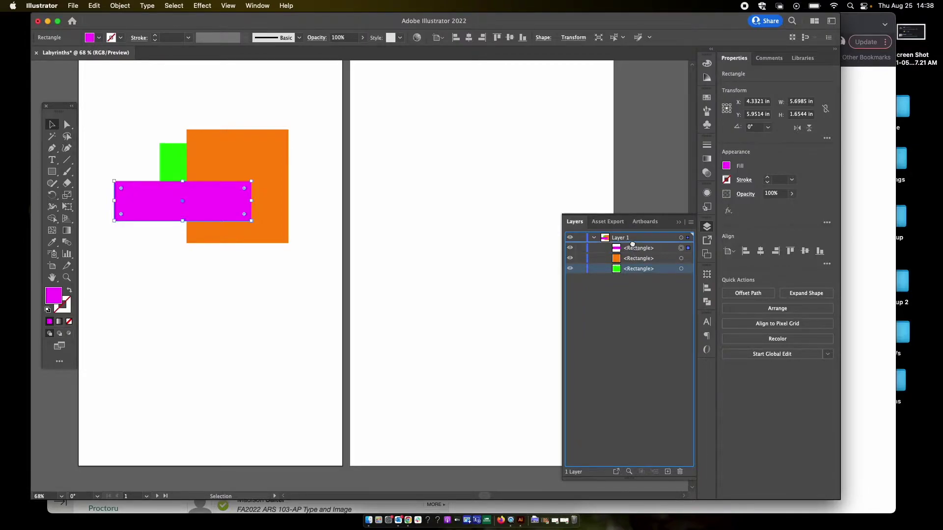
left_click_drag(633, 245, 633, 246)
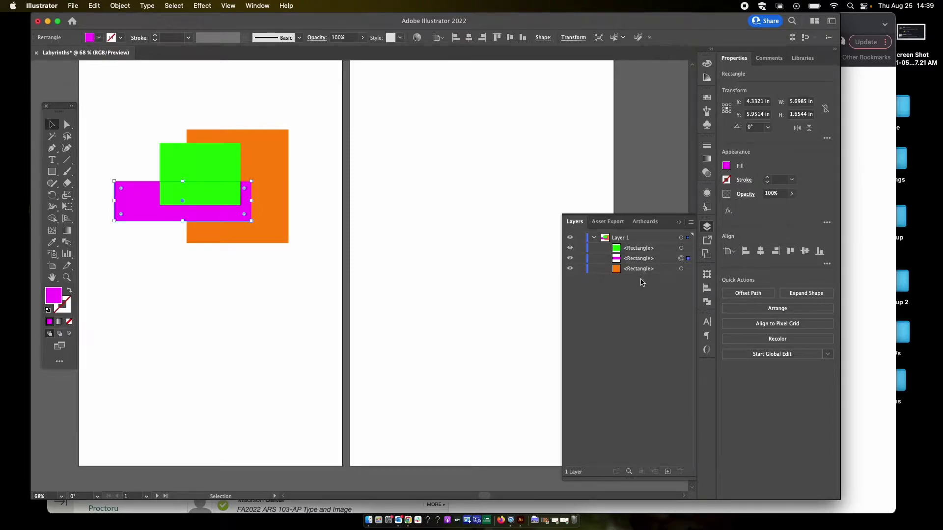
left_click(273, 307)
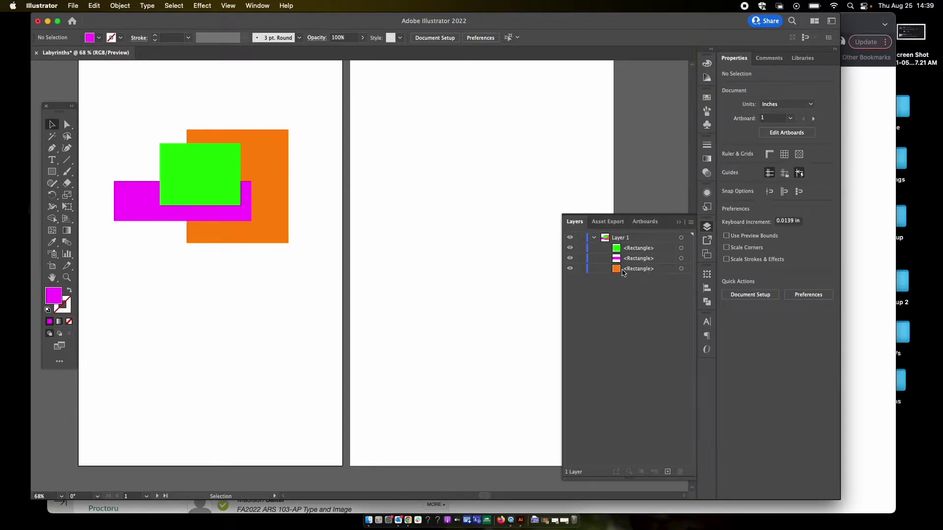
Step: Move the orange rectangle to the top of Layer 1's stacking order and shift it over the green and magenta ones
left_click(645, 269)
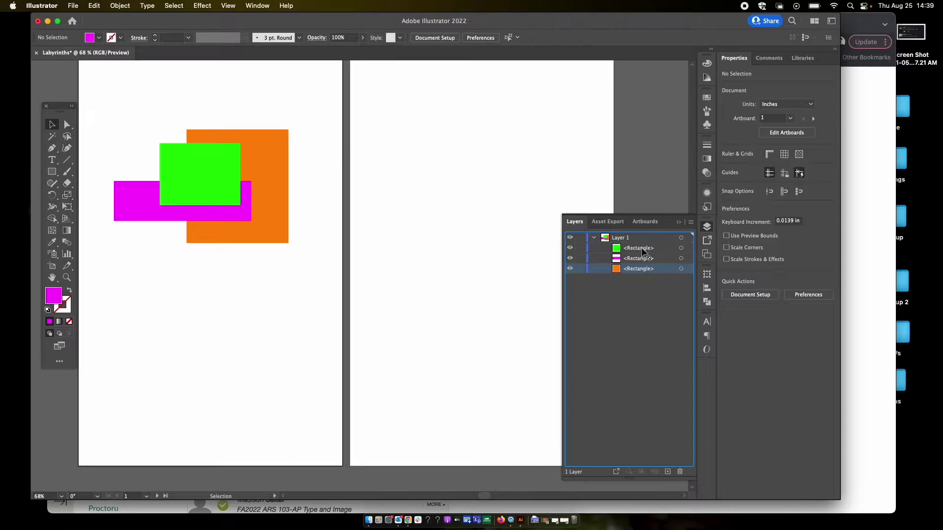
left_click_drag(642, 247, 641, 252)
left_click_drag(641, 248, 641, 244)
left_click_drag(641, 245, 641, 245)
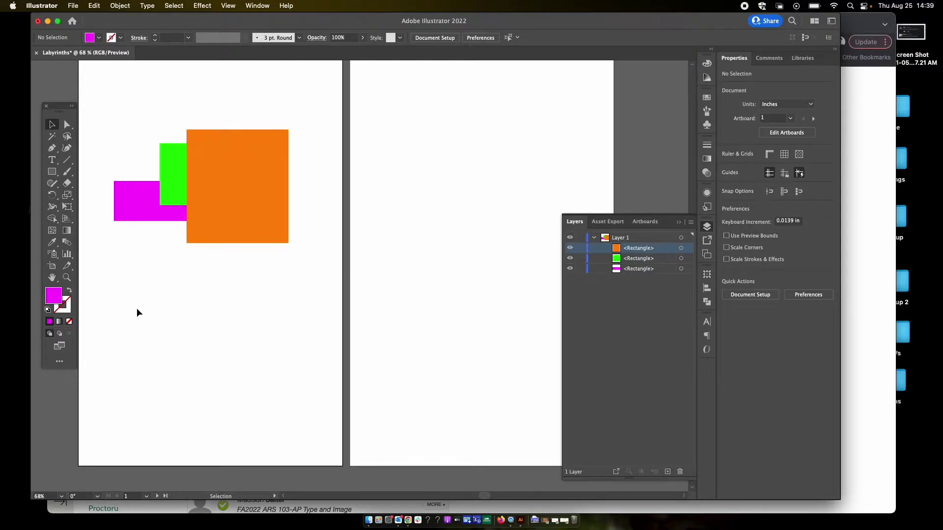
left_click_drag(259, 183, 206, 209)
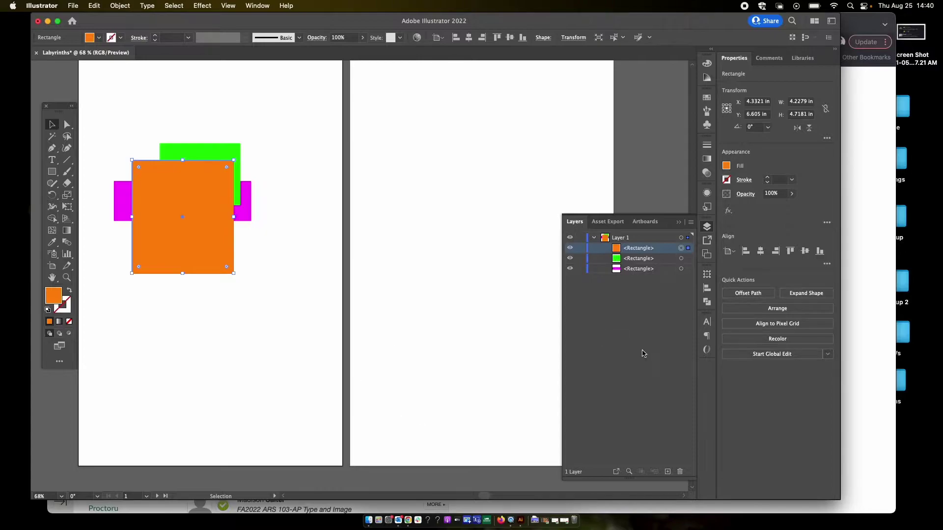
Step: Collapse Layer 1 and create a new layer, Layer 2, above it
left_click(593, 238)
left_click(594, 239)
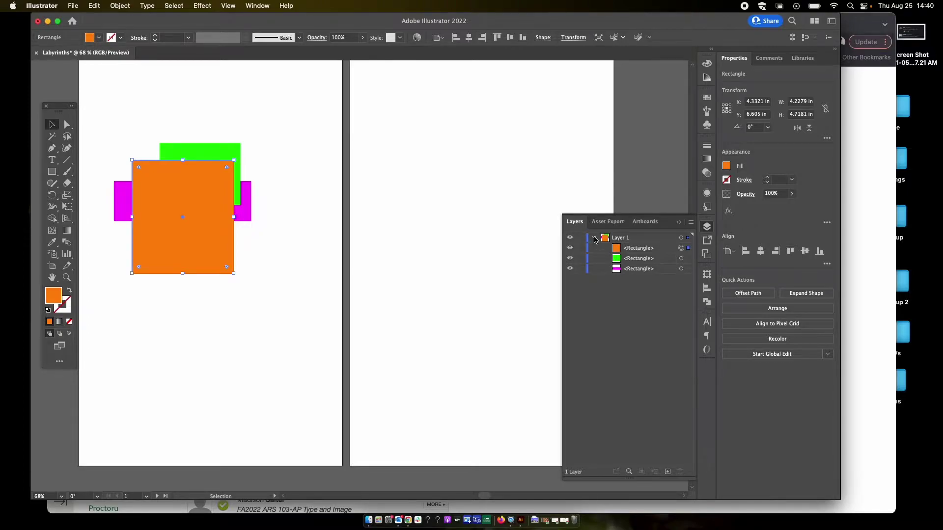
left_click(594, 239)
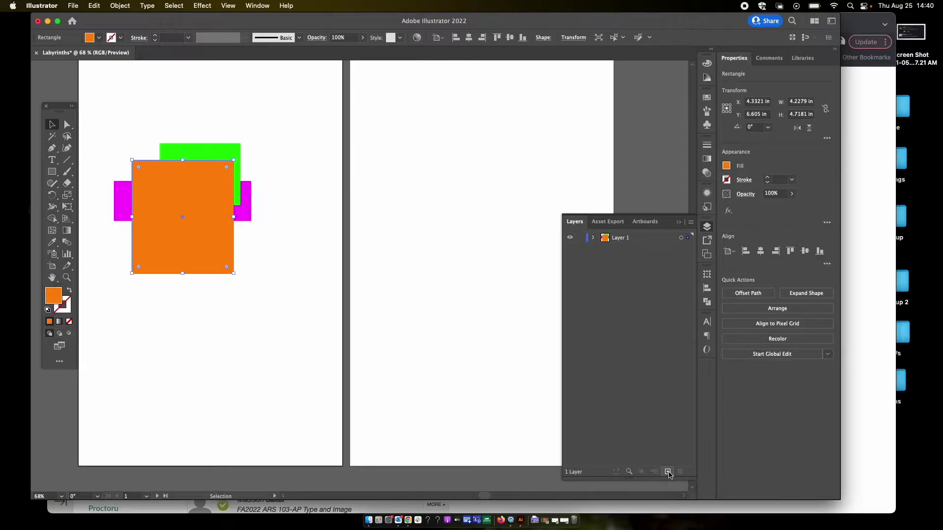
left_click(668, 472)
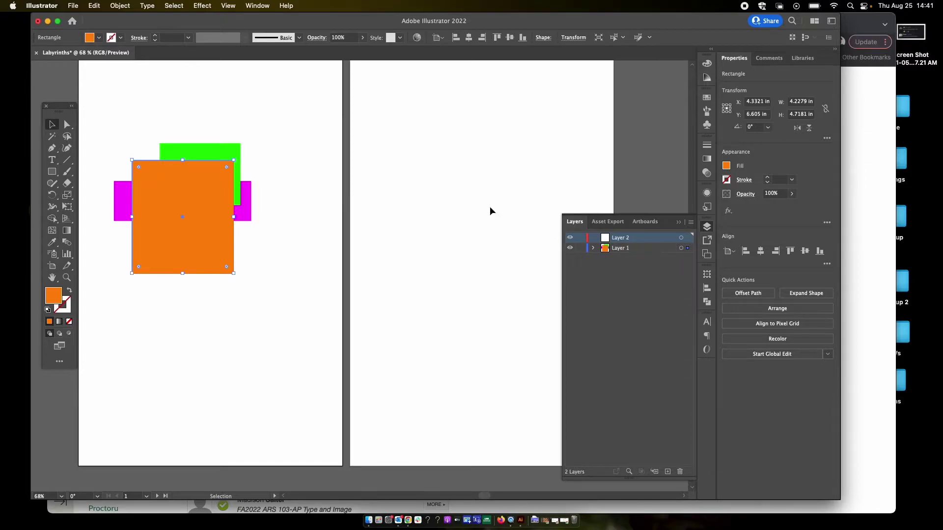
Step: Draw an orange ellipse about 4.45 by 5.21 in on Layer 2, in the upper part of the second artboard
left_click(52, 172)
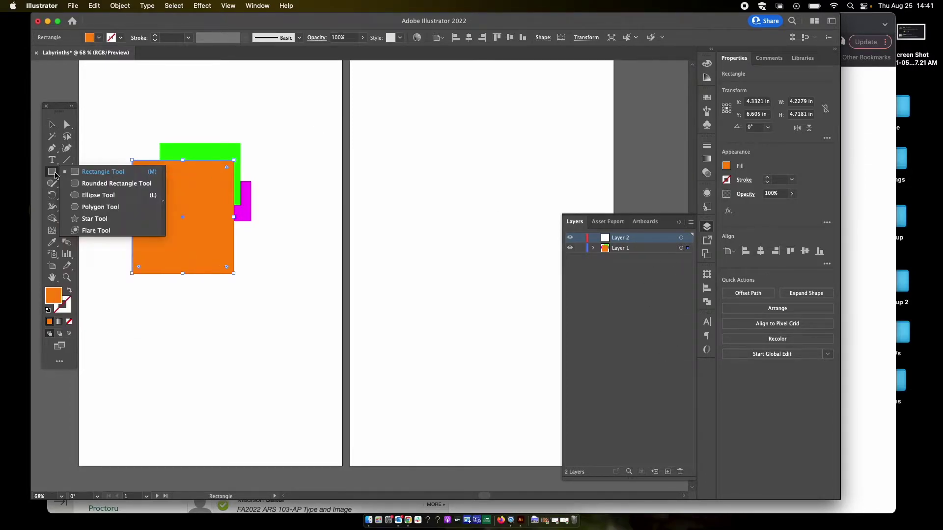
left_click(100, 196)
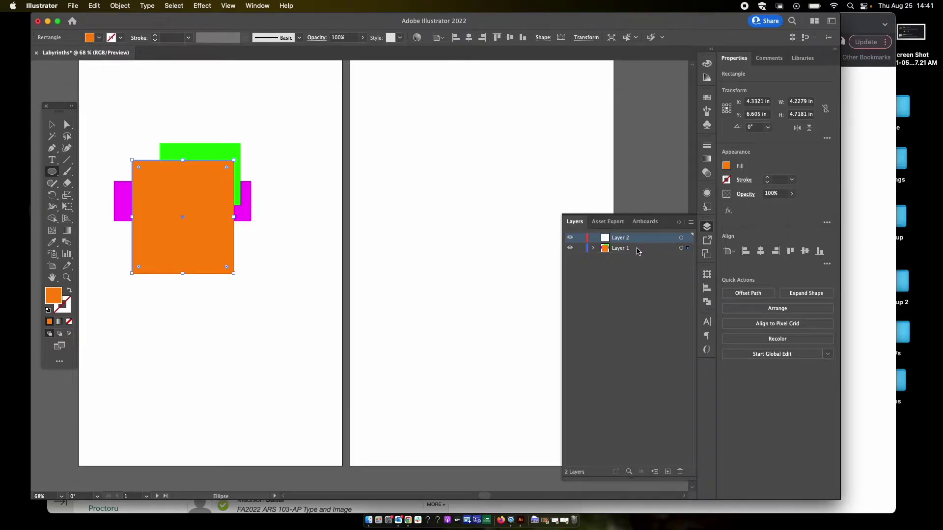
mouse_move(395, 111)
left_mouse_down()
mouse_move(423, 133)
mouse_move(503, 237)
left_mouse_up()
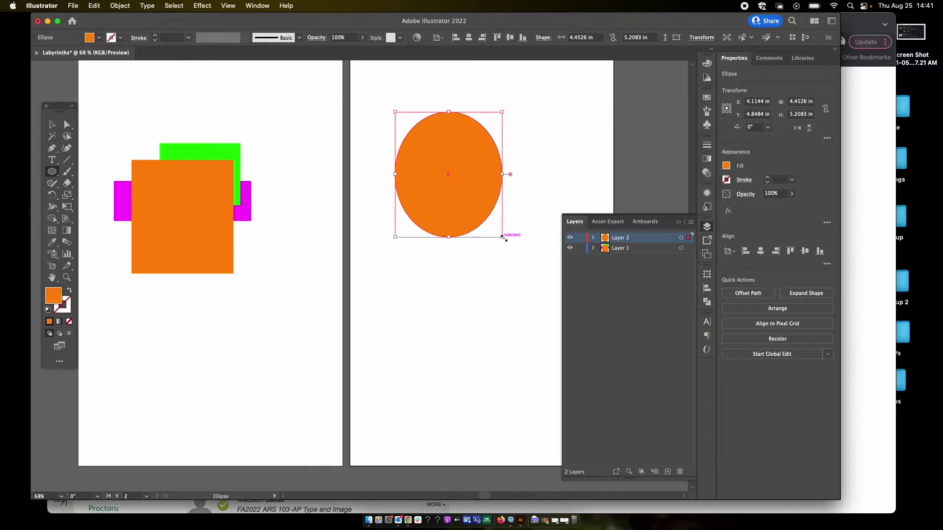
Step: Switch the active layer to Layer 1, back to Layer 2, and to Layer 1 again with the Selection tool active
left_click(649, 249)
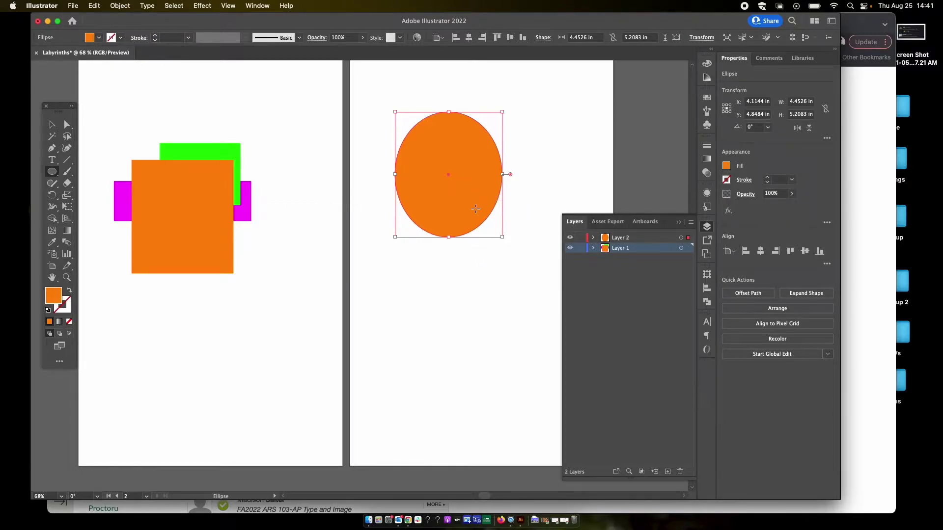
left_click(645, 239)
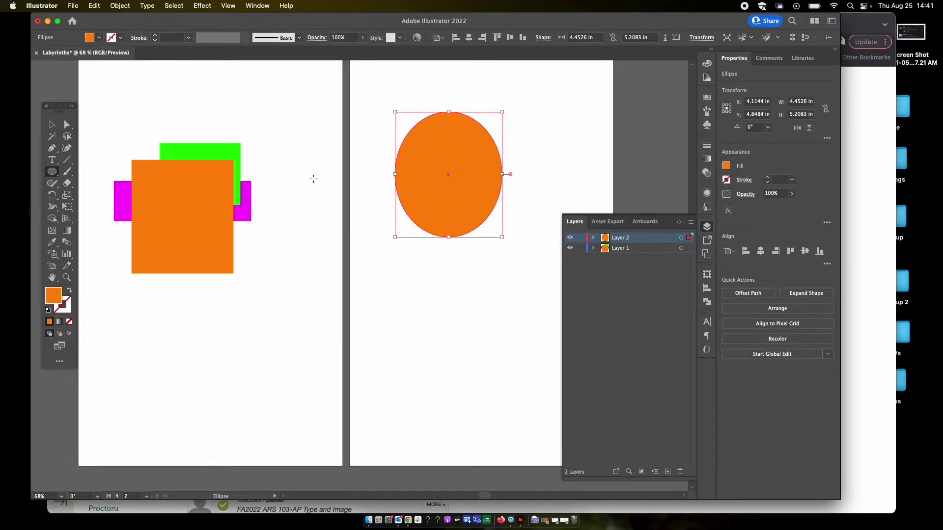
left_click(53, 124)
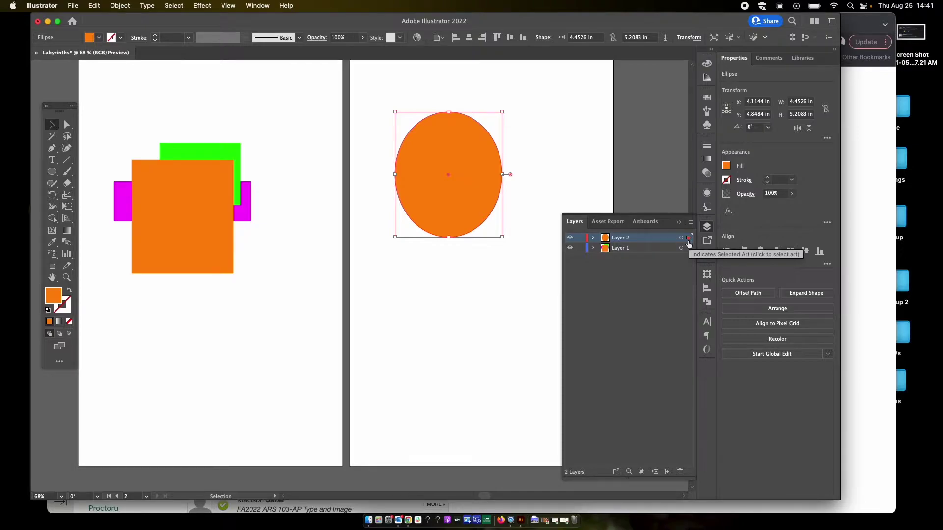
left_click(629, 249)
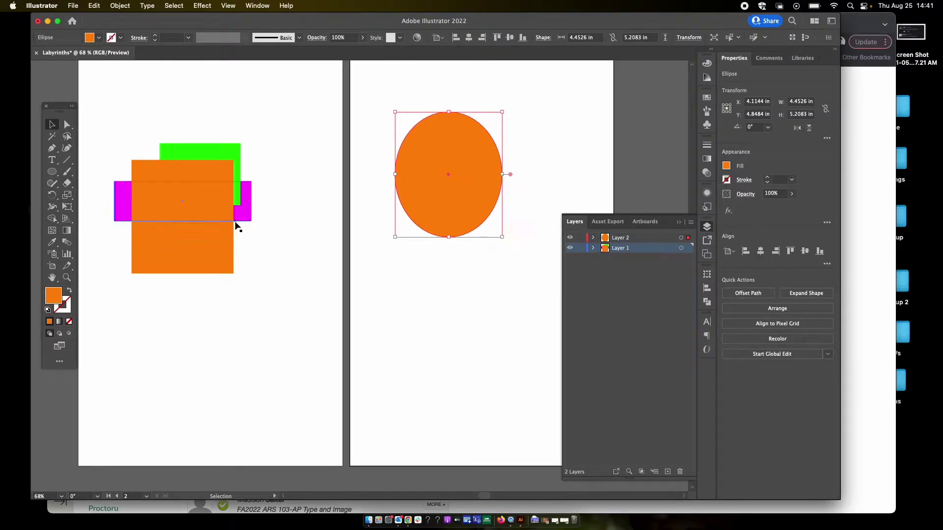
Step: Select all of Layer 1's artwork, deselect it, and select the orange rectangle and the ellipse in turn to compare their layers
left_click(198, 242)
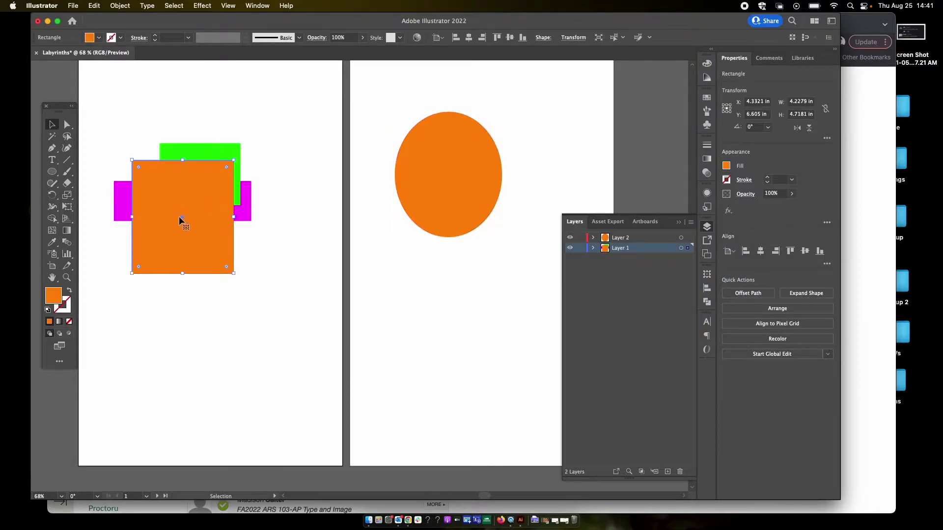
left_click(688, 249)
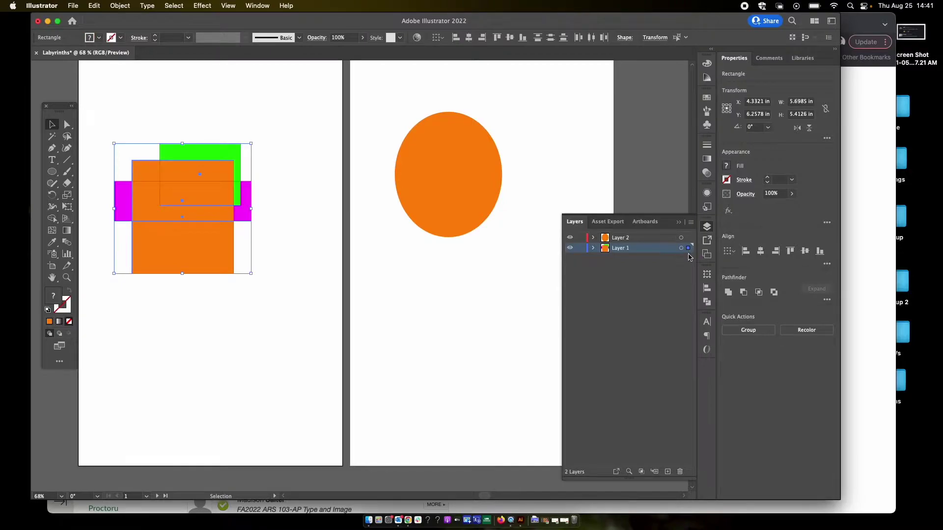
left_click(299, 217)
left_click(194, 214)
left_click(416, 177)
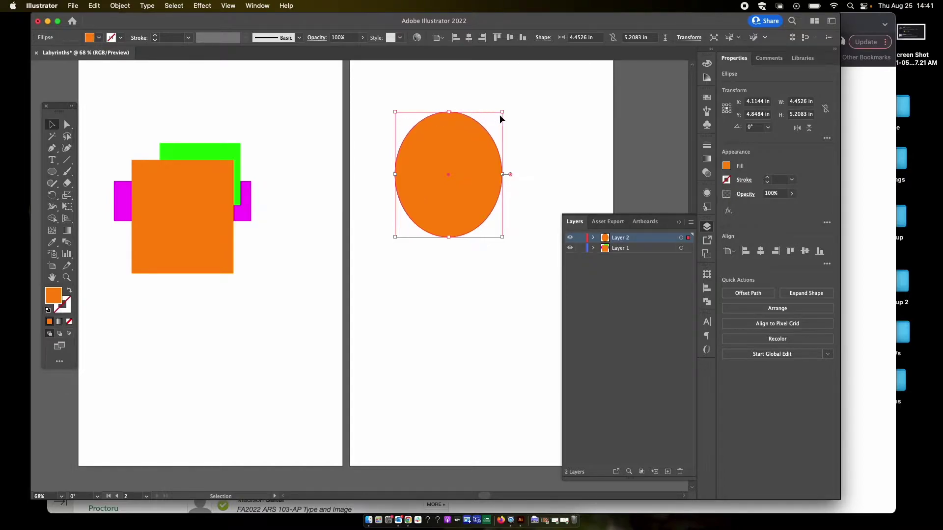
Step: Try rotating the orange rectangle to 330° and undo the rotation
left_click(207, 228)
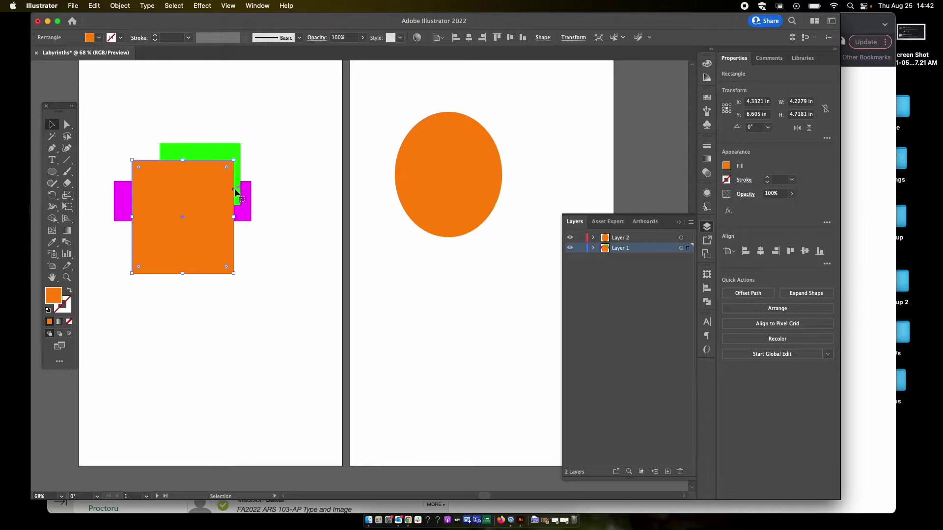
left_click_drag(228, 156, 258, 194)
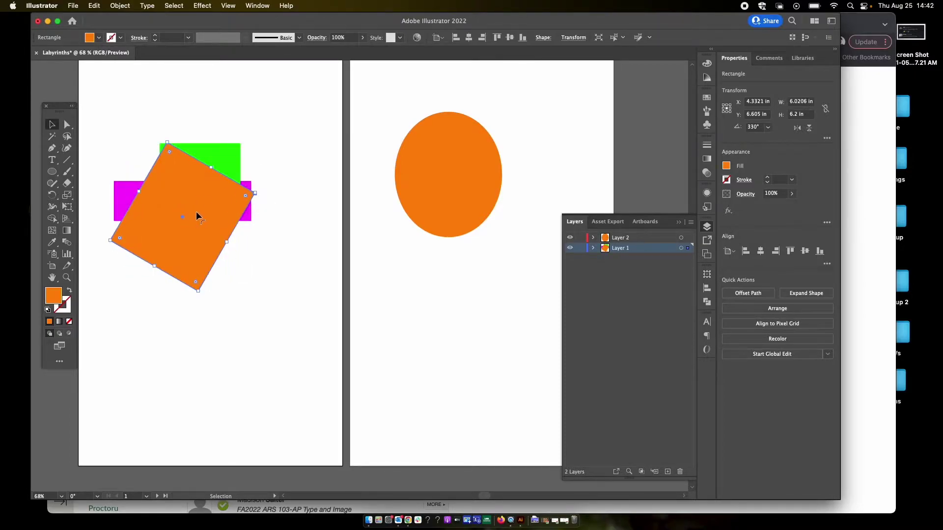
left_click(235, 149)
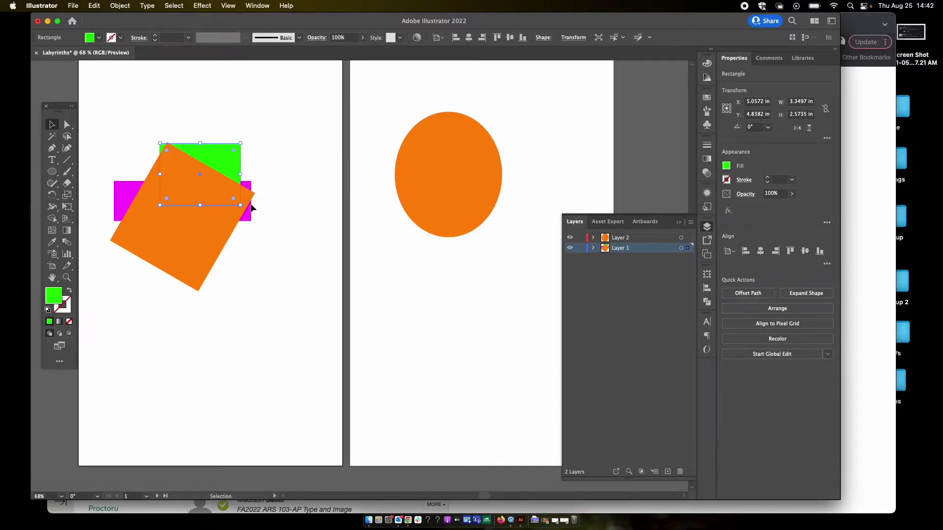
key("super+z")
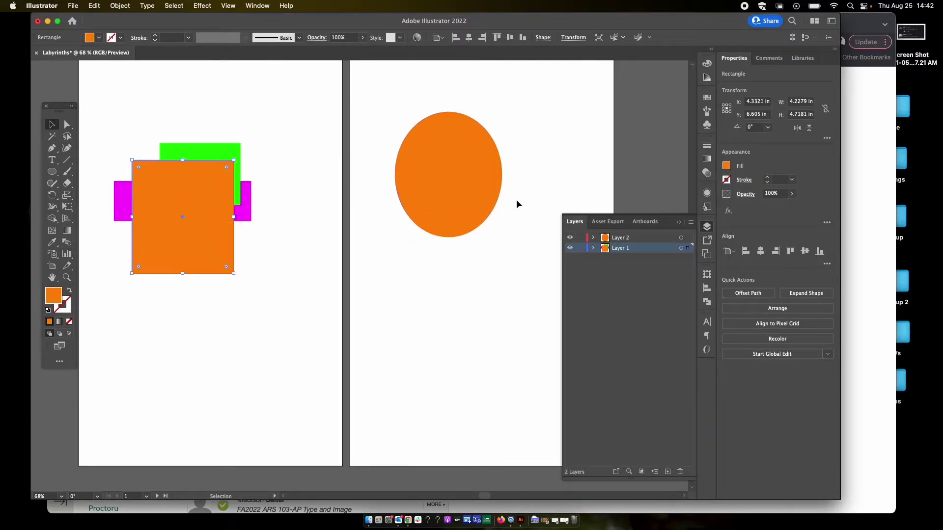
Step: Move the orange ellipse down to about Y 7.16 in on the second artboard and change its fill to blue
left_click_drag(452, 148, 453, 206)
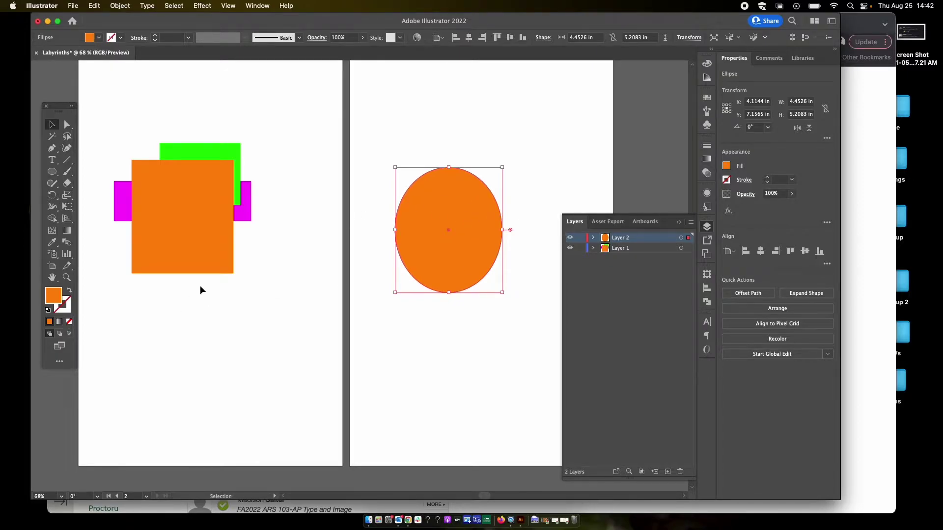
double_click(51, 297)
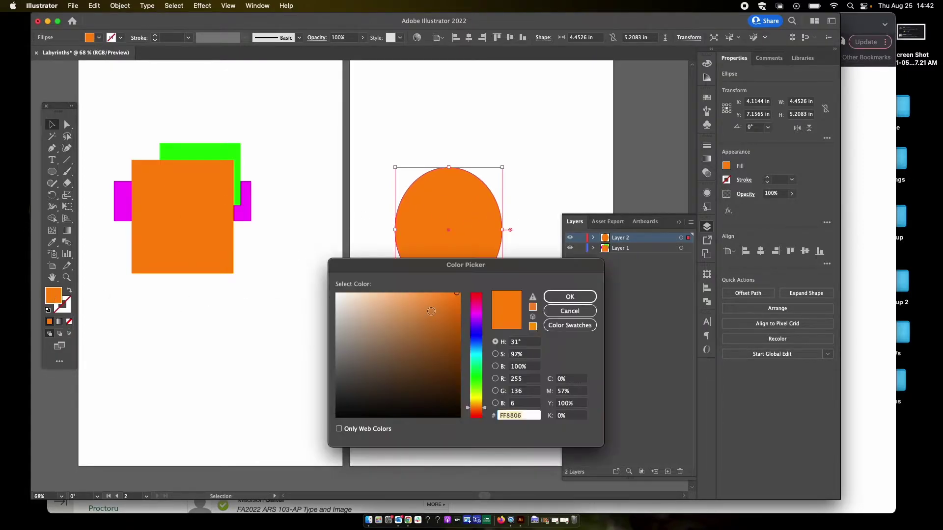
left_click(479, 336)
left_click(579, 299)
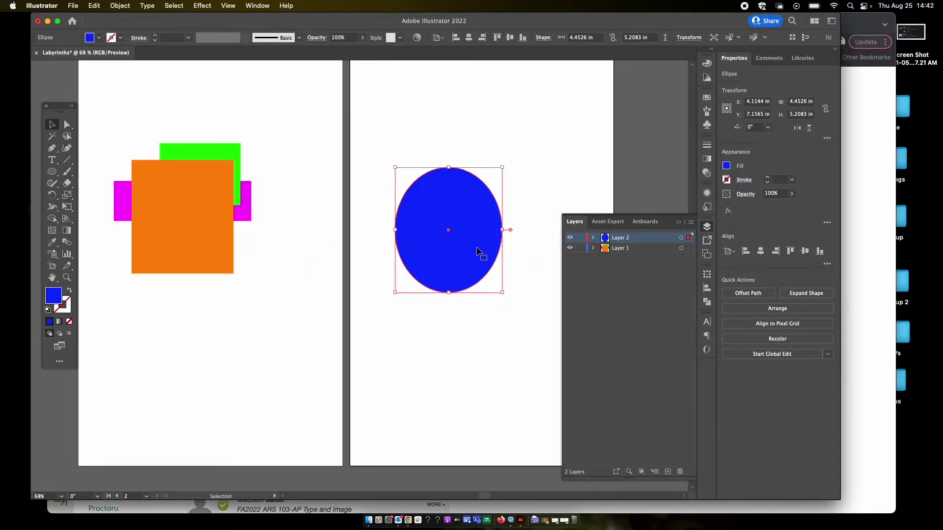
Step: Move the blue ellipse onto the first artboard so it overlaps the rectangles, and check the contents of Layer 2
left_click_drag(479, 251, 254, 192)
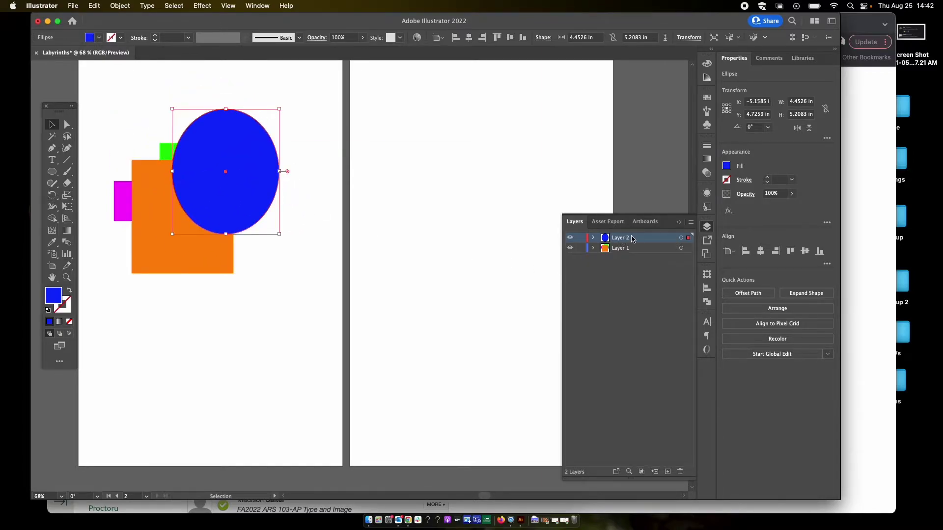
left_click(593, 237)
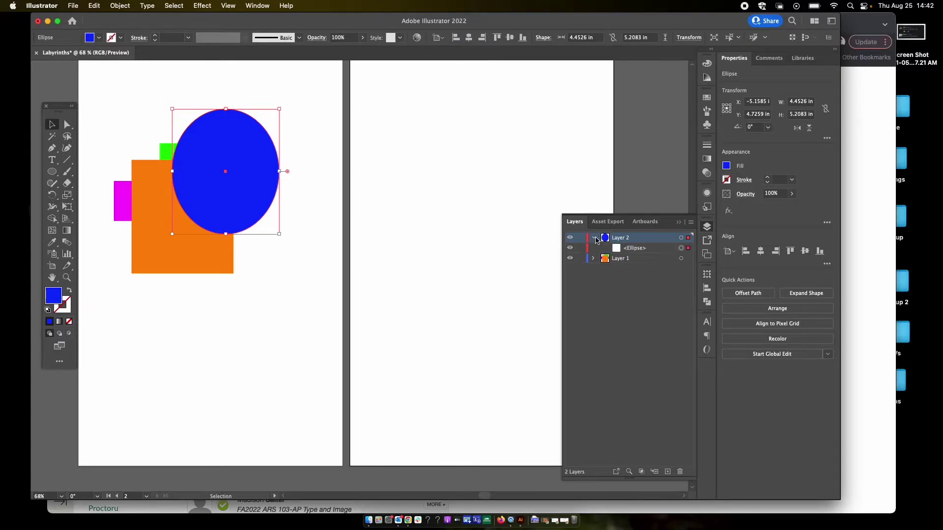
left_click(593, 238)
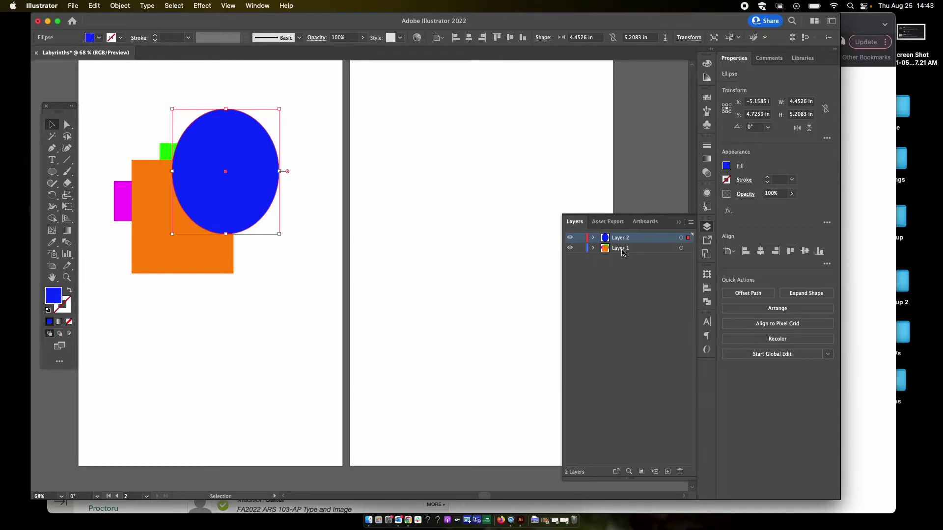
Step: Try placing Layer 1 above Layer 2 and return it below, shifting the blue ellipse slightly after each reorder
left_click_drag(622, 253, 619, 237)
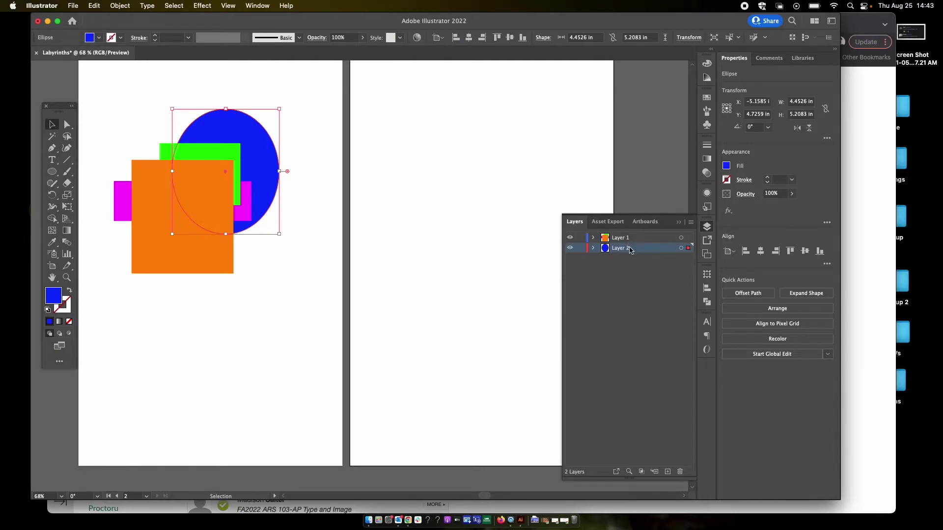
left_click_drag(266, 143, 271, 167)
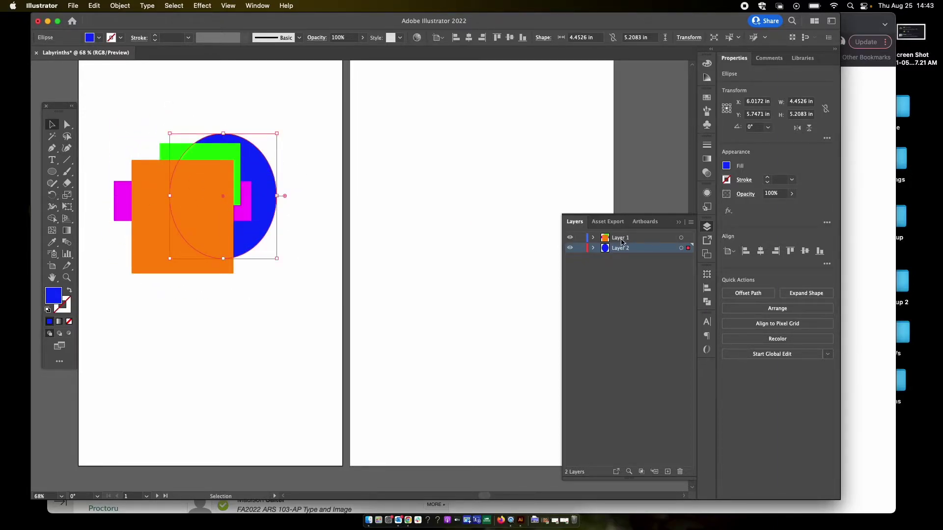
left_click_drag(618, 240, 620, 258)
left_click_drag(256, 203, 254, 184)
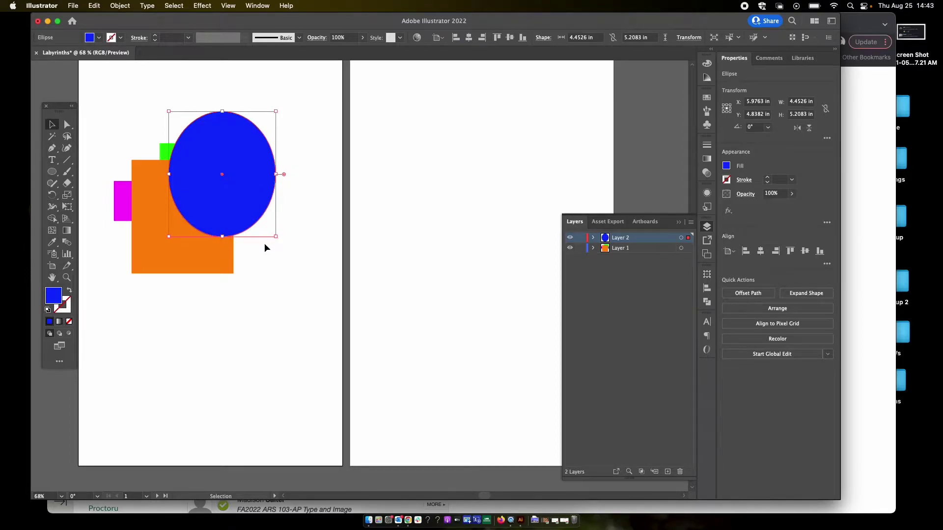
Step: Zoom out and in on the artwork and pan around to view both artboards and the overlapping shapes
scroll(264, 243, "down", 1)
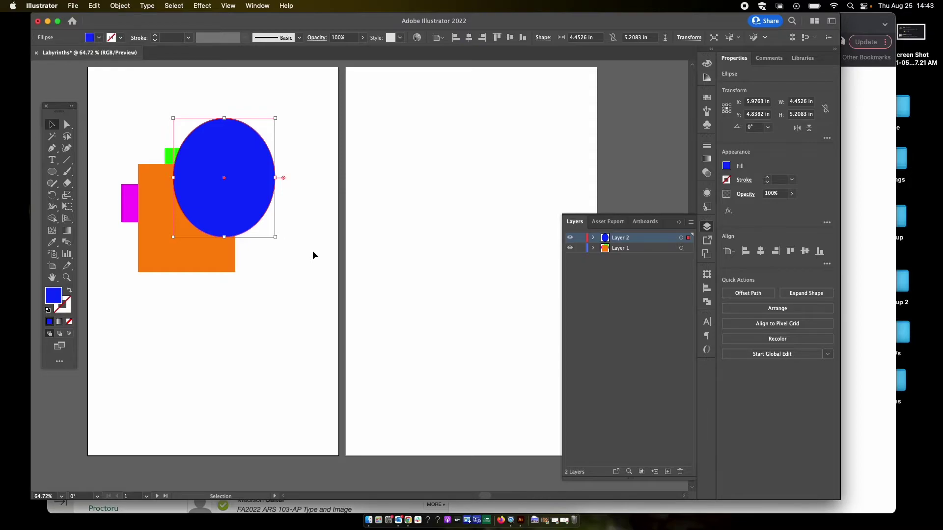
scroll(312, 251, "down", 2)
scroll(314, 259, "right", 4)
scroll(314, 259, "down", 2)
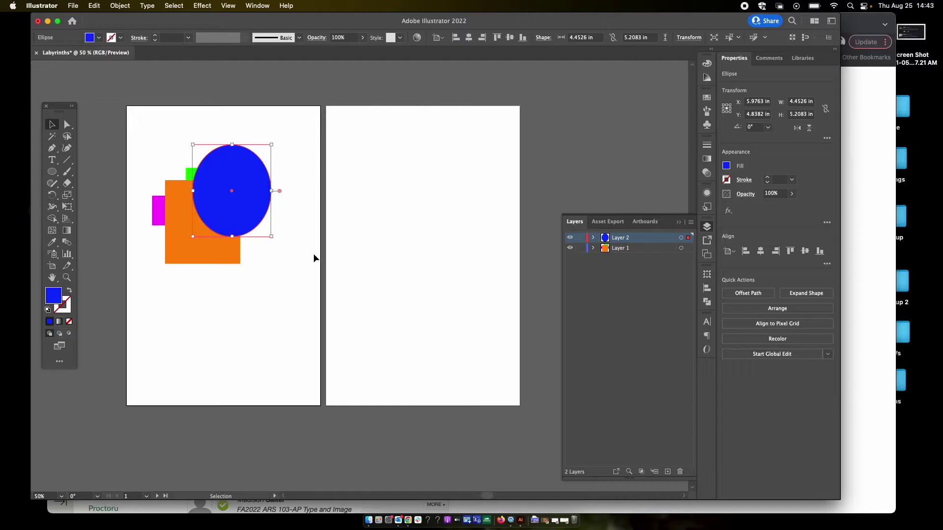
scroll(313, 253, "down", 2)
scroll(313, 253, "up", 5)
scroll(314, 258, "down", 3)
key("v")
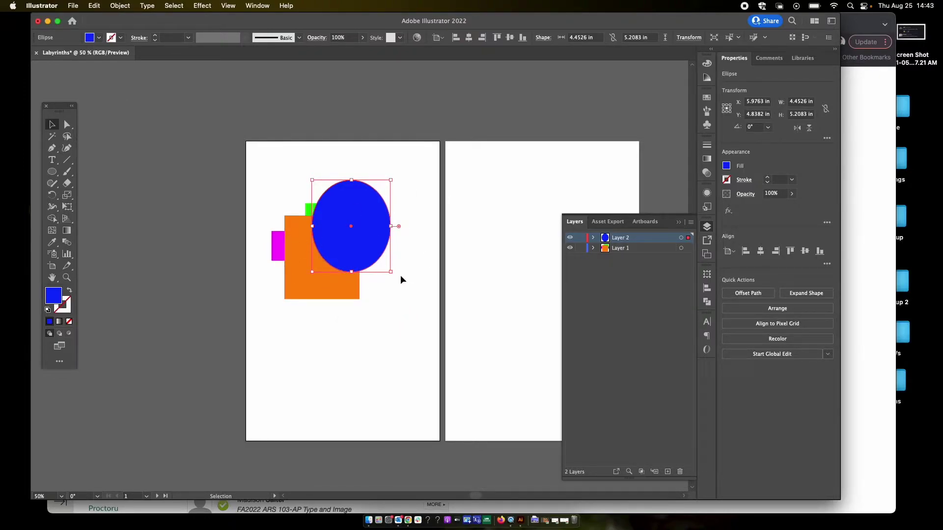
scroll(400, 274, "up", 2)
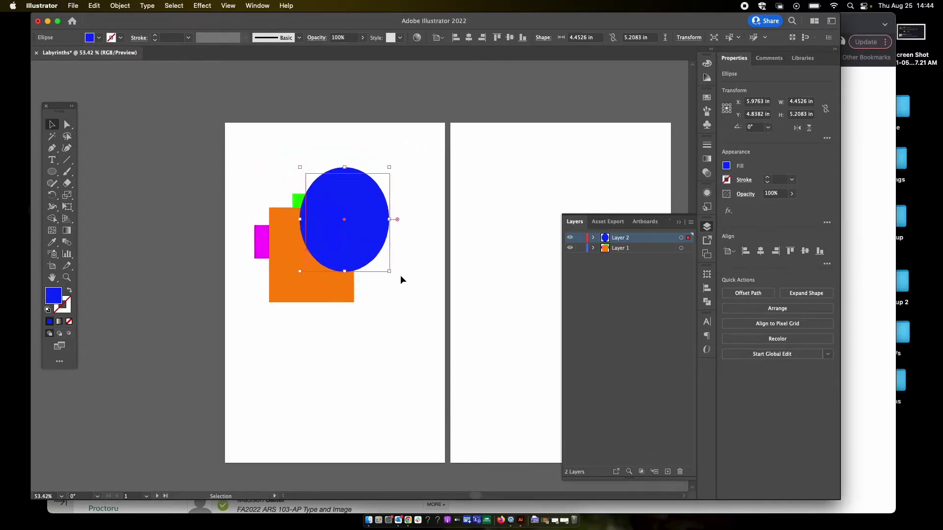
scroll(400, 275, "up", 3)
scroll(354, 289, "up", 2)
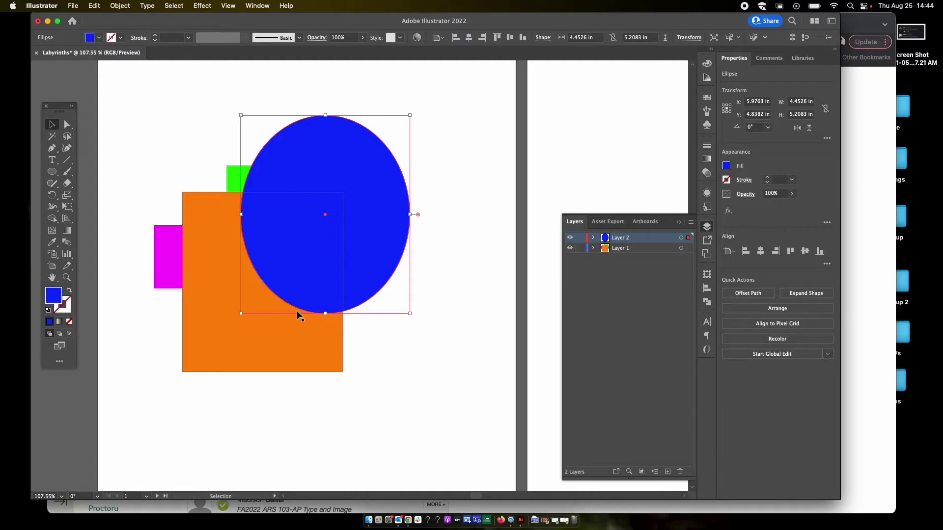
Step: Step the document zoom down to 16.67%, up to 150% and back to 50%, with both artboards in view
key("super+minus")
key("super+minus")
key("super+minus")
key("super+minus")
key("super+minus")
key("super+minus")
key("super+plus")
key("super+plus")
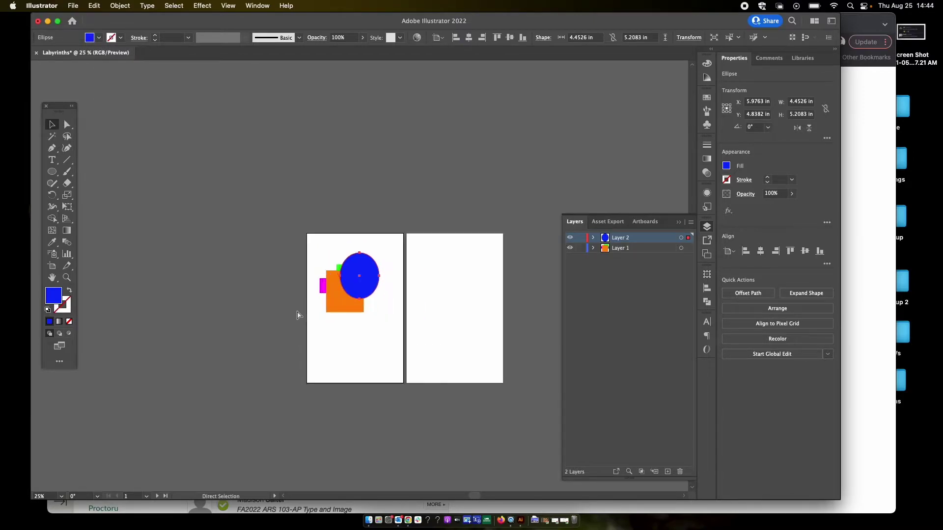
key("super+plus")
key("super+plus")
key("super+minus")
key("super+minus")
key("super+minus")
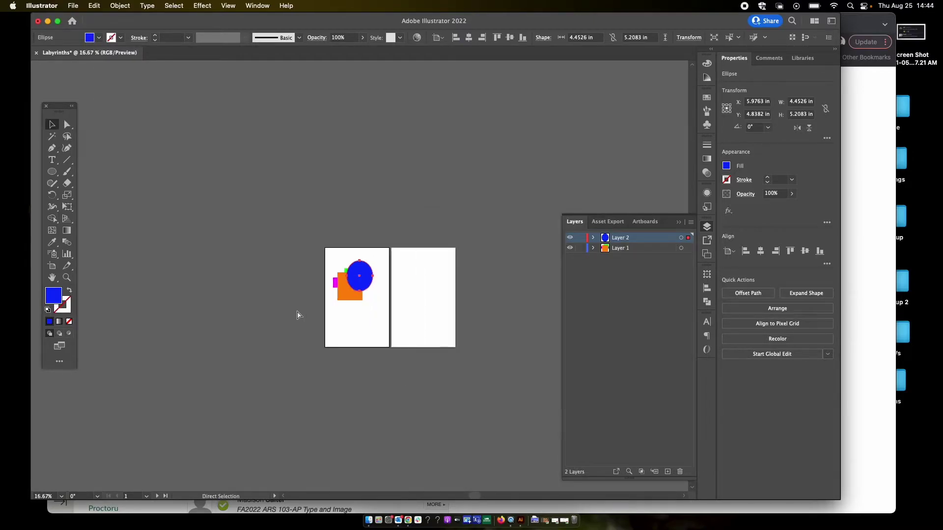
key("super+plus")
key("super+plus")
key("super+plus")
key("super+plus")
key("super+plus")
key("super+plus")
key("super+plus")
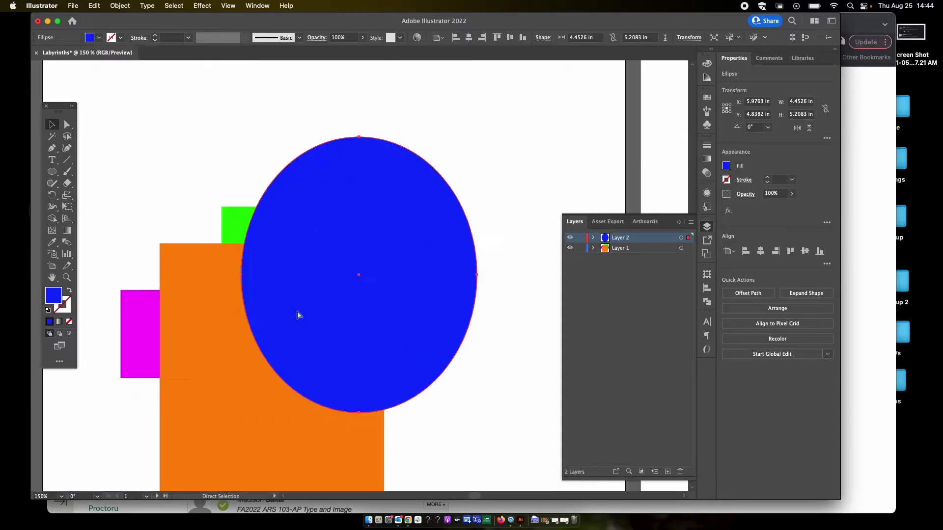
key("super+minus")
key("super+minus")
key("super+minus")
key("super+minus")
key("super+minus")
key("v")
scroll(317, 344, "right", 5)
scroll(317, 344, "down", 2)
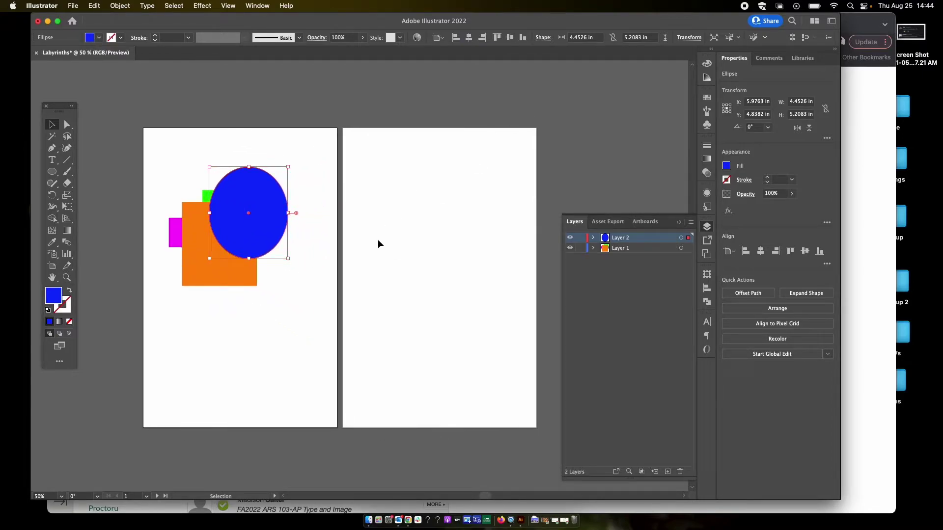
Step: Deselect the blue ellipse, then move it down over the orange rectangle's lower-right corner, to about X 6.95, Y 10.23 in
left_click(323, 258)
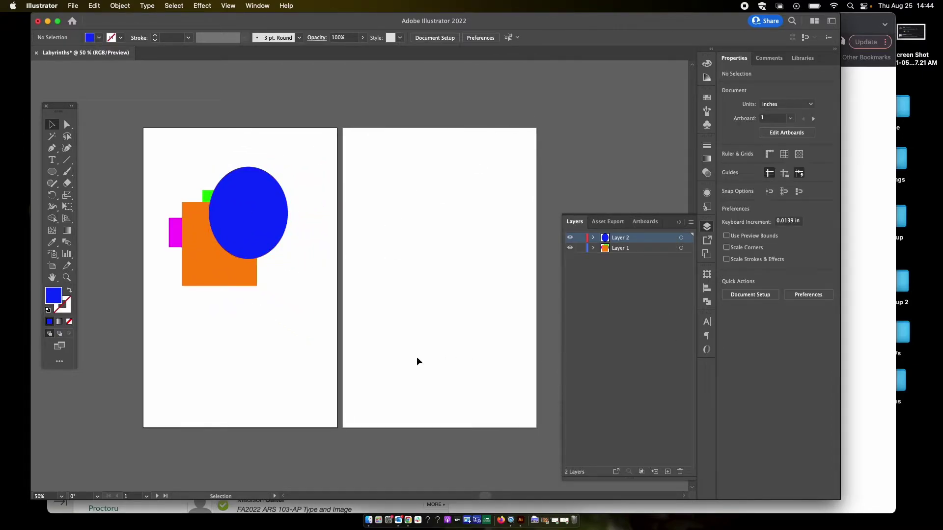
scroll(407, 364, "left", 3)
scroll(408, 364, "up", 2)
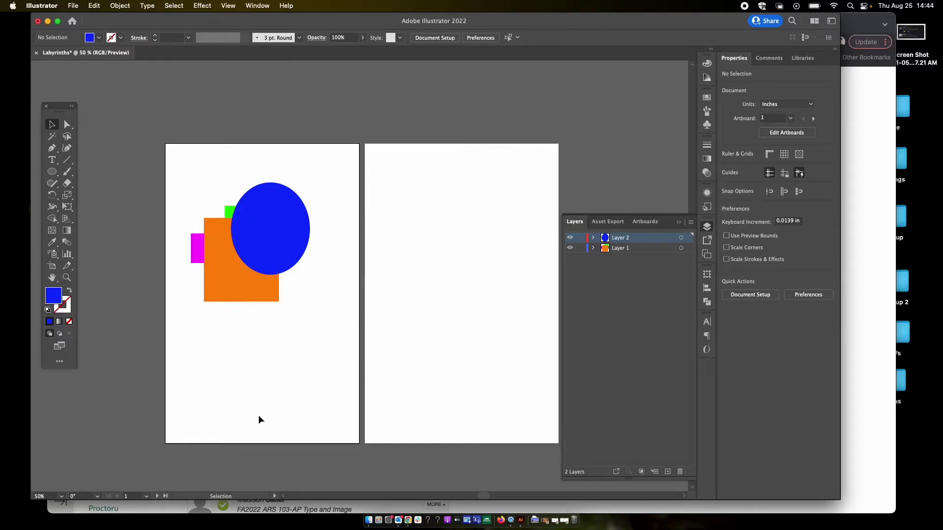
left_click_drag(273, 250, 288, 343)
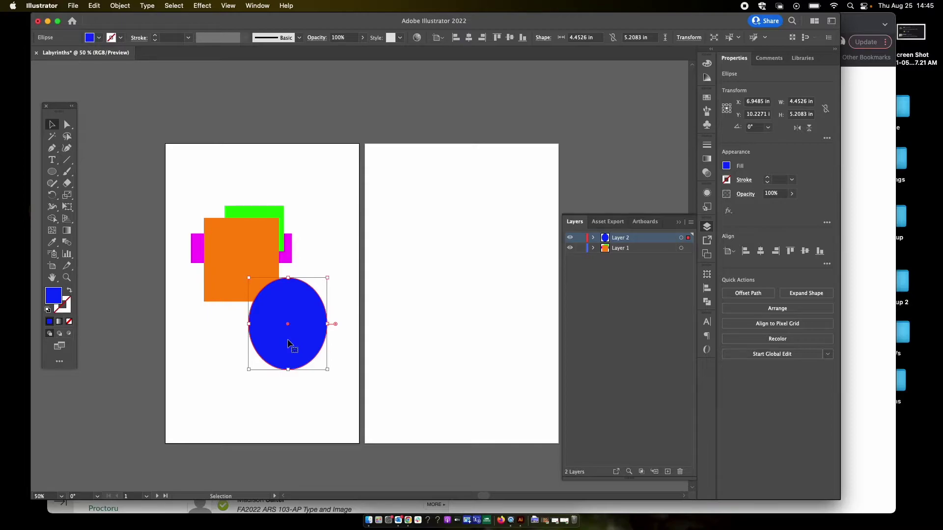
Step: Toggle the rulers on and off repeatedly, leave them shown, and return to the Selection tool
key("a")
key("super+r")
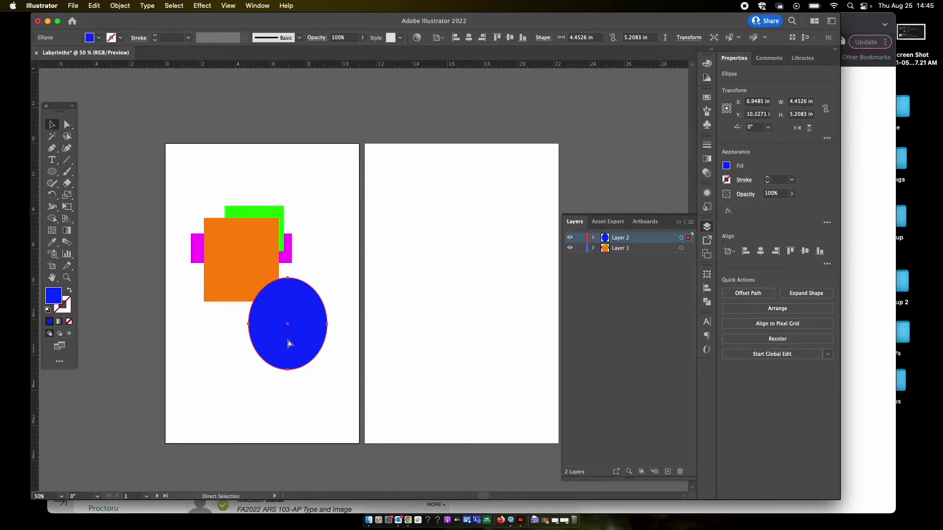
key("super+r")
key("super+r")
key("super+r")
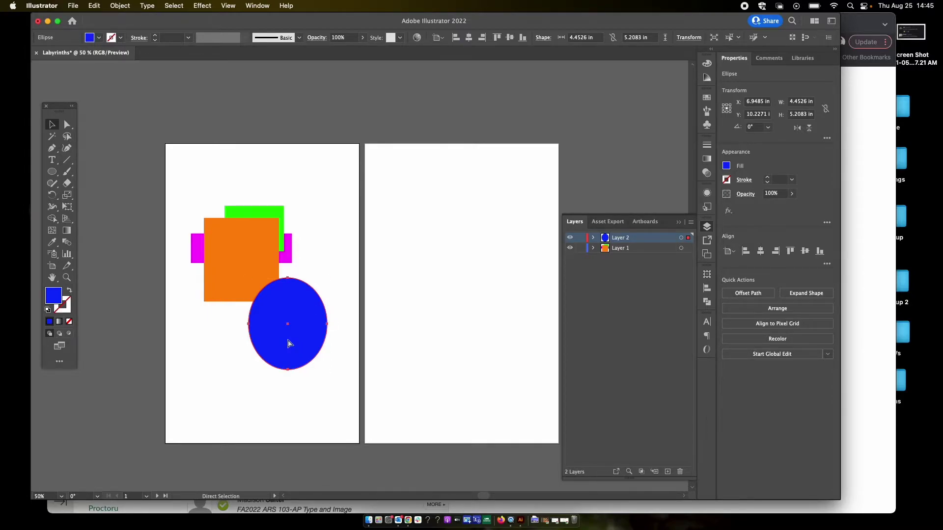
key("super+r")
key("super+r")
key("super+r")
key("super+r")
key("super+r")
key("super+r")
key("super+r")
key("super+r")
key("super+r")
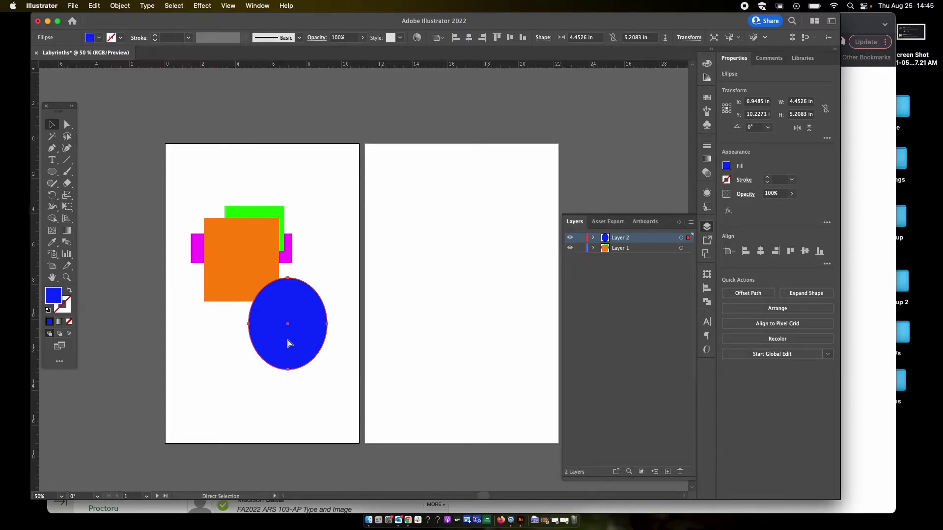
key("super+r")
key("super+r")
key("super+r")
key("super+r")
key("super+r")
key("super+r")
key("super+r")
key("super+r")
key("v")
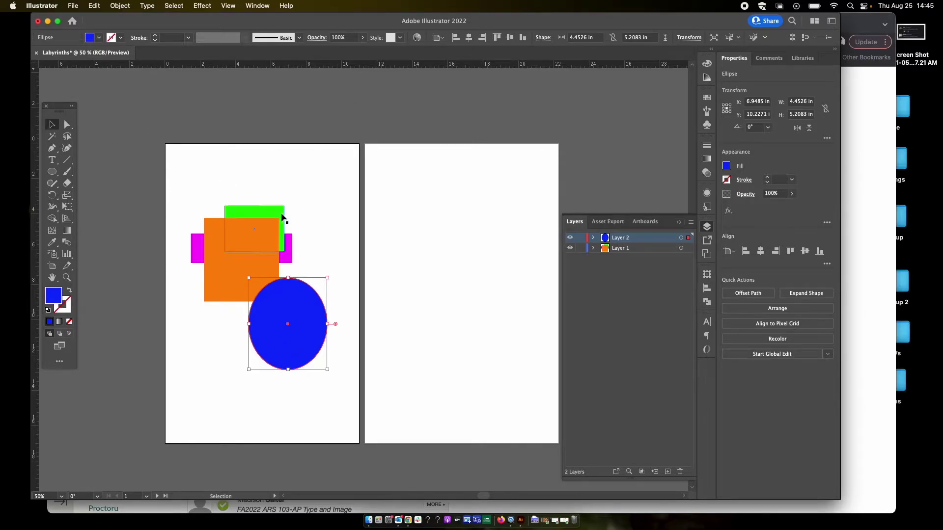
Step: Examine how the ruler measurements line up with the edges of both artboards, from the first artboard's top-left corner to its bottom edge
scroll(225, 121, "up", 1)
scroll(236, 104, "up", 5)
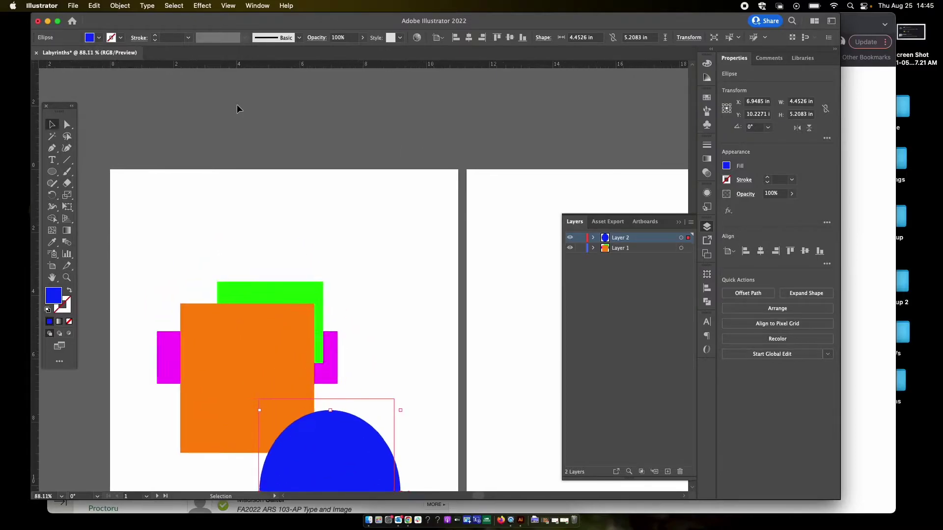
scroll(237, 105, "down", 2)
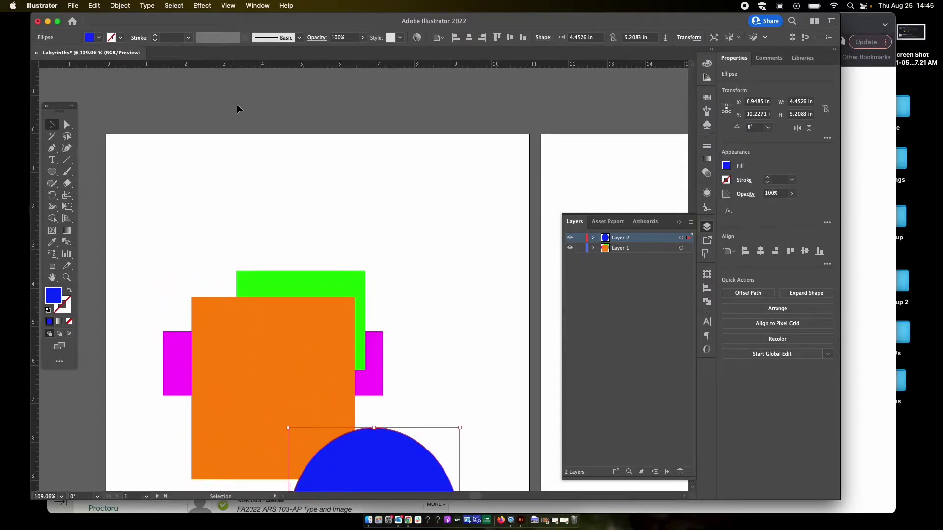
scroll(237, 104, "down", 2)
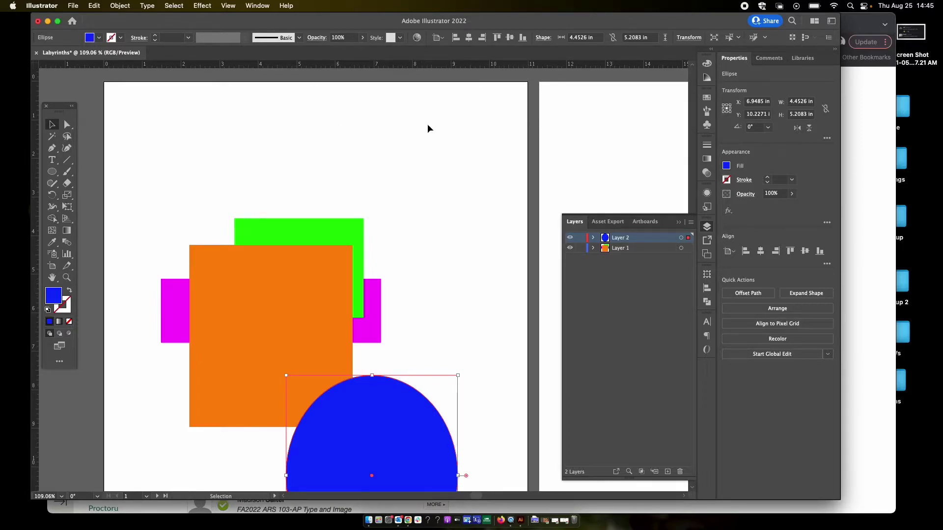
scroll(403, 126, "right", 10)
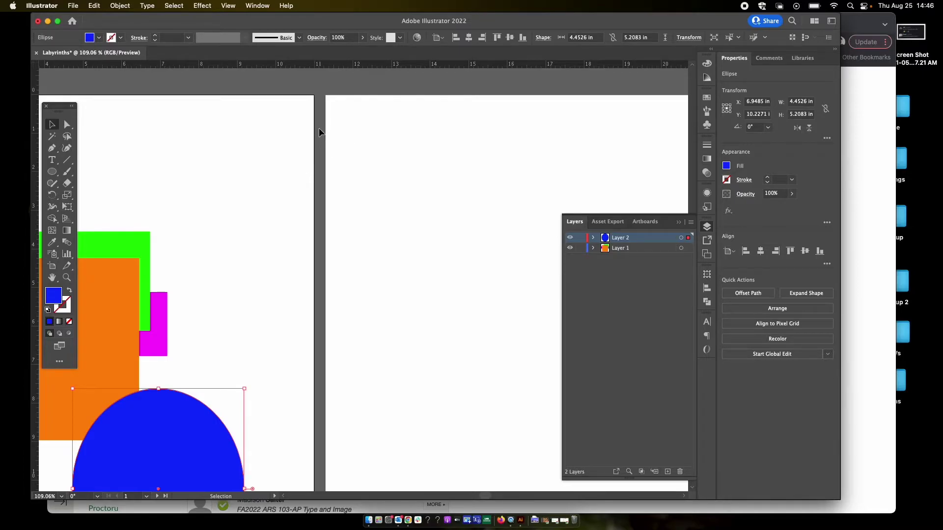
scroll(328, 99, "right", 4)
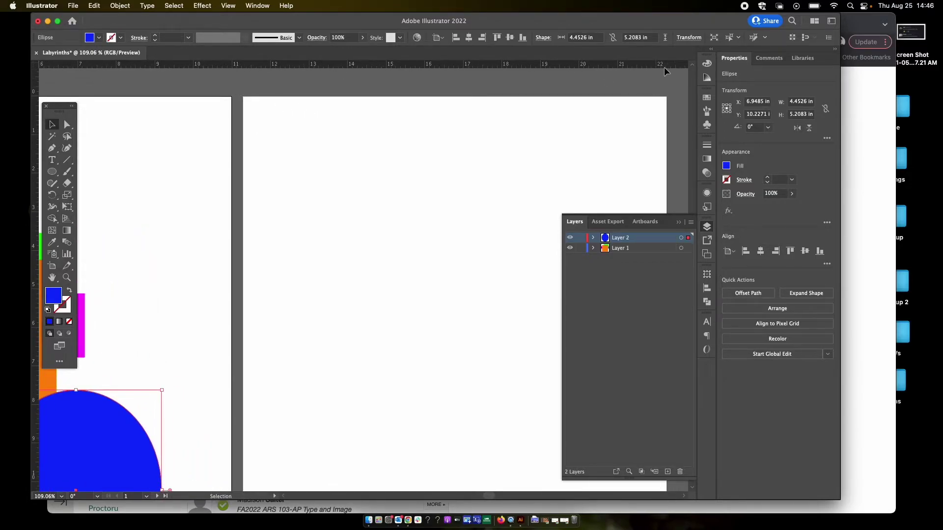
scroll(490, 142, "left", 6)
scroll(490, 142, "down", 2)
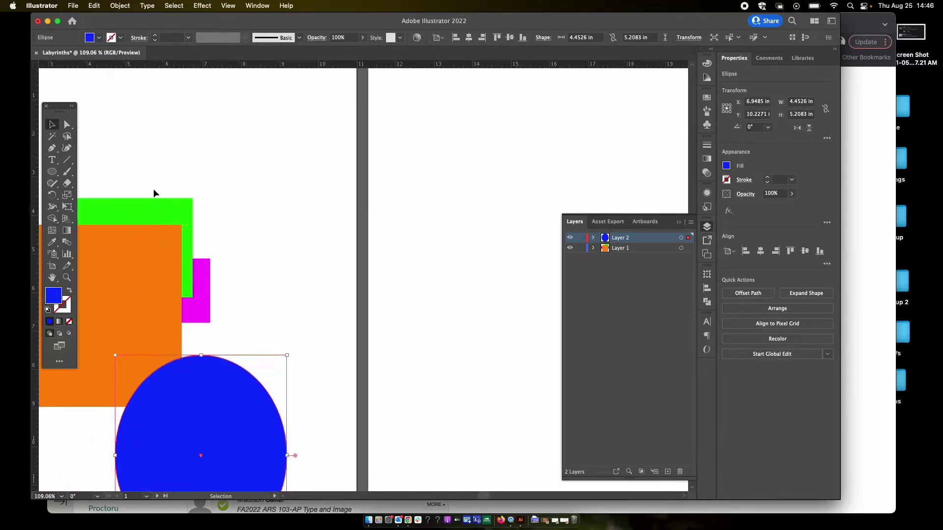
scroll(153, 188, "down", 5)
scroll(153, 188, "left", 2)
scroll(153, 189, "down", 4)
scroll(153, 189, "left", 3)
scroll(79, 374, "left", 2)
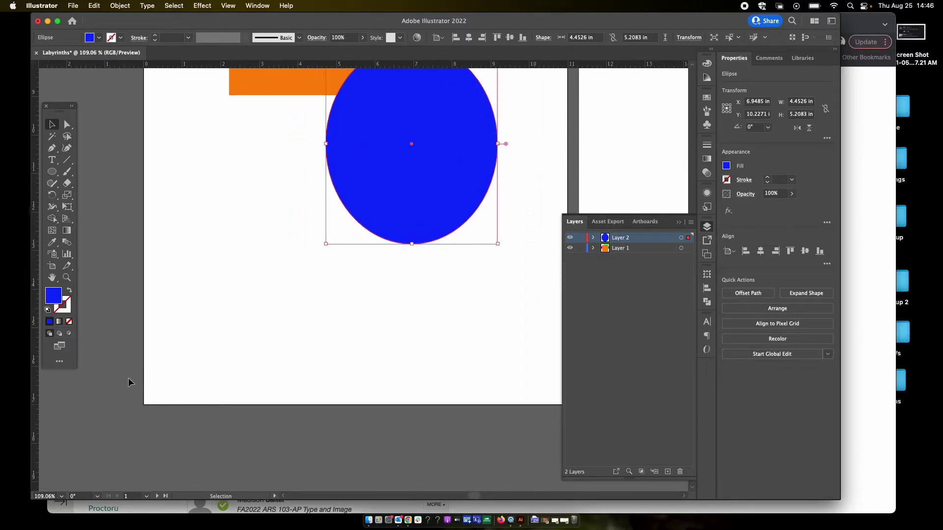
scroll(284, 338, "up", 2)
scroll(284, 338, "up", 3)
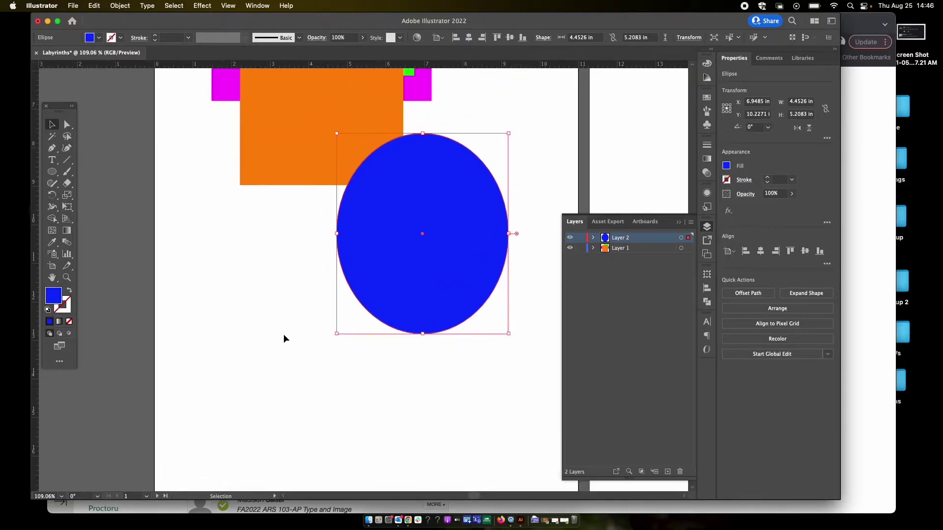
scroll(284, 334, "down", 5)
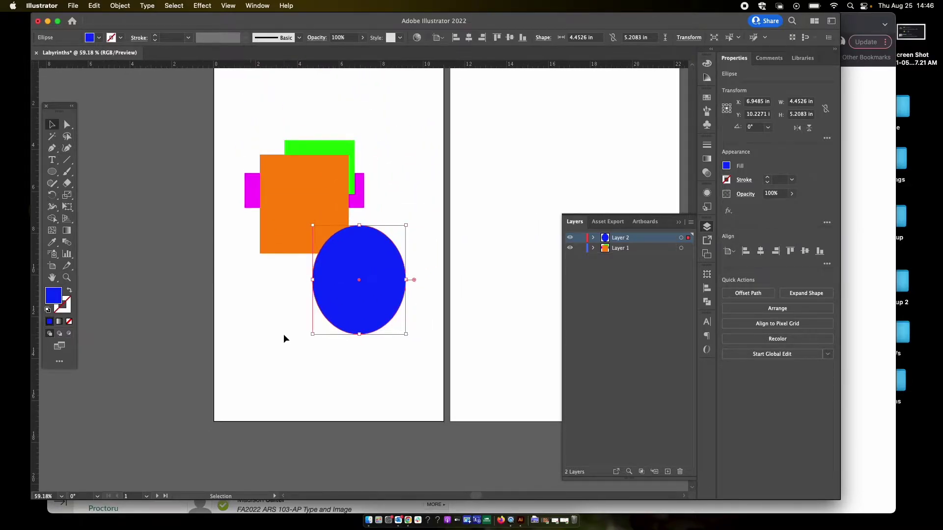
scroll(284, 335, "right", 5)
scroll(283, 335, "up", 2)
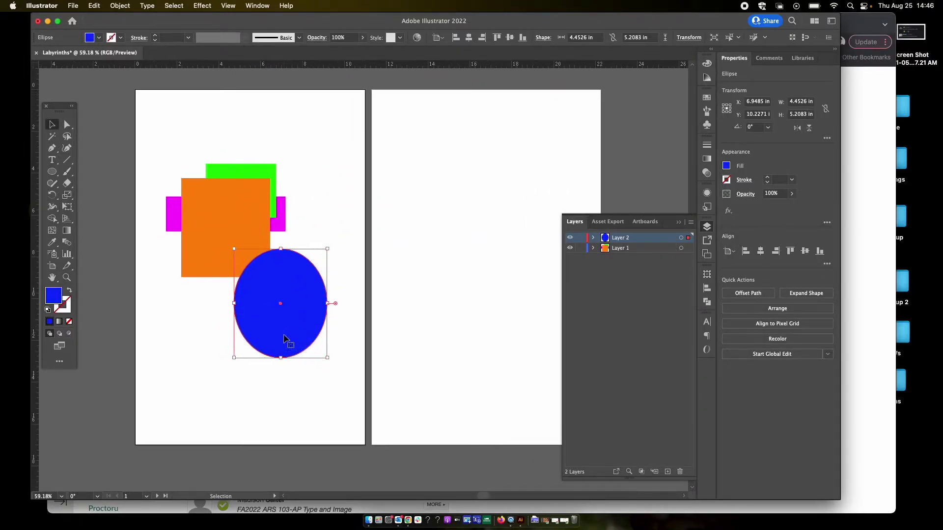
Step: With nothing selected, place horizontal ruler guides at about 4 and 13 in and vertical guides at about 2 and 9 in on the first artboard
left_click_drag(246, 63, 359, 140)
key("super+z")
left_click(452, 100)
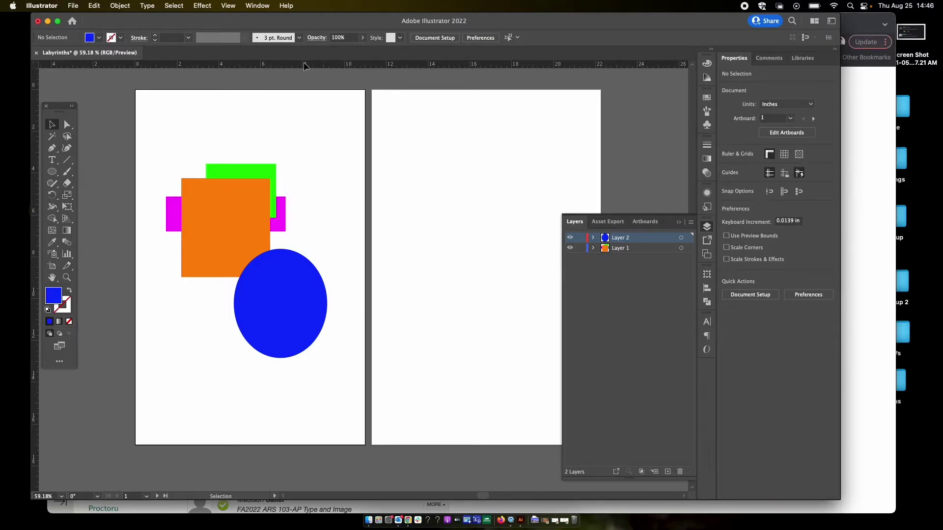
left_click_drag(291, 70, 347, 172)
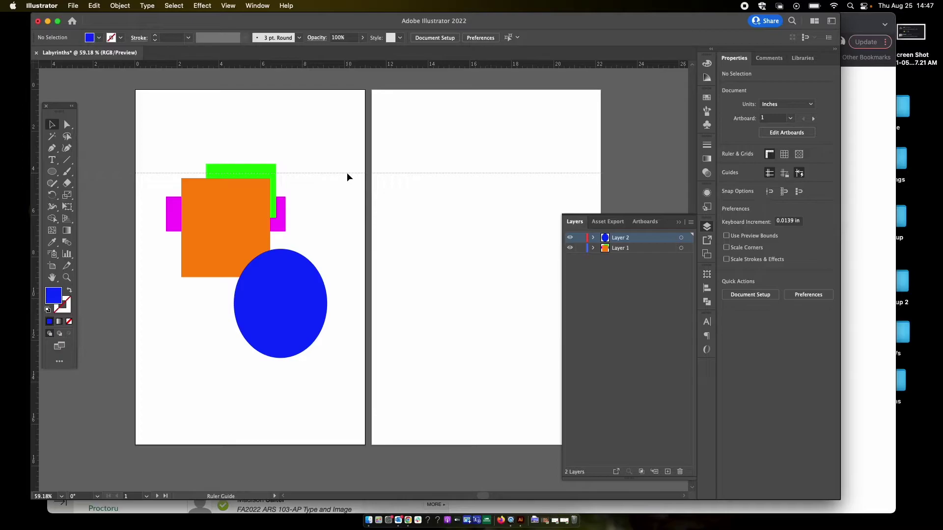
left_click_drag(347, 173, 347, 172)
left_click_drag(119, 63, 98, 360)
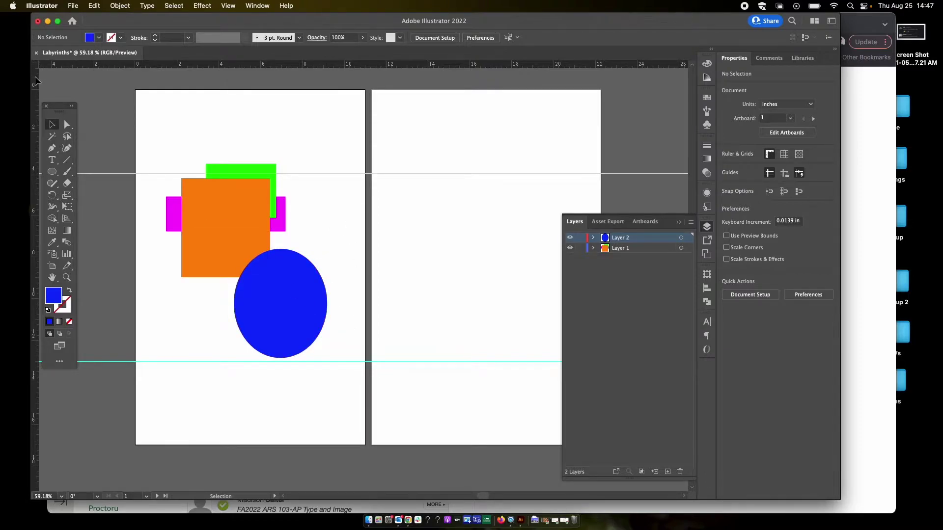
left_click_drag(34, 77, 323, 102)
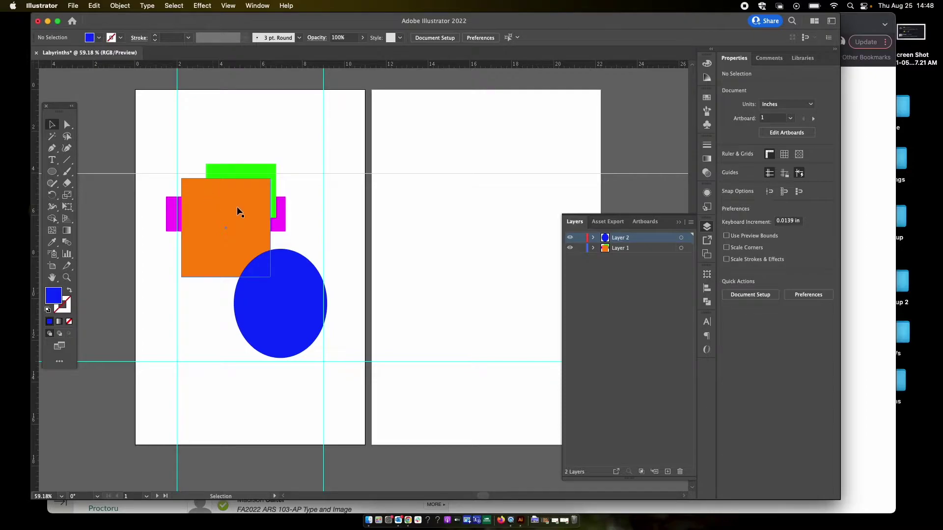
Step: Spread the shapes apart: orange rectangle low, green one high, magenta one between them on the first artboard, and blue ellipse on the second artboard
left_click_drag(237, 213, 237, 353)
left_click_drag(283, 287, 465, 225)
mouse_move(220, 202)
left_mouse_down()
mouse_move(249, 149)
mouse_move(256, 206)
mouse_move(212, 205)
left_mouse_up()
left_click_drag(268, 213, 276, 220)
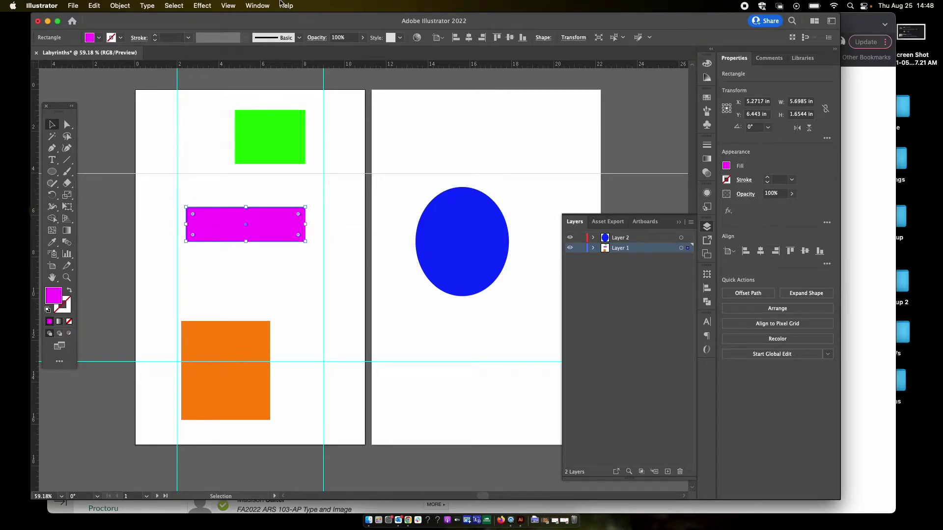
Step: Check whether Smart Guides are turned on in the view settings
left_click(227, 5)
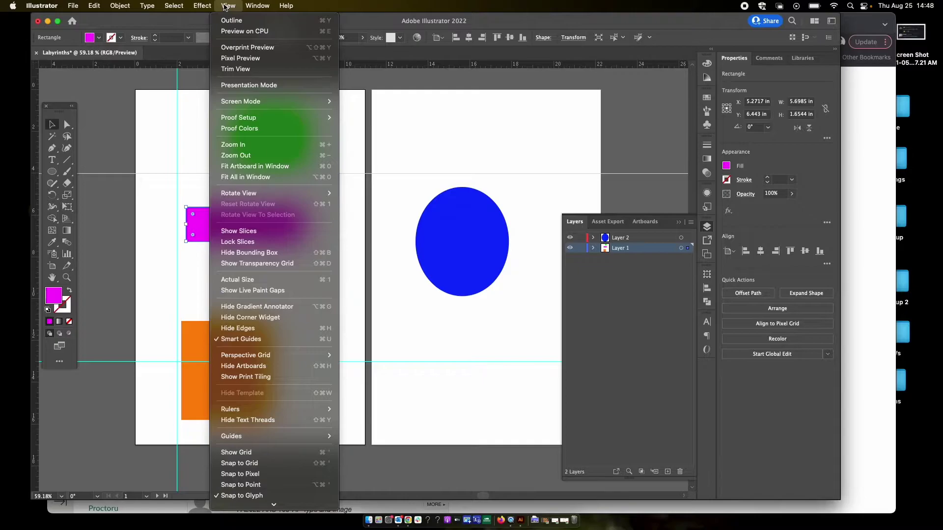
left_click(355, 13)
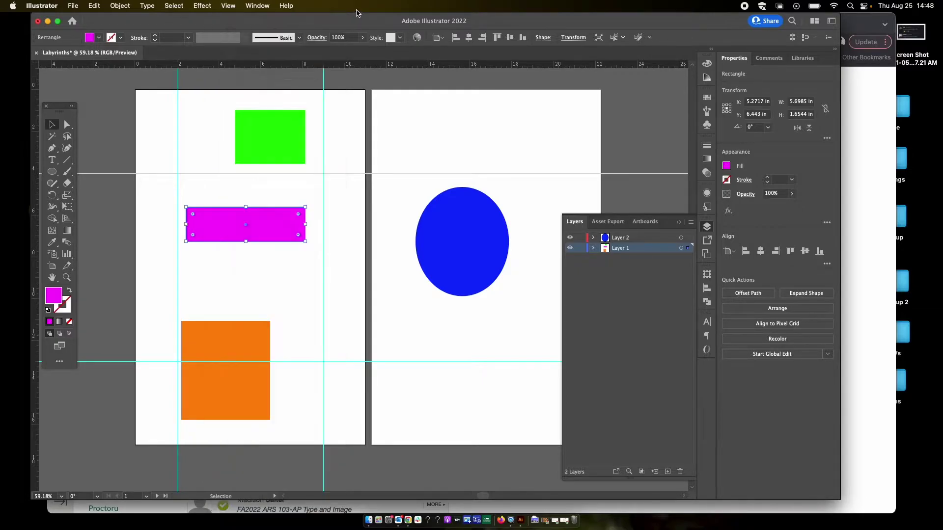
left_click(229, 6)
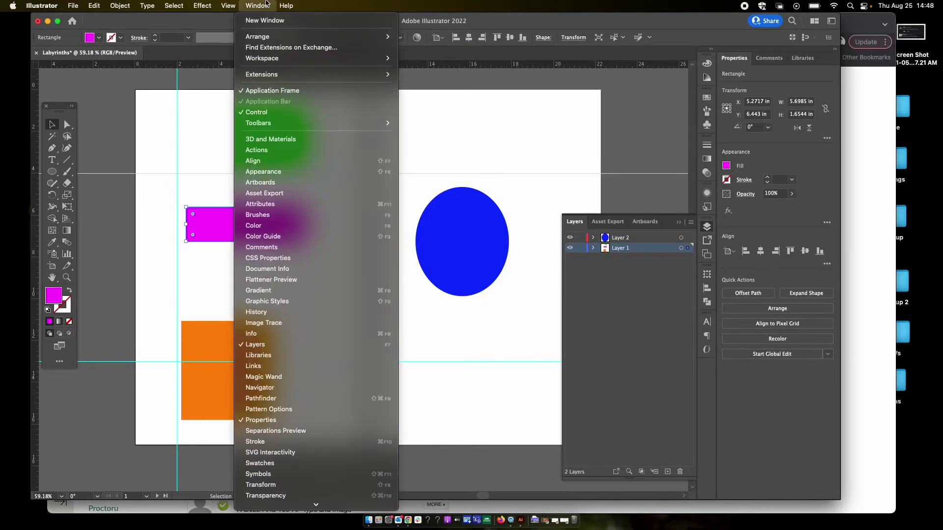
mouse_move(214, 4)
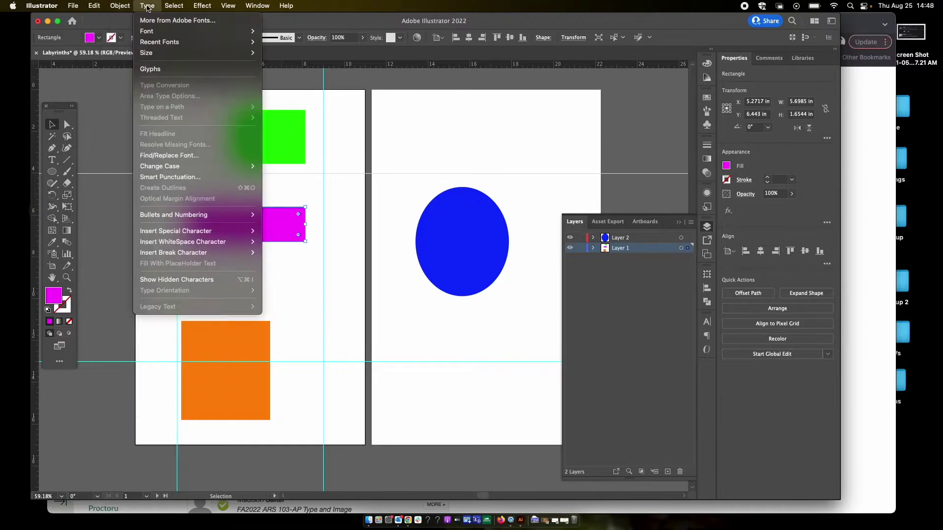
mouse_move(175, 6)
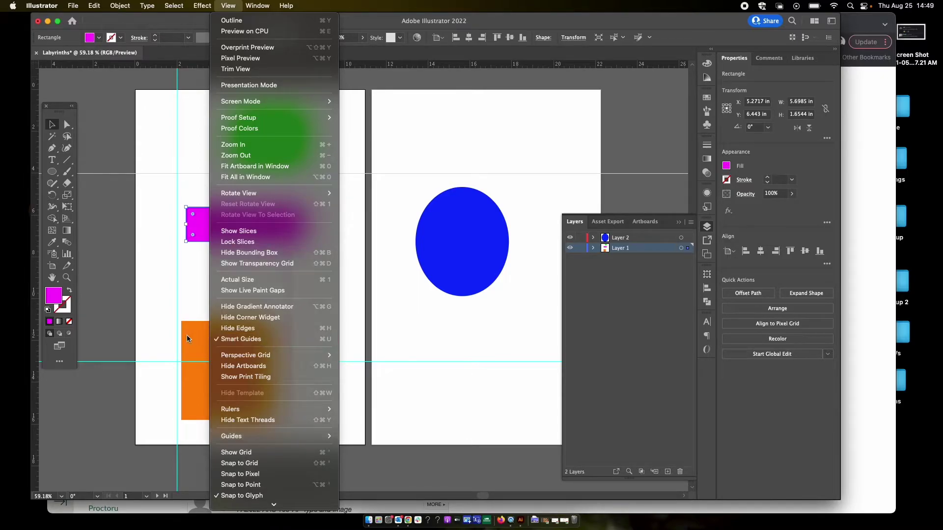
left_click(157, 324)
Step: Try aligning the magenta rectangle with the green and orange ones using smart guides, then set its left edge on the 2 in vertical guide
left_click_drag(285, 230, 308, 242)
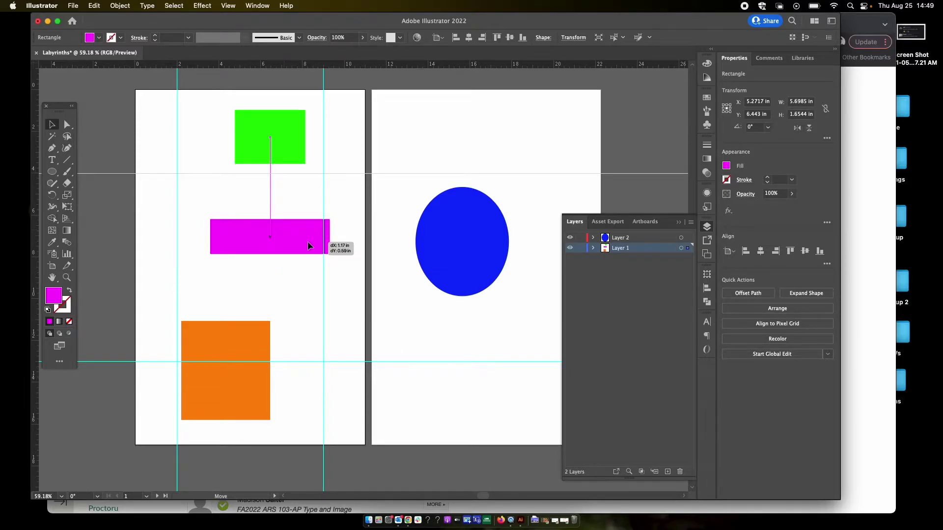
left_click_drag(309, 245, 307, 209)
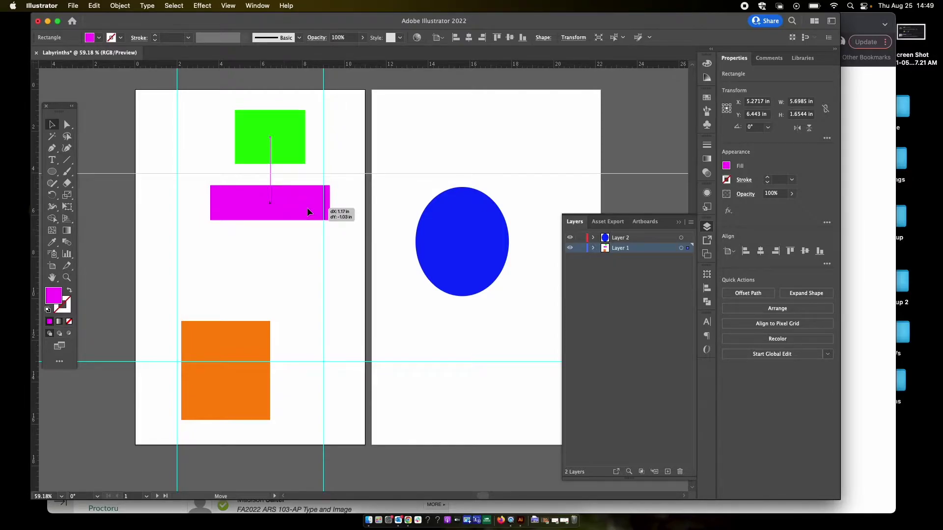
left_click_drag(308, 210, 285, 301)
left_click_drag(283, 301, 280, 301)
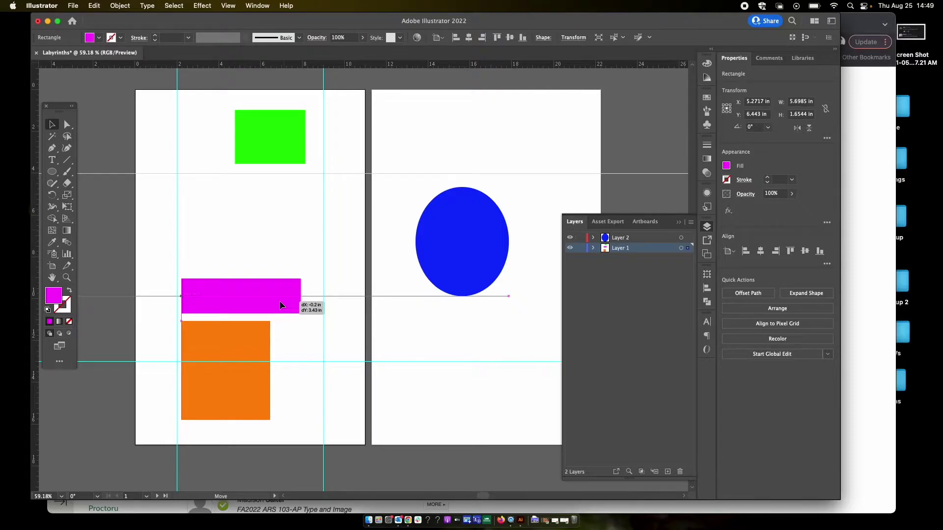
left_click_drag(279, 301, 246, 232)
Step: Stack the orange, magenta and green rectangles along the 2 in guide, up from the 13 in guide, and stretch the green one's top to the 4 in guide
left_click_drag(247, 372, 243, 306)
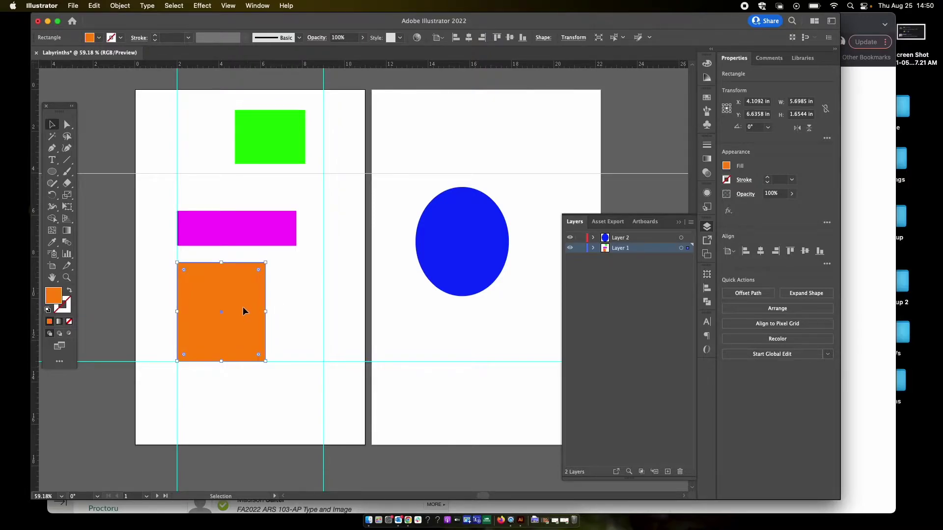
left_click_drag(254, 226, 254, 243)
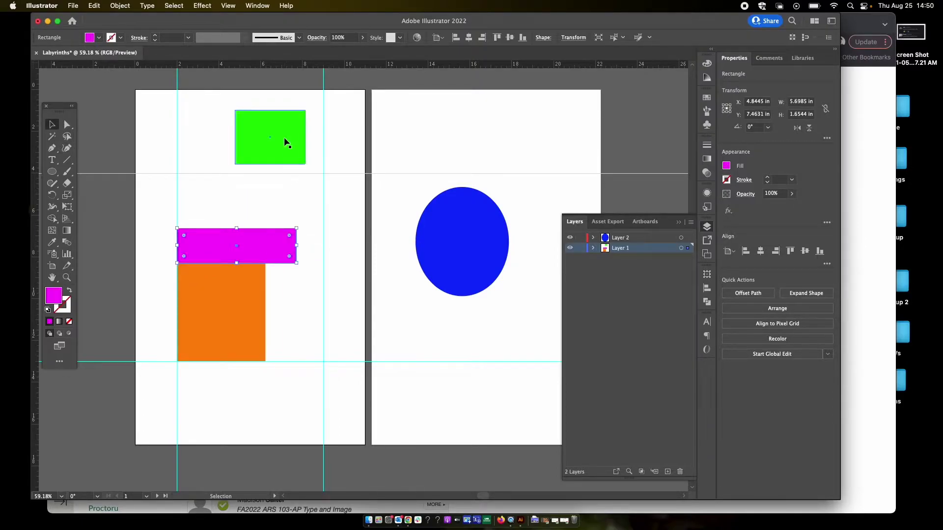
left_click_drag(284, 137, 226, 213)
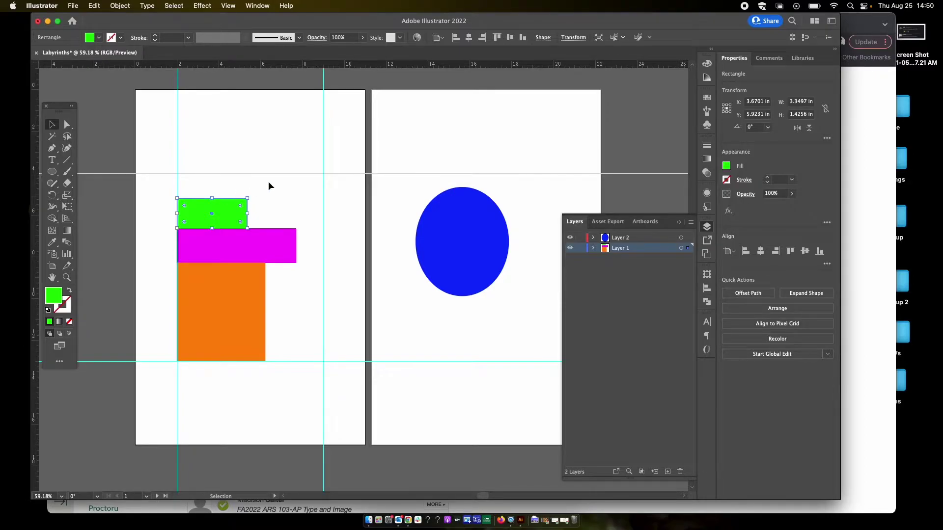
left_click_drag(212, 198, 210, 175)
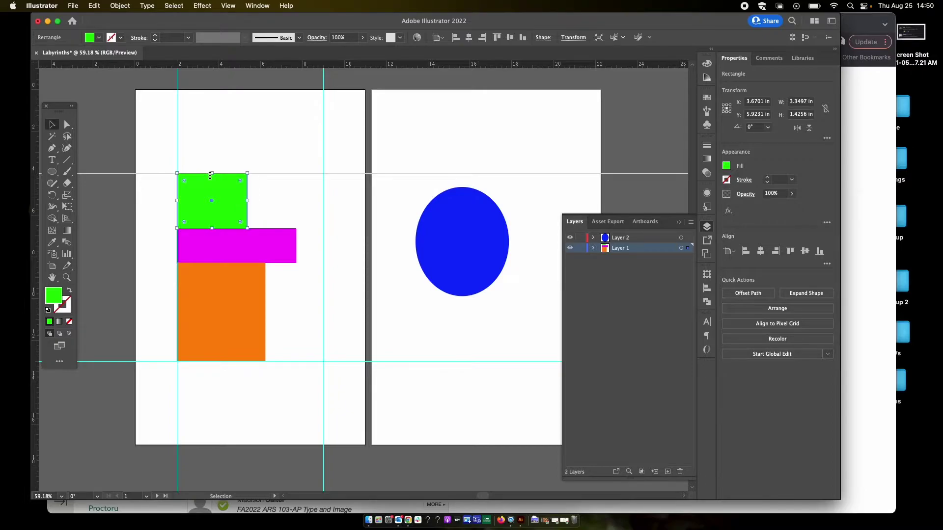
left_click(282, 194)
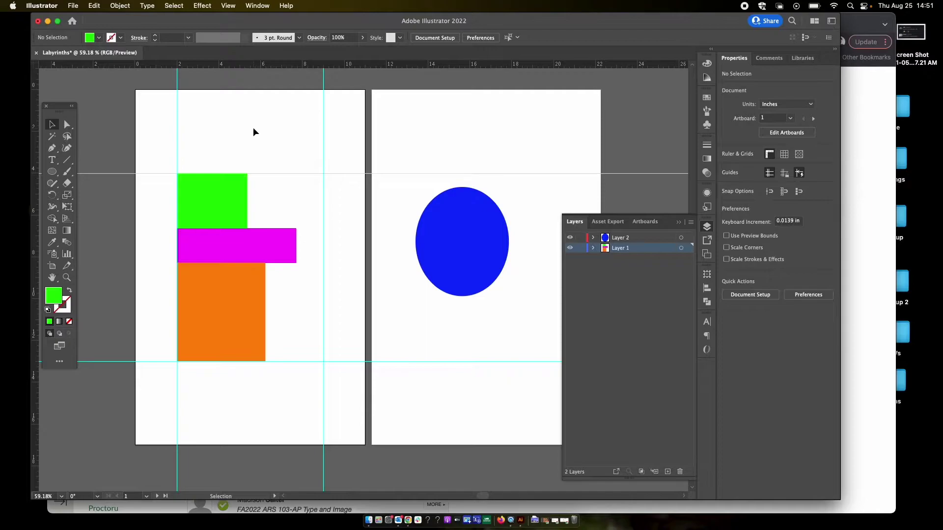
Step: Toggle the guides' visibility off and on repeatedly, leaving them shown with the Selection tool active
key("a")
key("super+semicolon")
key("super+semicolon")
key("super+semicolon")
key("super+semicolon")
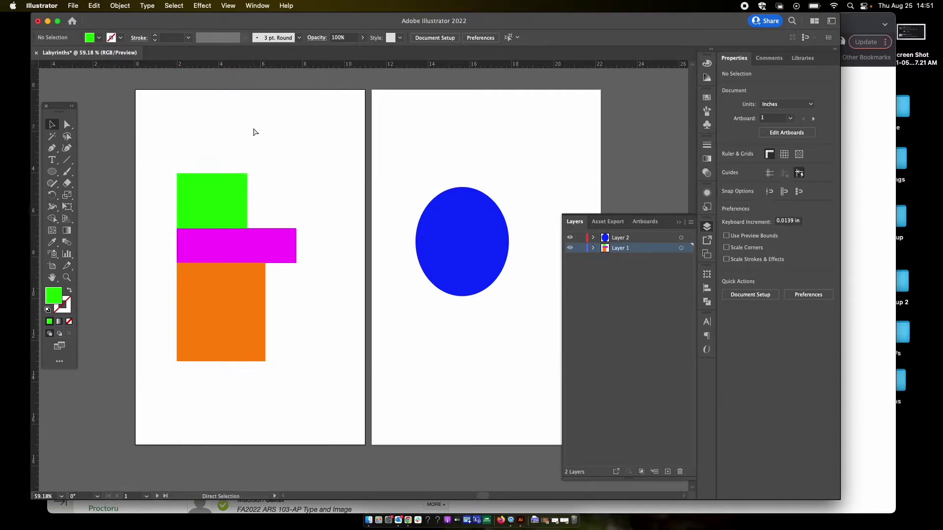
key("super+semicolon")
key("super+semicolon")
key("super+semicolon")
key("super+semicolon")
key("super+semicolon")
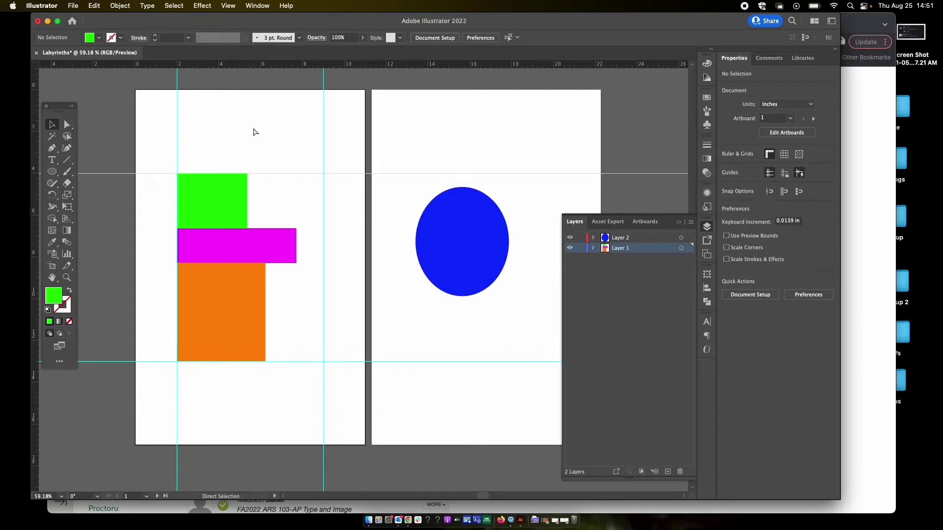
key("v")
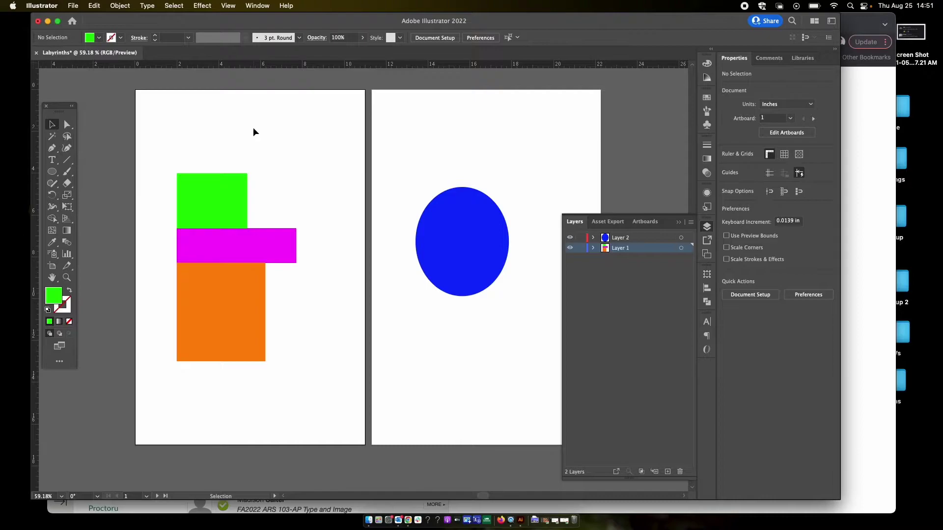
key("a")
key("v")
key("a")
key("super+semicolon")
key("super+semicolon")
key("super+semicolon")
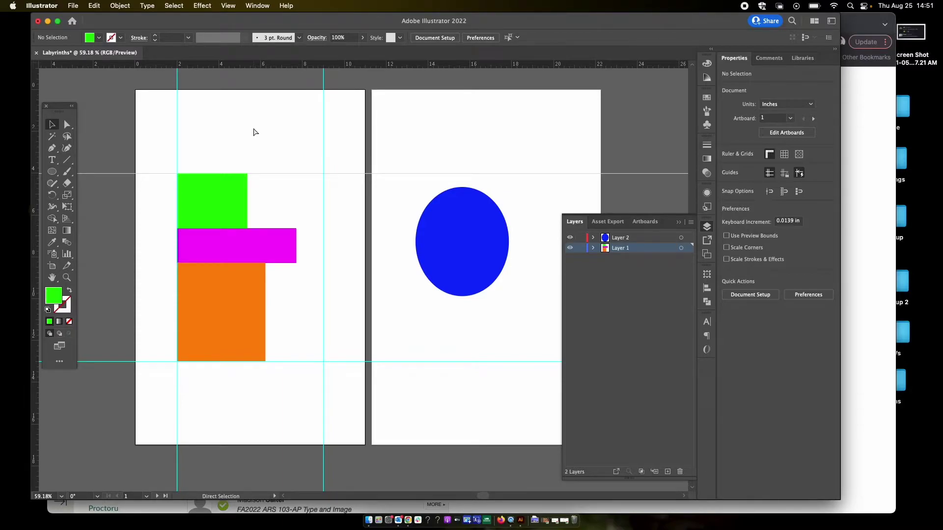
key("super+semicolon")
key("v")
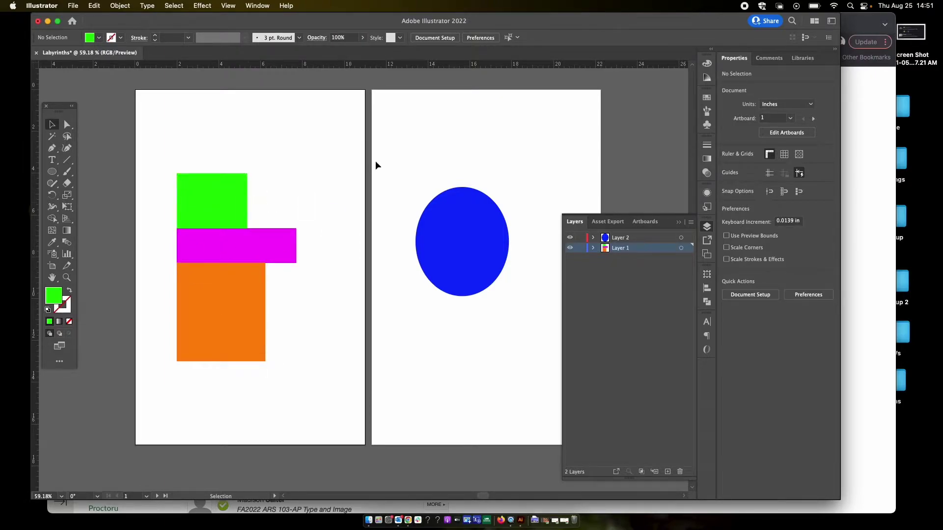
key("super+semicolon")
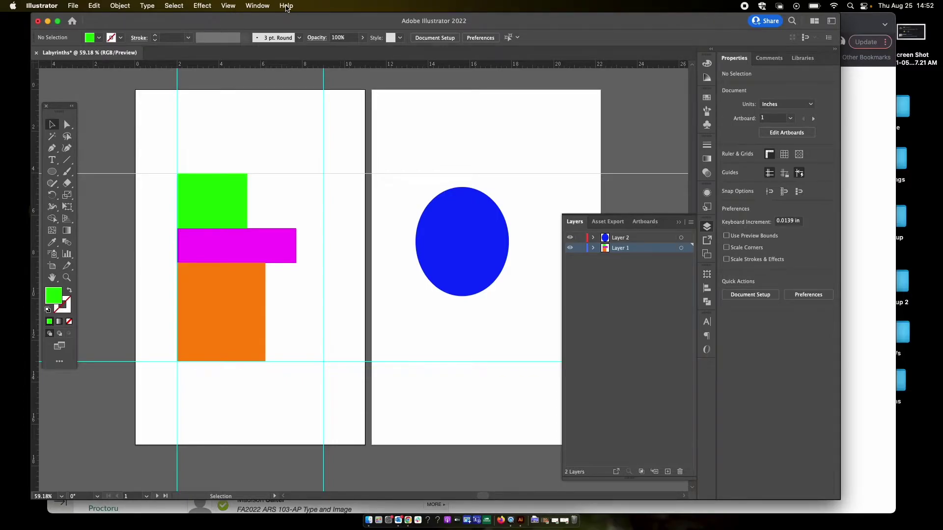
left_click(234, 6)
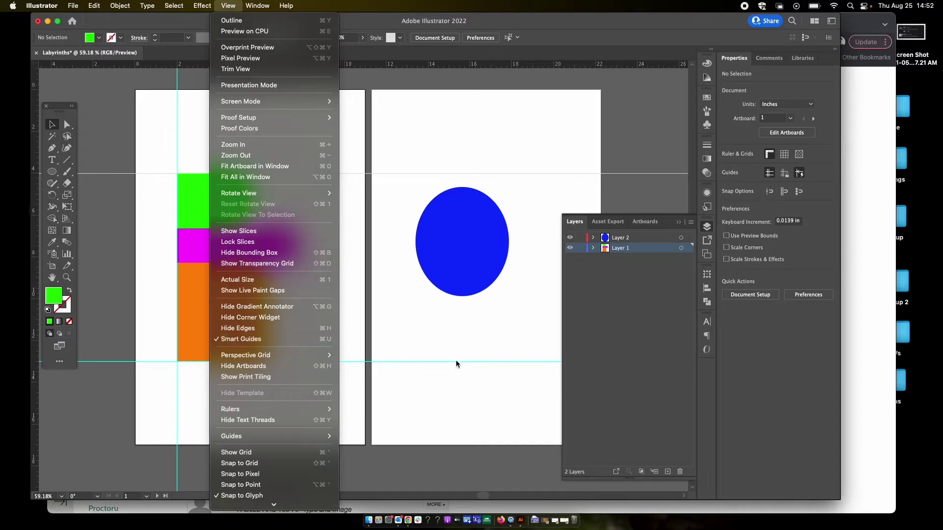
left_click(456, 335)
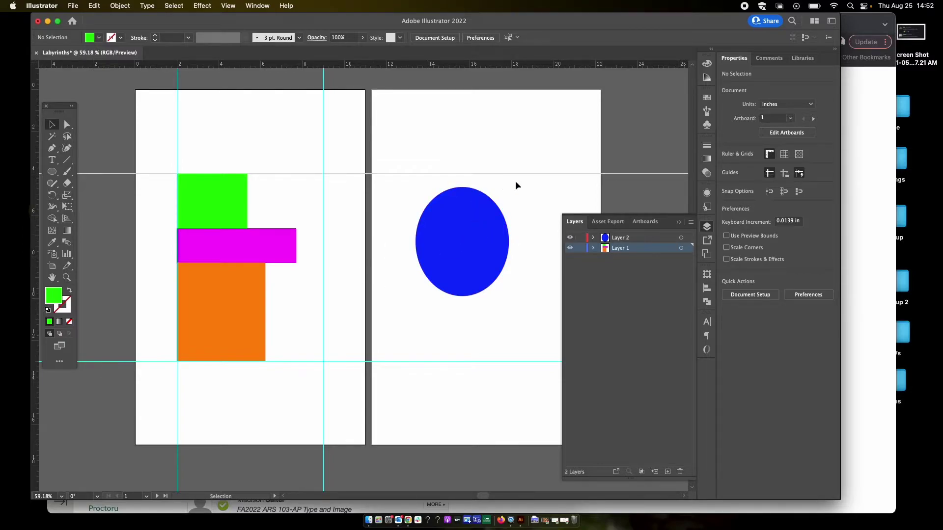
Step: Delete the blue ellipse and the three stacked rectangles together, and hide the guides
left_click_drag(535, 198, 204, 304)
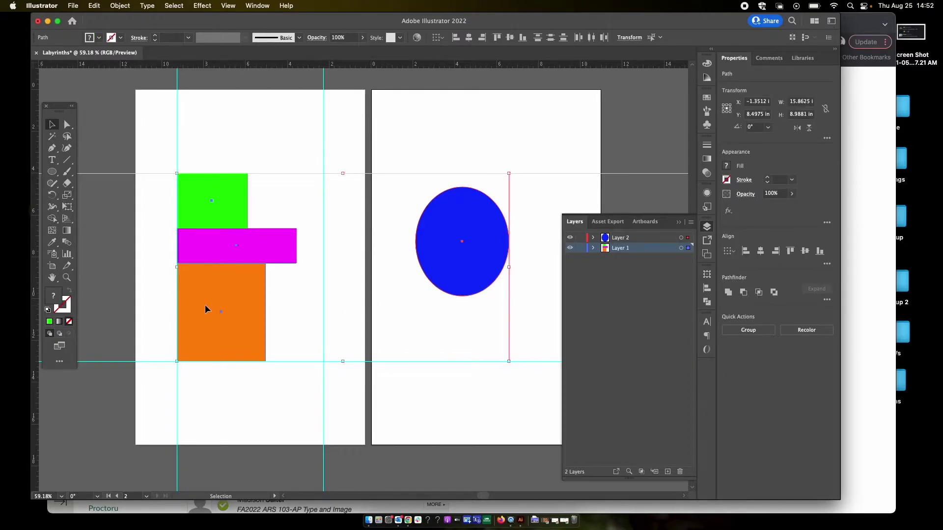
key("Delete")
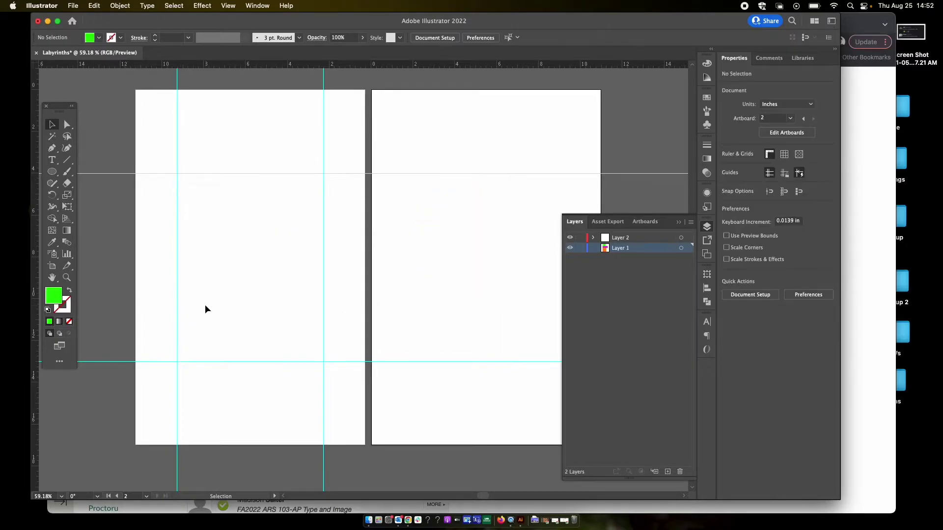
key("super+semicolon")
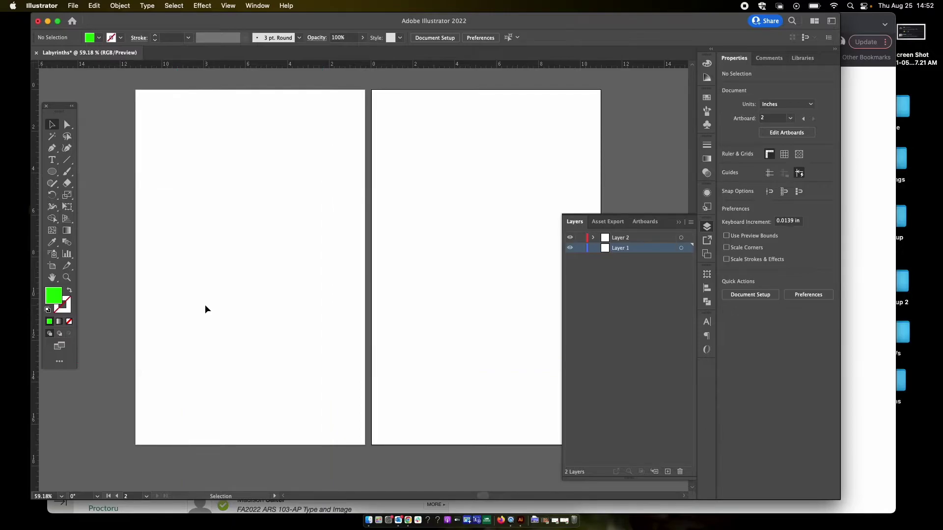
Step: Toggle the document grid on and off, then undo the deletion of the rectangles and the ellipse
key("super+apostrophe")
key("super+apostrophe")
key("a")
key("super+z")
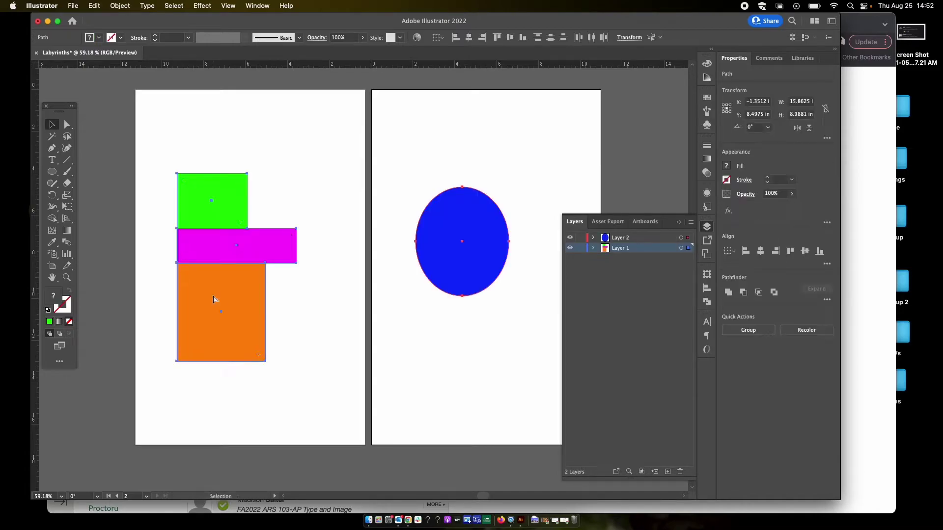
key("super+z")
key("v")
key("super+z")
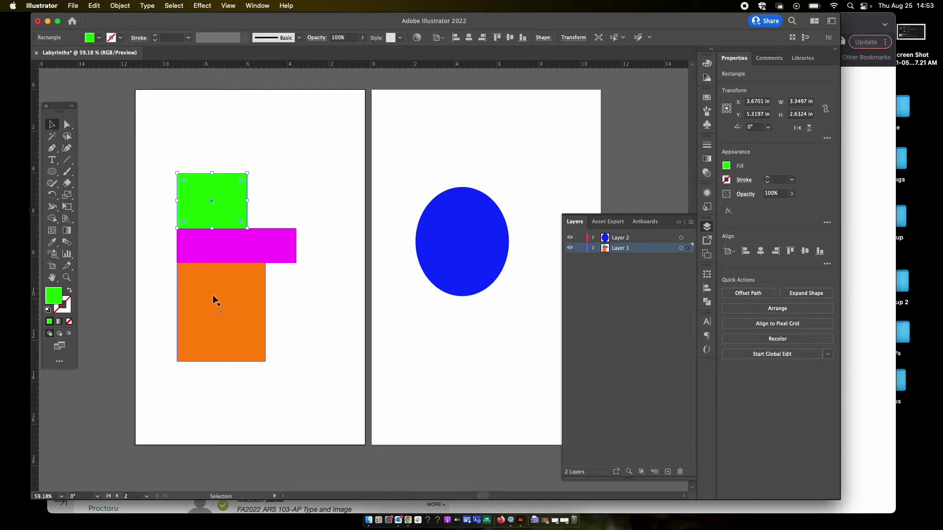
Step: Show the document grid and move the green rectangle up off the magenta one, to about X 3.83, Y 4.83 in
key("a")
key("super+apostrophe")
key("v")
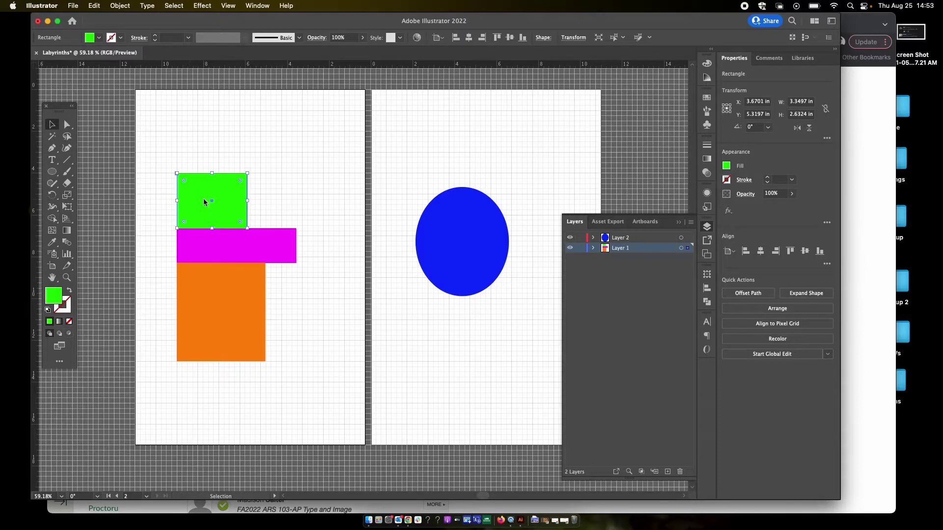
mouse_move(203, 199)
left_mouse_down()
mouse_move(205, 164)
mouse_move(253, 148)
mouse_move(252, 160)
mouse_move(208, 187)
left_mouse_up()
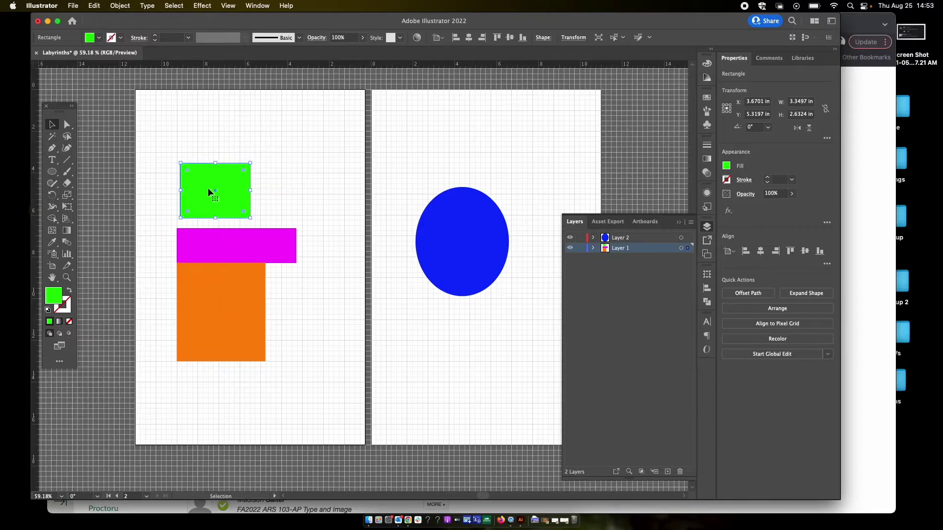
Step: Turn on Snap to Grid and move the green rectangle up and to the right, to about X 4.70, Y 3.31 in
left_click(229, 6)
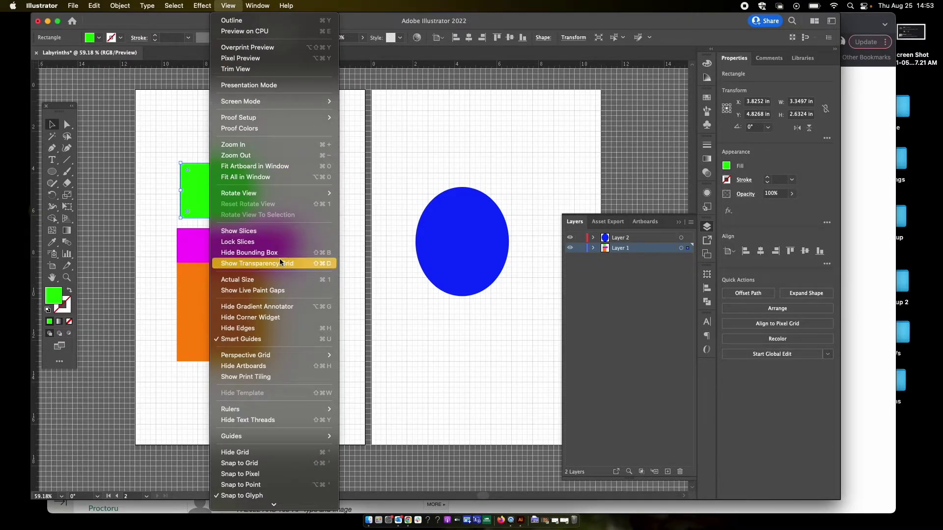
scroll(279, 258, "down", 3)
mouse_move(287, 329)
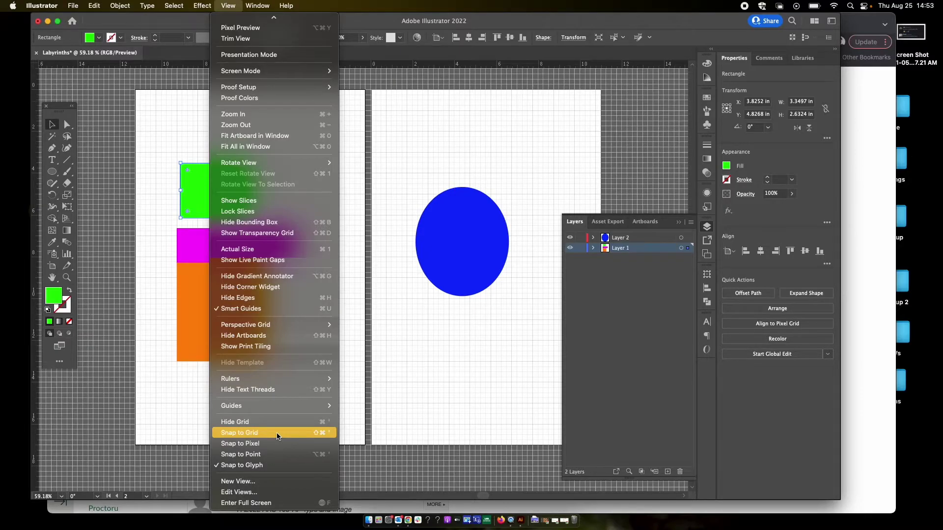
left_click(277, 434)
left_click_drag(223, 179, 277, 167)
Step: Align the green rectangle's upper-left corner to the gridlines at X 3, Y 2 in, and narrow it from its right side to 3 in wide
key("super+equal")
key("super+equal")
key("super+equal")
key("super+equal")
key("super+equal")
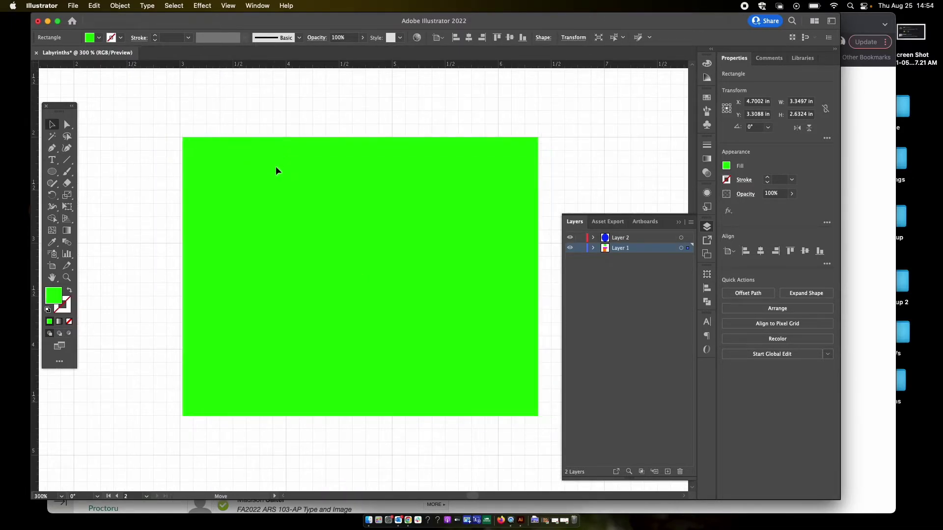
left_click_drag(273, 169, 270, 166)
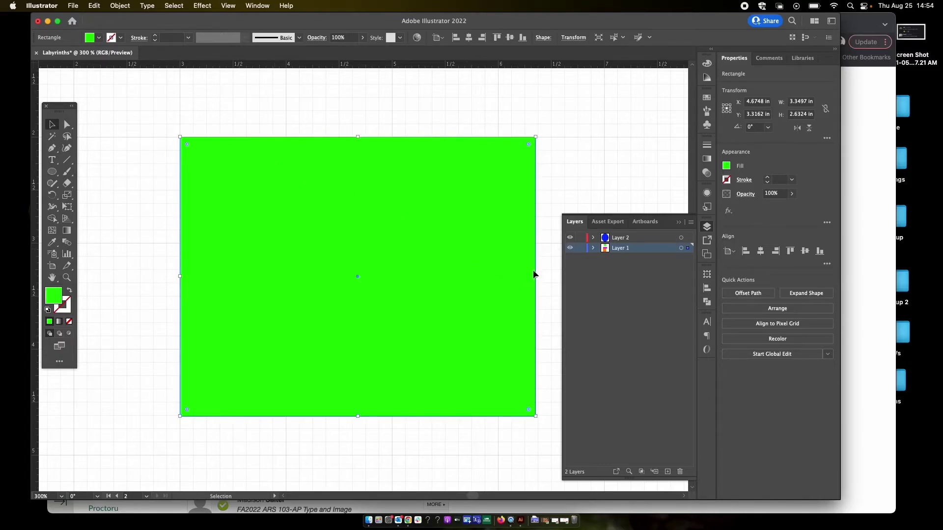
left_click_drag(535, 275, 499, 274)
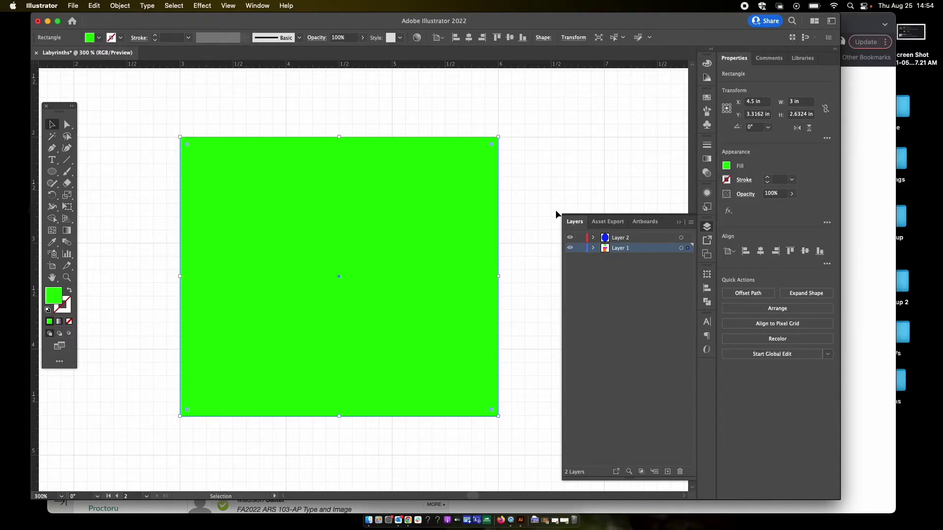
Step: Check the gridline spacing and subdivisions in the Guides & Grid preferences, cancel, and examine the grid up close at the first artboard's upper-left corner
scroll(527, 219, "down", 5)
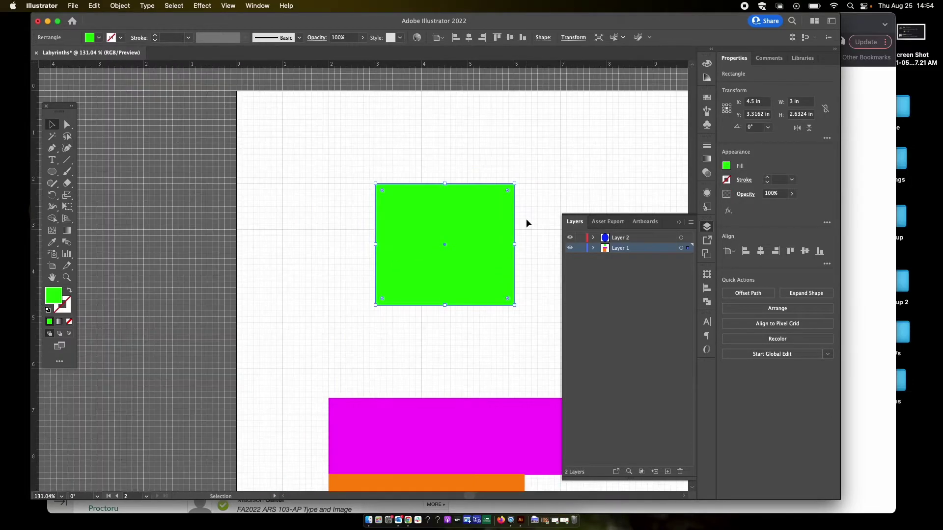
left_click(46, 6)
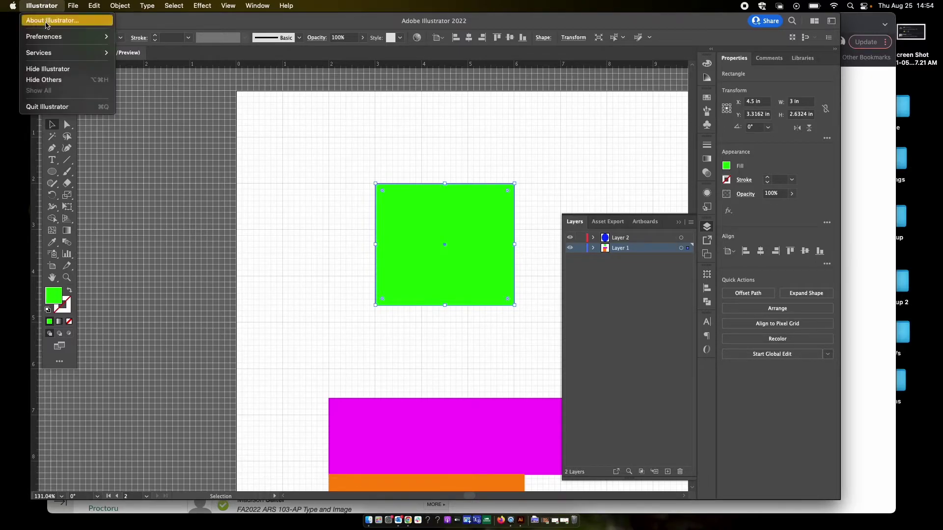
mouse_move(52, 39)
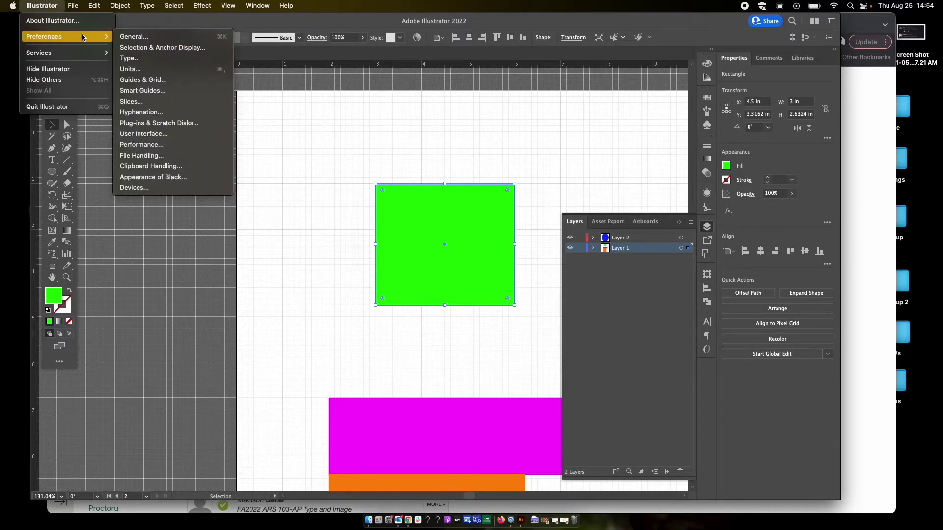
left_click(173, 82)
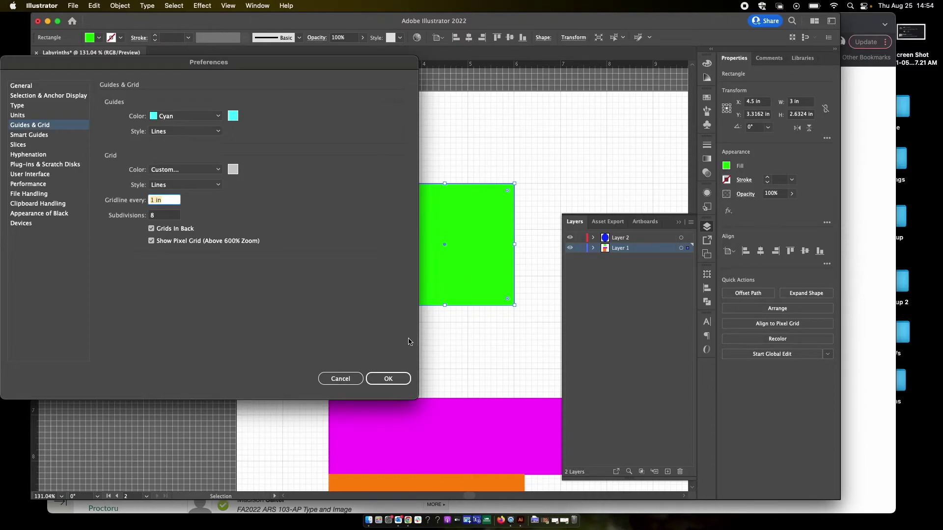
left_click(340, 379)
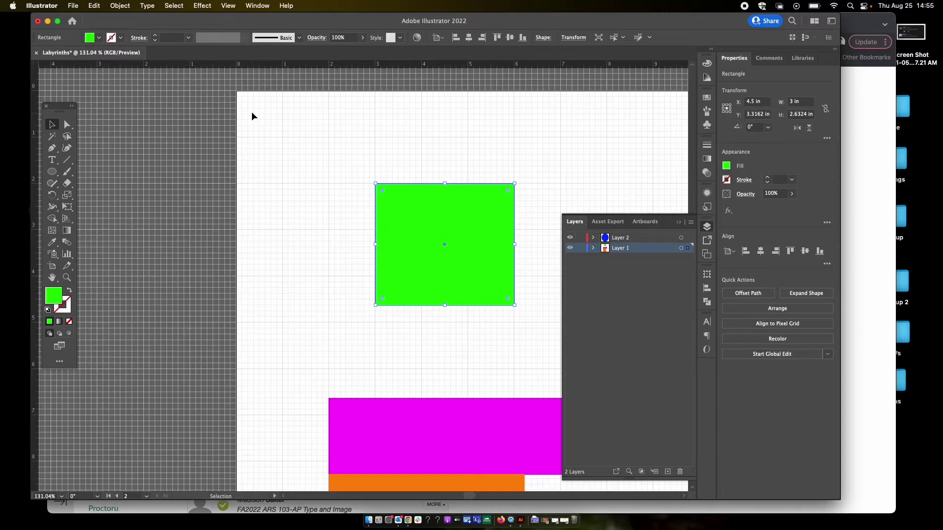
scroll(251, 115, "up", 5)
scroll(251, 116, "up", 3)
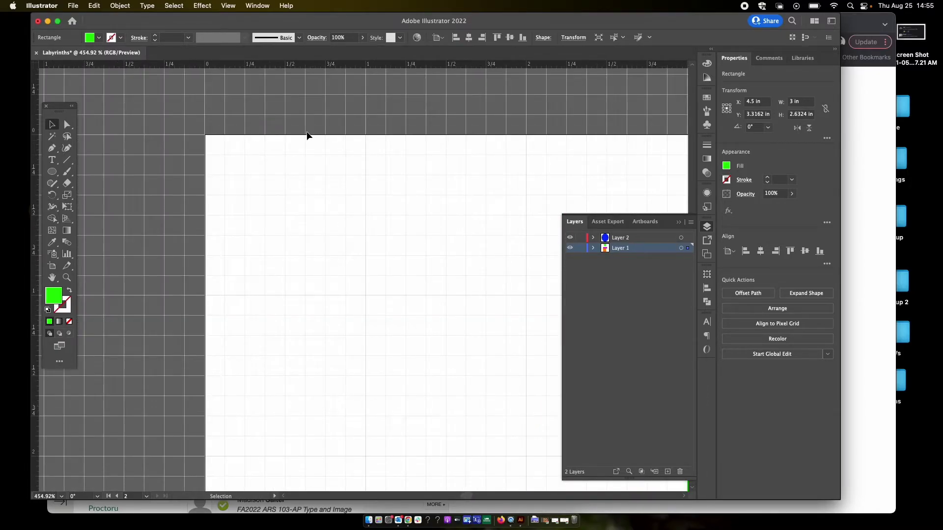
scroll(307, 134, "down", 2)
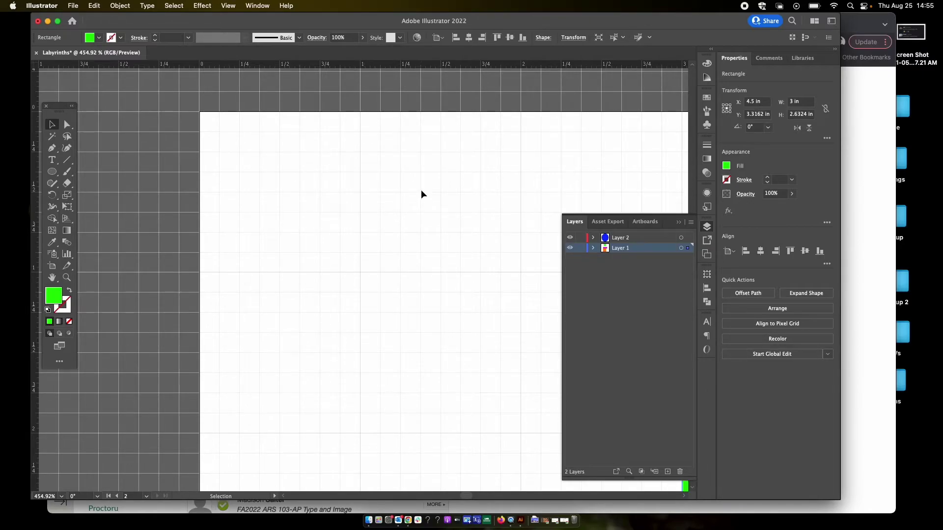
Step: Hide the document grid and keep the Selection tool active
scroll(415, 193, "down", 10)
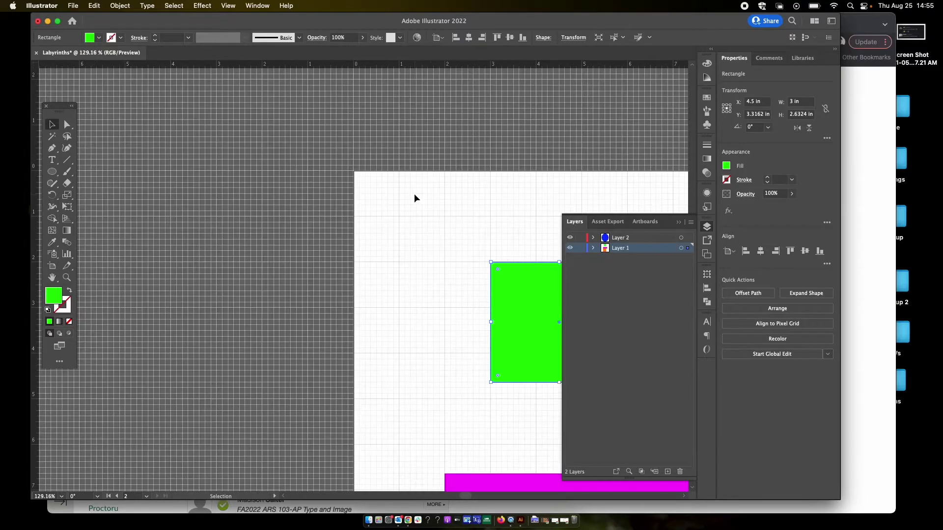
scroll(414, 194, "right", 5)
scroll(414, 193, "down", 2)
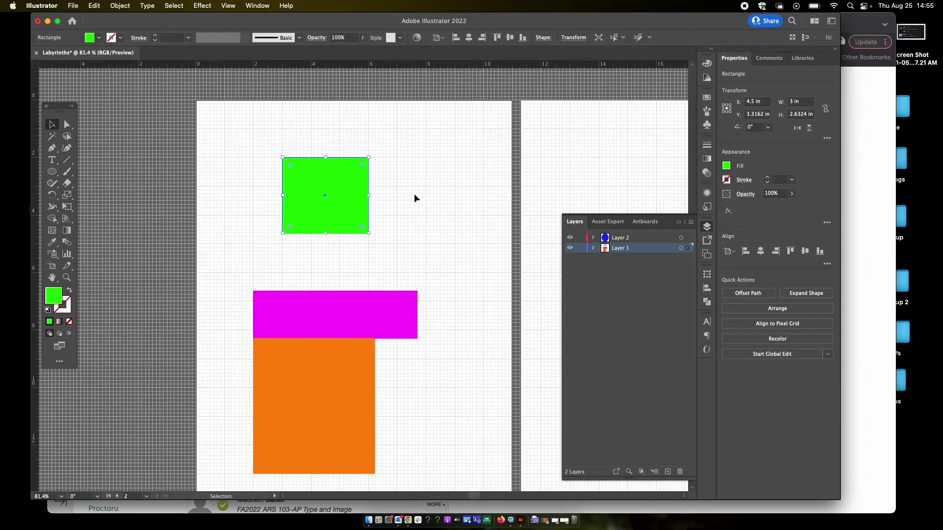
scroll(414, 193, "down", 1)
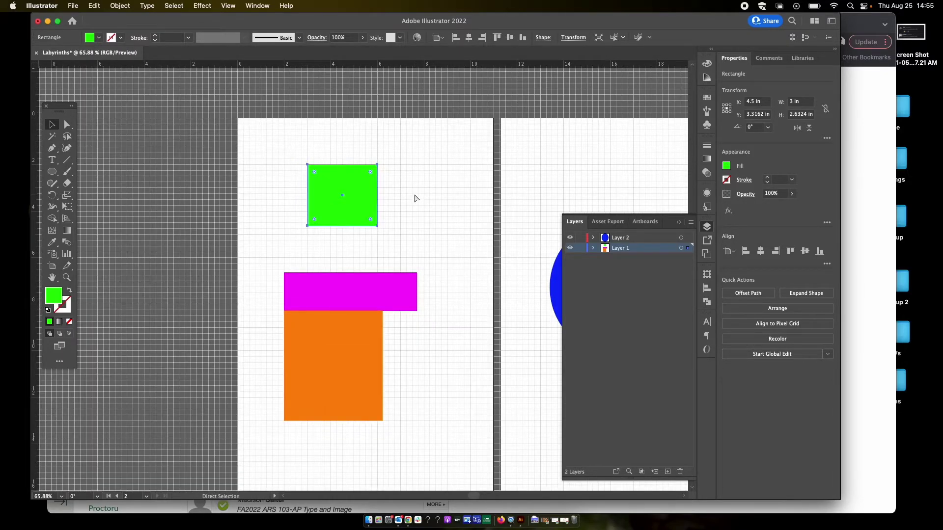
key("super+apostrophe")
key("v")
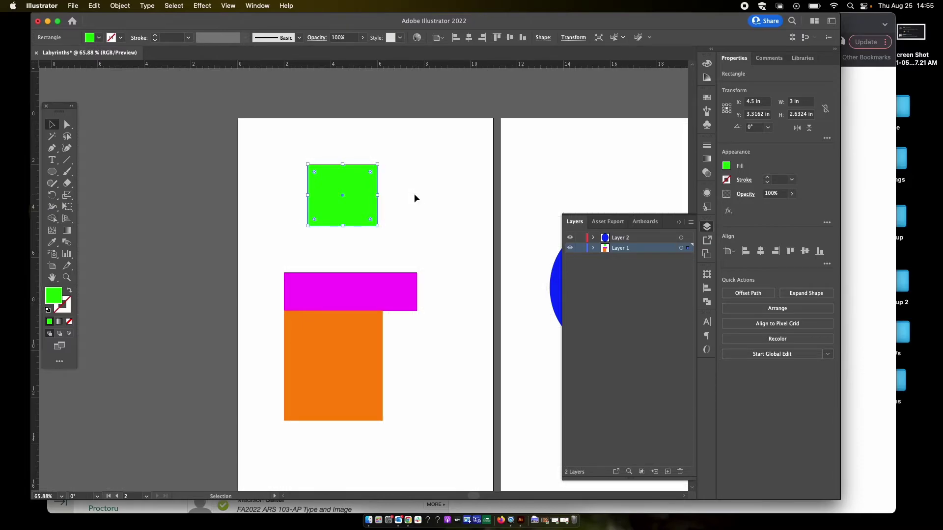
Step: Select the green, magenta and orange rectangles together with the blue ellipse and delete them all
scroll(413, 193, "right", 5)
scroll(414, 193, "down", 3)
left_click(414, 194)
scroll(414, 193, "down", 1)
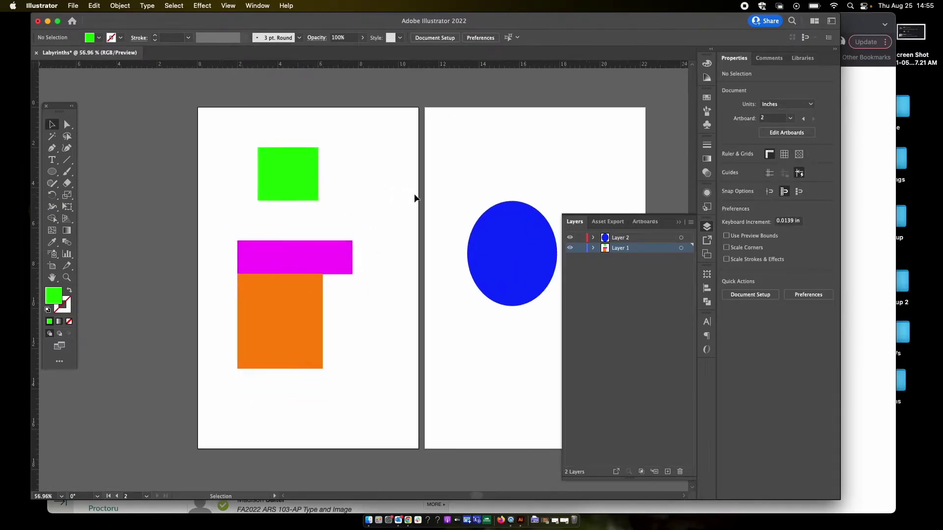
scroll(414, 193, "right", 3)
left_click_drag(483, 153, 193, 351)
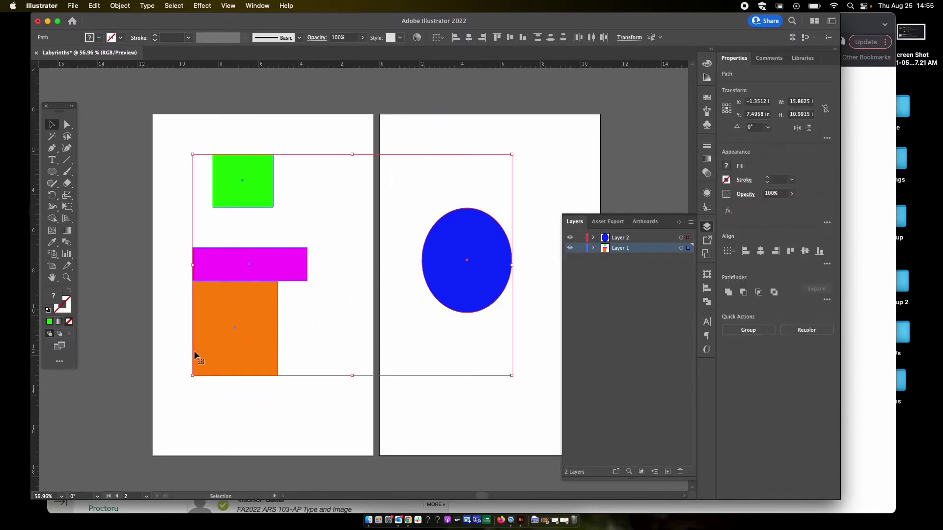
key("Delete")
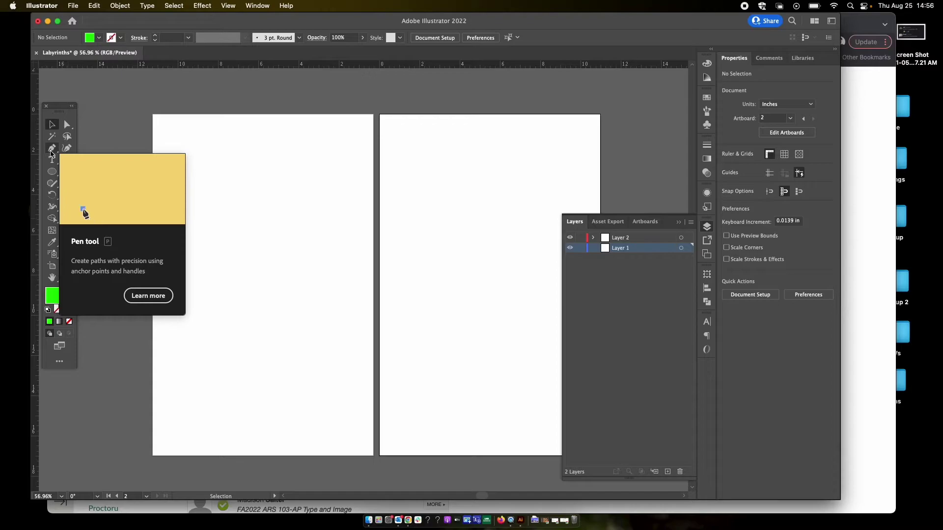
Step: Activate the Pen tool, swap fill and stroke to get a green stroke with no fill, and set the stroke weight to 15 pt
left_click(53, 150)
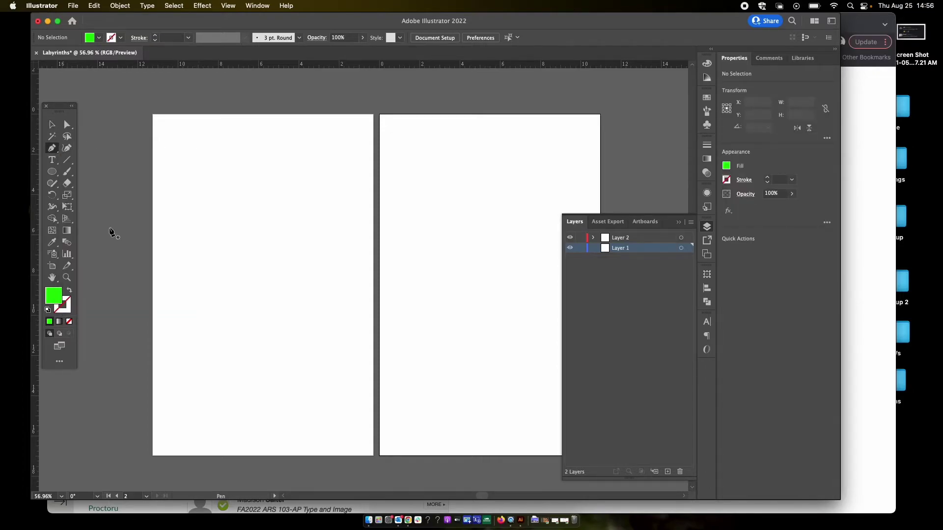
key("super")
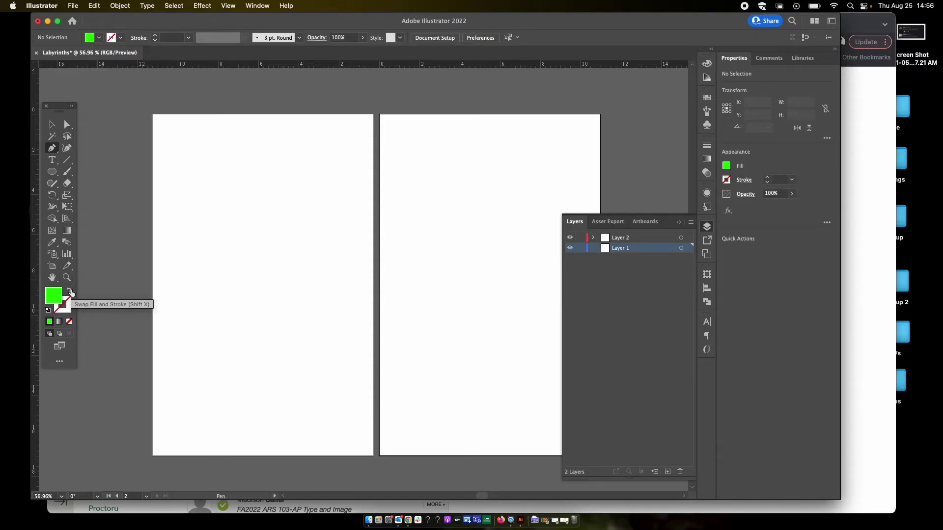
left_click(69, 291)
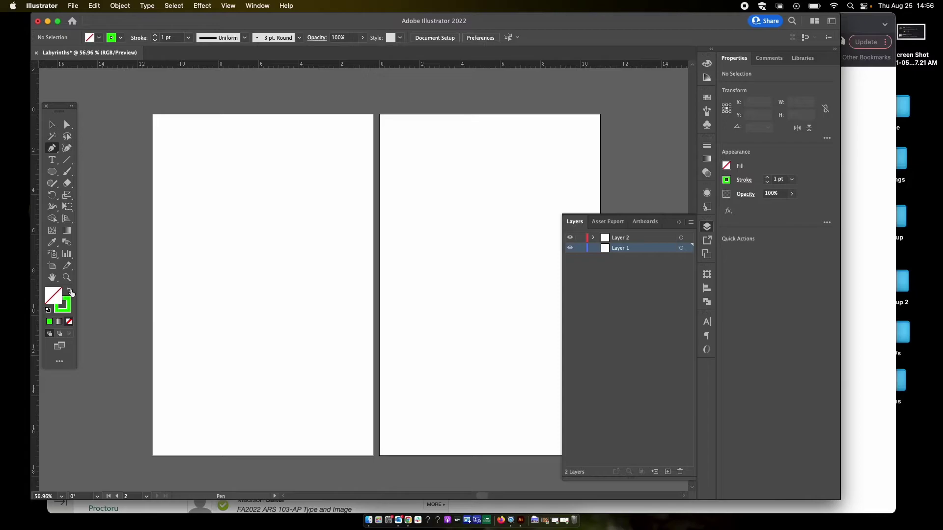
left_click(155, 36)
left_click(155, 35)
left_click(155, 36)
left_click(156, 36)
left_click(155, 35)
left_click(155, 36)
Step: Draw a closed triangle on the first artboard with anchor points at about (2, 2.625), (7, 1.25) and (7.5, 11) in
left_click(192, 167)
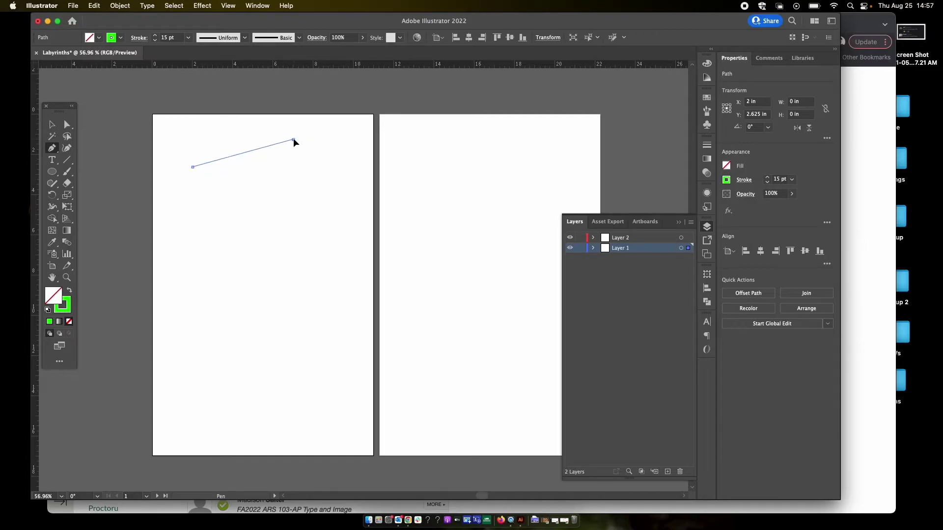
left_click(293, 139)
left_click(192, 166)
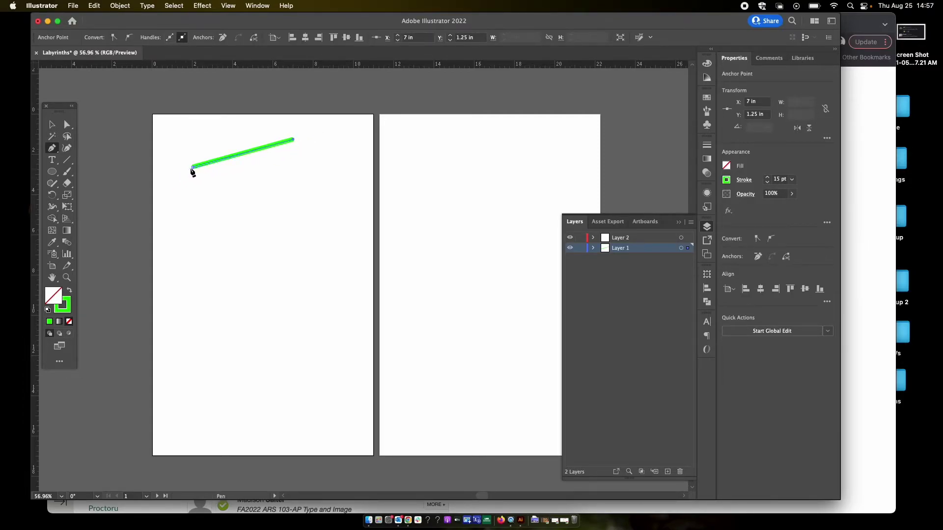
left_click(293, 141)
left_click(304, 335)
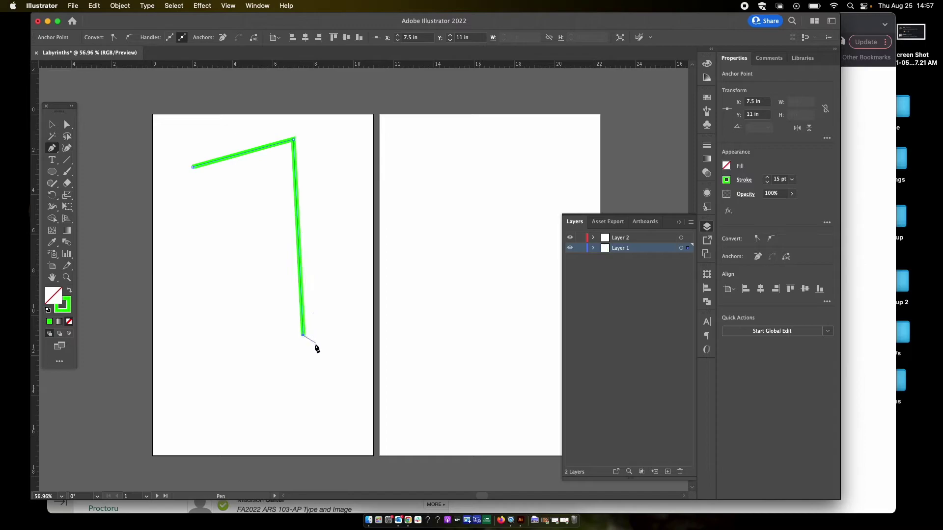
left_click(193, 168)
left_click(193, 168)
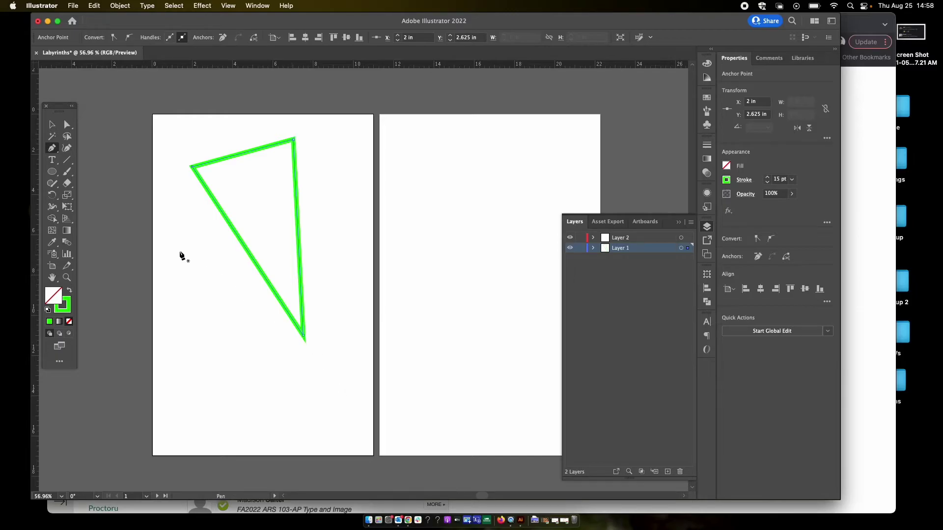
Step: Swap the triangle's fill and stroke back and forth several times, ending with a green stroke and no fill
left_click(70, 293)
left_click(70, 293)
left_click(69, 293)
left_click(69, 293)
left_click(70, 293)
left_click(69, 293)
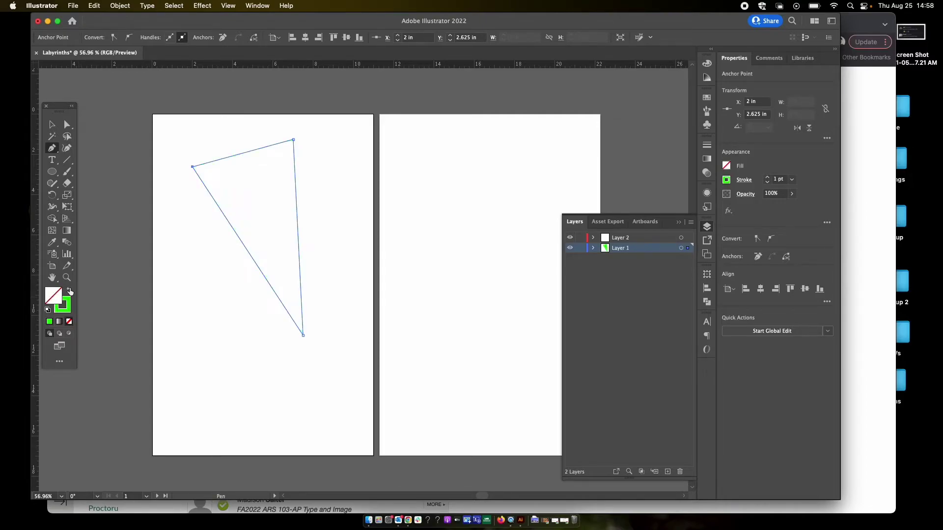
Step: Reselect the triangle with the Selection tool, set its stroke weight to 19 pt, and deselect it
left_click(51, 124)
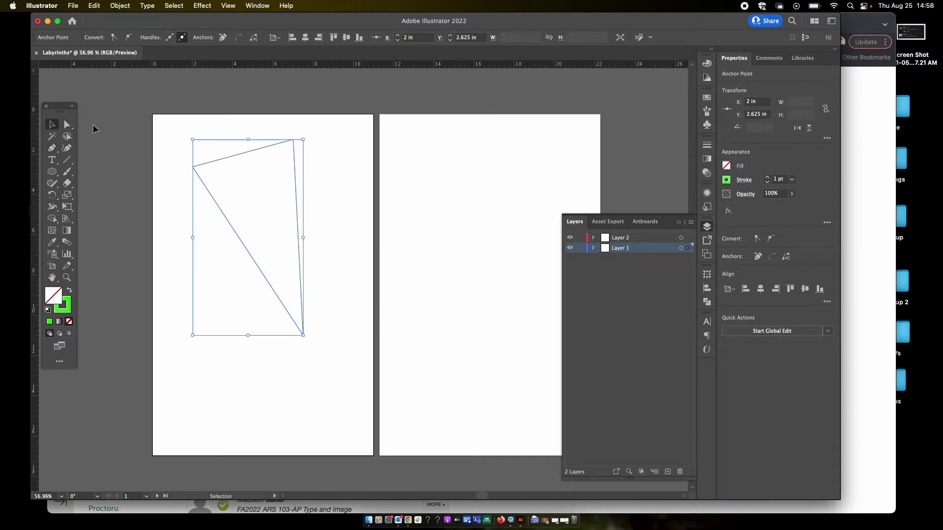
left_click(226, 133)
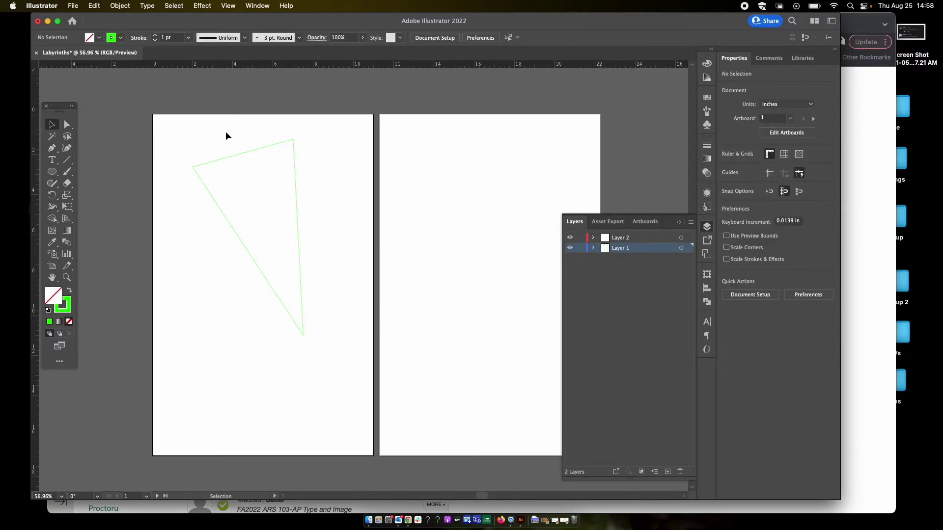
left_click(242, 152)
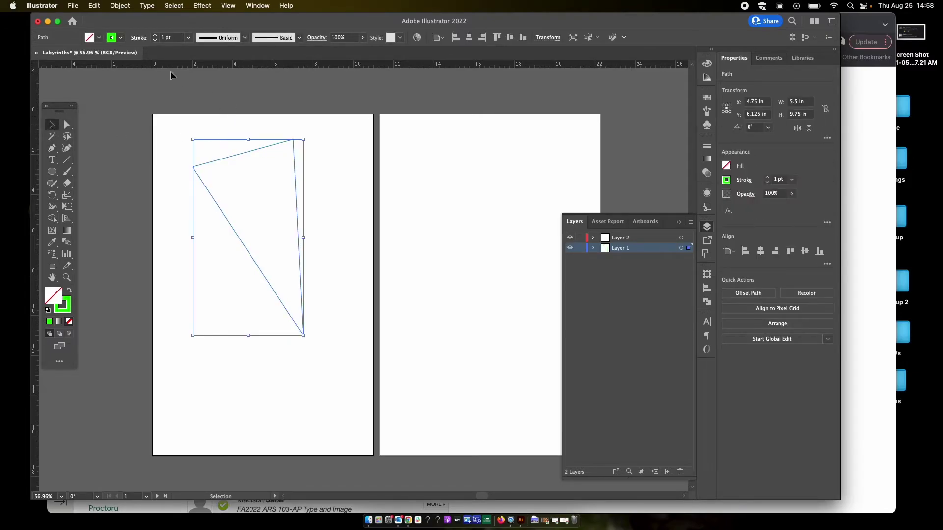
left_click(155, 35)
left_click(155, 35)
left_click(155, 34)
left_click(155, 35)
left_click(155, 34)
left_click(155, 35)
left_click(155, 35)
left_click(208, 117)
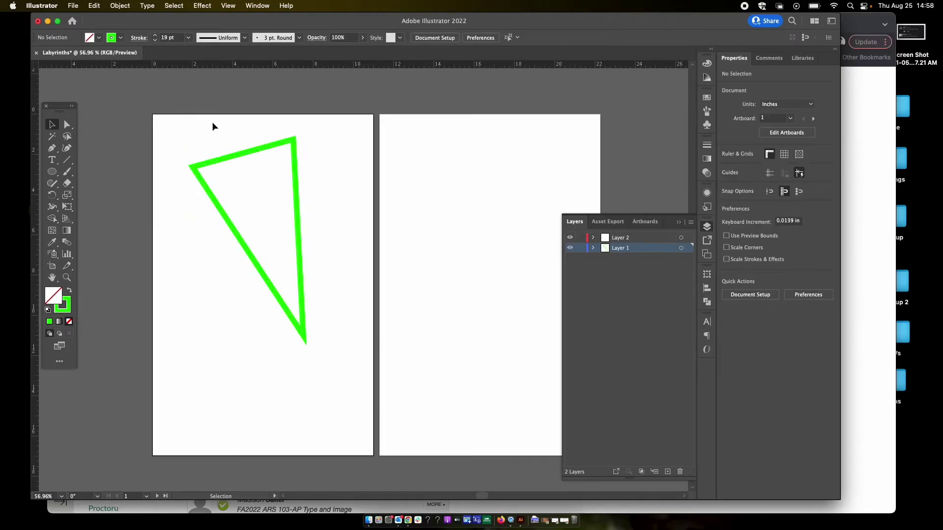
left_click(248, 155)
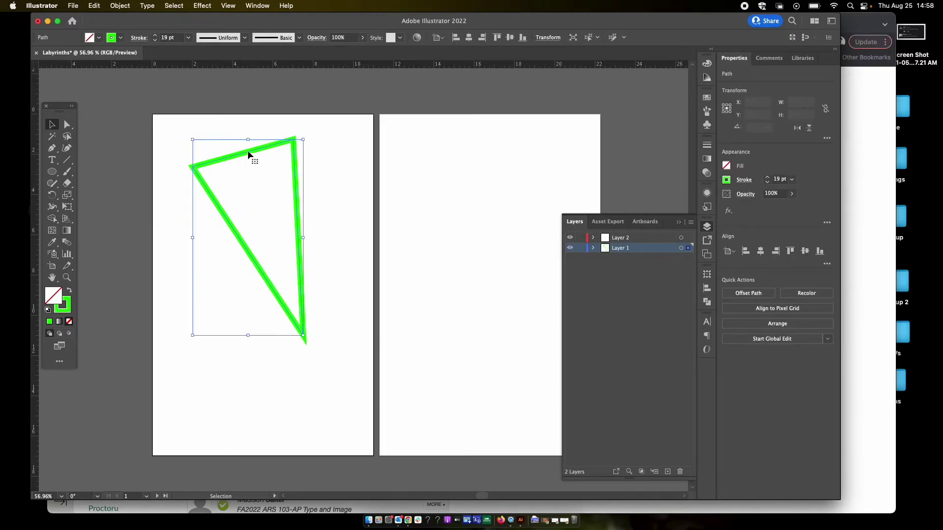
left_click(256, 116)
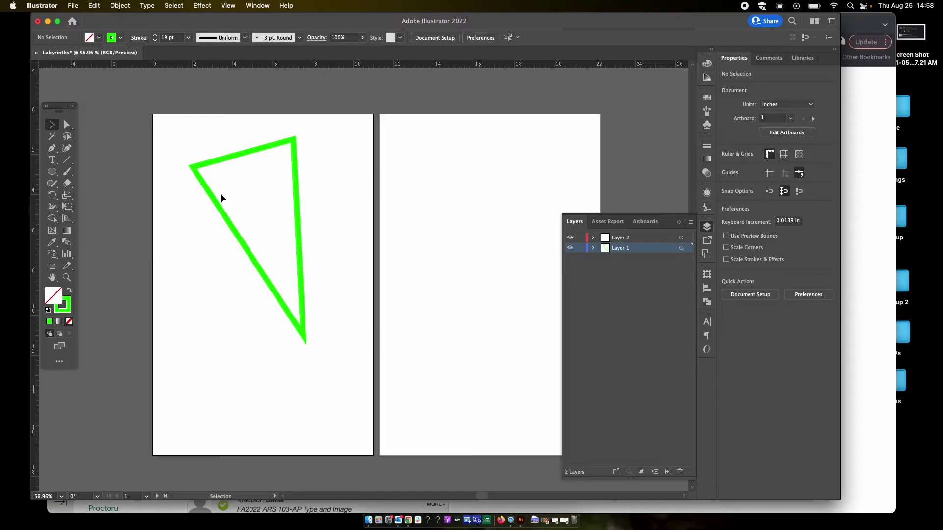
Step: Draw a closed, irregular zigzag shape of straight Pen tool segments with about 27 anchor points, covering most of the second artboard
scroll(221, 198, "left", 1)
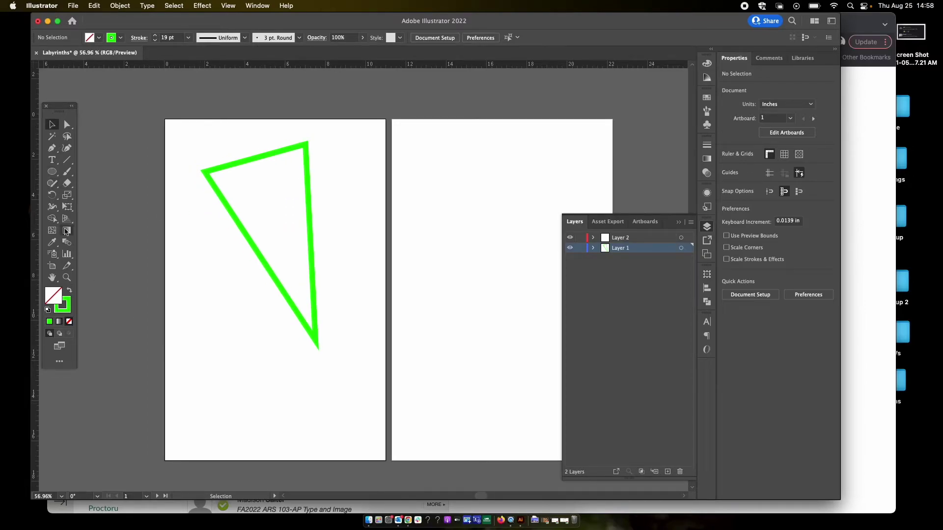
left_click(51, 148)
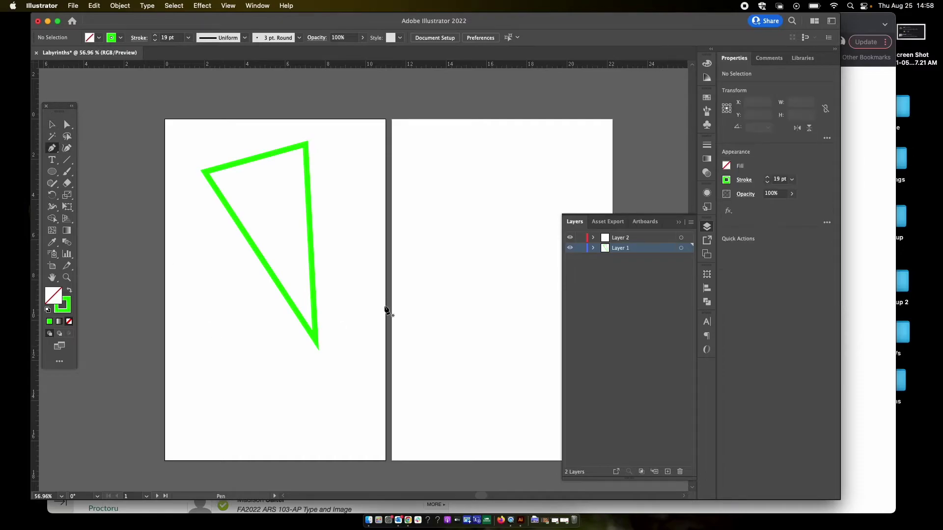
scroll(385, 304, "right", 5)
left_click(377, 228)
left_click(458, 199)
left_click(461, 270)
left_click(396, 255)
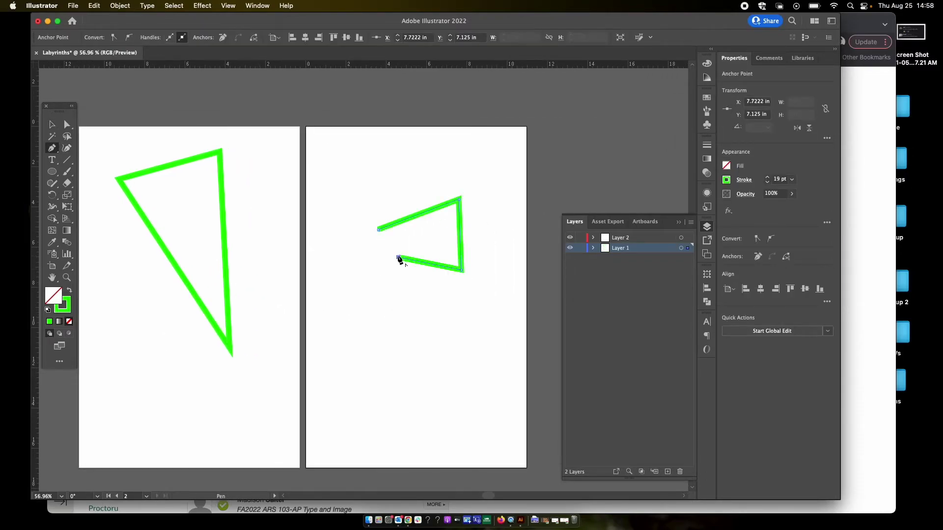
left_click(421, 344)
left_click(480, 308)
left_click(507, 360)
left_click(469, 425)
left_click(428, 394)
left_click(399, 416)
left_click(401, 380)
left_click(398, 355)
left_click(376, 366)
left_click(315, 348)
left_click(343, 310)
left_click(403, 332)
left_click(393, 304)
left_click(368, 295)
left_click(381, 279)
left_click(327, 259)
left_click(320, 197)
left_click(358, 154)
left_click(433, 126)
left_click(436, 152)
left_click(375, 177)
left_click(408, 204)
left_click(356, 220)
left_click(378, 230)
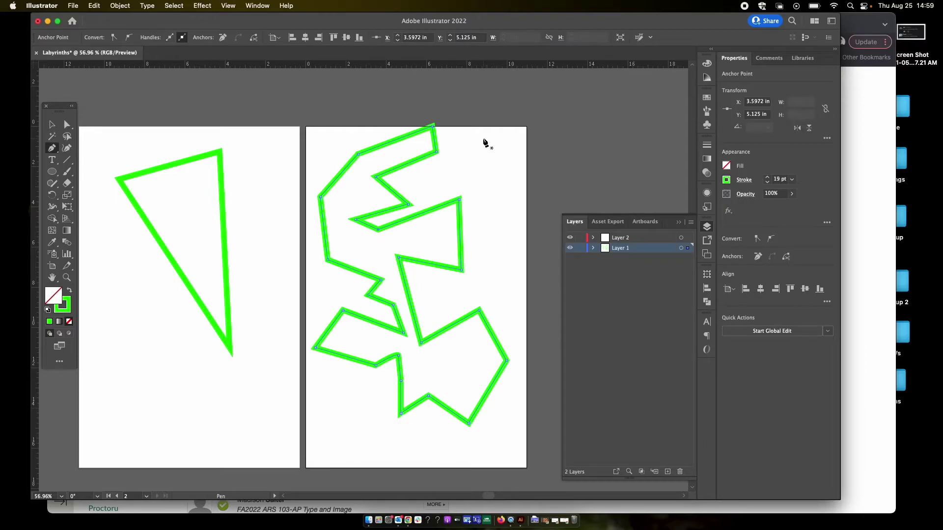
Step: Delete the irregular shape on the second artboard and the triangle on the first artboard
key("v")
left_click(465, 154)
left_click(435, 153)
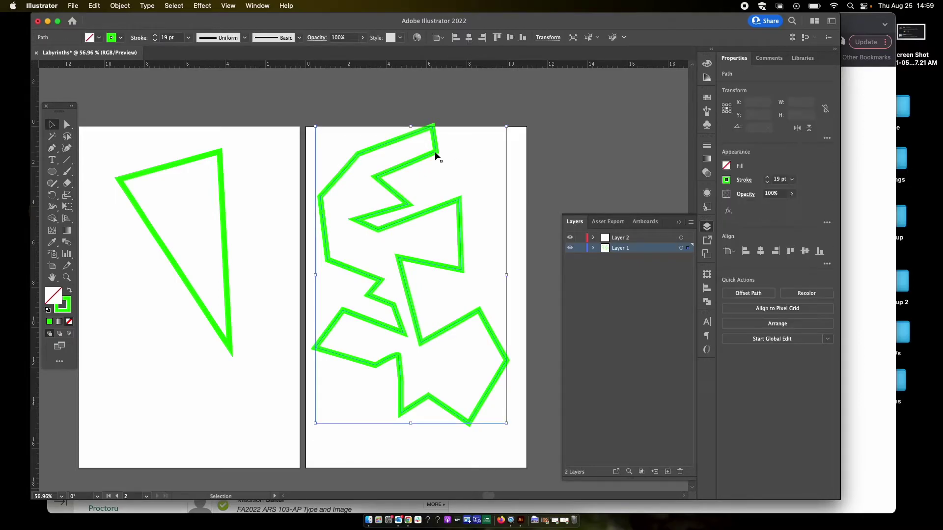
key("Delete")
left_click(223, 233)
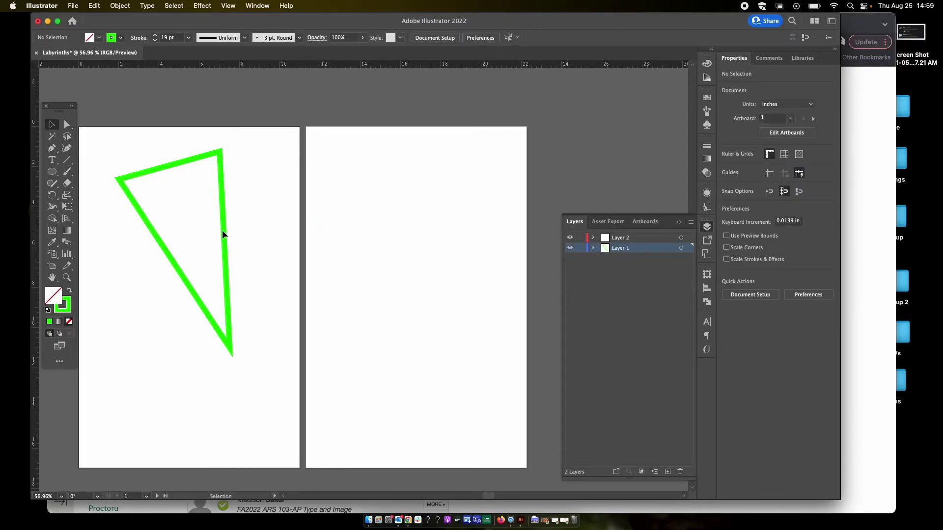
left_click(222, 230)
key("Delete")
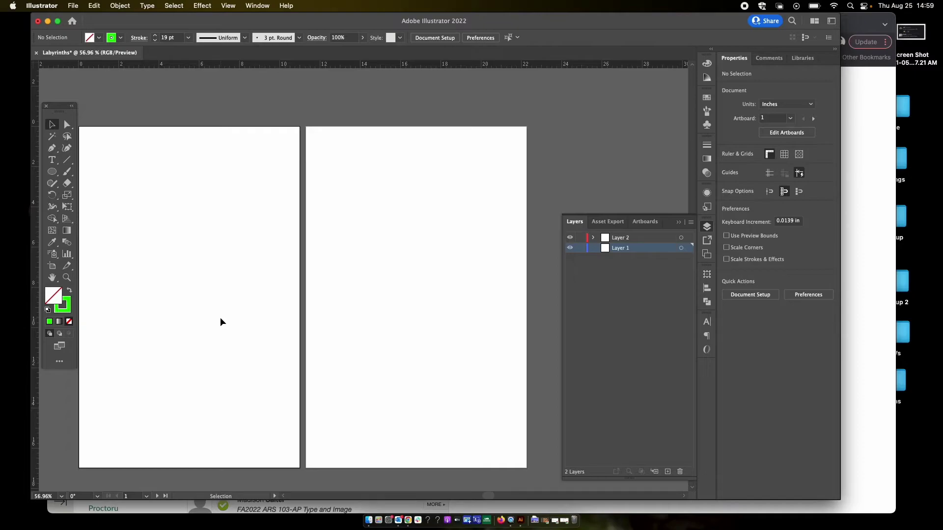
Step: Draw a curved Pen path on the first artboard from about (2.875, 3.375) to (7.75, 10.25) in, extending the end handle to the artboard's lower edge
left_click(51, 148)
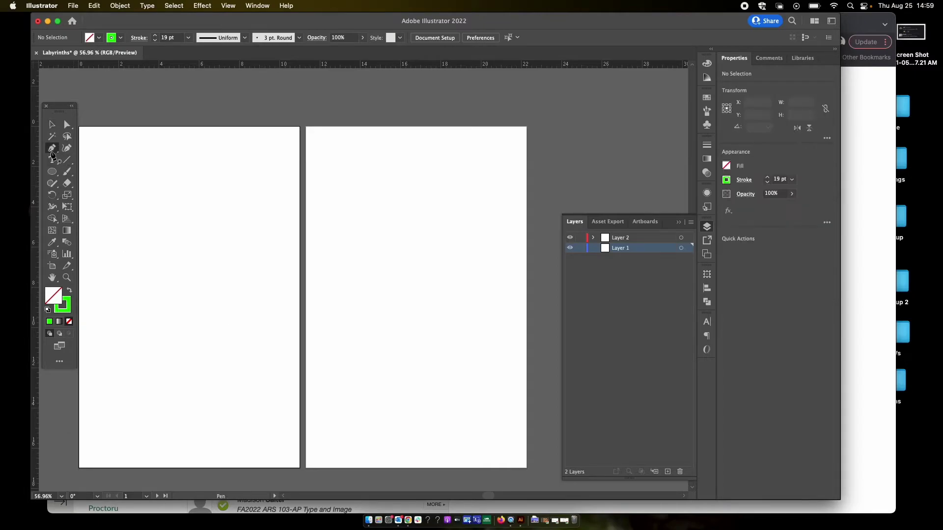
left_click(136, 194)
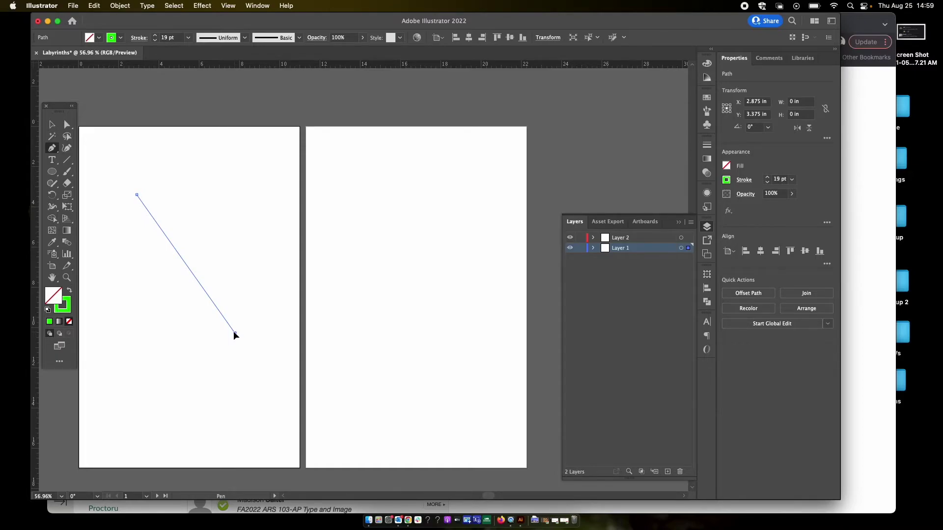
left_click(233, 332)
mouse_move(229, 337)
left_mouse_down()
mouse_move(217, 428)
mouse_move(200, 340)
mouse_move(204, 395)
mouse_move(214, 424)
mouse_move(245, 444)
mouse_move(251, 466)
mouse_move(205, 449)
mouse_move(205, 466)
left_mouse_up()
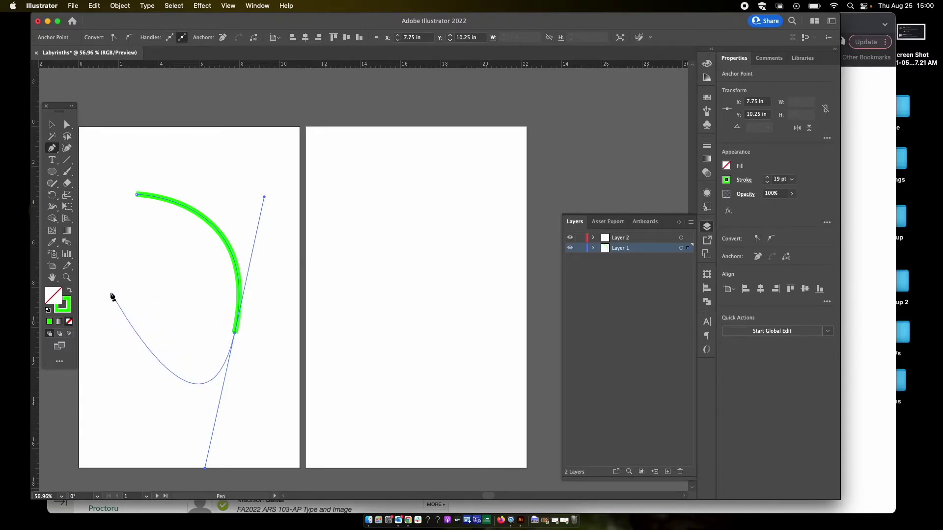
Step: Continue the green curved path with the Pen tool, make its last anchor a corner, and close the shape with two straight segments
mouse_move(111, 293)
left_mouse_down()
mouse_move(130, 232)
mouse_move(201, 262)
mouse_move(191, 197)
mouse_move(81, 228)
mouse_move(185, 196)
mouse_move(126, 162)
mouse_move(137, 214)
mouse_move(180, 183)
mouse_move(161, 217)
mouse_move(193, 217)
mouse_move(139, 105)
mouse_move(140, 150)
mouse_move(157, 150)
left_mouse_up()
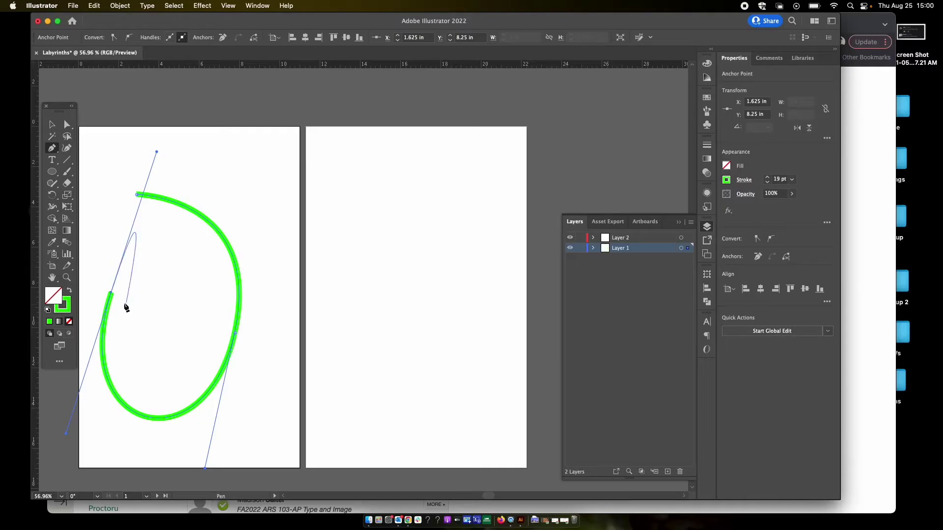
key("alt")
key("alt")
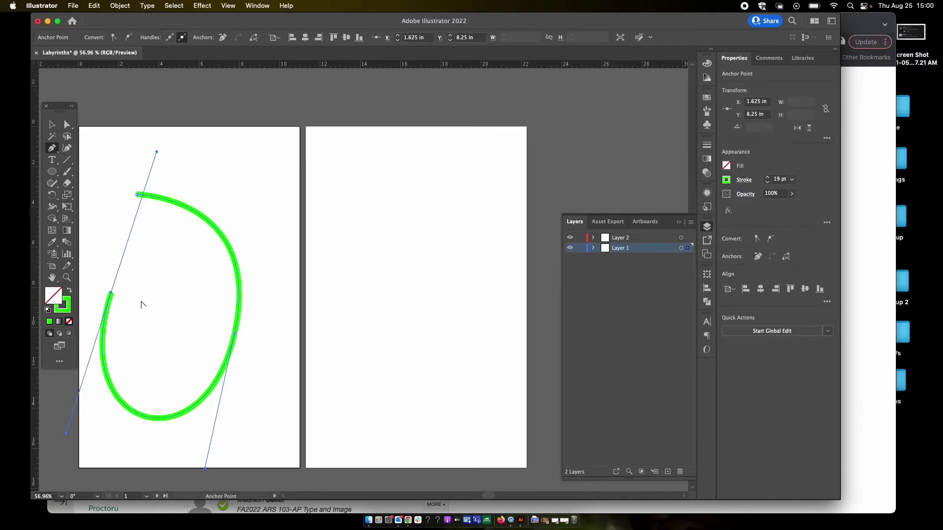
left_click(111, 293)
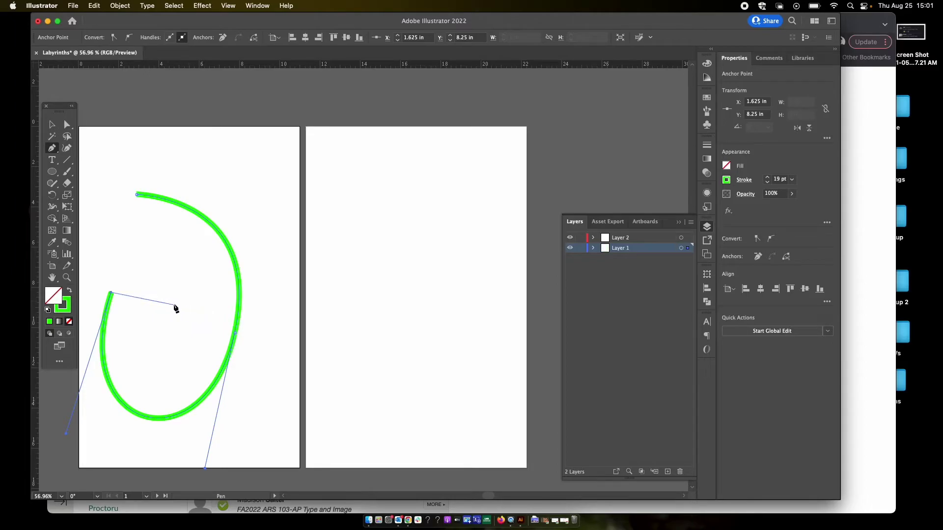
left_click(174, 304)
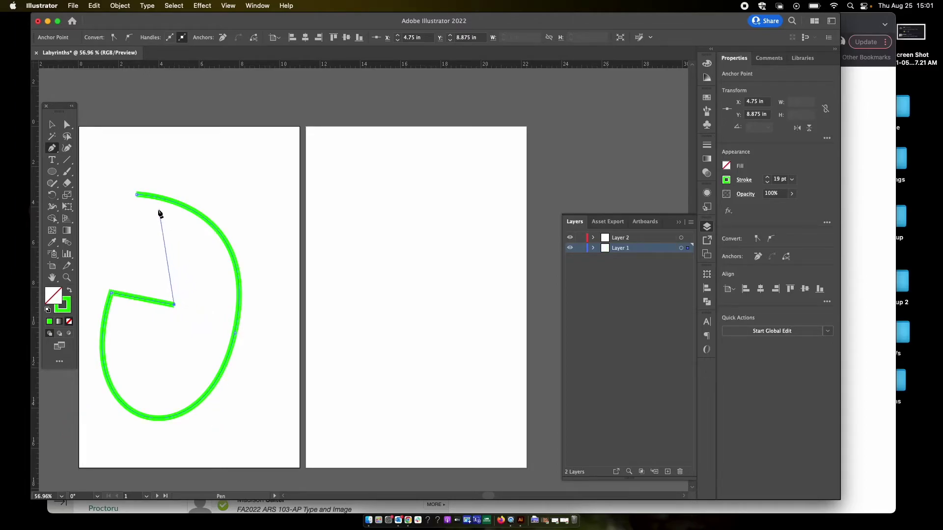
left_click(138, 195)
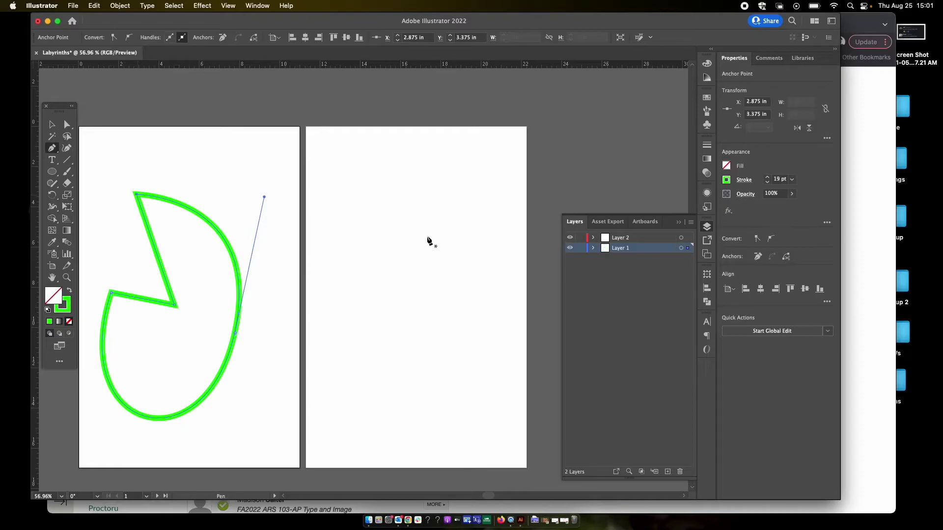
Step: Delete the closed green path from the first artboard
key("v")
left_click(235, 330)
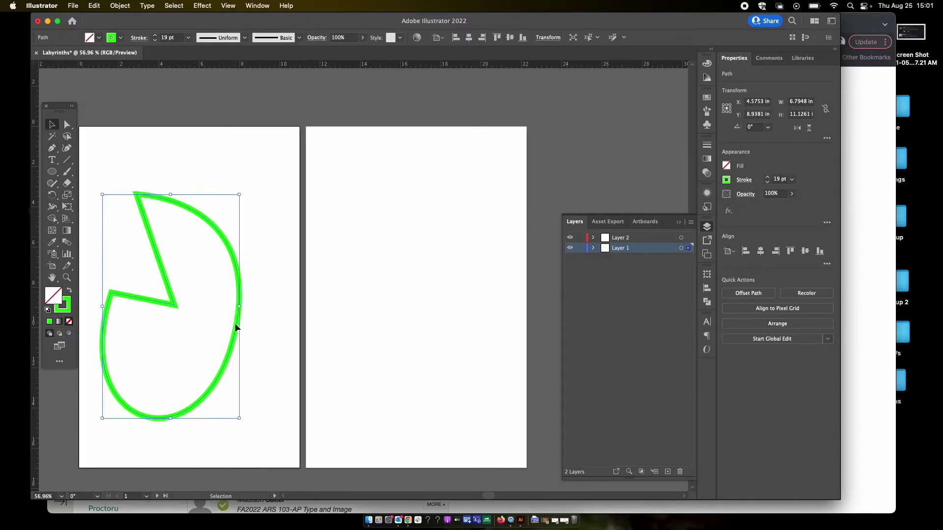
left_click(265, 294)
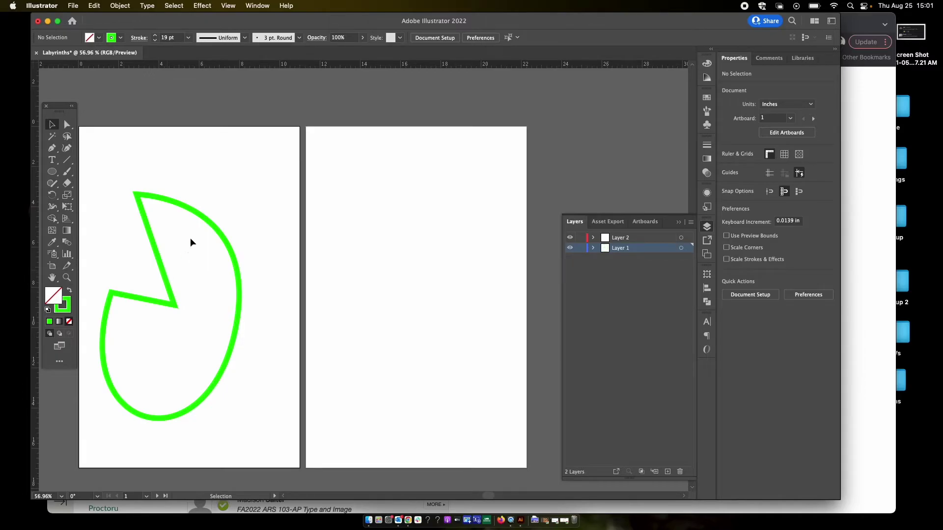
left_click_drag(202, 214, 218, 171)
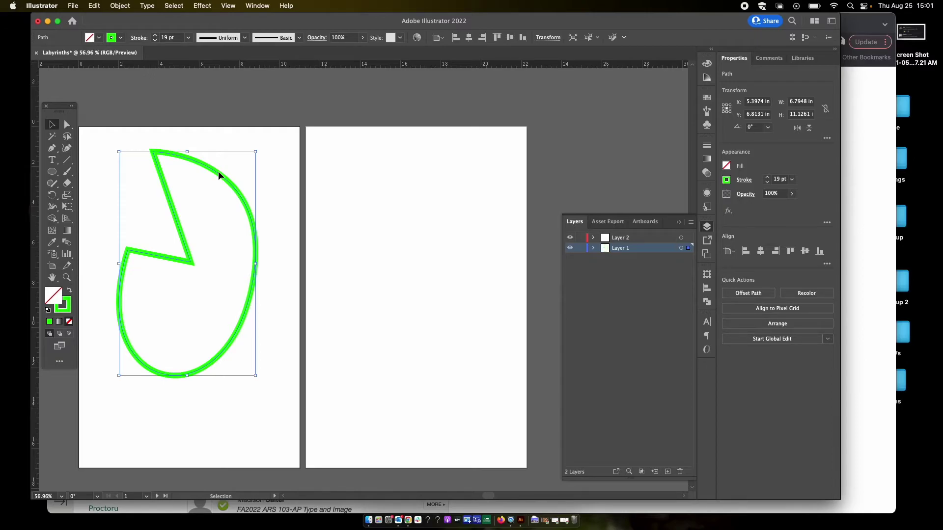
key("Delete")
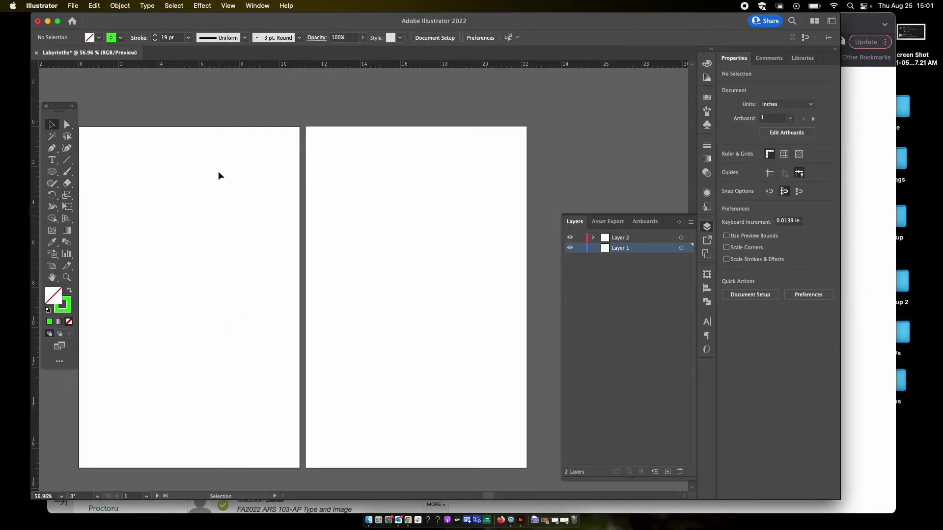
Step: Draw a trial rectangle about 5.5 by 9.375 in freehand on the first artboard and undo it
scroll(218, 171, "left", 1)
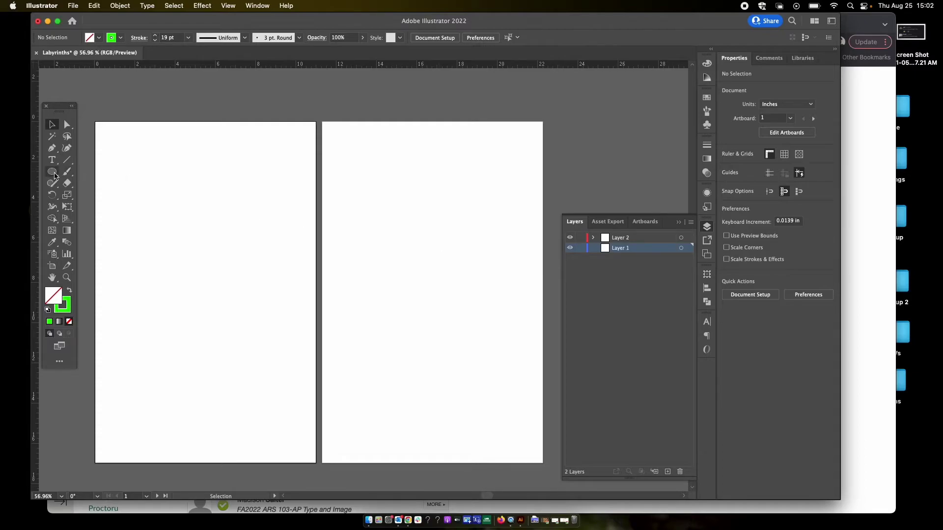
left_click_drag(55, 176, 110, 172)
scroll(140, 146, "left", 1)
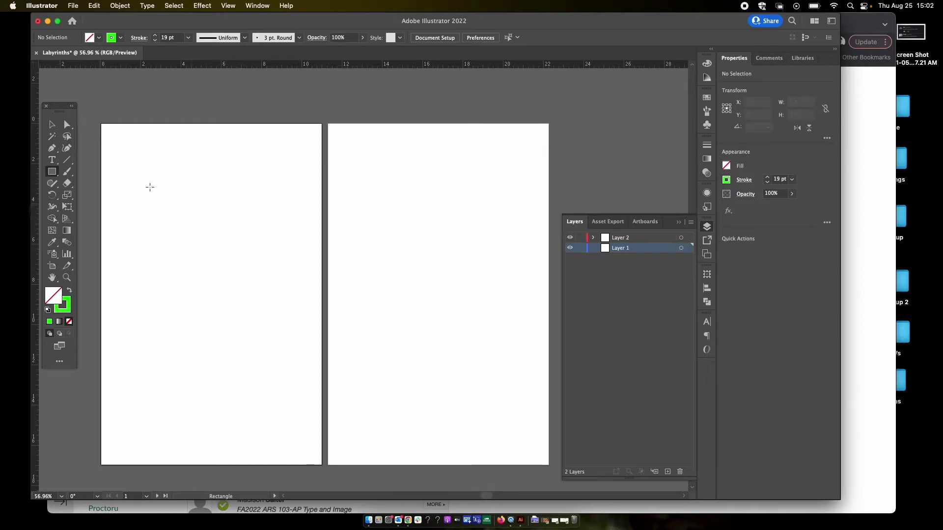
left_click_drag(163, 178, 270, 368)
key("super+z")
Step: Create a rectangle exactly 11 in wide and 17 in high using the Rectangle tool's size settings
left_click(160, 204)
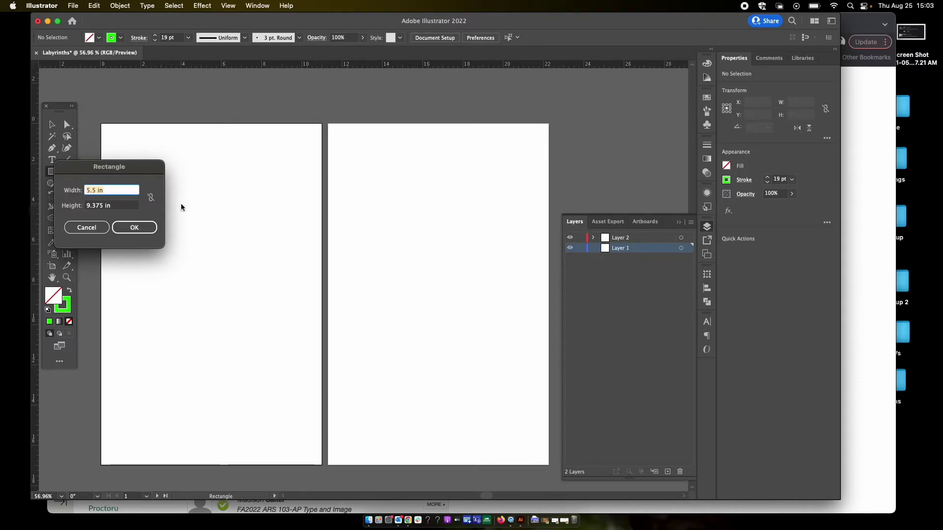
left_click_drag(136, 169, 224, 183)
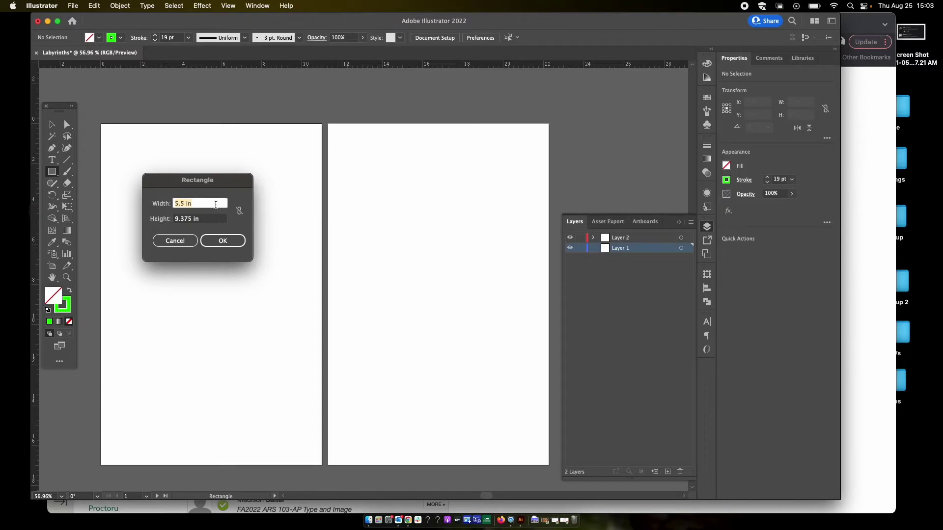
type("11")
key("Tab")
type("17")
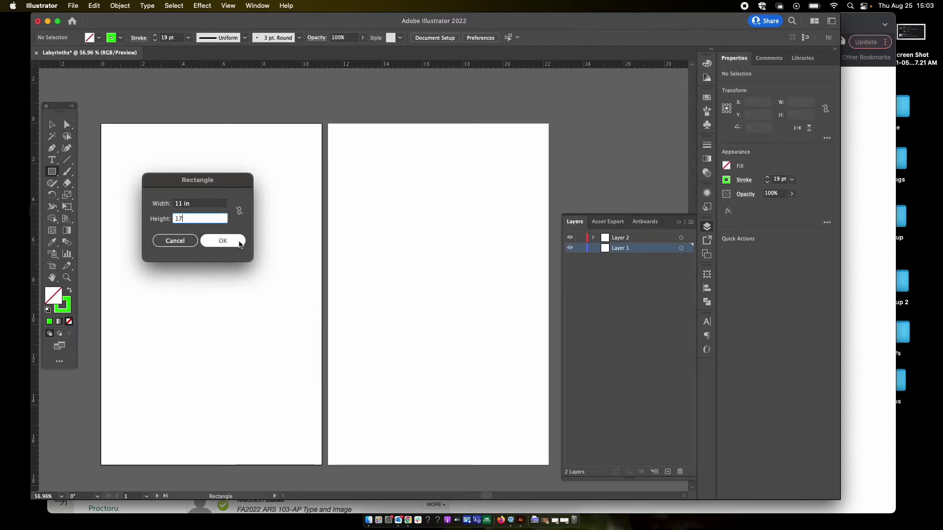
left_click(237, 243)
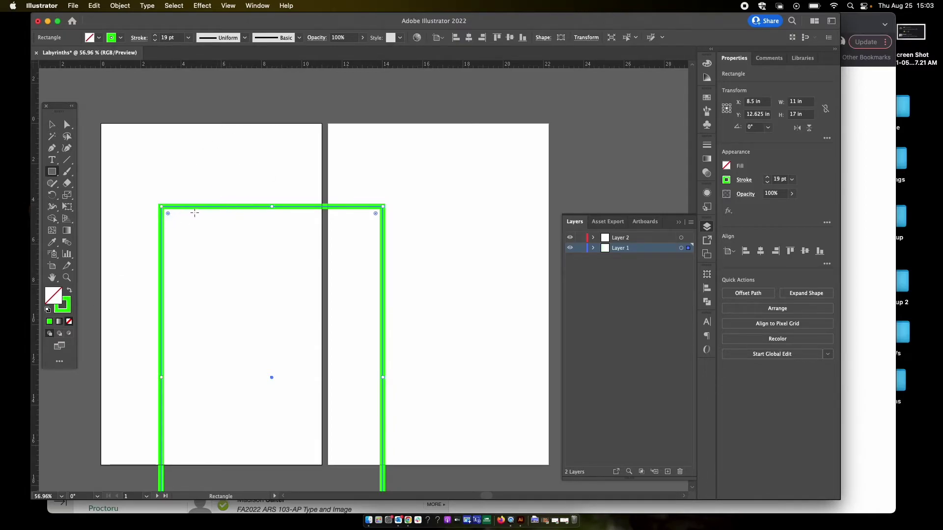
Step: Swap the rectangle's fill and stroke so green is the fill, and move it to cover the first artboard exactly
left_click(70, 294)
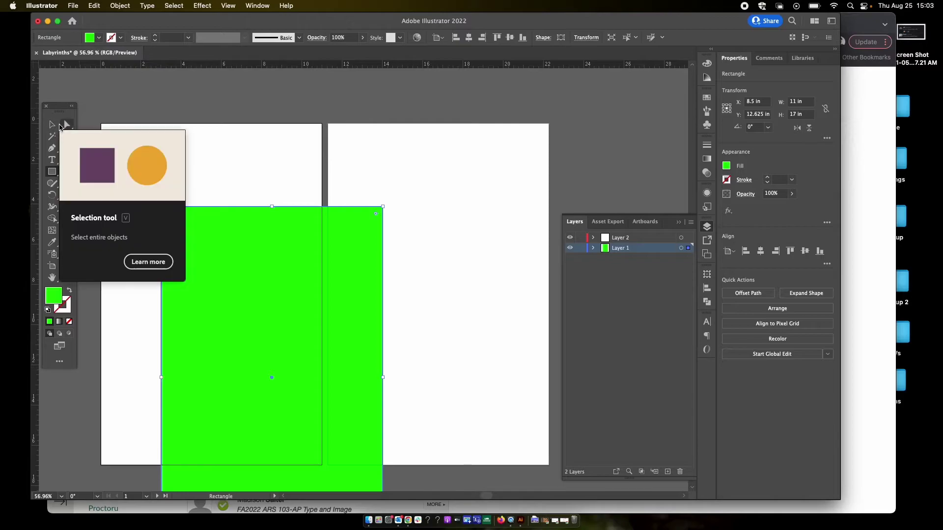
left_click(51, 125)
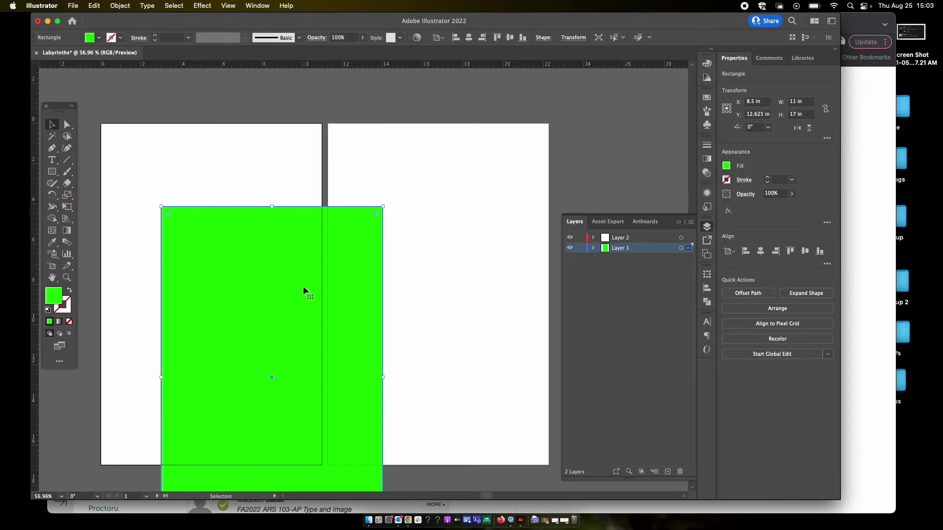
left_click_drag(295, 287, 237, 210)
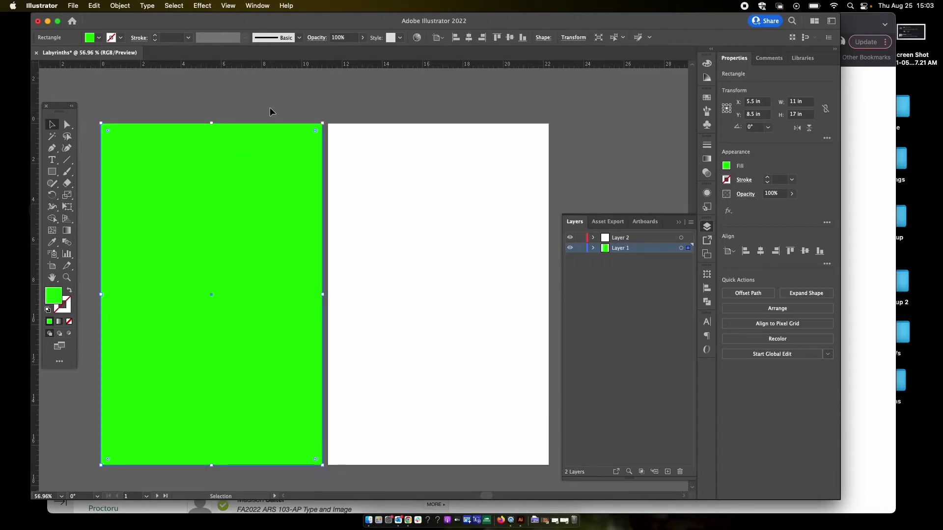
Step: Change the rectangle's fill color to black (#000000) and deselect it
double_click(51, 297)
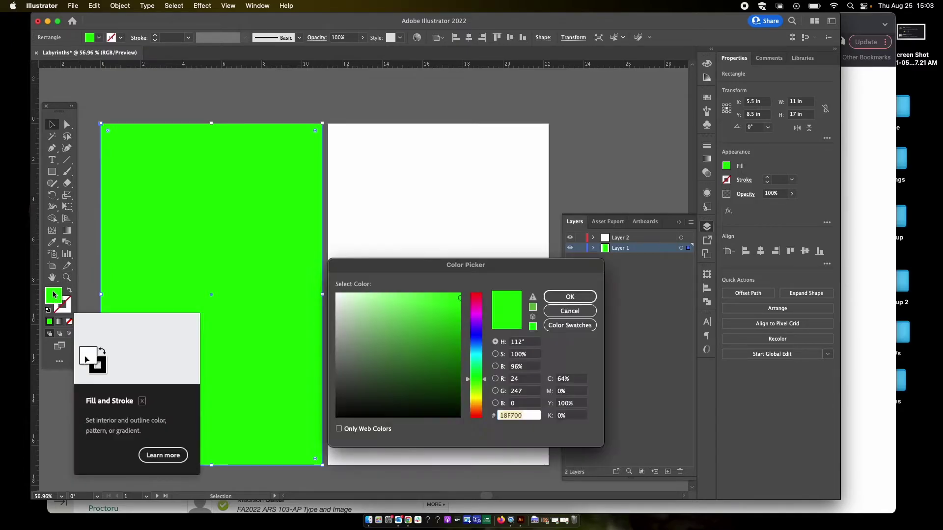
type("4D9143")
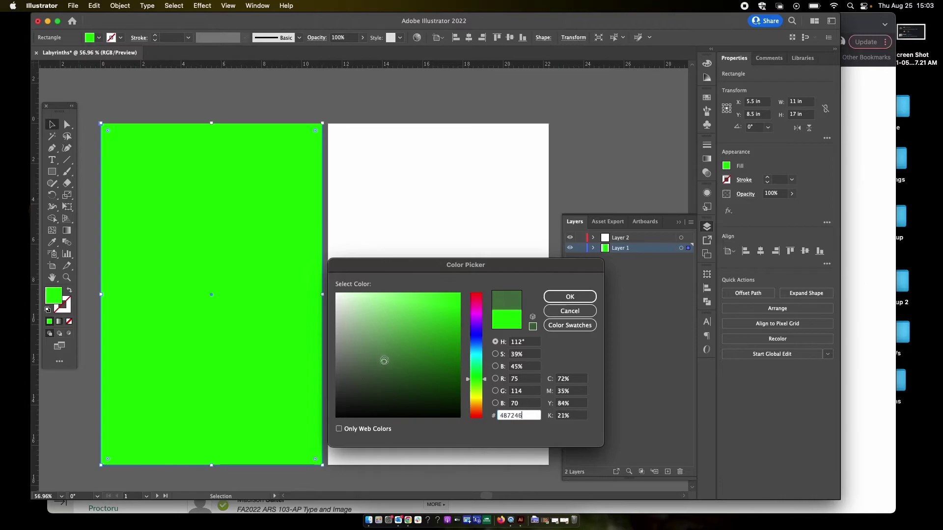
mouse_move(403, 349)
left_mouse_down()
mouse_move(404, 334)
mouse_move(375, 402)
mouse_move(336, 421)
left_mouse_up()
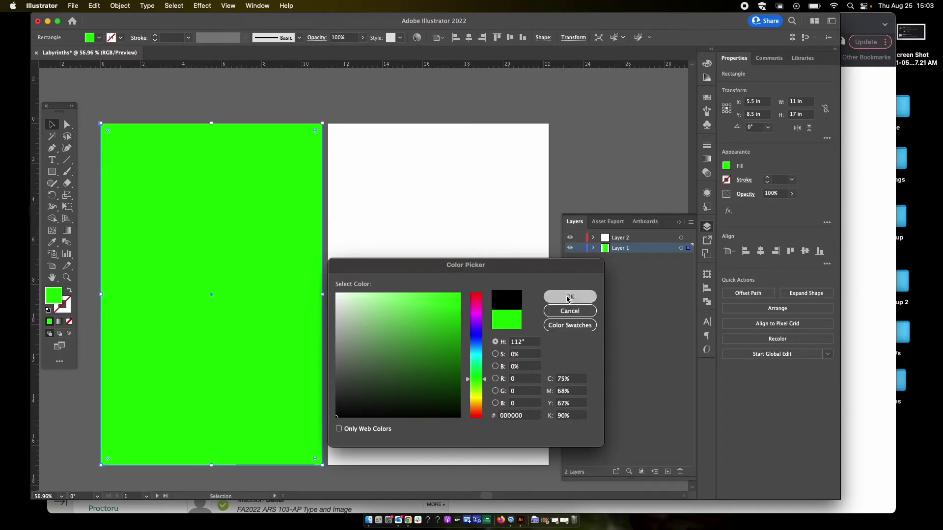
left_click(565, 297)
left_click(443, 220)
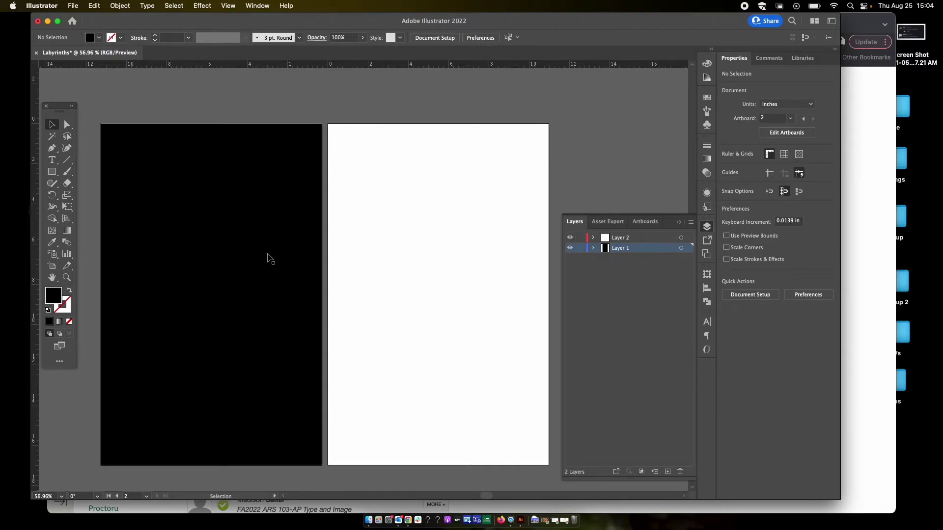
left_click(52, 172)
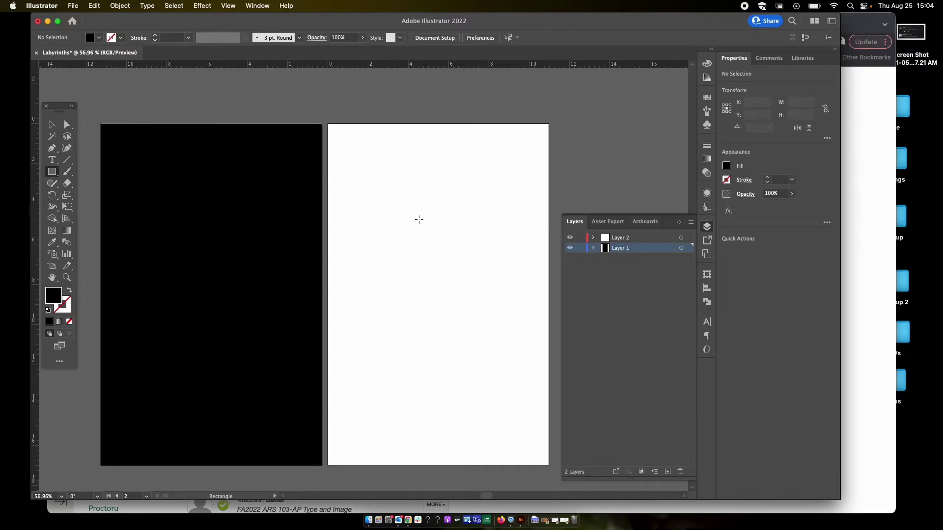
left_click(419, 220)
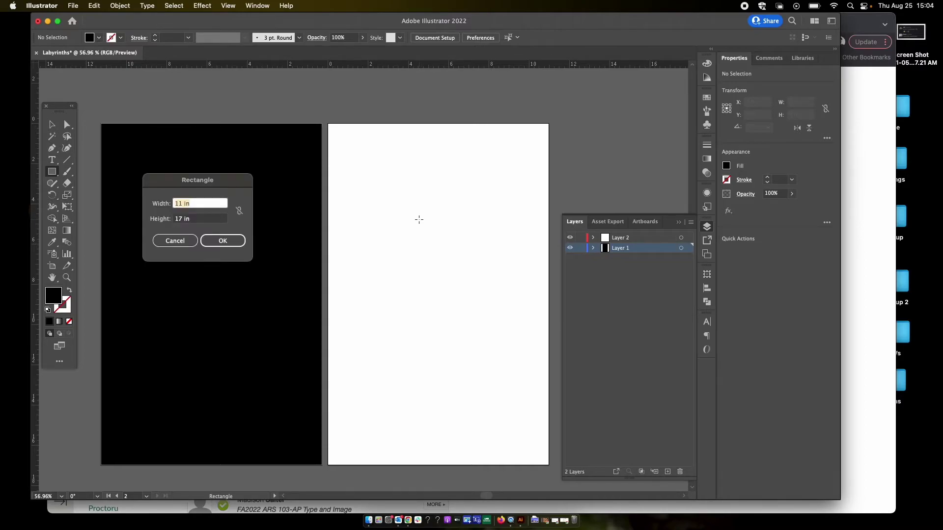
left_click_drag(224, 184, 435, 164)
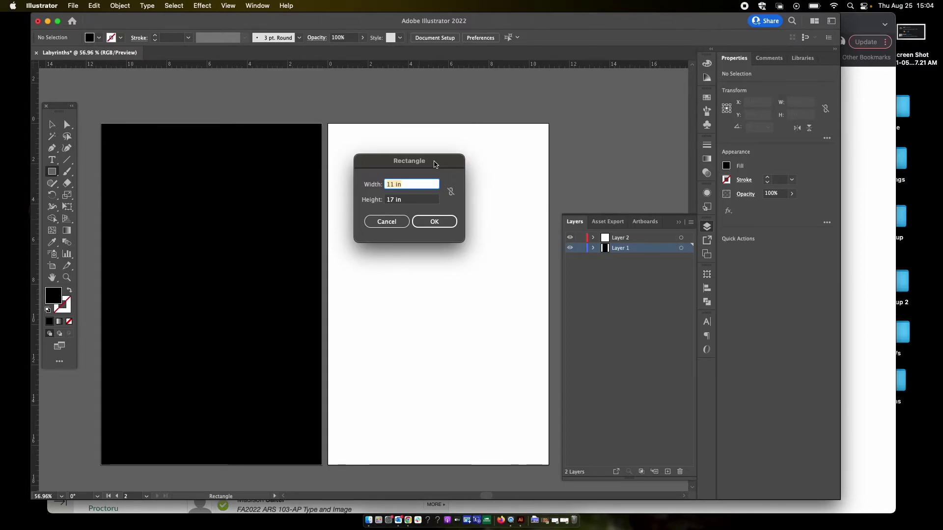
left_click(374, 220)
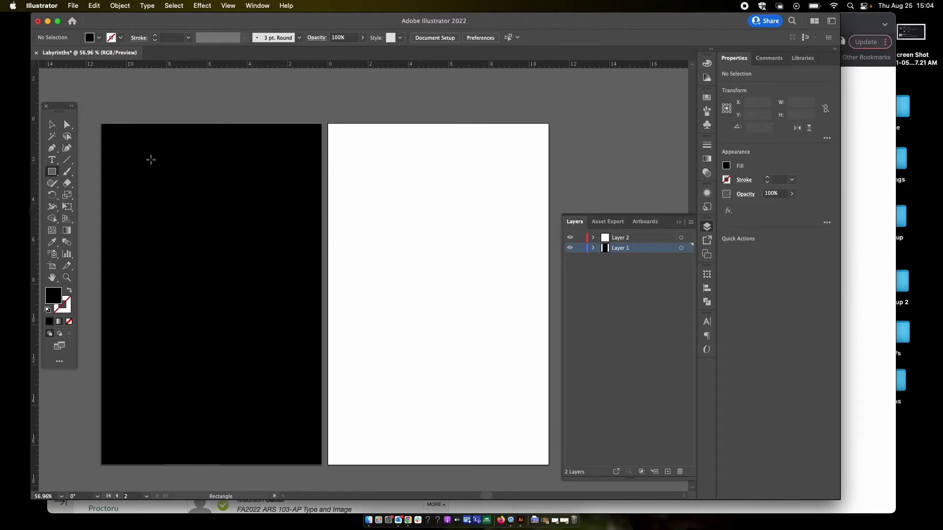
Step: Place a copy of the black rectangle exactly over the second artboard and delete that copy
left_click(51, 124)
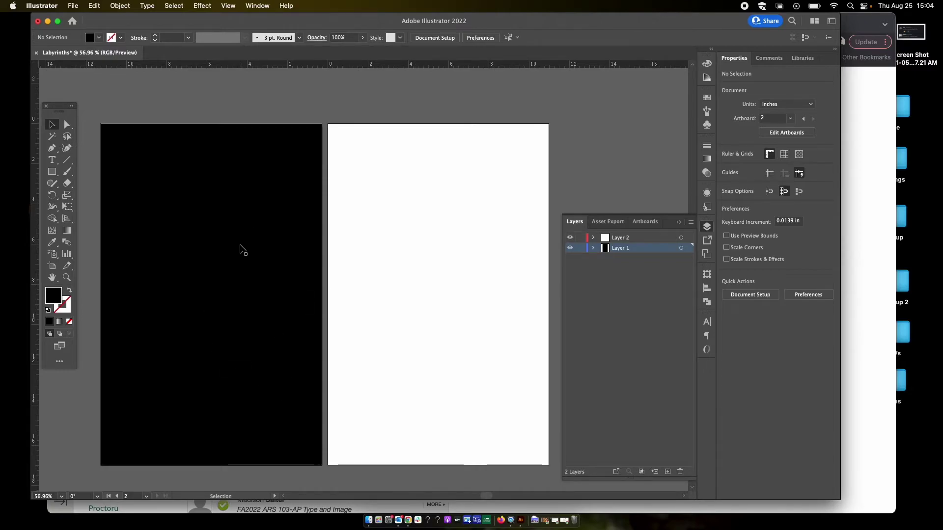
left_click(235, 207)
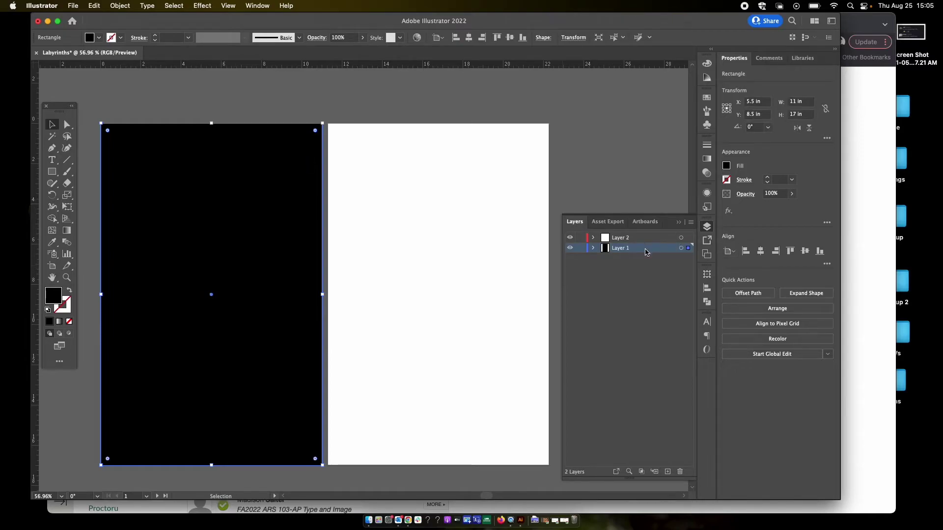
key("a")
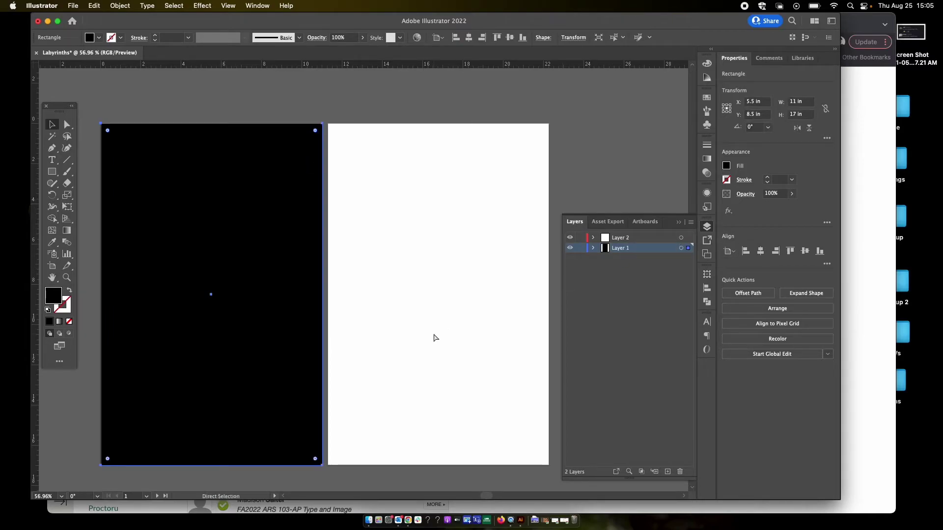
key("v")
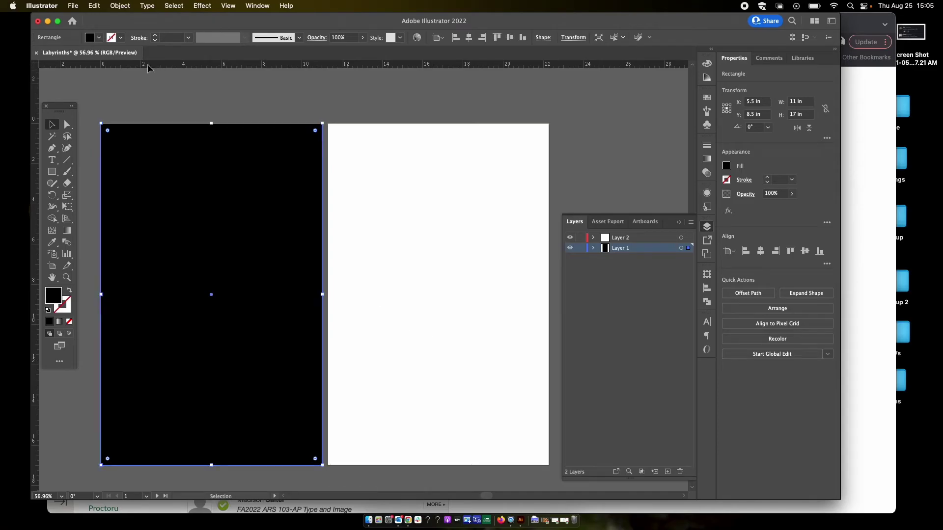
left_click(94, 6)
left_click(336, 260)
left_click(482, 191)
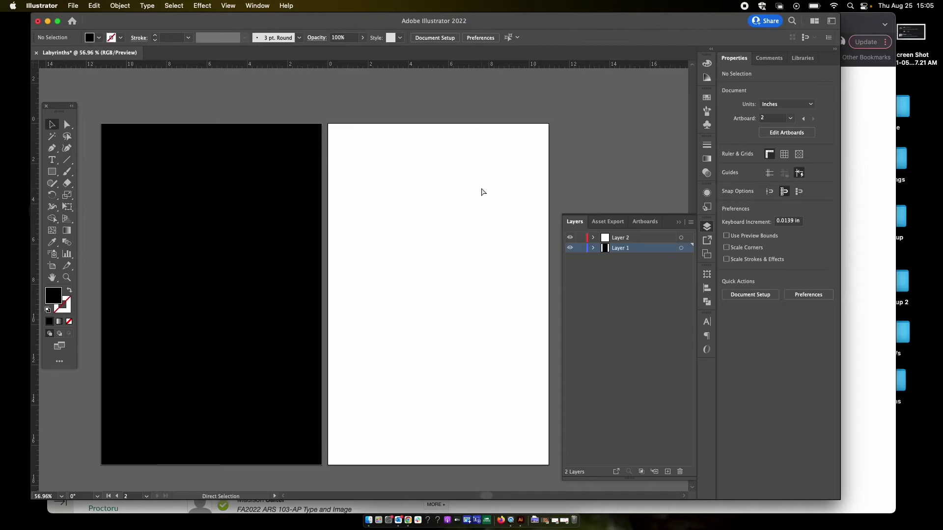
key("super+v")
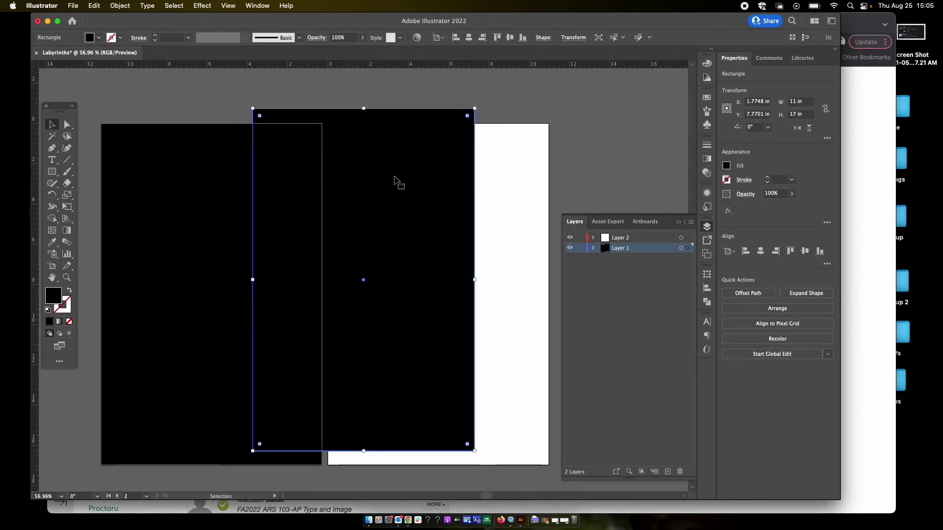
left_click_drag(381, 188, 458, 179)
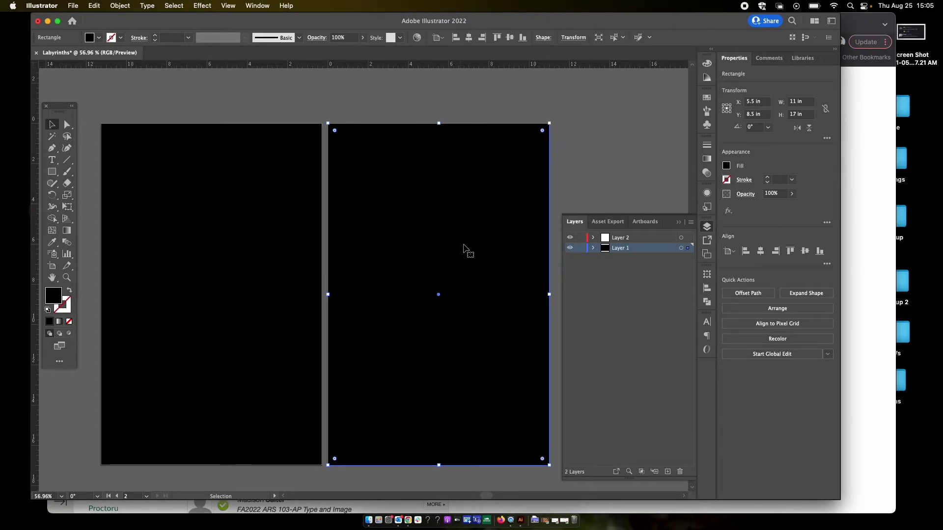
key("Delete")
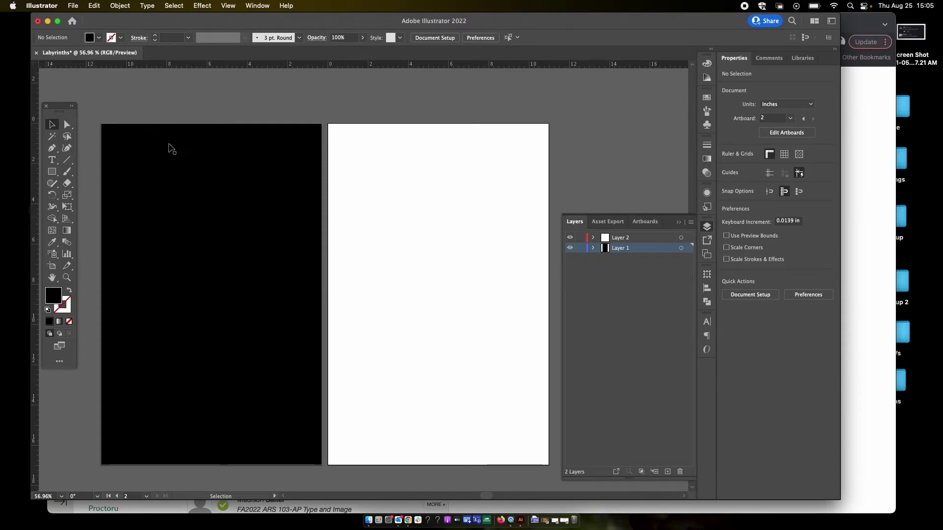
Step: Set the fill color for new rectangles to white (#FFFFFF)
left_click(56, 176)
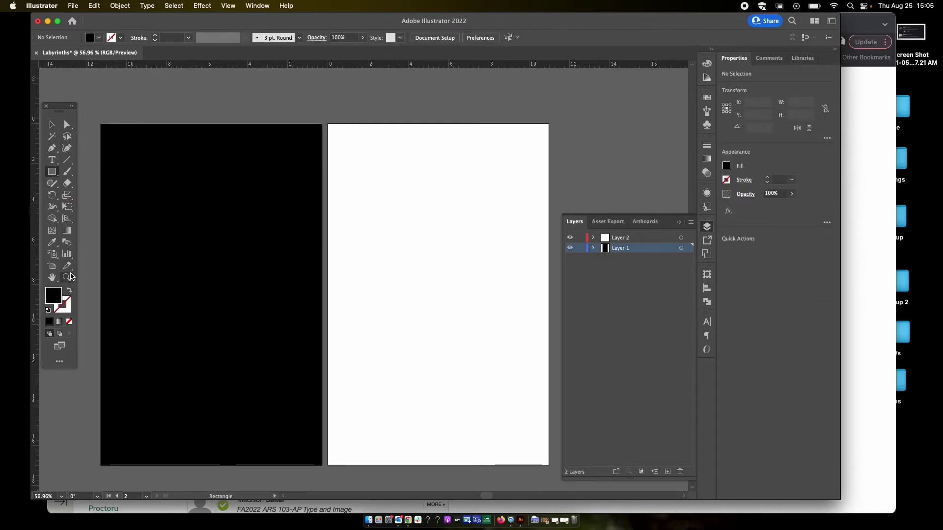
double_click(56, 297)
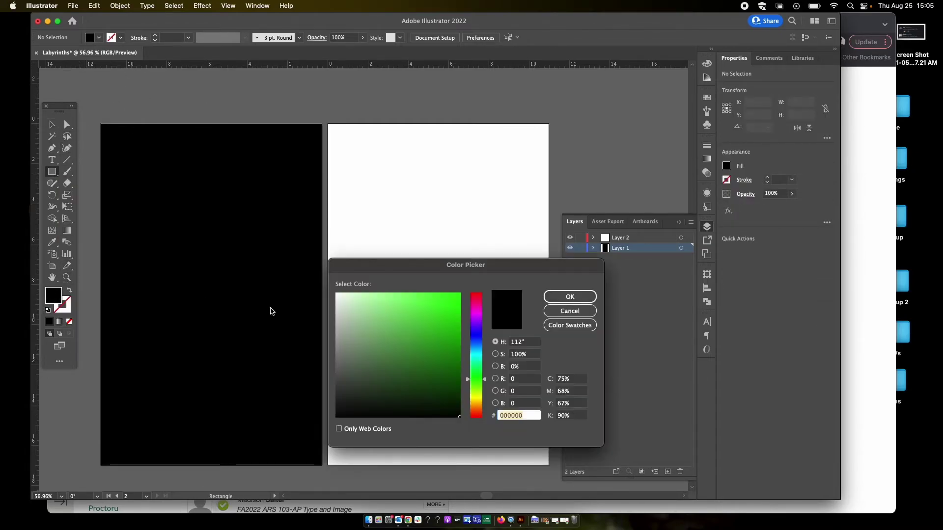
type("ffffff")
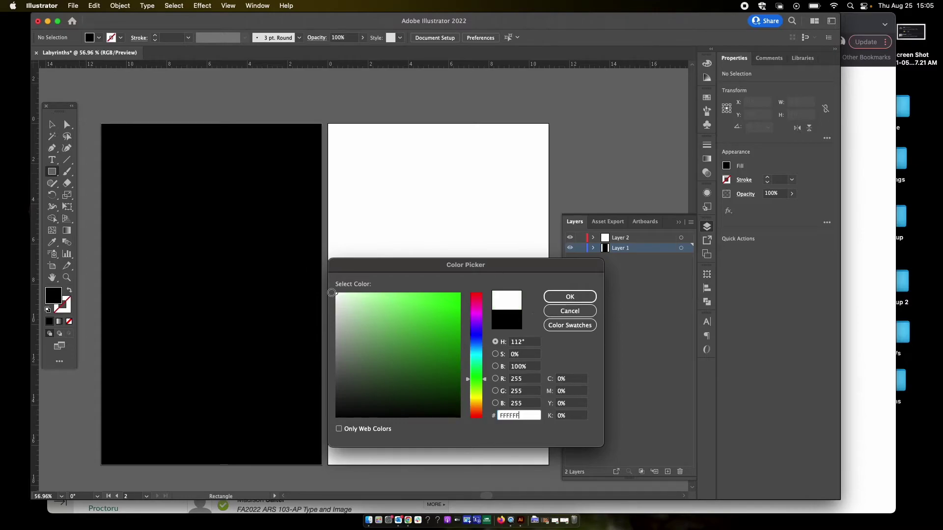
left_click(569, 296)
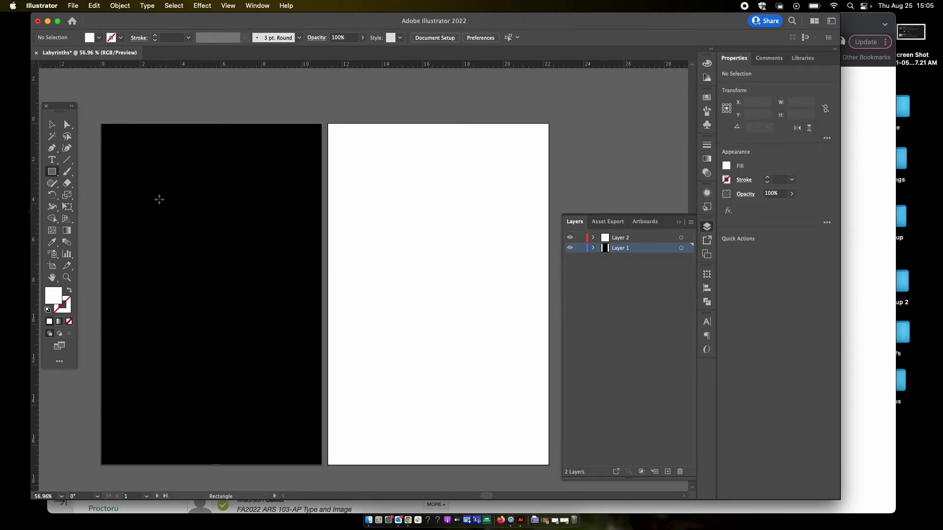
Step: Draw a white rectangle about 3.5 in wide and 5.25 in high on the black background and deselect it
left_click_drag(158, 199, 229, 305)
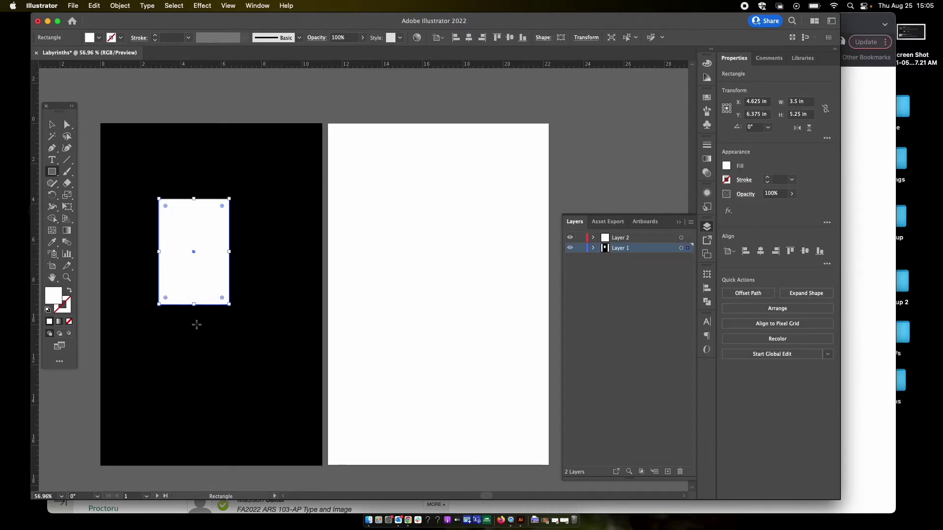
left_click(52, 125)
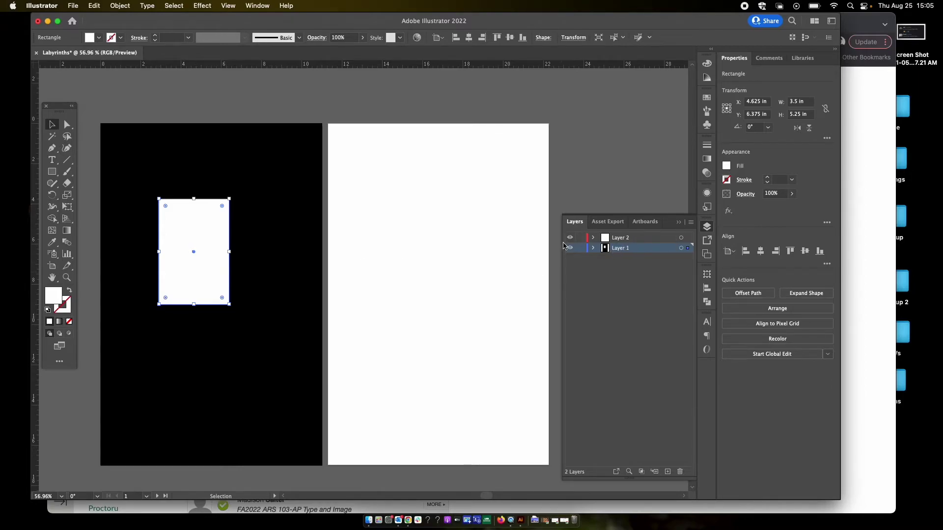
left_click(513, 240)
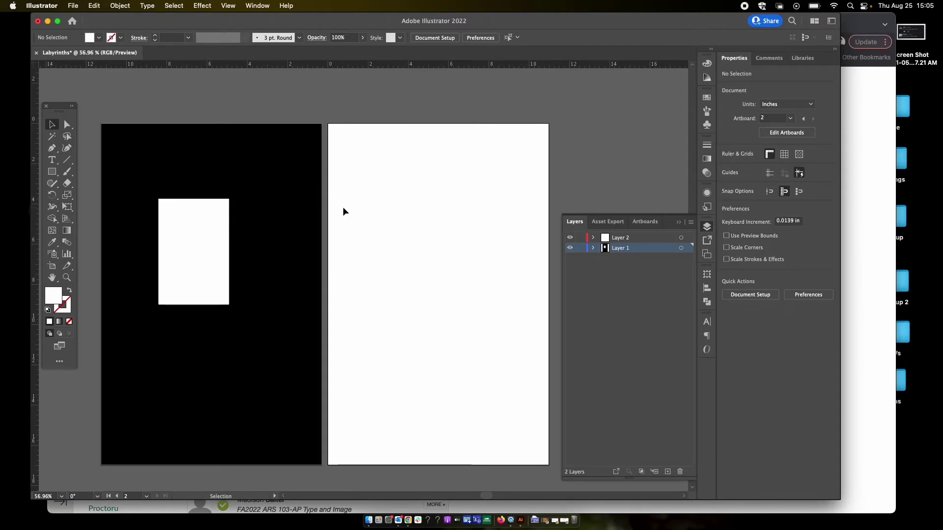
Step: Draw several more overlapping white rectangles, both wide blocks and narrow strips, in the middle and lower part of the black artboard
left_click(51, 171)
left_click_drag(204, 354, 218, 258)
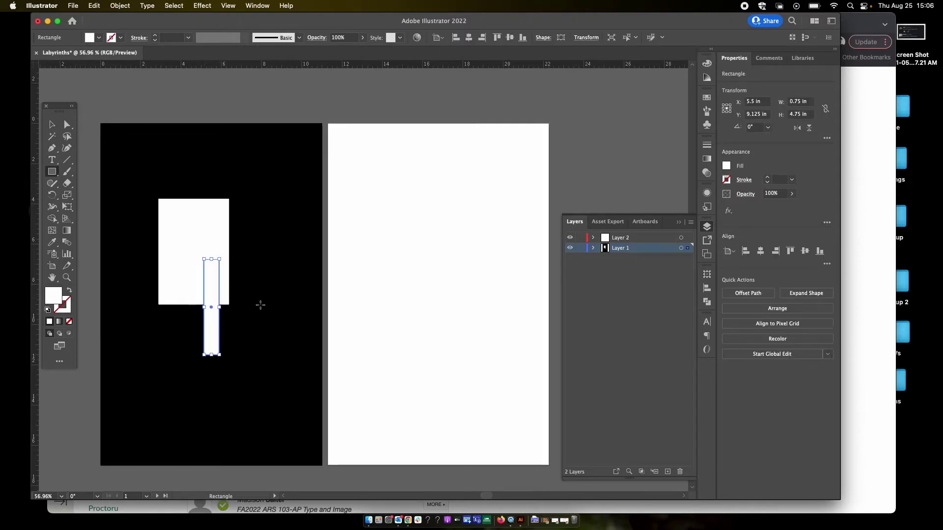
left_click_drag(259, 305, 194, 239)
left_click_drag(263, 354, 144, 350)
left_click_drag(192, 416, 220, 319)
mouse_move(264, 400)
left_mouse_down()
mouse_move(260, 310)
mouse_move(210, 363)
mouse_move(186, 350)
left_mouse_up()
left_click_drag(143, 383, 156, 319)
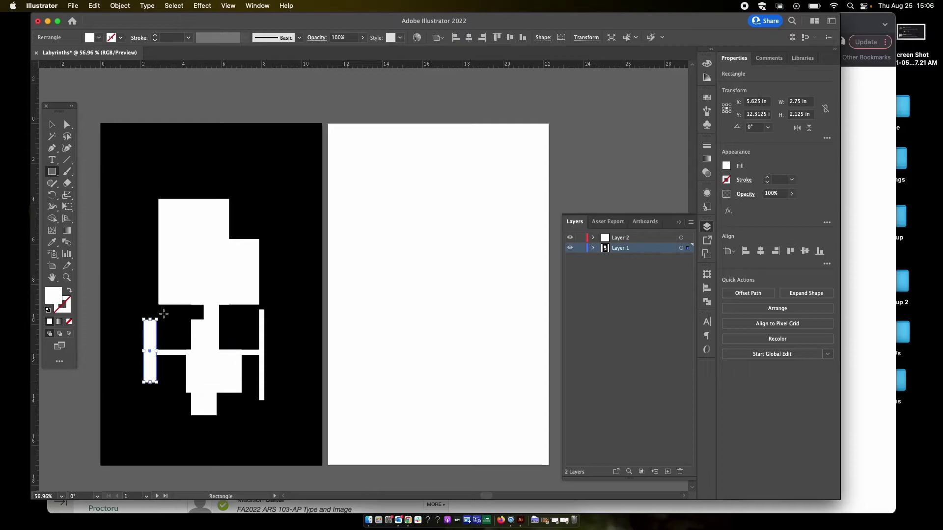
left_click(51, 124)
left_click(165, 94)
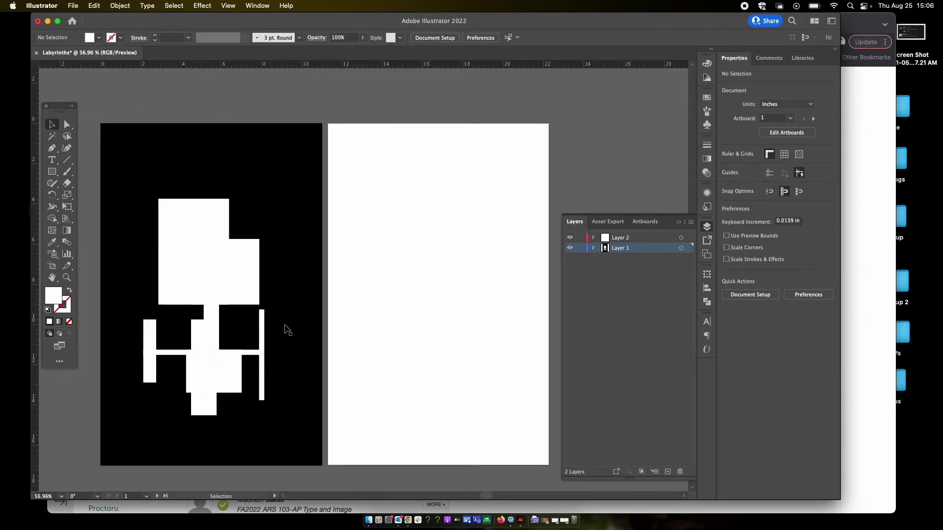
Step: Select the white rectangles together with the black background, delete them all, and undo the deletion
left_click_drag(413, 249, 394, 295)
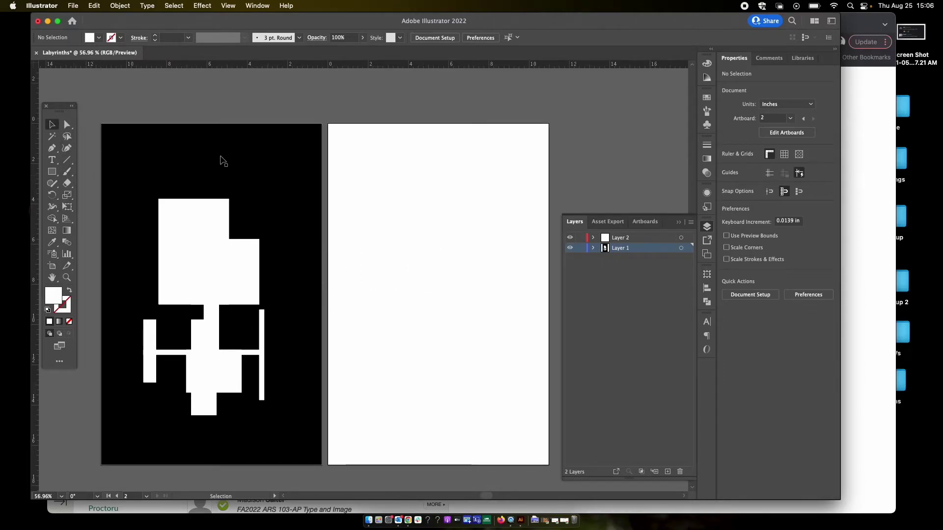
left_click_drag(364, 260, 161, 376)
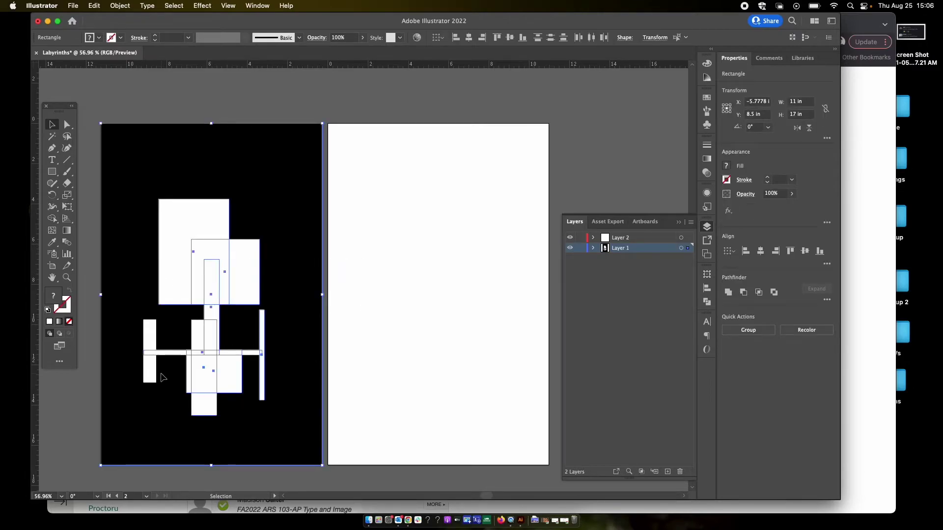
key("Delete")
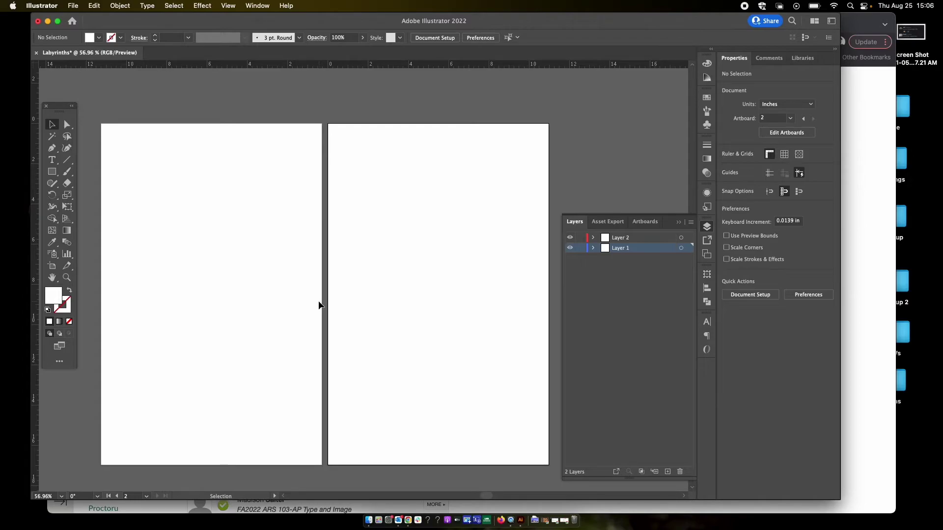
key("super+z")
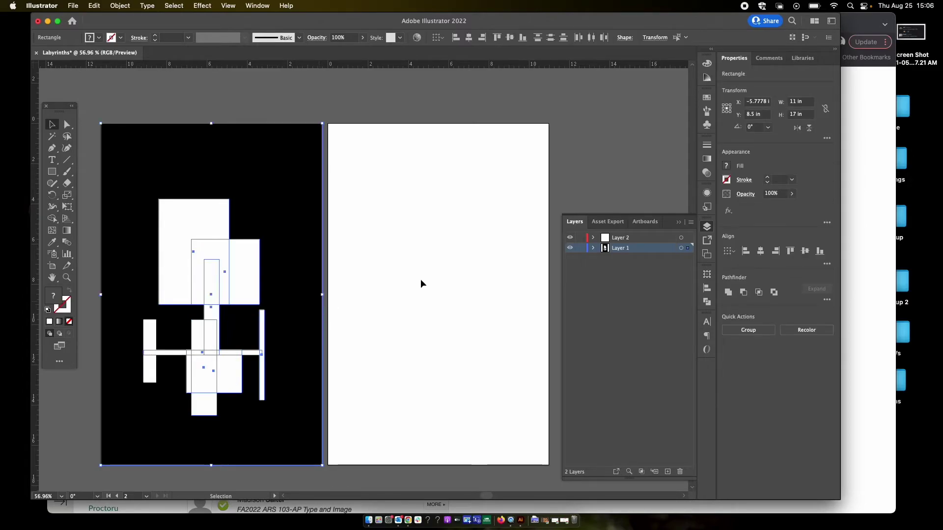
left_click(386, 238)
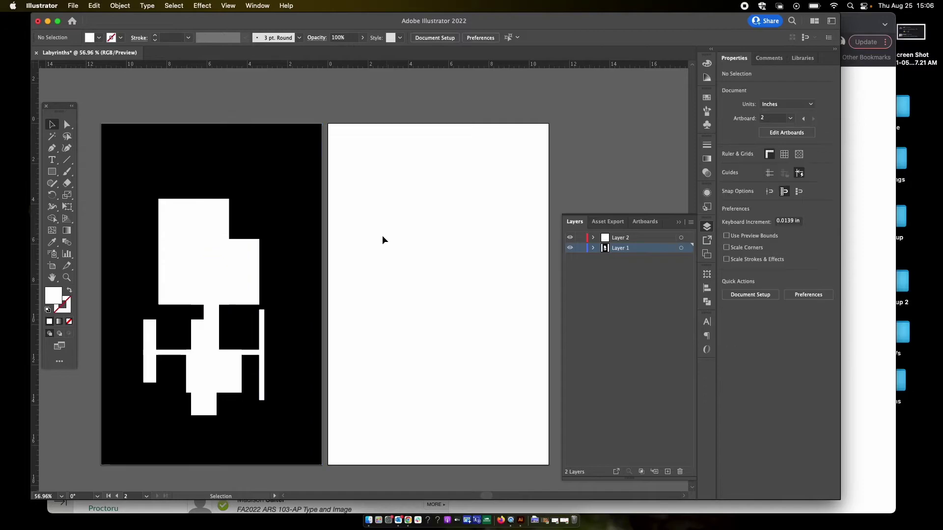
Step: Delete the white rectangles from the first artboard one by one, leaving the black background in place
left_click(289, 179)
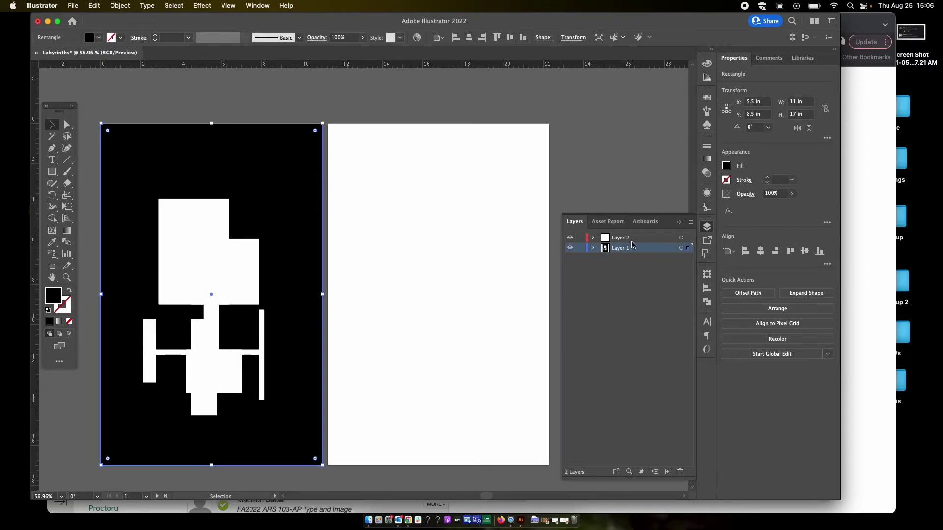
left_click(239, 276)
left_click(214, 275)
left_click(207, 328)
key("Delete")
left_click(204, 283)
key("Delete")
left_click(208, 374)
key("Delete")
left_click(199, 352)
key("Delete")
left_click(153, 351)
key("Delete")
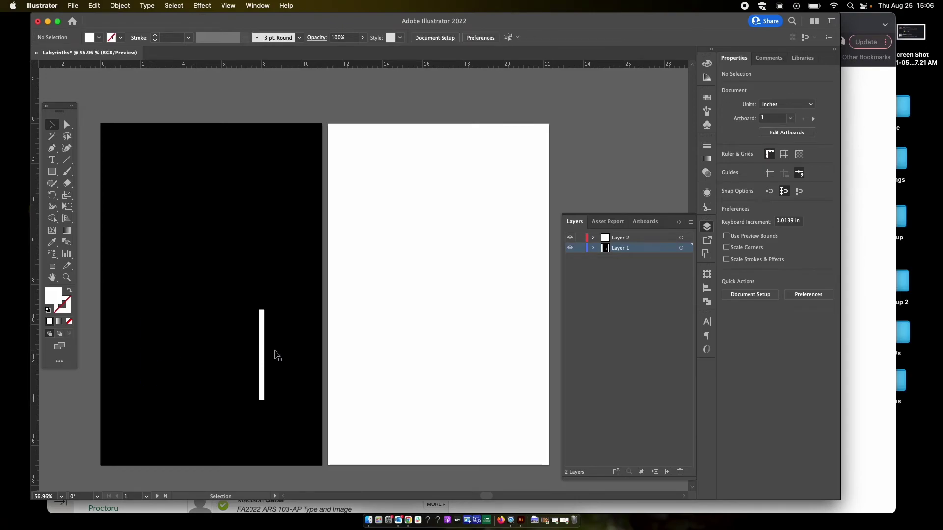
left_click(262, 353)
key("Delete")
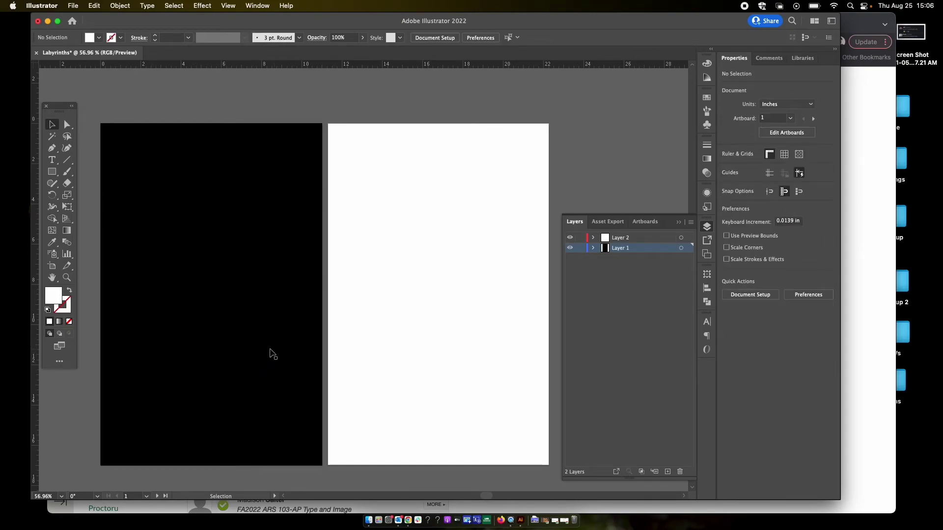
Step: Lock Layer 1 and make Layer 2 the active layer
left_click(581, 249)
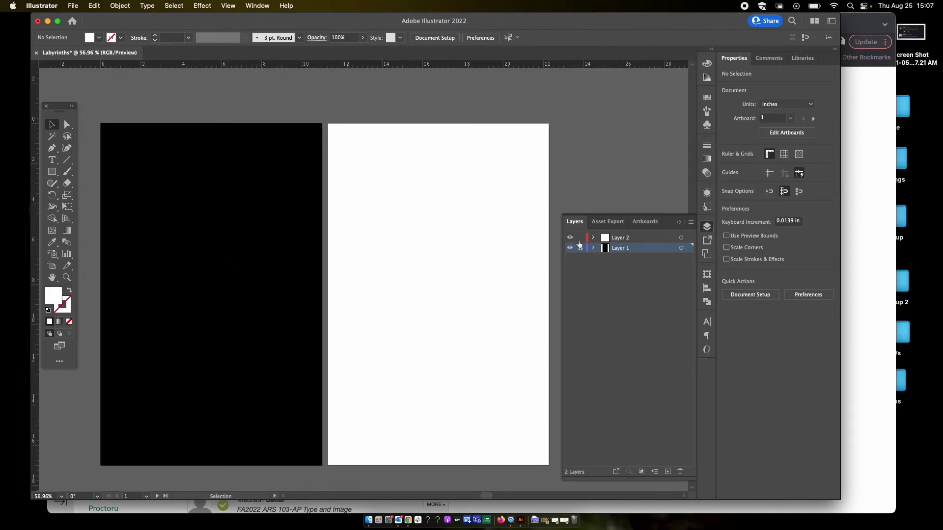
left_click(632, 239)
Step: Draw four overlapping white rectangles on Layer 2 over the black background
left_click(52, 173)
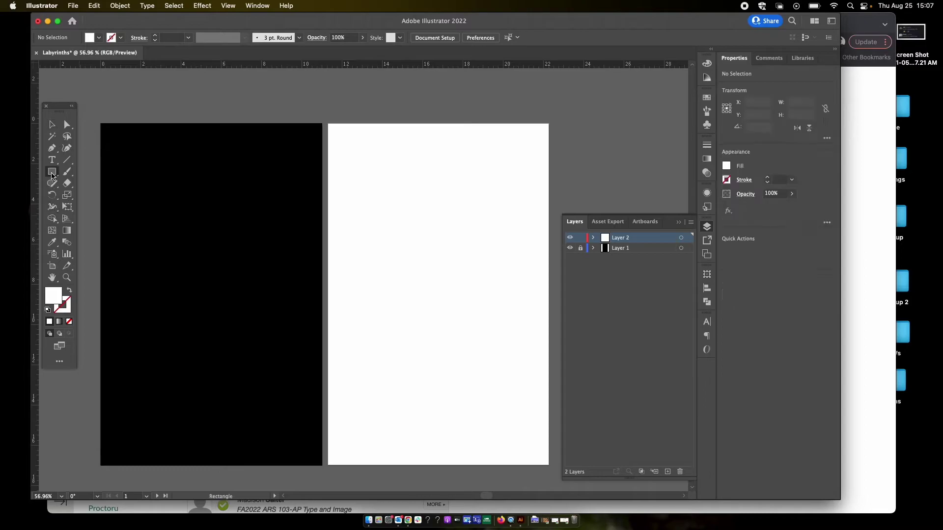
left_click_drag(183, 241, 224, 302)
left_click_drag(255, 226, 176, 193)
left_click_drag(186, 229, 255, 273)
left_click_drag(278, 324, 123, 221)
Step: Select all the white rectangles on Layer 2 at once and delete them
left_click(52, 125)
left_click(420, 168)
left_click_drag(441, 140, 173, 354)
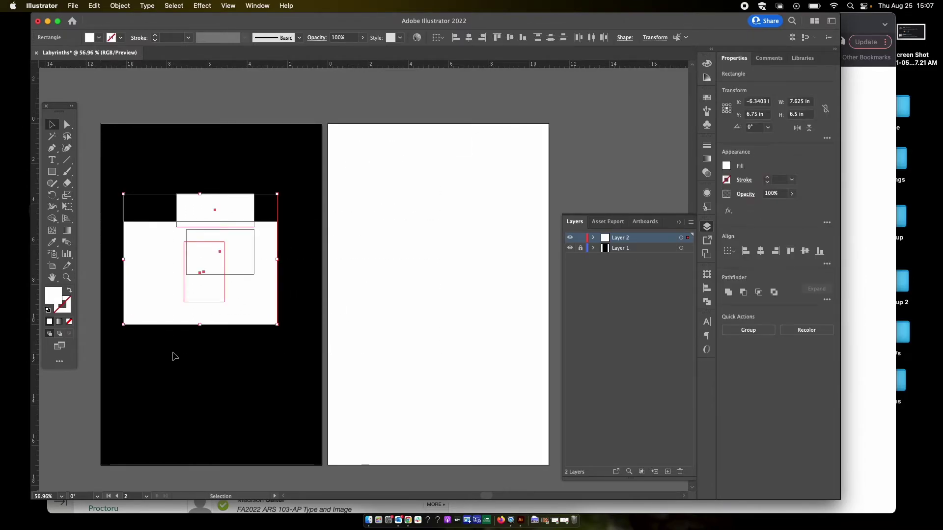
key("Delete")
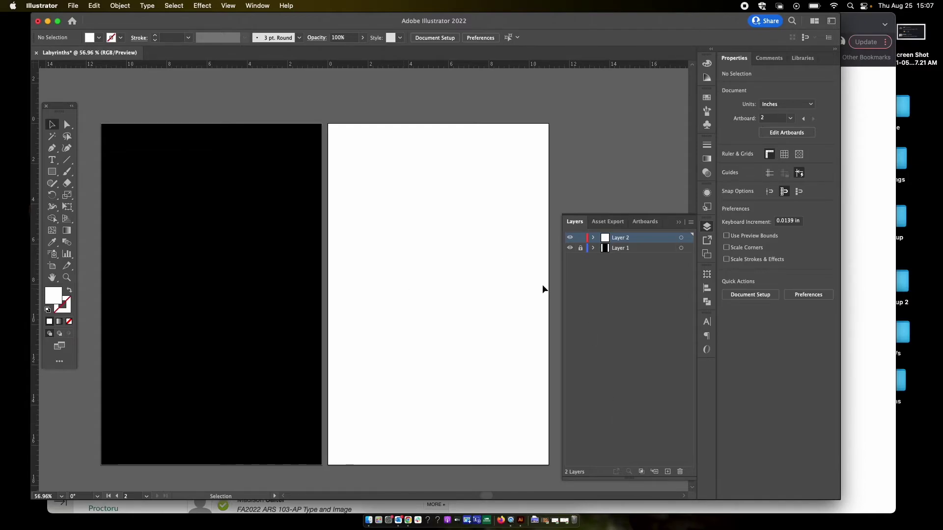
Step: Unlock and relock Layer 1, and show the document grid
left_click(581, 249)
left_click(580, 249)
key("super+apostrophe")
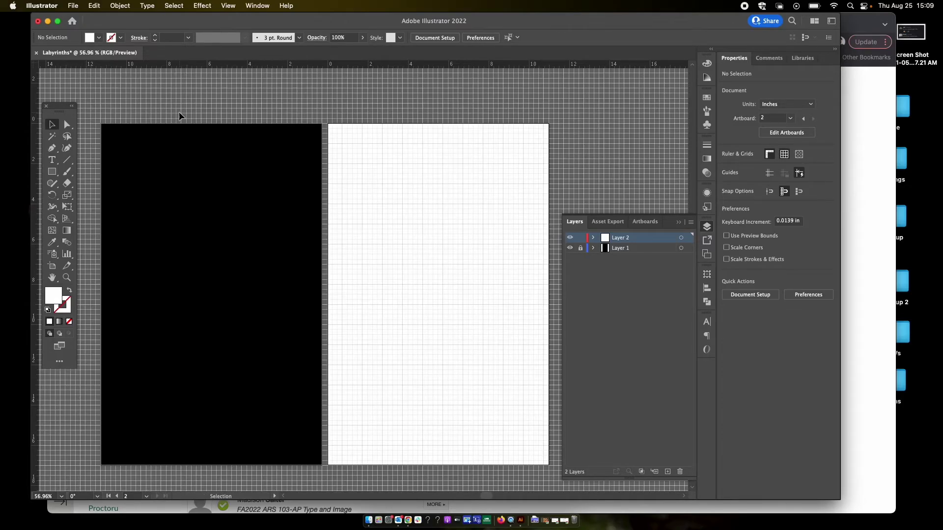
Step: Set up the Pen tool with no fill and a white stroke of 10 pt
scroll(163, 211, "up", 5)
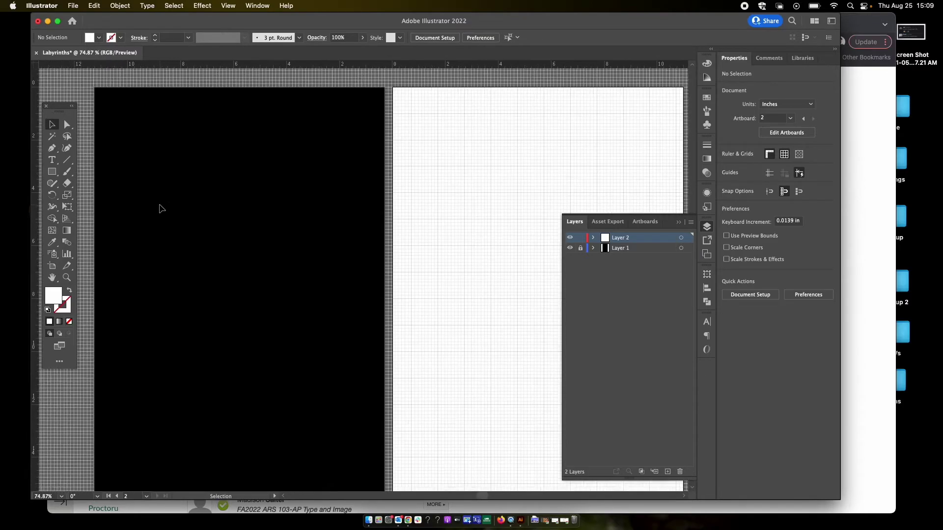
scroll(161, 209, "down", 3)
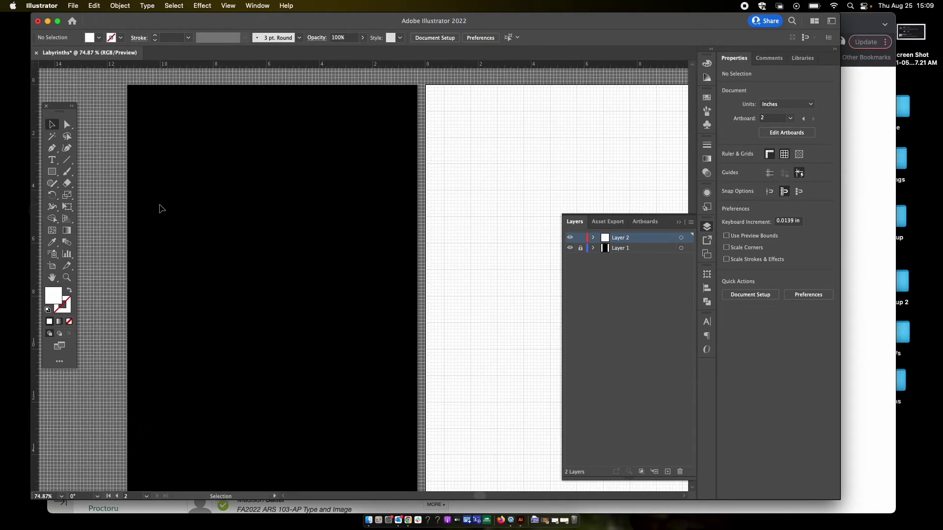
scroll(162, 208, "down", 1)
scroll(162, 208, "left", 1)
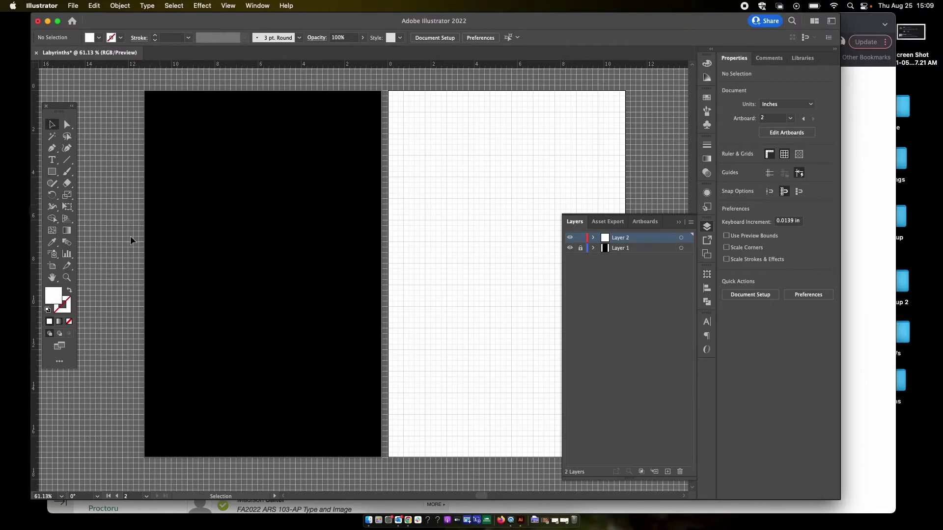
left_click(53, 148)
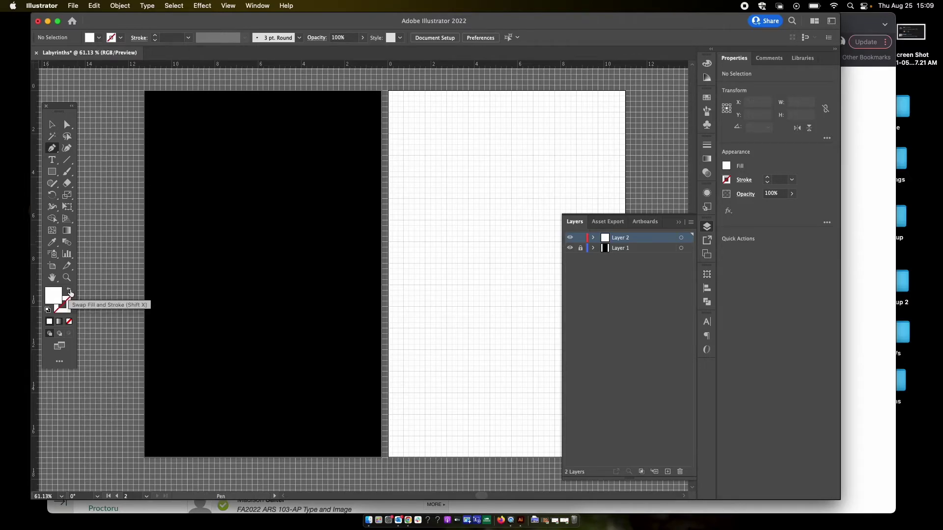
left_click(69, 291)
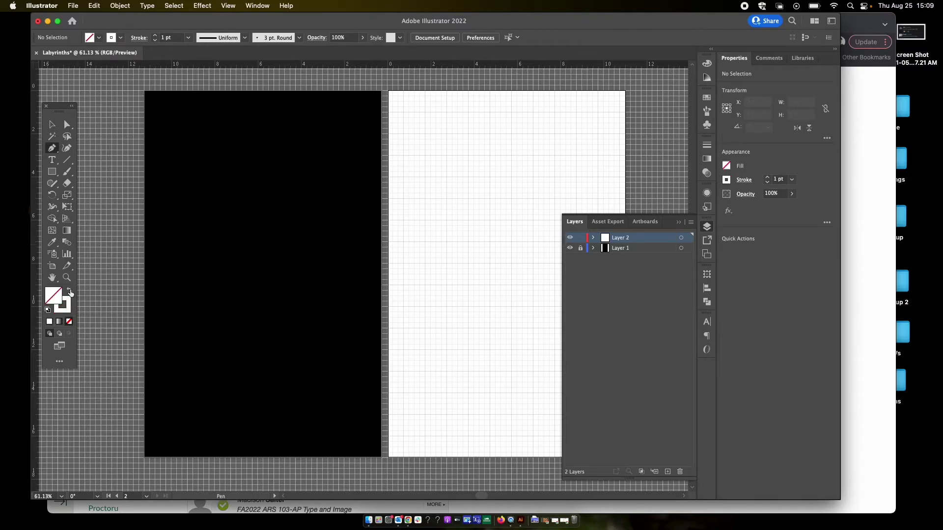
left_click(155, 36)
left_click(154, 36)
Step: Start a Pen path near the black artboard's lower-left corner at X 1 in, Y 16.75 in, and run it straight up to Y 3.625 in
left_click(226, 7)
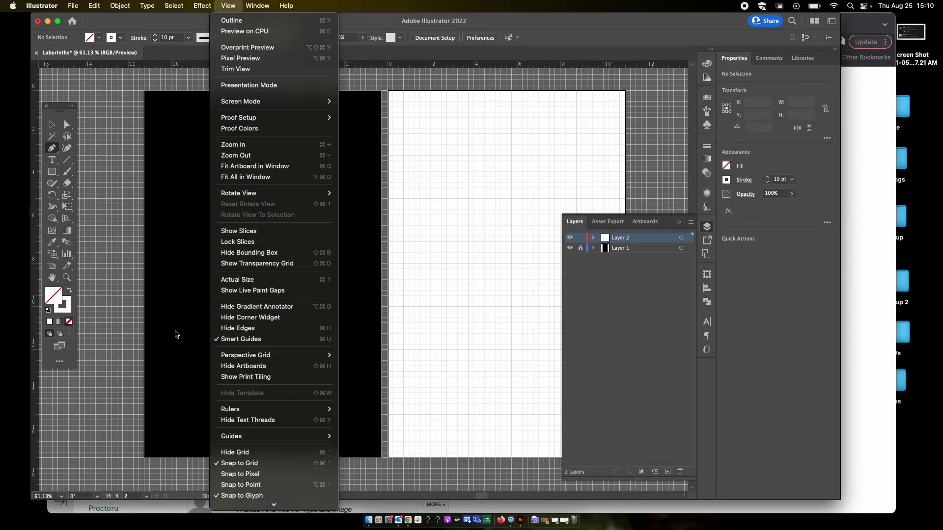
left_click(190, 23)
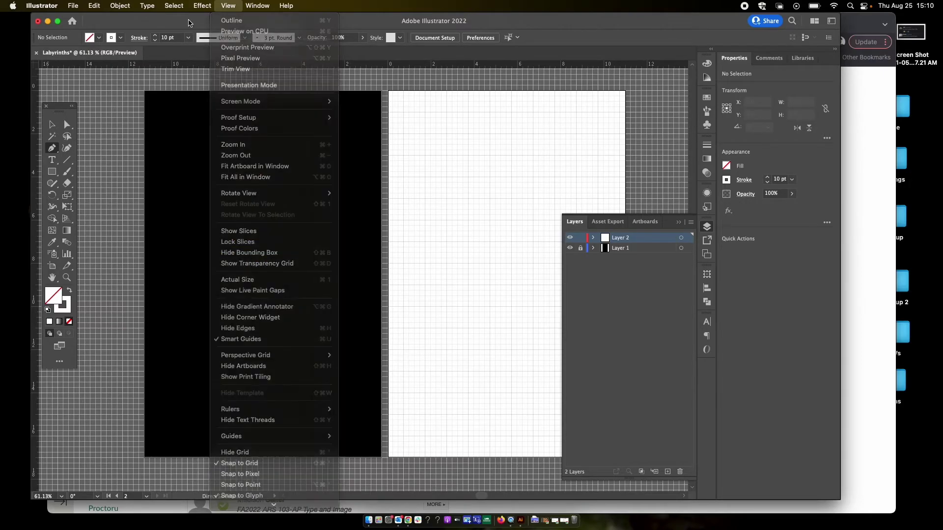
scroll(170, 443, "up", 5)
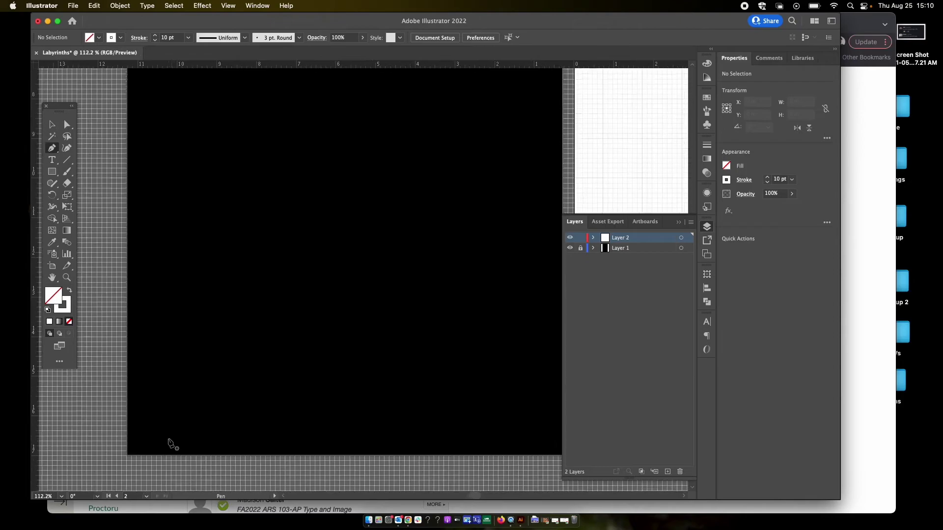
scroll(191, 364, "up", 3)
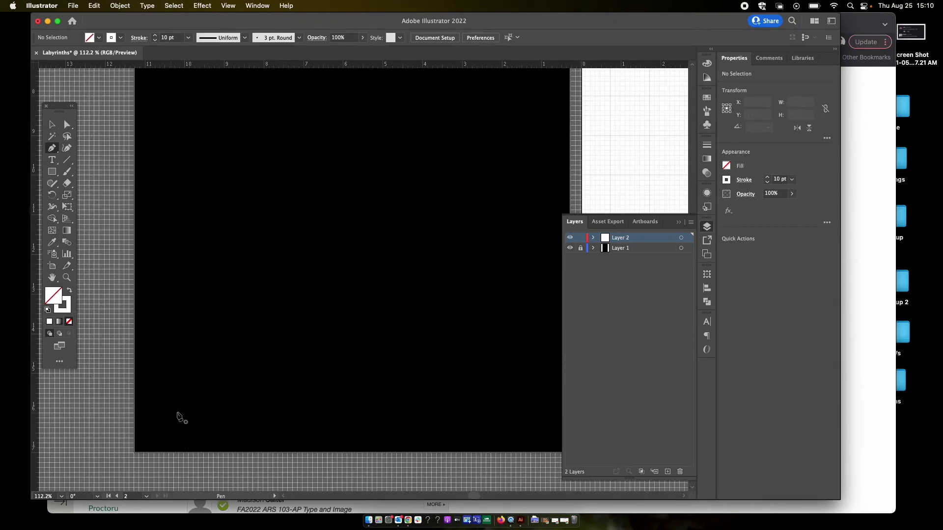
left_click(175, 445)
left_click(175, 445)
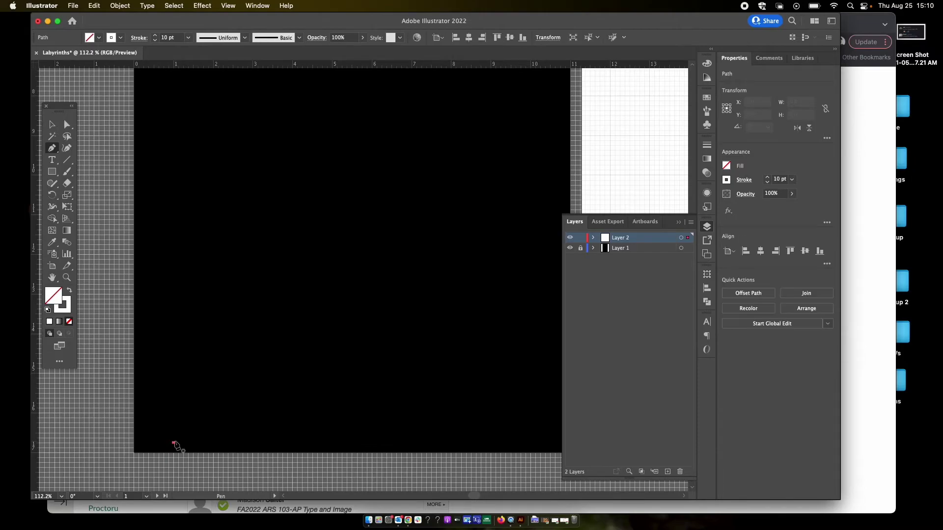
scroll(195, 395, "right", 2)
scroll(196, 396, "down", 3)
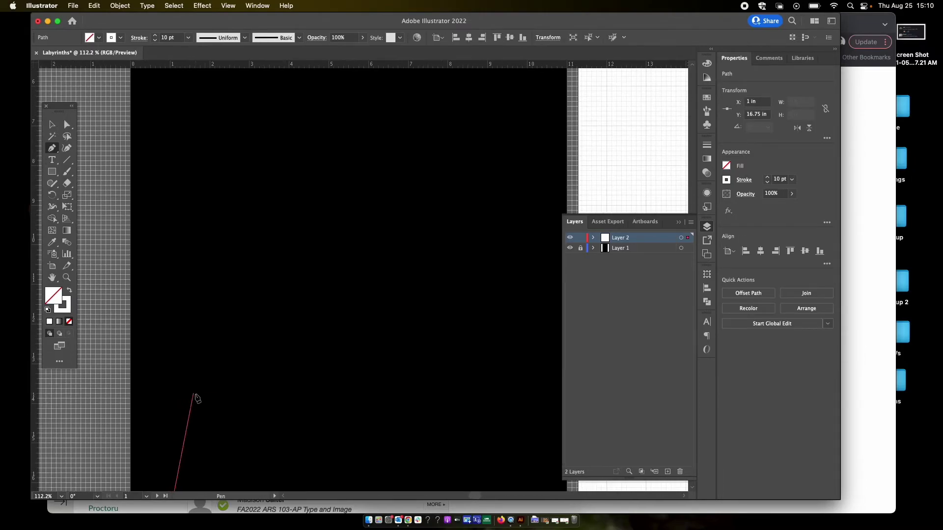
scroll(197, 398, "up", 1)
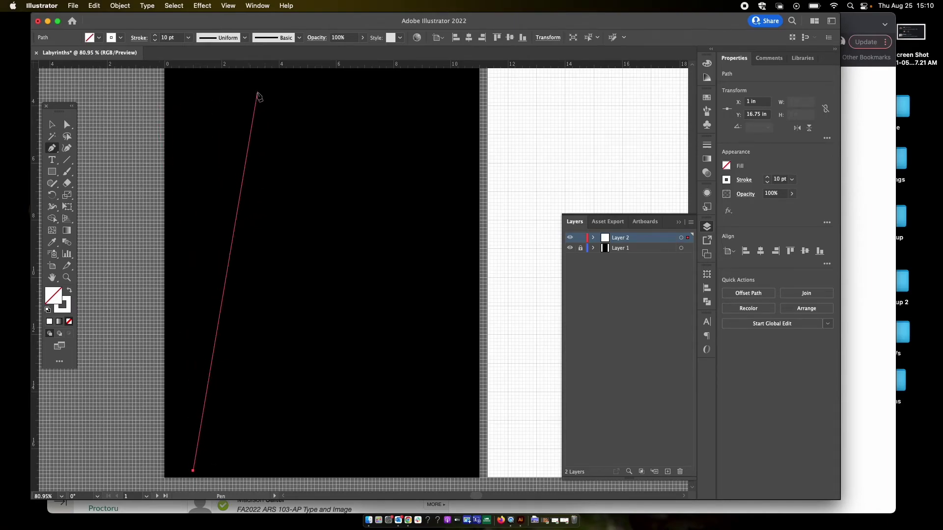
left_click(193, 95)
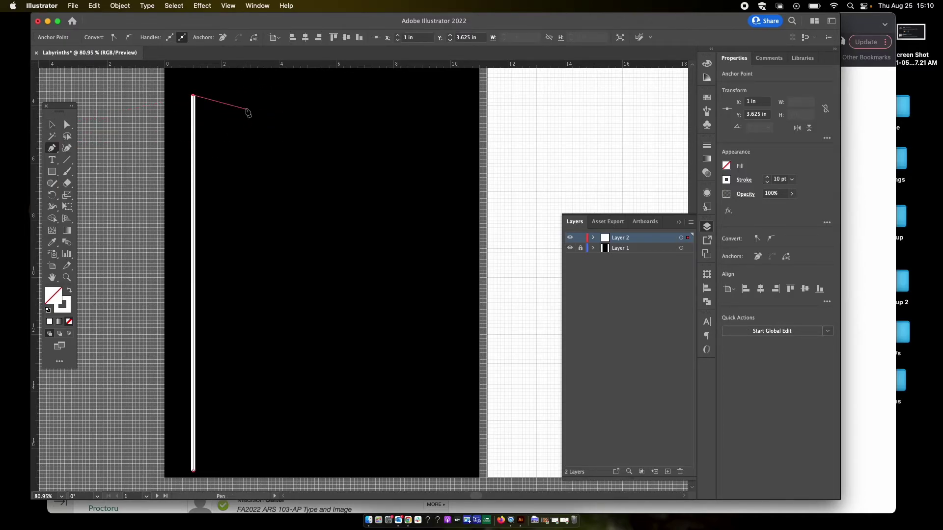
Step: Continue the path horizontally to X 8.875 in, down to Y 11.25 in, back up at X 8.375 in to Y 4.875 in, and a short way left
left_click(417, 95)
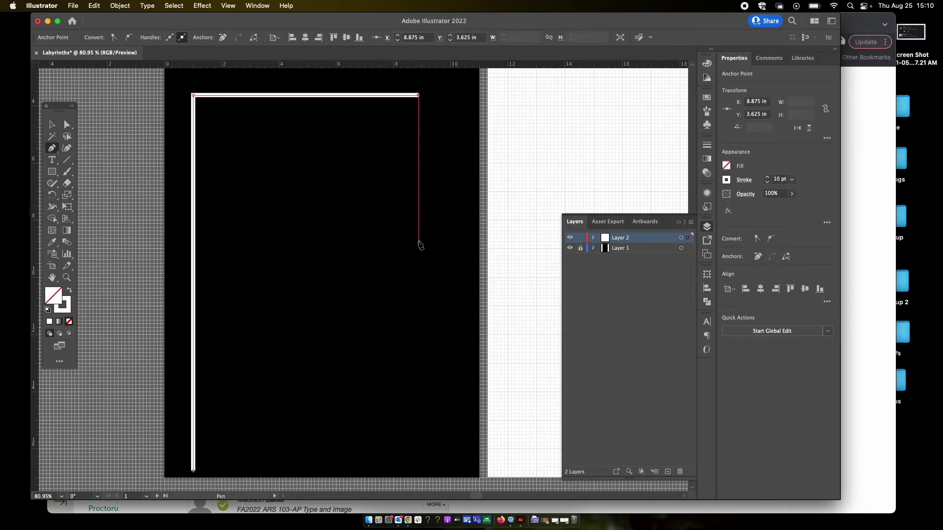
left_click(419, 313)
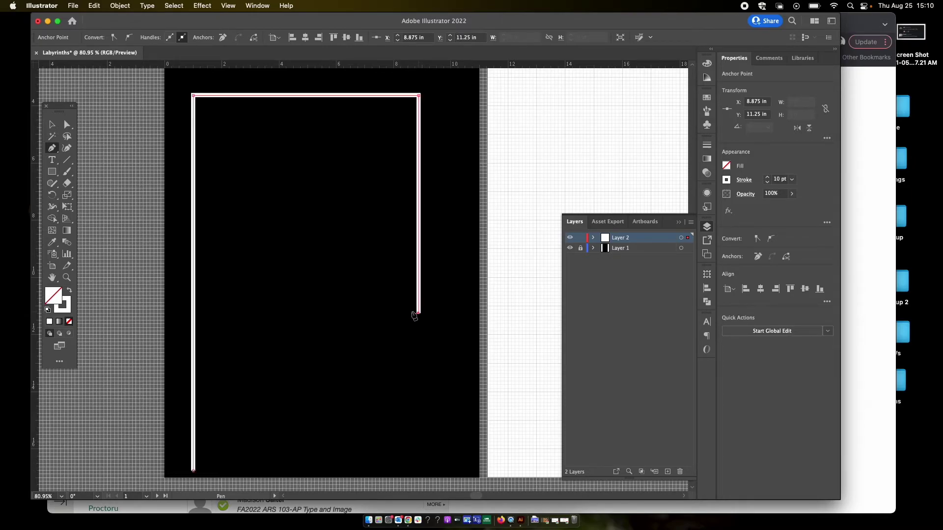
left_click(404, 313)
left_click(404, 131)
left_click(357, 130)
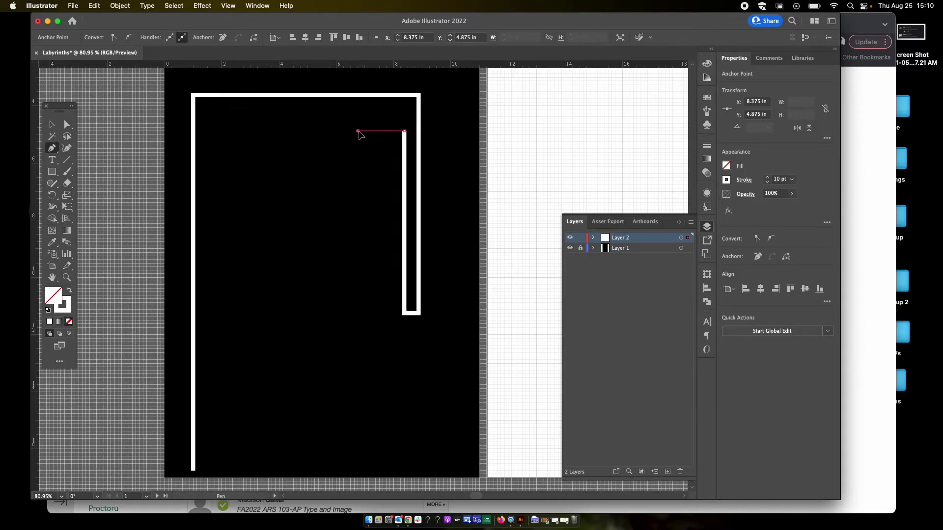
Step: Extend the path down and back up as a narrow fold, down to X 7.875 in, Y 12.625 in, and undo a trial diagonal segment
left_click(358, 238)
left_click(373, 239)
left_click(372, 145)
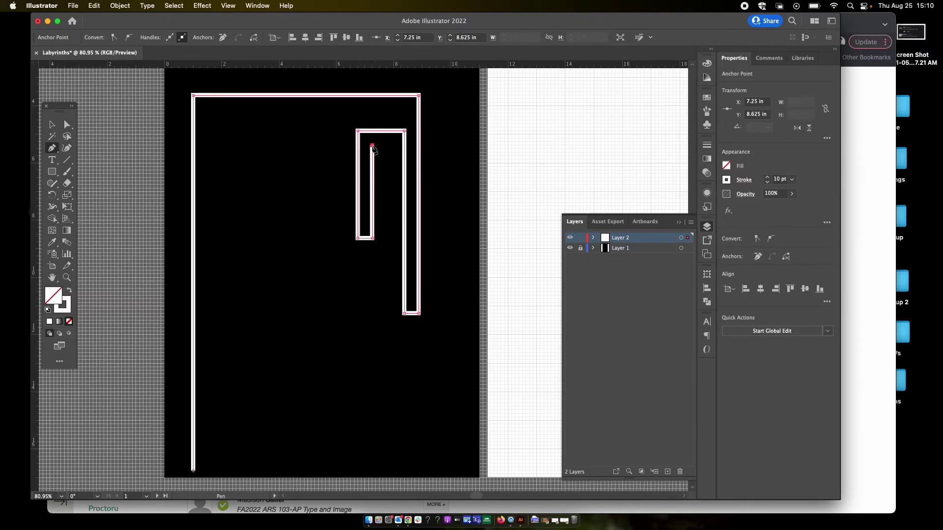
left_click(389, 146)
left_click(390, 352)
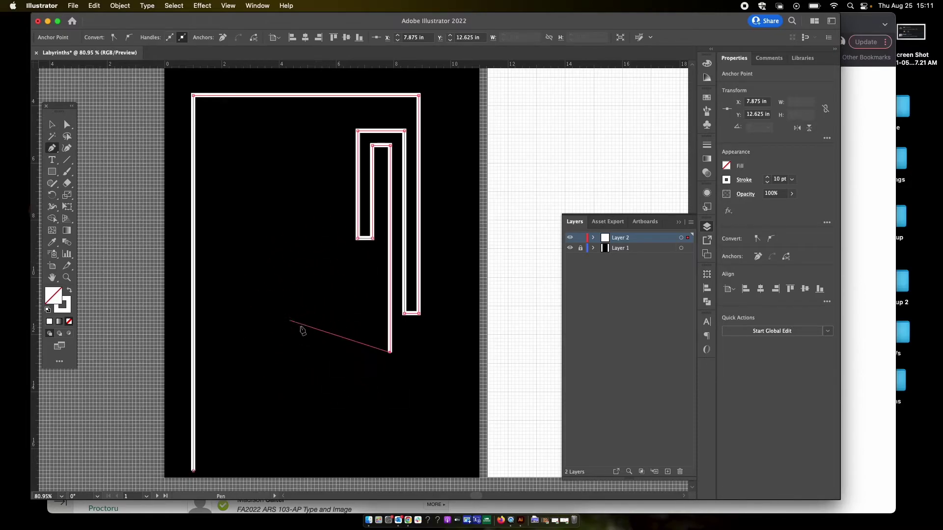
left_click(250, 306)
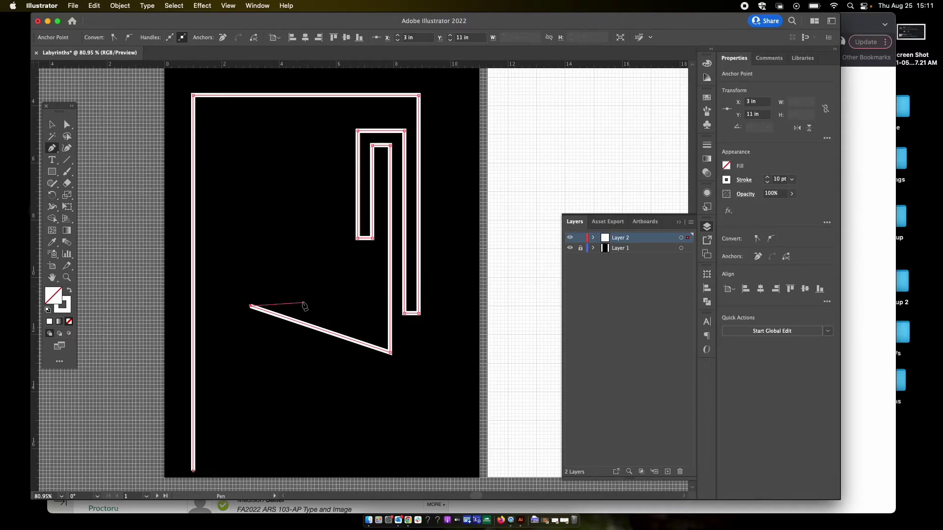
key("super+z")
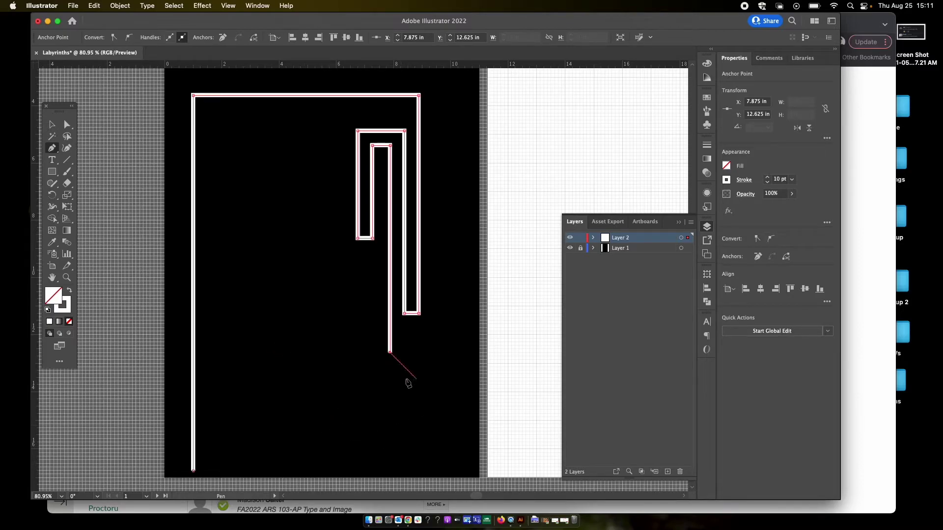
Step: Extend the path with right-angled staircase segments climbing up and left from the long vertical's lower end, finishing with a short jog right
left_click(363, 353)
left_click(365, 289)
left_click(333, 288)
left_click(333, 252)
left_click(307, 252)
left_click(308, 209)
left_click(337, 209)
Step: Continue the path upward into a notched, battlement-like top and down its left side to X 3.625 in, Y 7.25 in
left_click(336, 182)
left_click(336, 152)
left_click(314, 153)
left_click(315, 178)
left_click(296, 178)
left_click(297, 156)
left_click(268, 156)
left_click(268, 199)
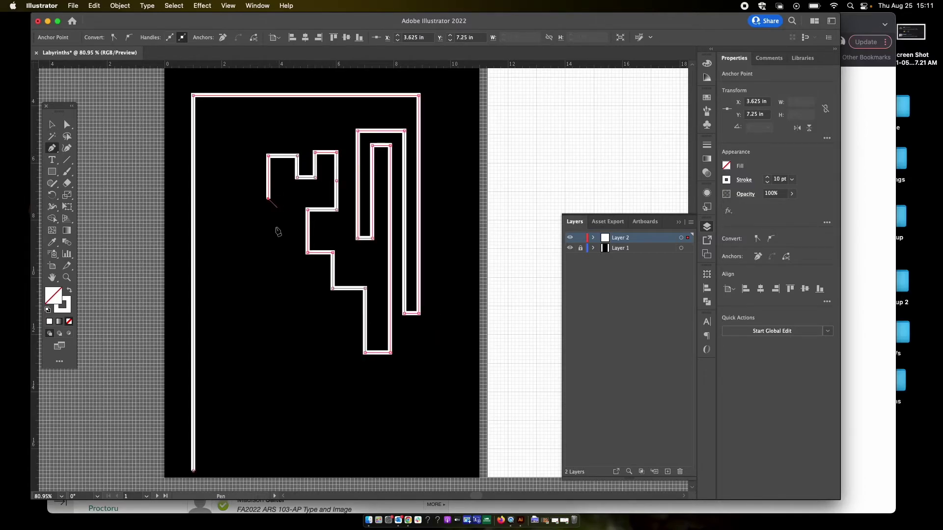
Step: Wind the path down, up and down again in narrow vertical folds, ending at X 5.25 in, Y 9.875 in
left_click(268, 253)
left_click(286, 252)
left_click(286, 199)
left_click(297, 199)
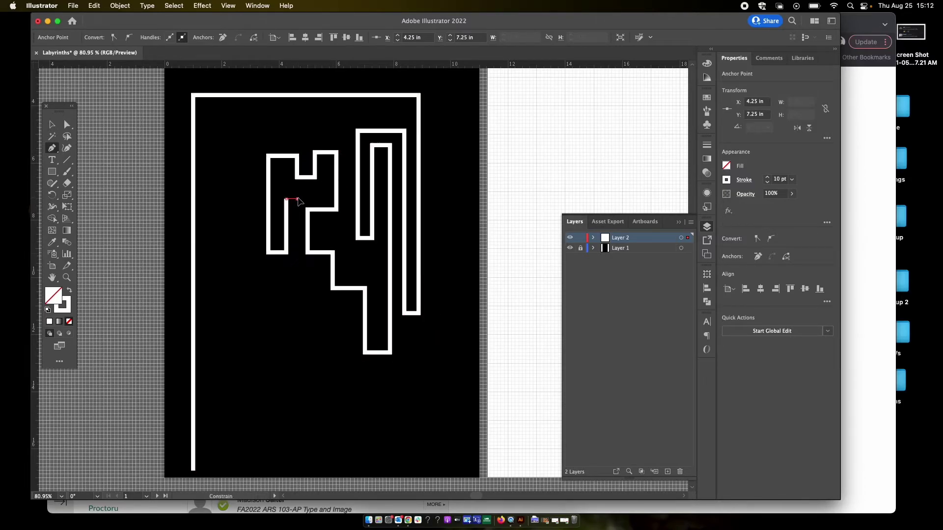
left_click(297, 298)
left_click(314, 299)
left_click(315, 274)
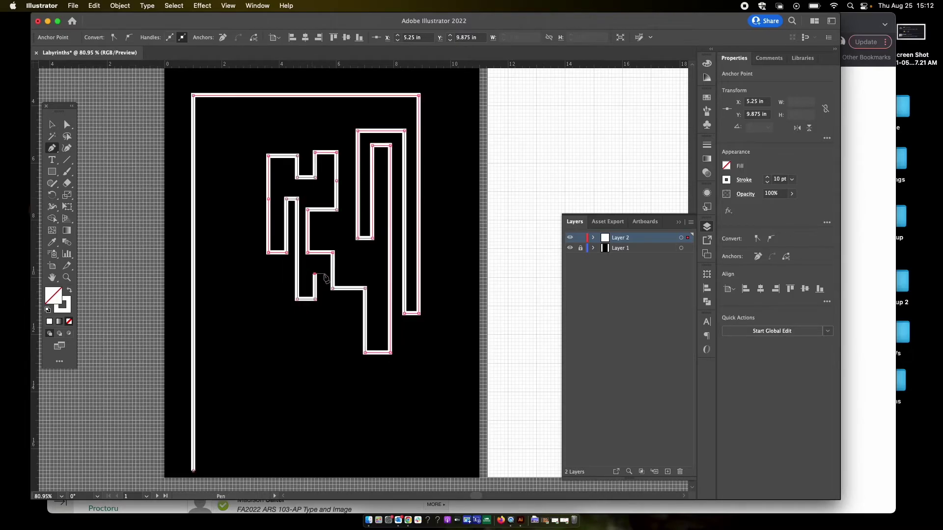
Step: Loop the path down and left around the narrow folds, then down and across to form a wide base at the artboard's lower middle
left_click(325, 274)
left_click(326, 341)
left_click(297, 309)
left_click(276, 310)
left_click(275, 360)
left_click(276, 405)
left_click(333, 407)
Step: Extend the path from the wide base through a deep U-shaped drop and across to X 10.125 in, Y 12.625 in
left_click(333, 366)
left_click(383, 366)
left_click(383, 435)
left_click(415, 435)
left_click(415, 352)
left_click(454, 352)
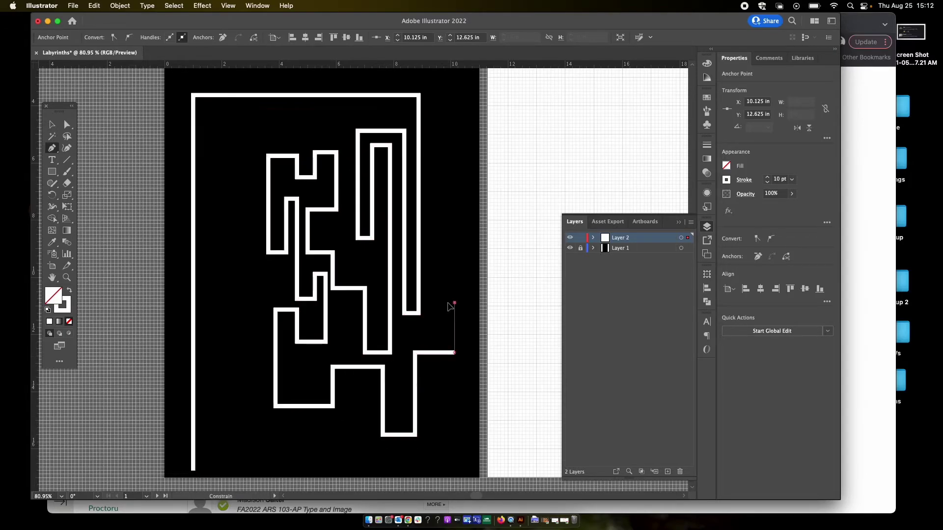
Step: Run the path up to Y 6.5 in, back down at X 9.5 in to Y 11.875 in, across to X 8.375 in and down to Y 14.75 in
left_click(455, 176)
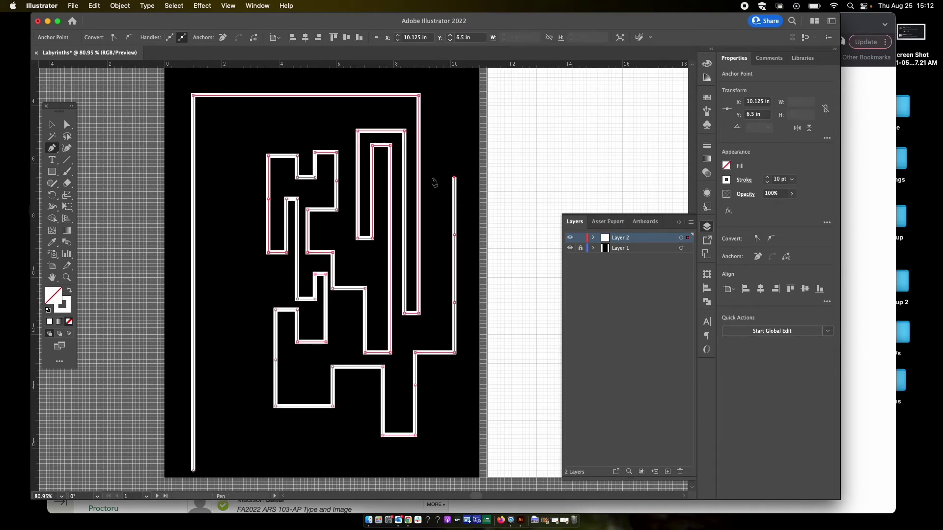
left_click(436, 177)
left_click(437, 330)
left_click(404, 330, "shift")
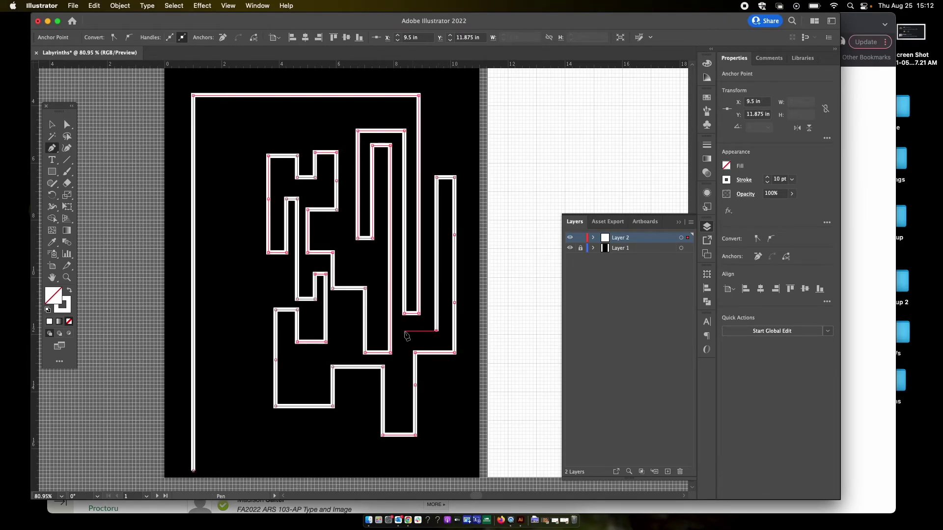
left_click(404, 413, "shift")
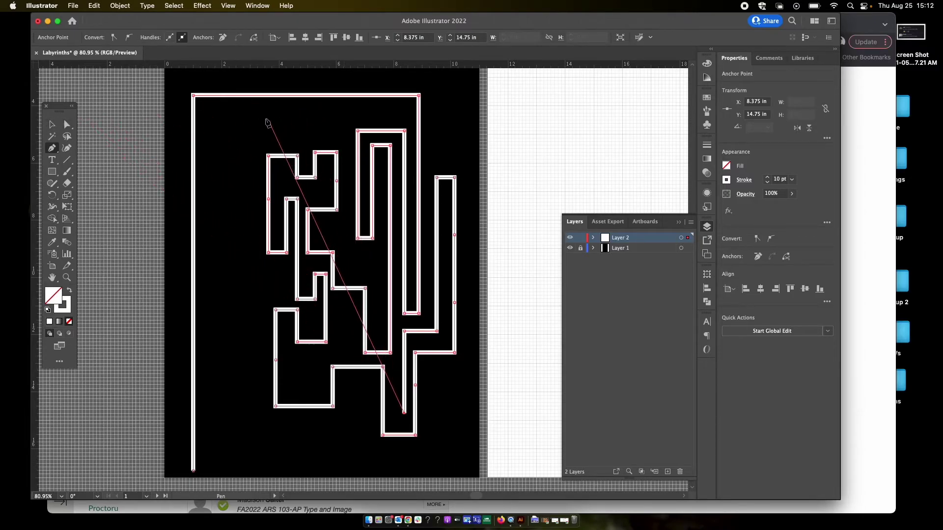
Step: End the Pen path, then select the whole white labyrinth line and delete it
key("v")
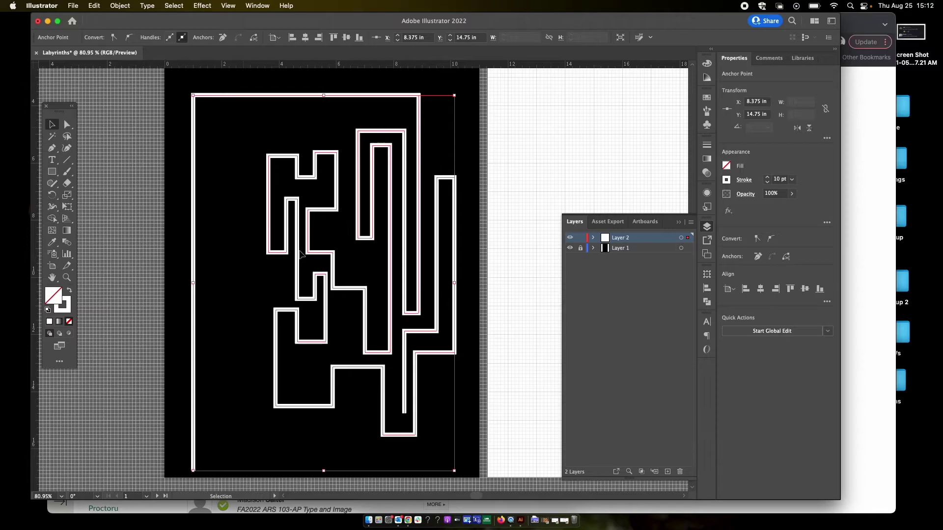
left_click(201, 267)
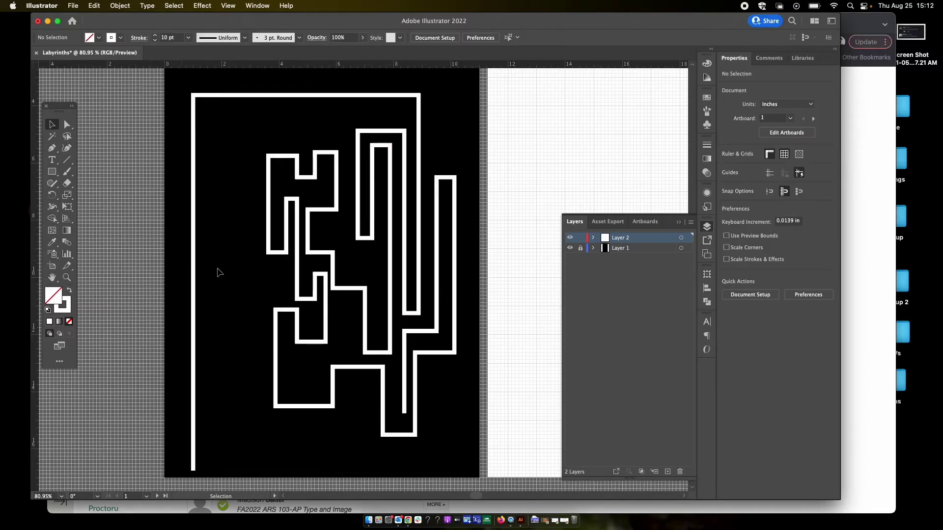
left_click(319, 254)
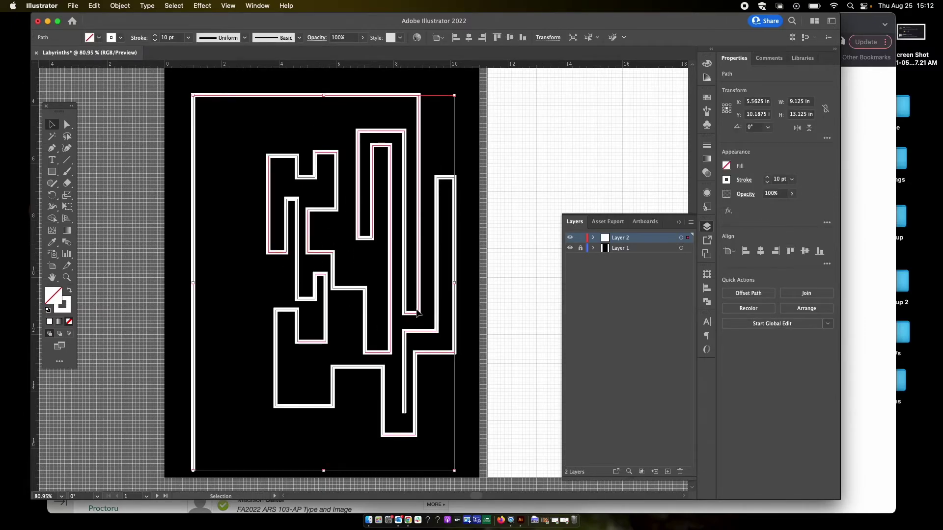
left_click(500, 323)
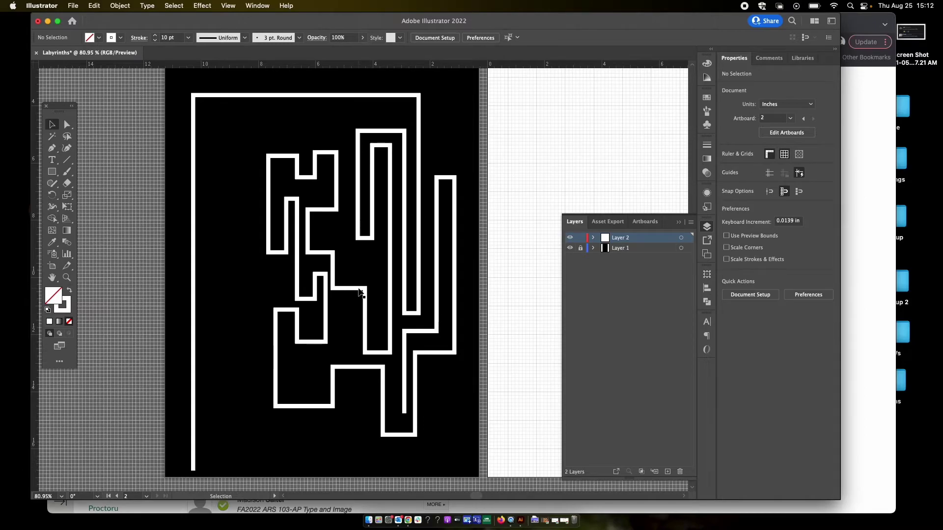
left_click(390, 215)
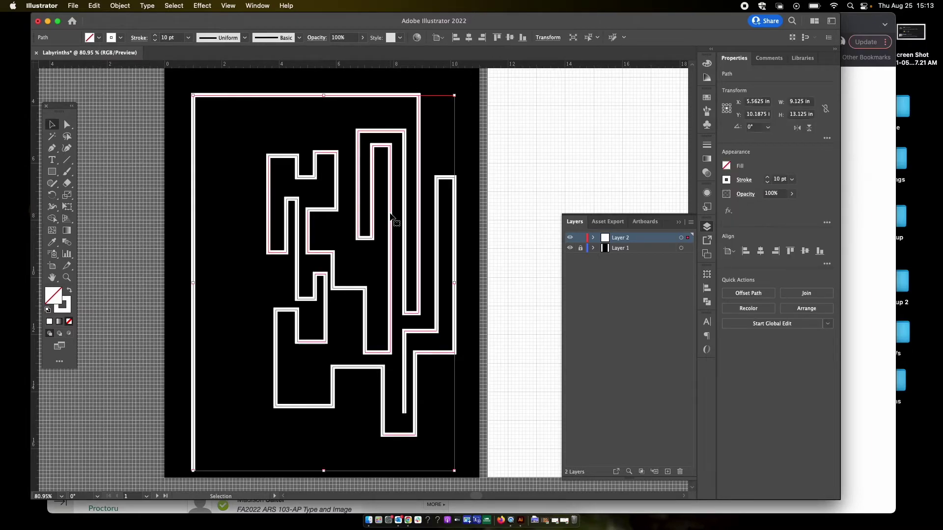
key("BackSpace")
scroll(87, 232, "down", 3)
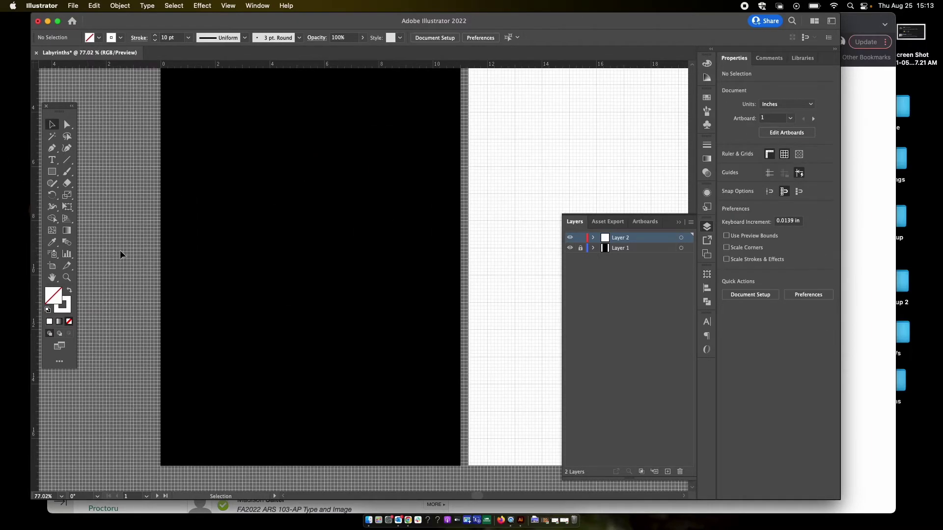
scroll(121, 252, "up", 1)
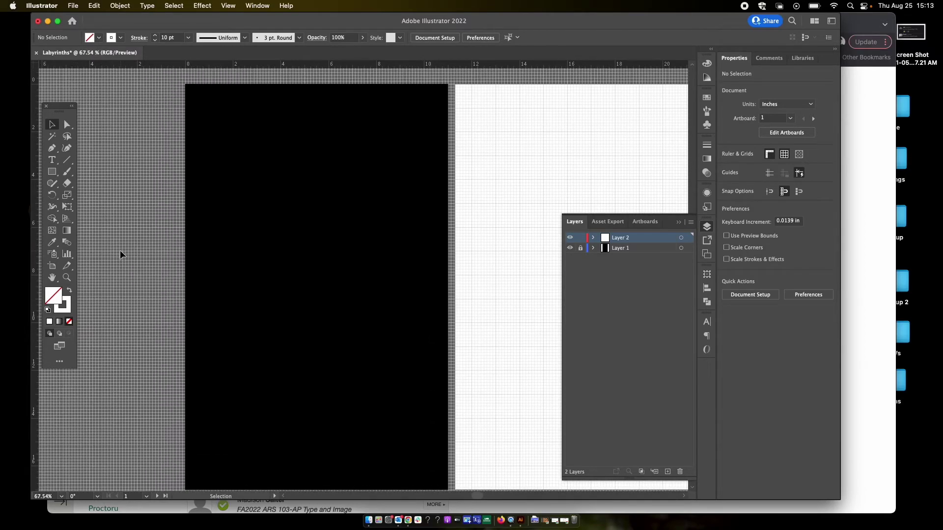
Step: Draw a white-outlined rectangle about 9.75 by 15.75 in inside the black artboard, and a second about 8.75 by 14.75 in nested within it
left_click(52, 172)
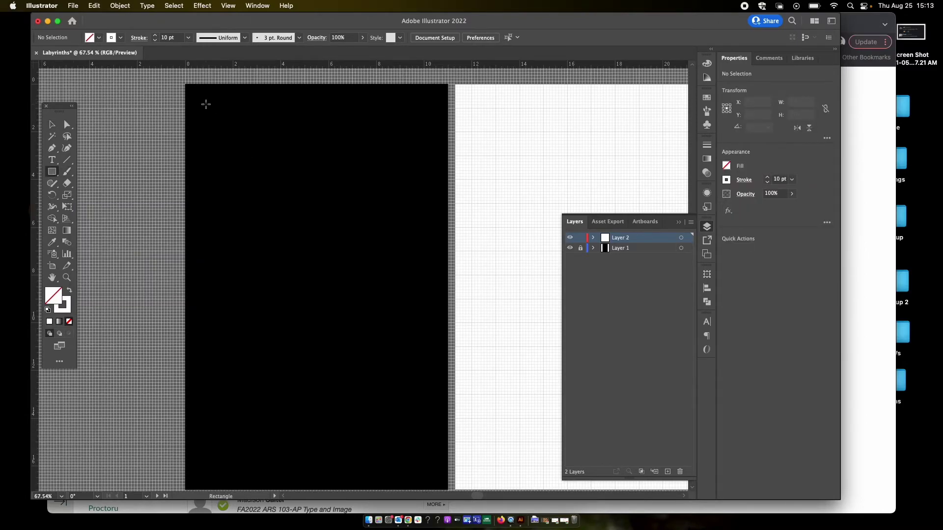
mouse_move(201, 99)
left_mouse_down()
mouse_move(307, 320)
mouse_move(446, 333)
mouse_move(368, 442)
mouse_move(401, 472)
mouse_move(429, 480)
mouse_move(429, 467)
mouse_move(433, 475)
left_mouse_up()
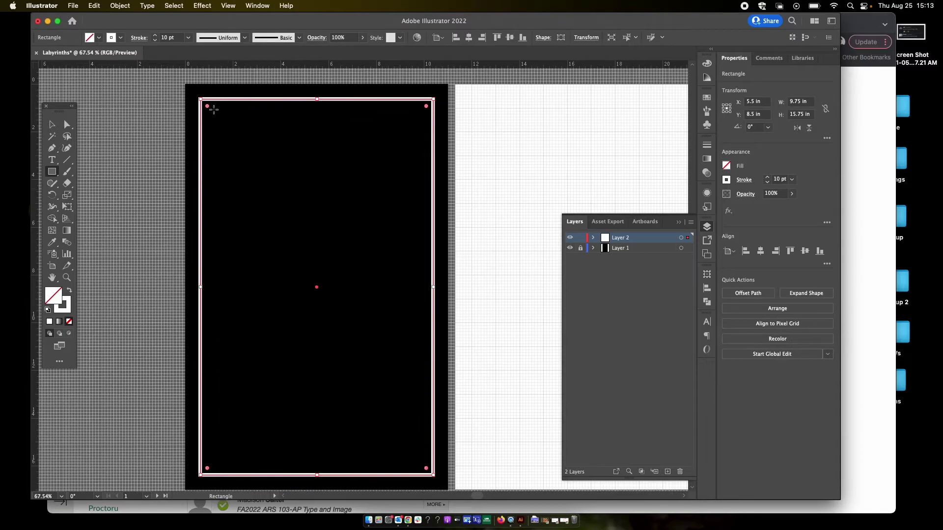
mouse_move(208, 107)
left_mouse_down()
mouse_move(281, 270)
mouse_move(400, 467)
mouse_move(430, 463)
mouse_move(418, 461)
left_mouse_up()
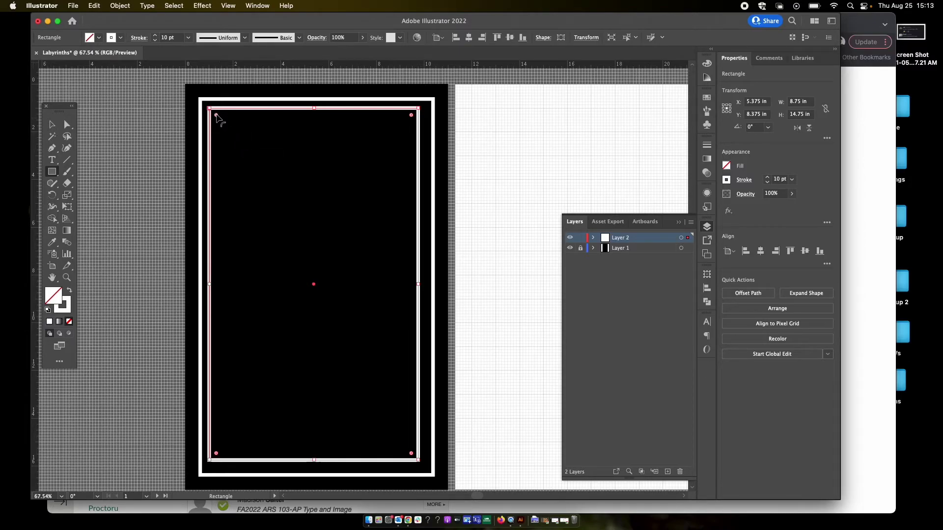
left_click_drag(216, 115, 261, 158)
key("super+z")
left_click(52, 125)
left_click(52, 171)
Step: Draw five more nested white-outlined rectangles inside the first two, including ones about 6.5 by 12.375 in, 4 by 8.125 in and 2.875 by 5.875 in
mouse_move(238, 137)
left_mouse_down()
mouse_move(372, 425)
mouse_move(395, 435)
left_mouse_up()
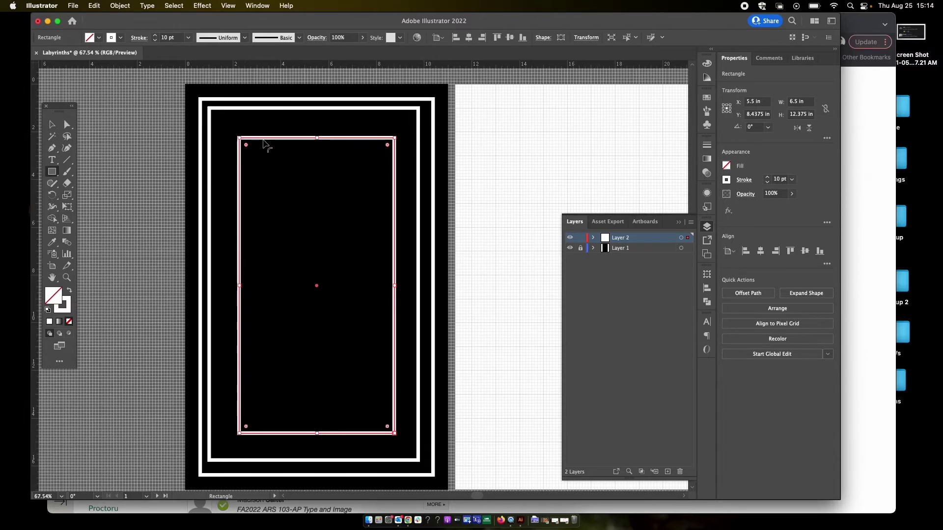
left_click_drag(223, 120, 409, 447)
left_click_drag(259, 178, 385, 419)
left_click_drag(274, 203, 370, 398)
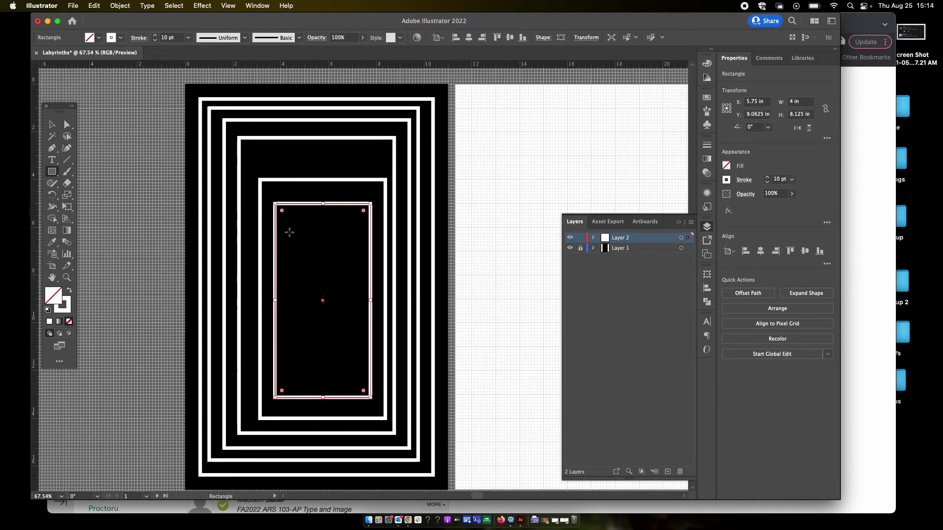
mouse_move(287, 230)
left_mouse_down()
mouse_move(358, 386)
mouse_move(355, 370)
left_mouse_up()
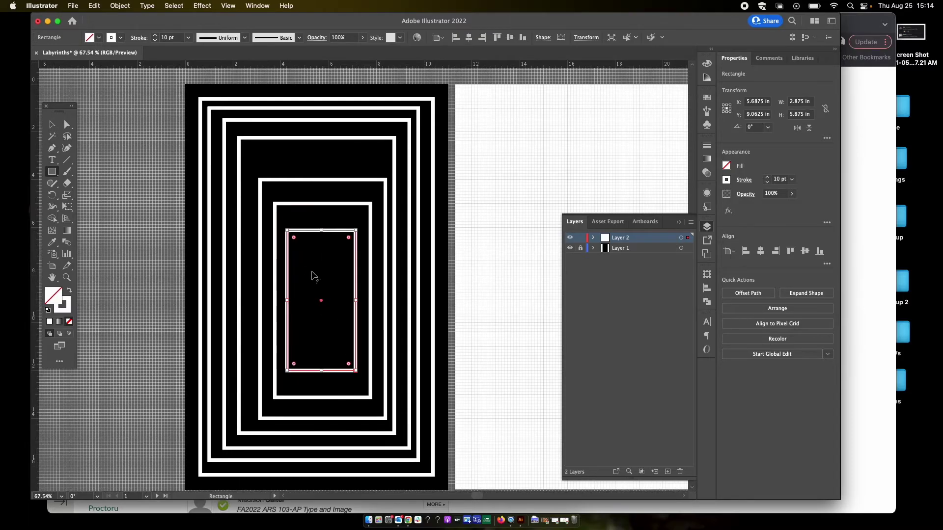
Step: Draw an innermost white-outlined rectangle about 1.75 by 3.75 in inside the nested set, and deselect it
left_click_drag(297, 256, 342, 348)
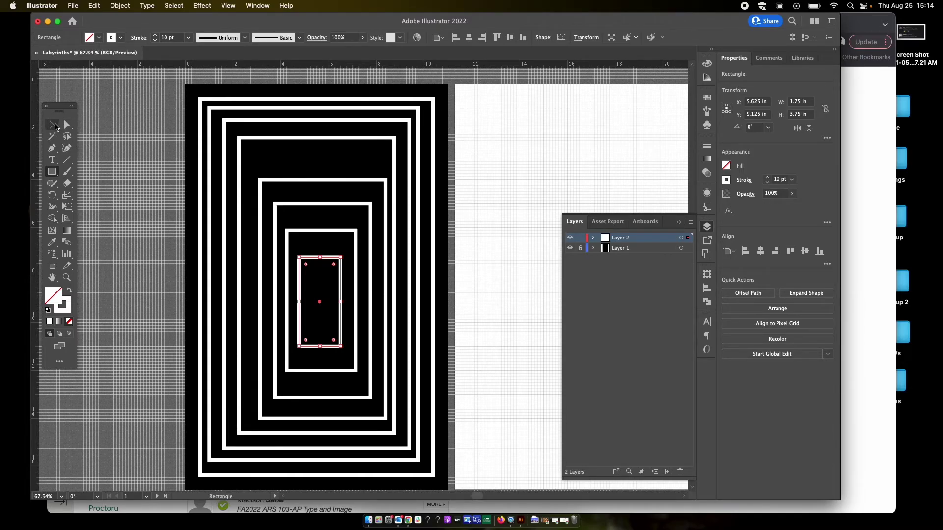
left_click(52, 127)
left_click(148, 113)
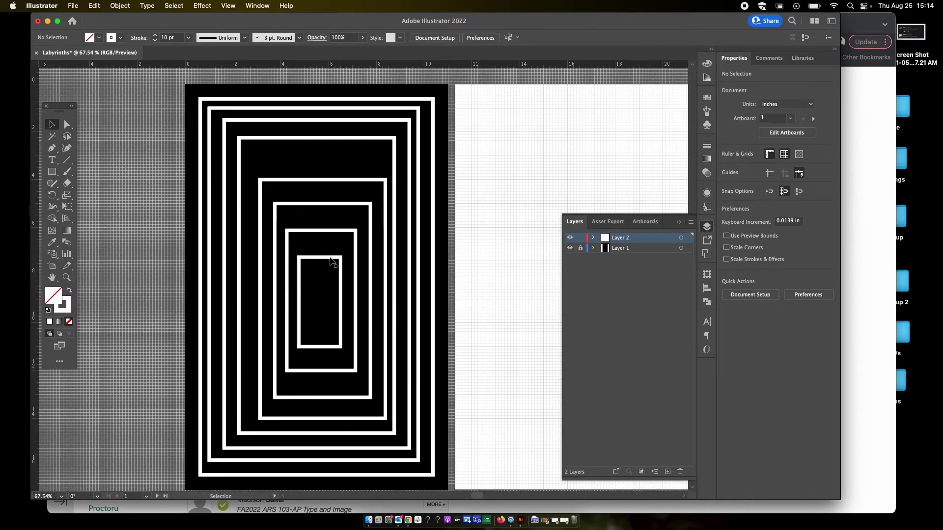
Step: Stretch the top edges of the four innermost rectangles upward for tighter spacing, making the inner two about 7.875 and 6.125 in high
left_click(330, 179)
left_click_drag(322, 180, 323, 153)
left_click(328, 207)
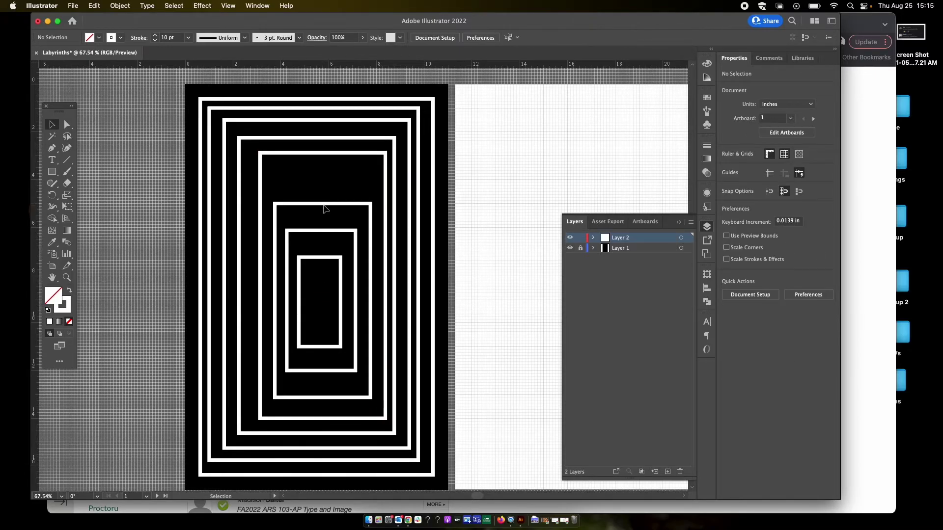
left_click(330, 207)
left_click_drag(322, 205, 322, 167)
left_click(327, 243)
left_click(328, 231)
left_click_drag(328, 231, 328, 183)
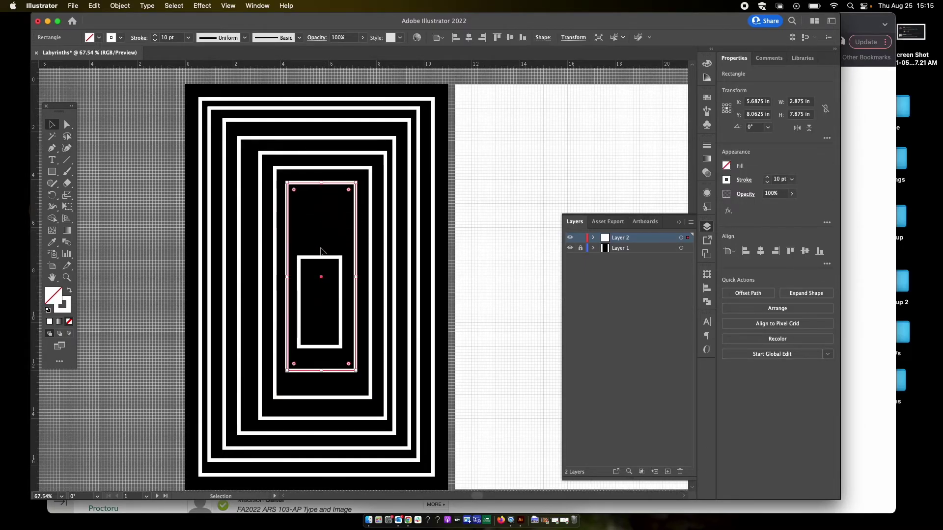
left_click(321, 258)
left_click_drag(322, 255, 321, 201)
Step: Stretch the bottom edges of the two innermost rectangles downward, making the smallest about 6.75 in high
left_click(322, 371)
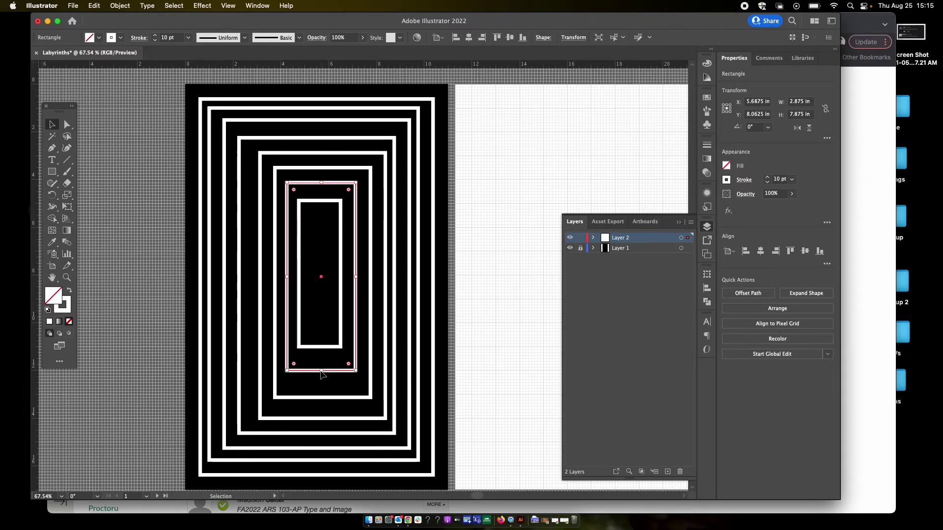
left_click(320, 372)
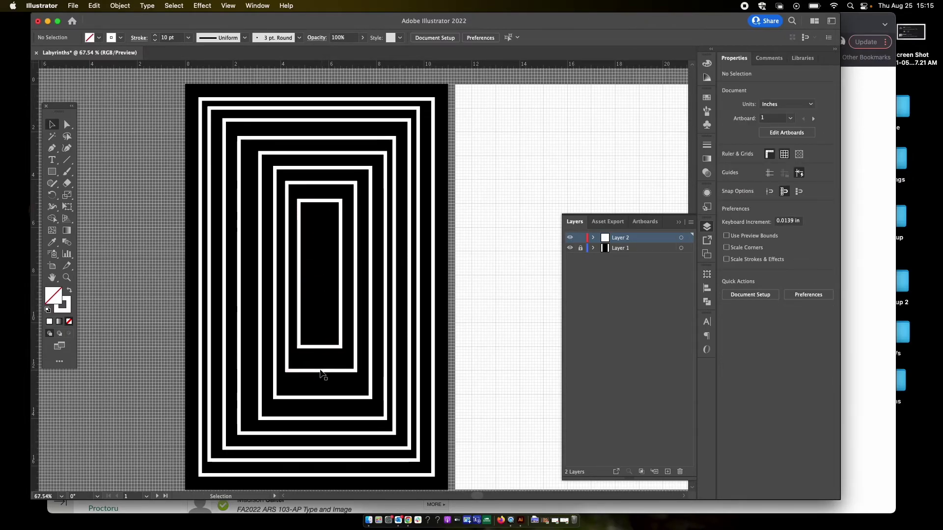
left_click(320, 372)
left_click_drag(320, 371, 321, 383)
left_click(324, 347)
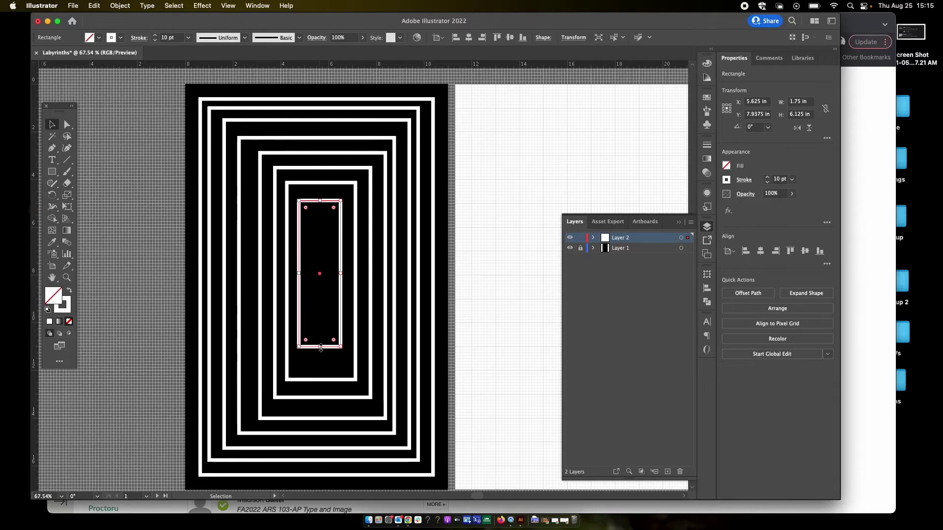
left_click_drag(320, 348, 322, 361)
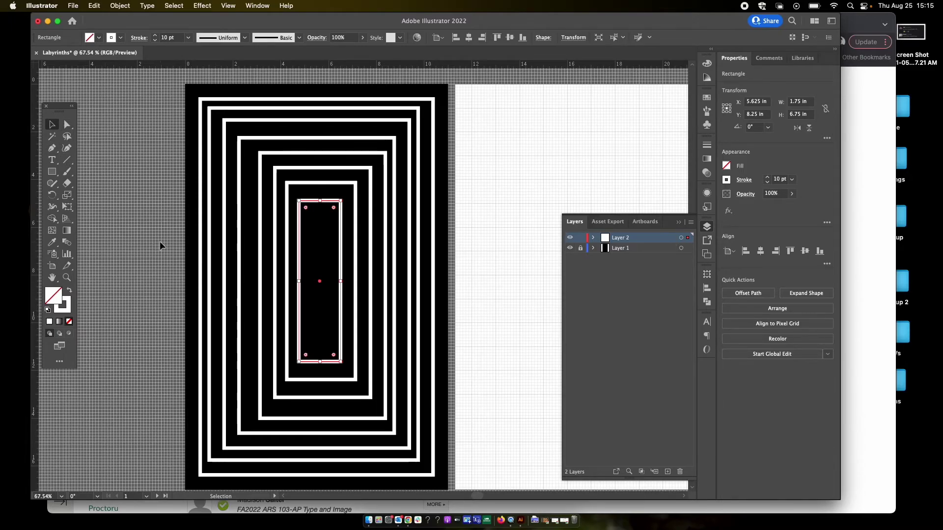
Step: Draw three vertical connecting lines across the upper corridors: 0.75 in at X 3.375 in, 0.5 in at X 7.375 in and 0.625 in at X 6.125 in
left_click(67, 160)
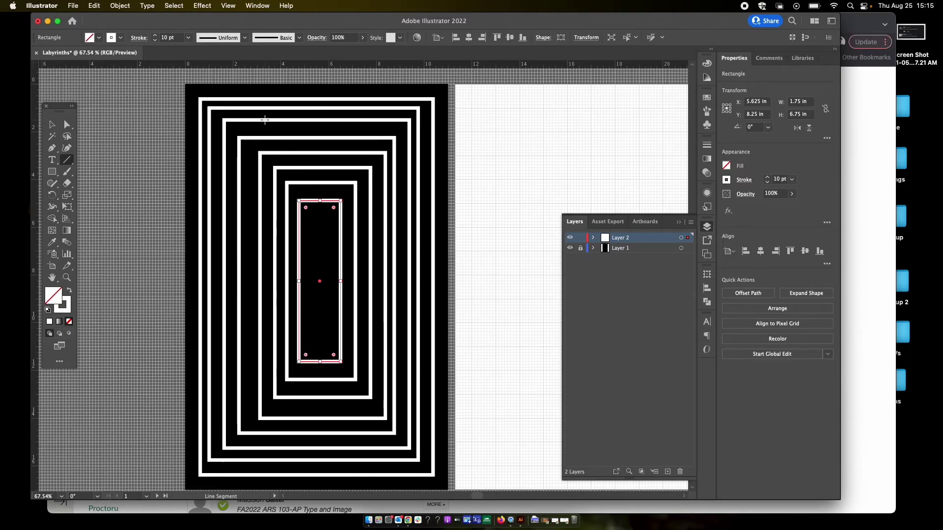
mouse_move(265, 119)
left_mouse_down()
mouse_move(269, 130)
mouse_move(303, 130)
mouse_move(247, 147)
mouse_move(314, 147)
mouse_move(223, 143)
mouse_move(290, 133)
mouse_move(259, 131)
mouse_move(265, 138)
left_mouse_up()
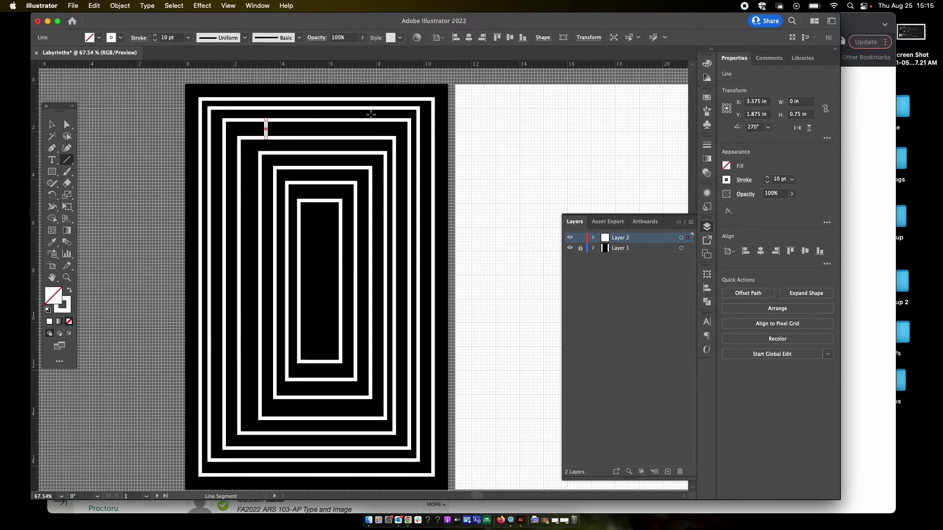
left_click_drag(361, 107, 361, 120)
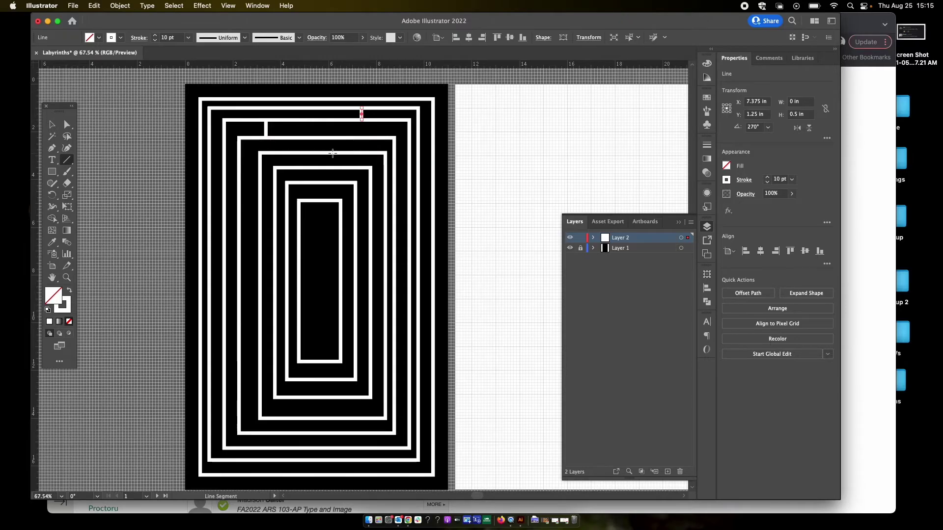
left_click_drag(332, 152, 331, 168)
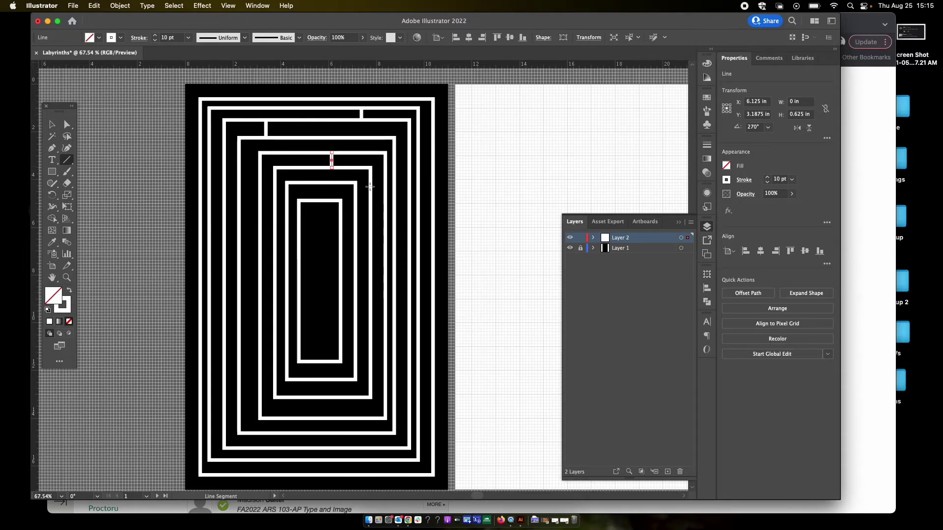
Step: Draw three horizontal connecting lines across the side corridors: 0.625 in at Y 6.25 in, 0.375 in at Y 9.5 in and 0.875 in at Y 10.625 in
left_click_drag(355, 233, 370, 233)
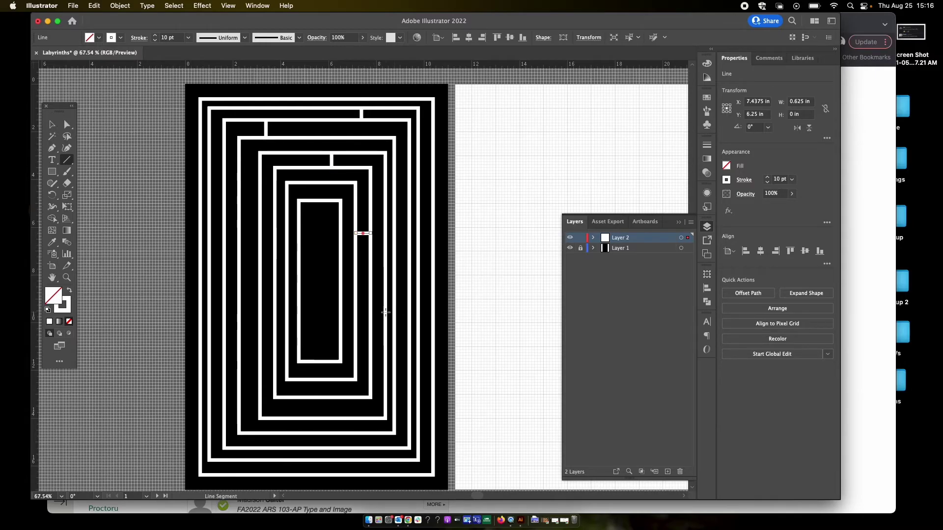
left_click_drag(387, 311, 396, 311)
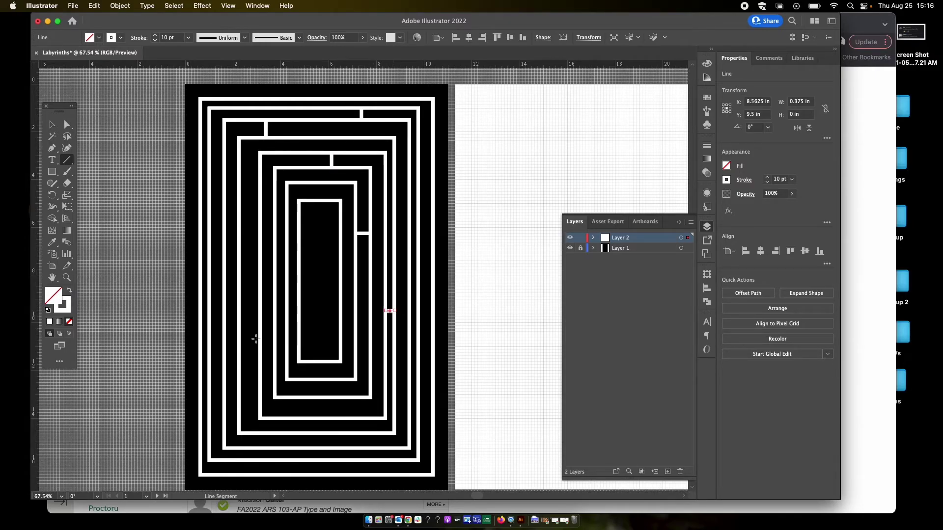
left_click_drag(238, 337, 261, 337)
Step: Draw a horizontal Pen wall from X 2.25 in to X 3.125 in at Y 5.5 in, and end the path
left_click(52, 148)
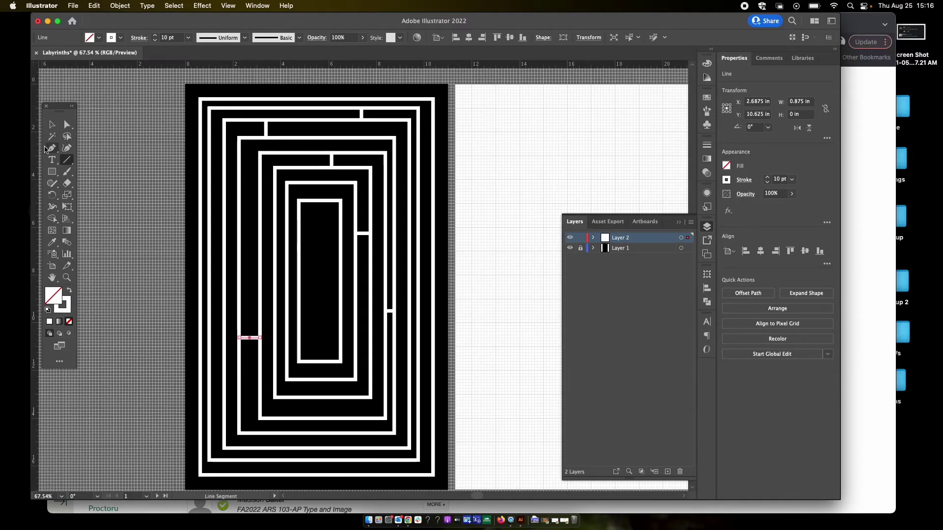
left_click(239, 215)
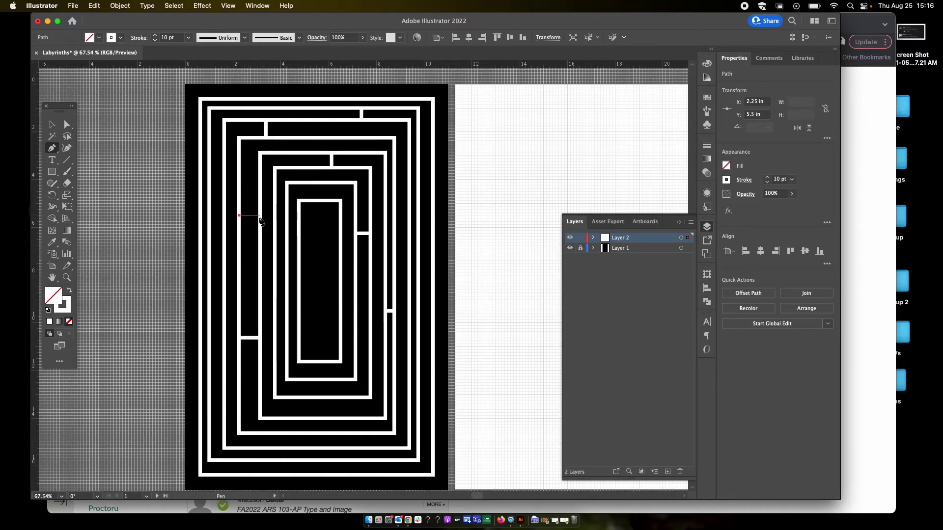
left_click(260, 215)
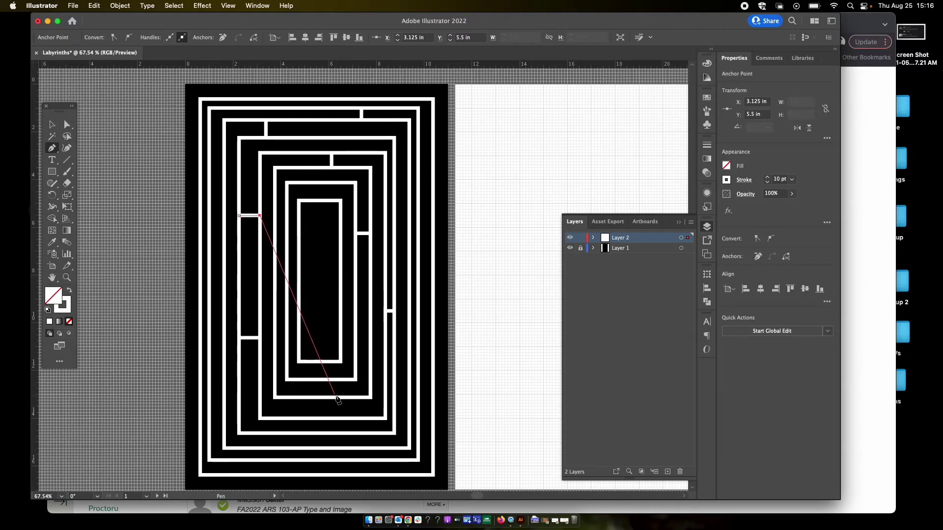
key("v")
Step: Add a vertical Pen wall at X 5.375 in from Y 14 to 13.125 in, and a 0.625 in horizontal line at Y 9 in between the innermost rectangles
key("p")
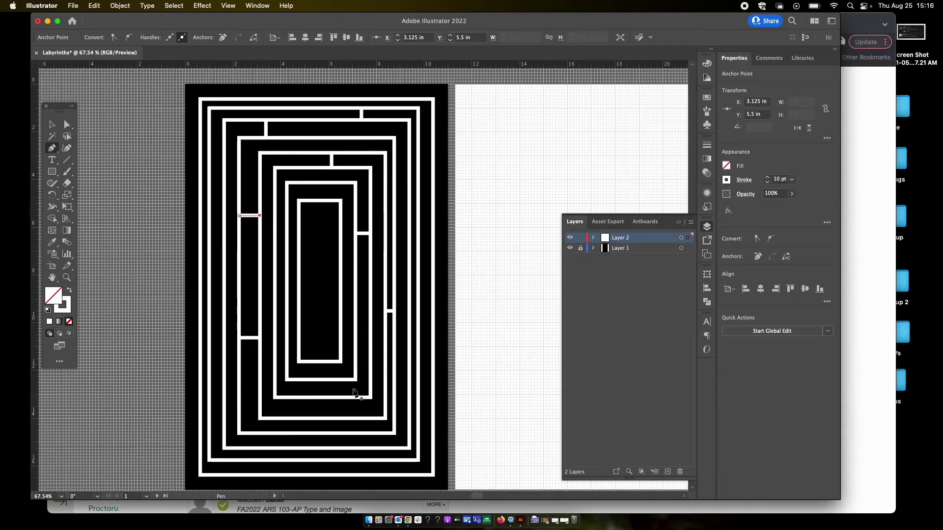
left_click(314, 419)
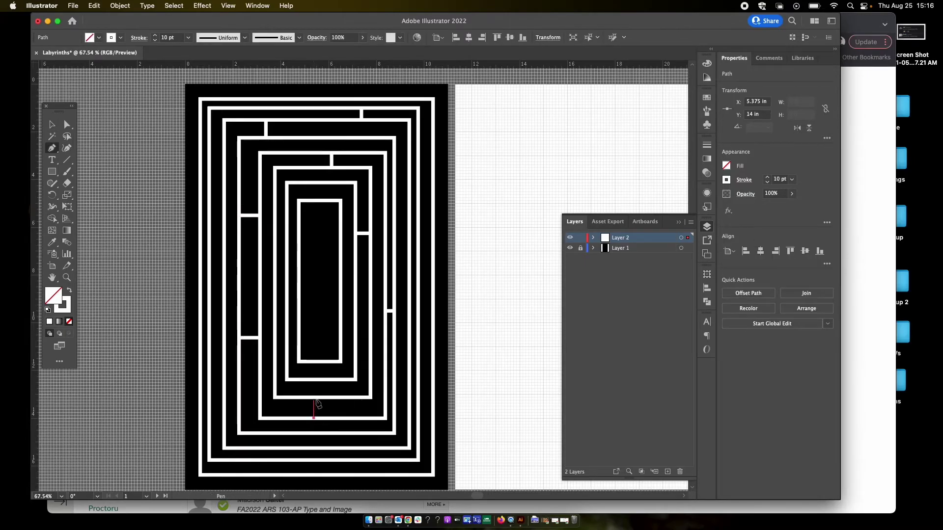
left_click(313, 398)
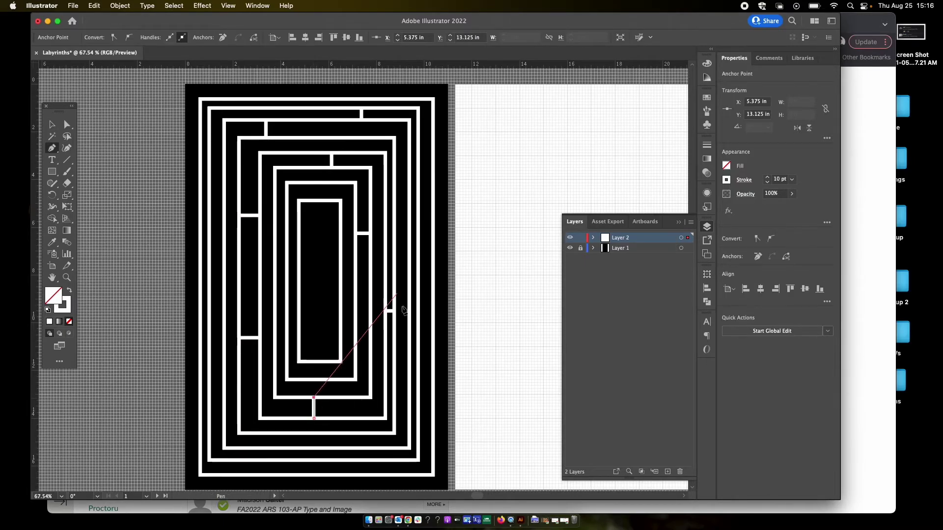
key("v")
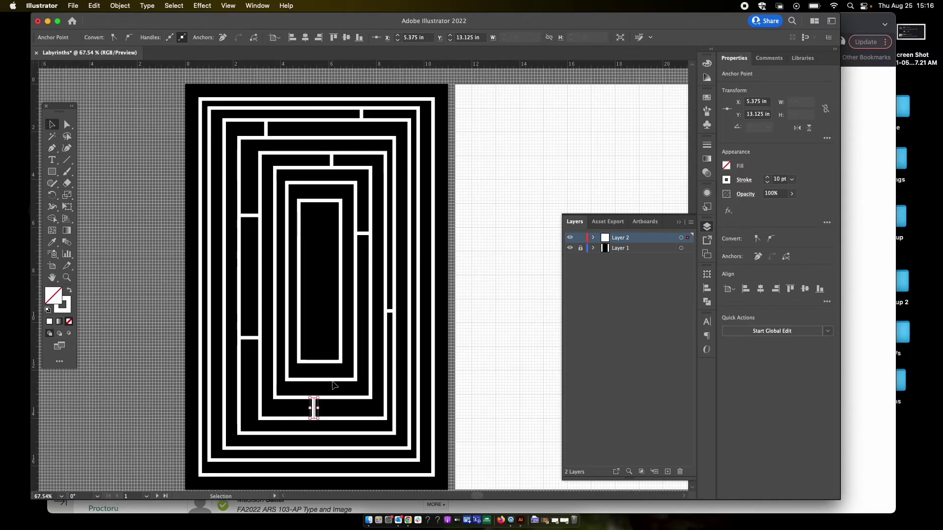
left_click(66, 161)
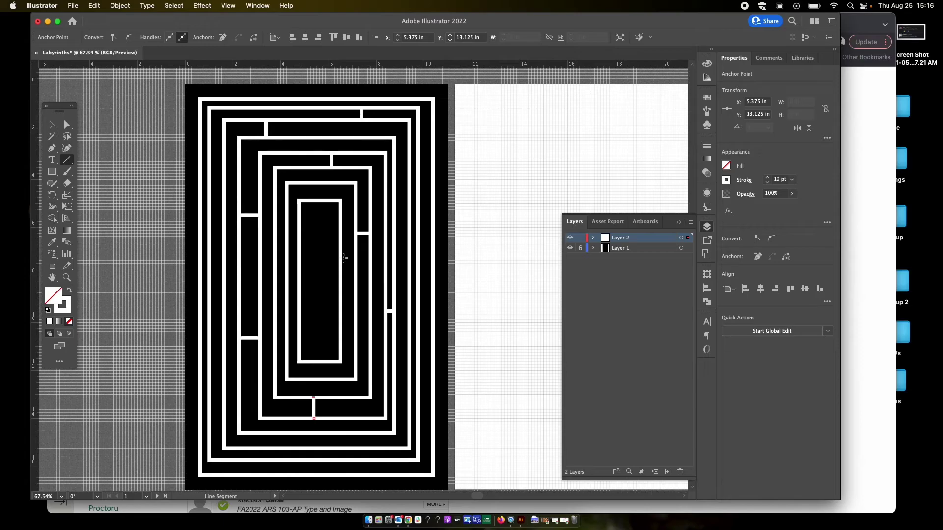
left_click_drag(340, 299, 355, 298)
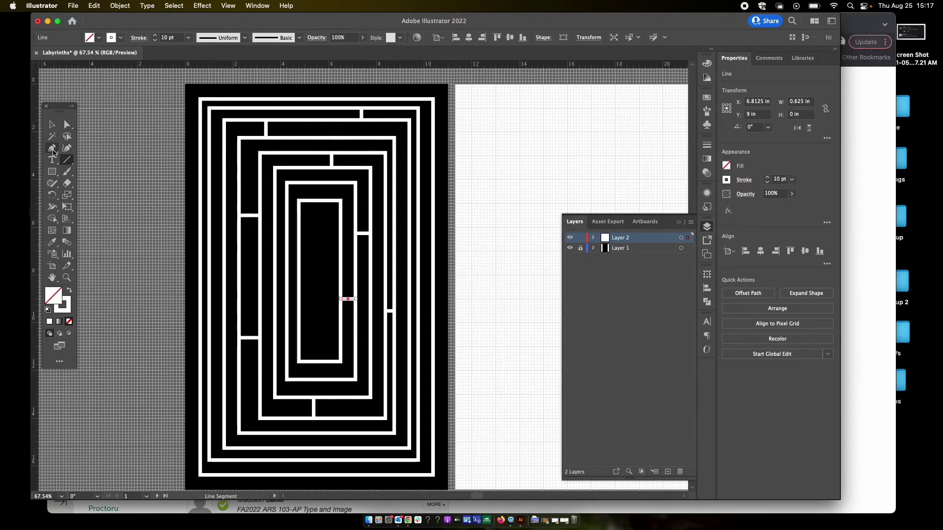
Step: Add two anchor points on the fourth rectangle's top edge, at X 4.25 in and X 4.875 in
left_click(53, 150)
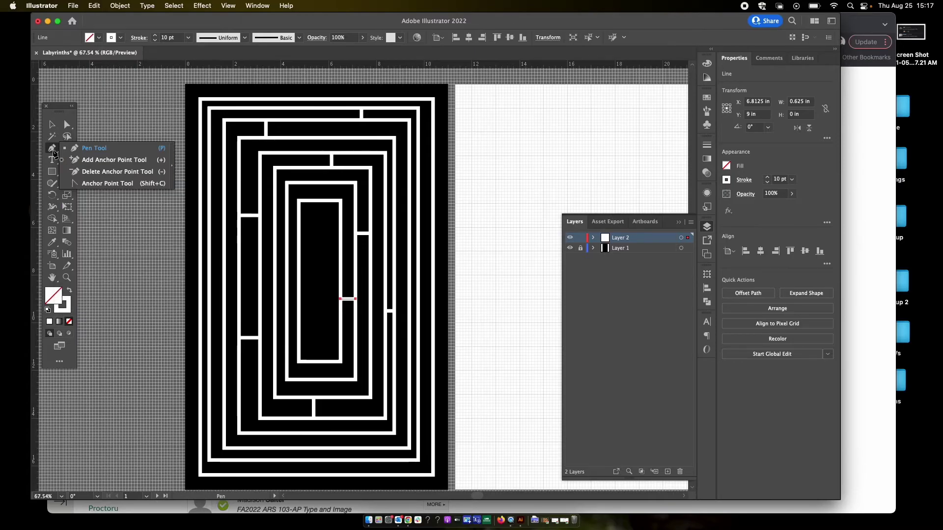
left_click(134, 161)
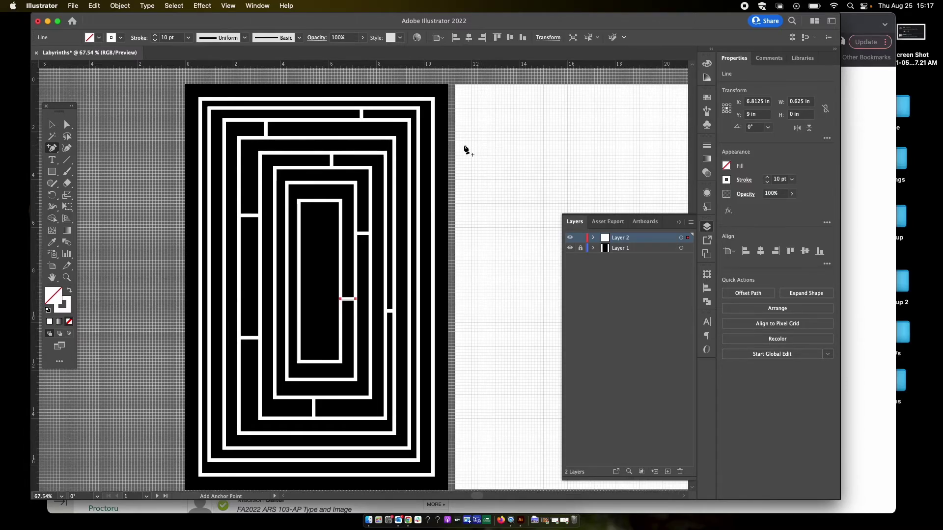
left_click(287, 138)
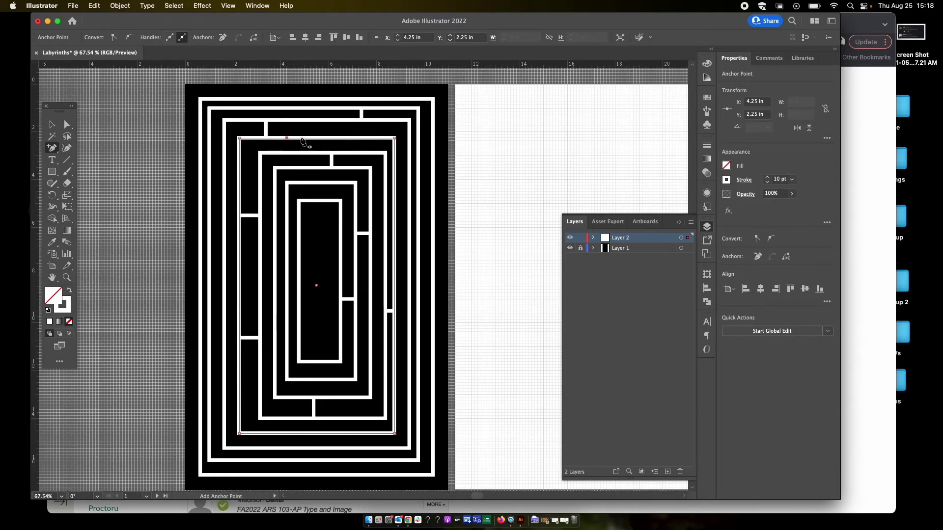
key("super+1")
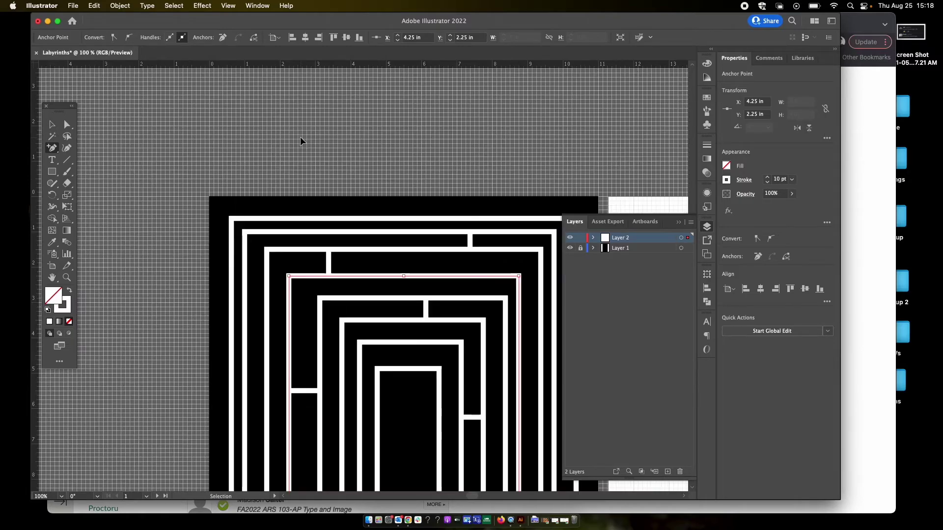
key("super+equal")
key("super+equal")
key("super+equal")
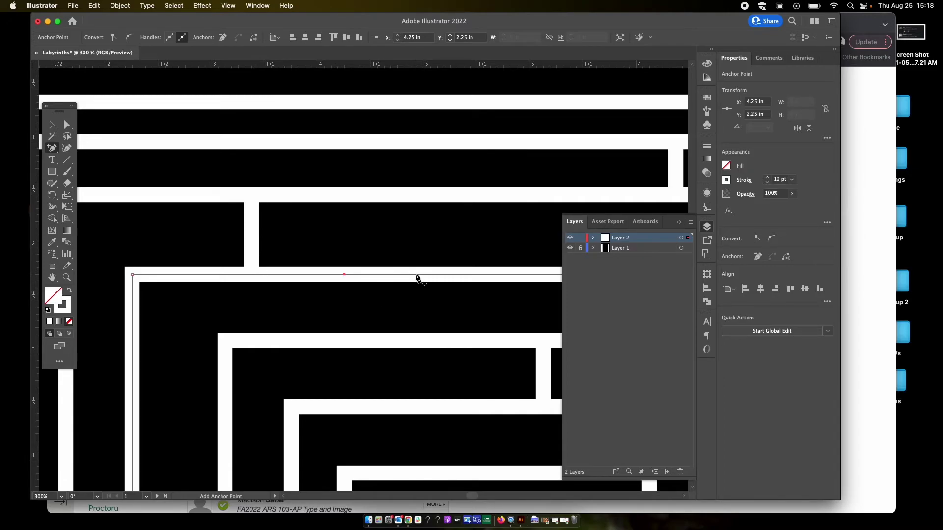
left_click(344, 275)
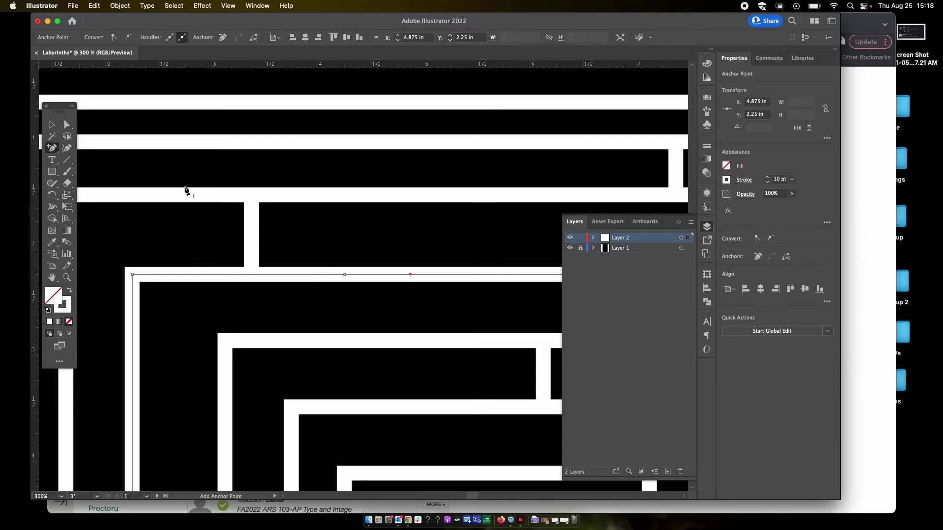
Step: Directly select the anchor point at X 4.25 in on the fourth rectangle's top edge and cut the path there
left_click(67, 127)
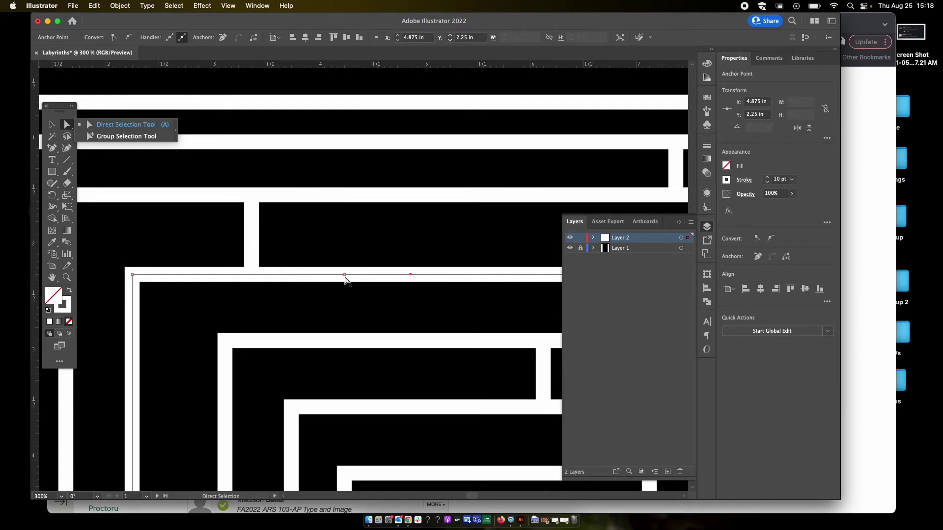
left_click(344, 275)
left_click(344, 275)
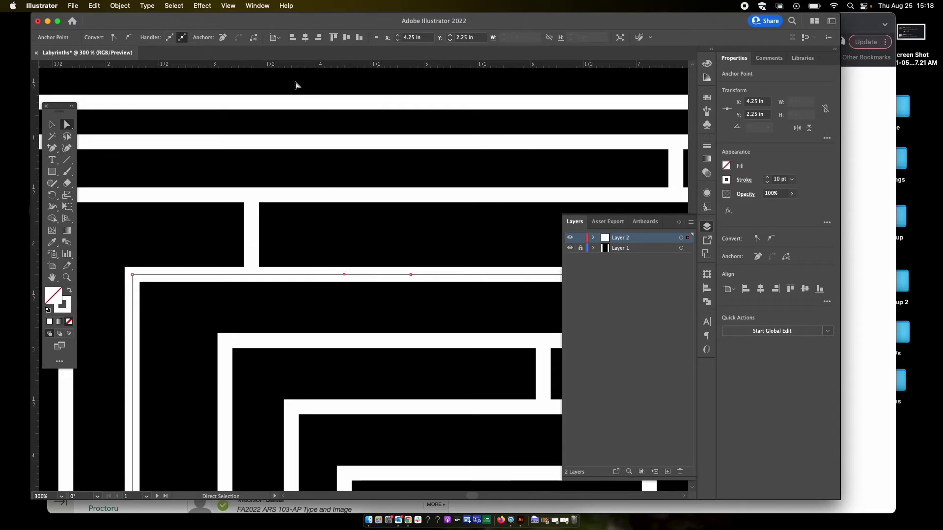
left_click(252, 39)
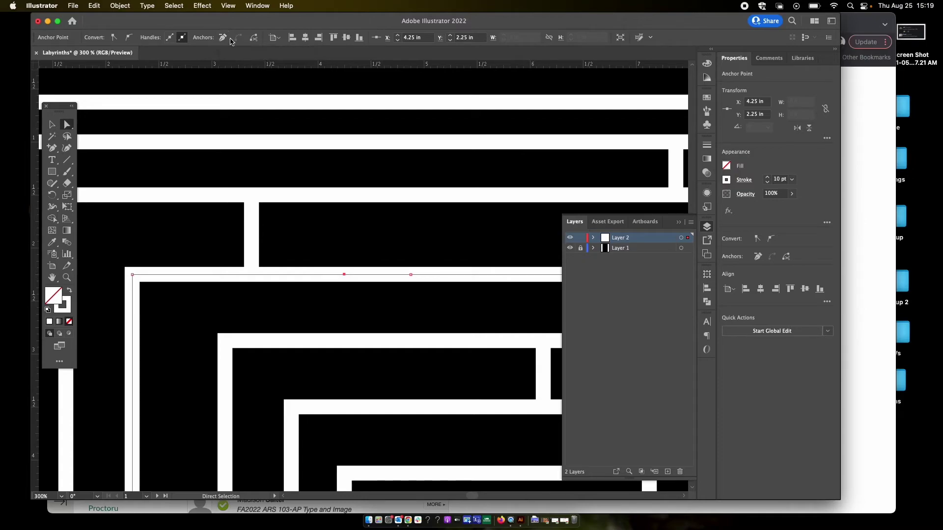
left_click(255, 42)
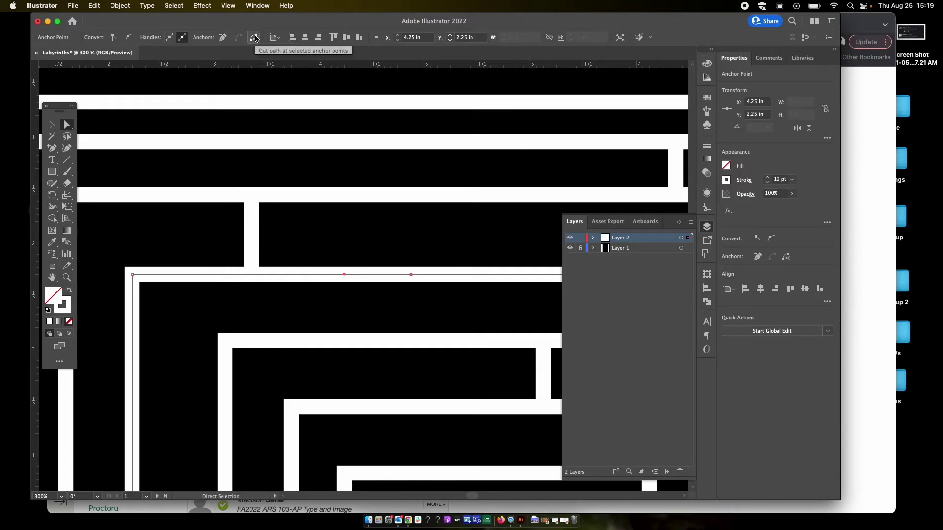
left_click(255, 38)
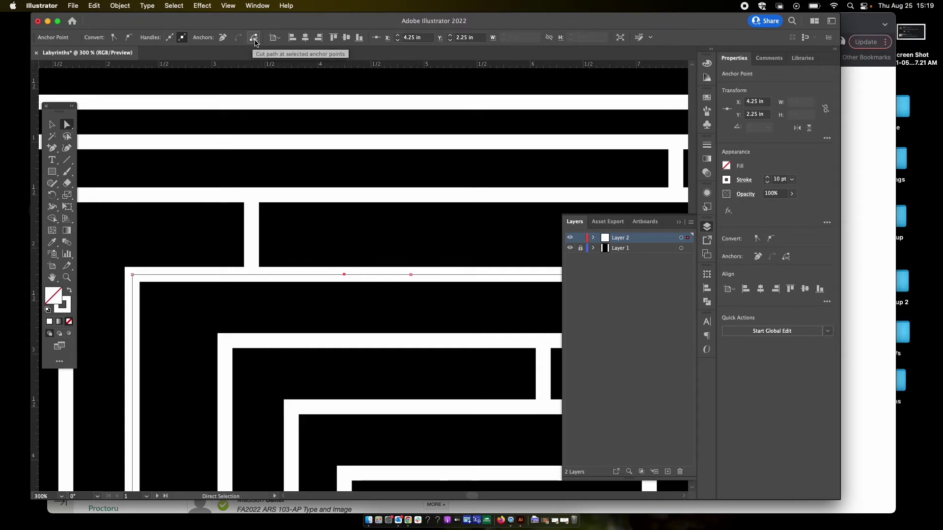
left_click(255, 42)
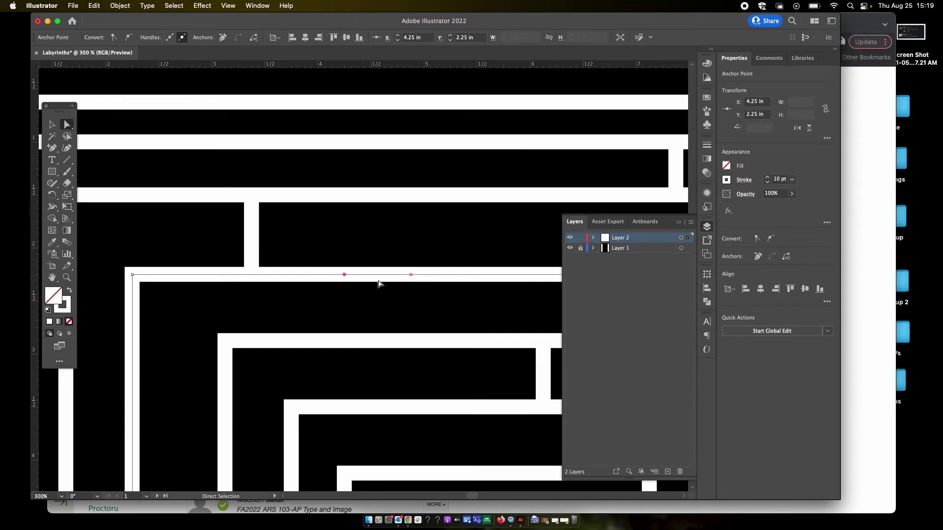
Step: Cut the fourth rectangle's top edge at X 4.875 in and delete the 0.625 in segment between the two cuts
left_click(411, 275)
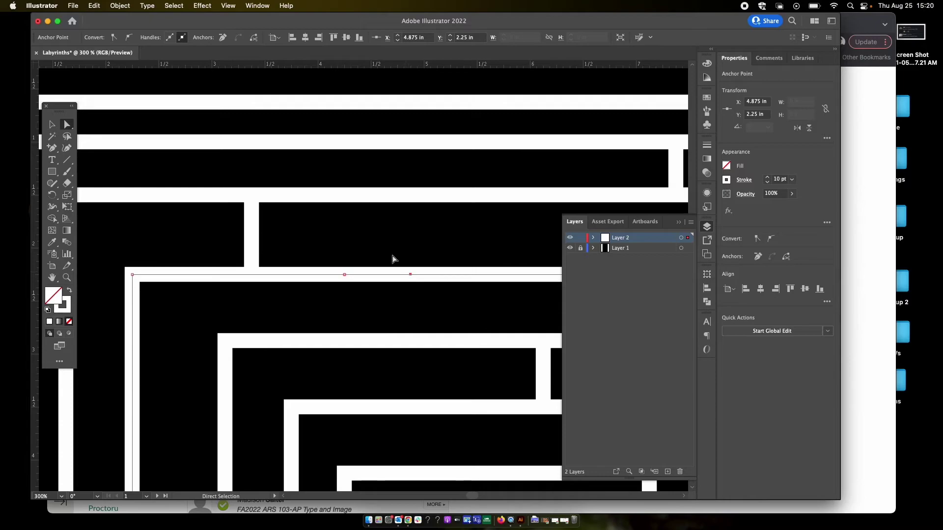
left_click(254, 39)
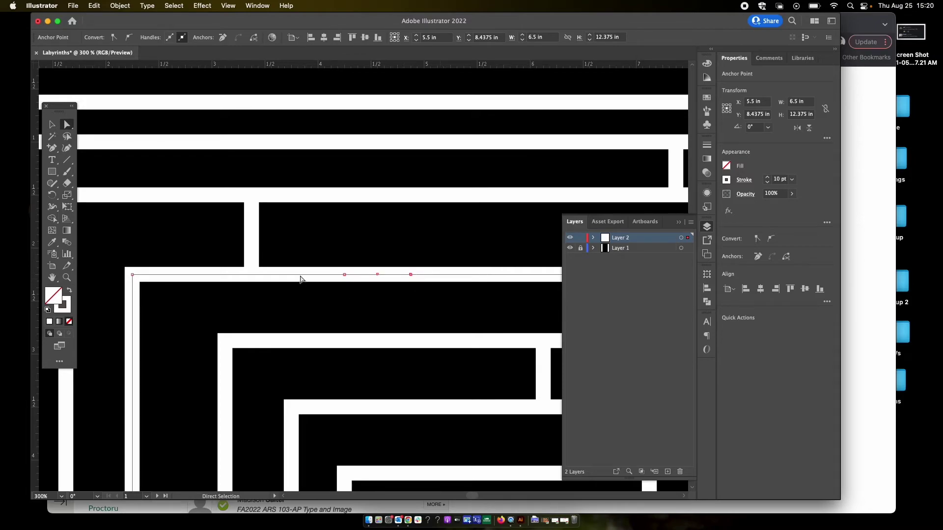
left_click(391, 276)
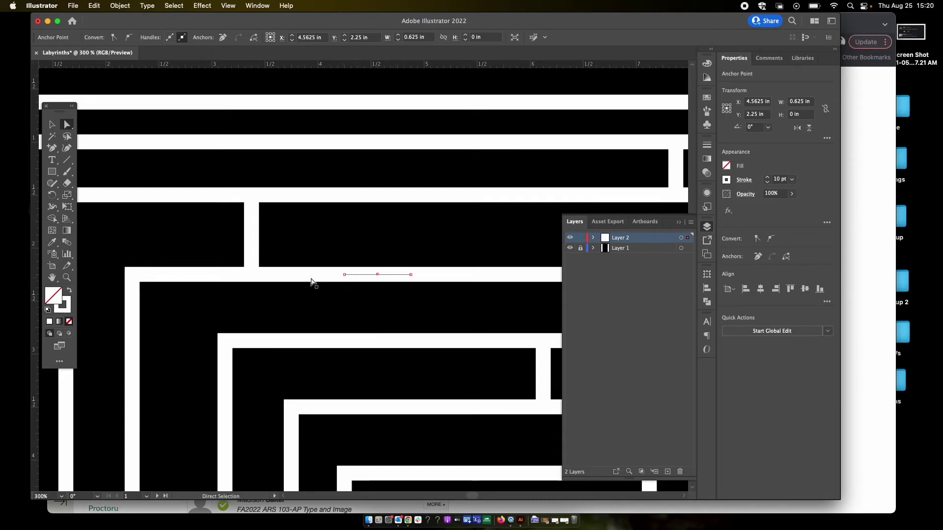
left_click(379, 274)
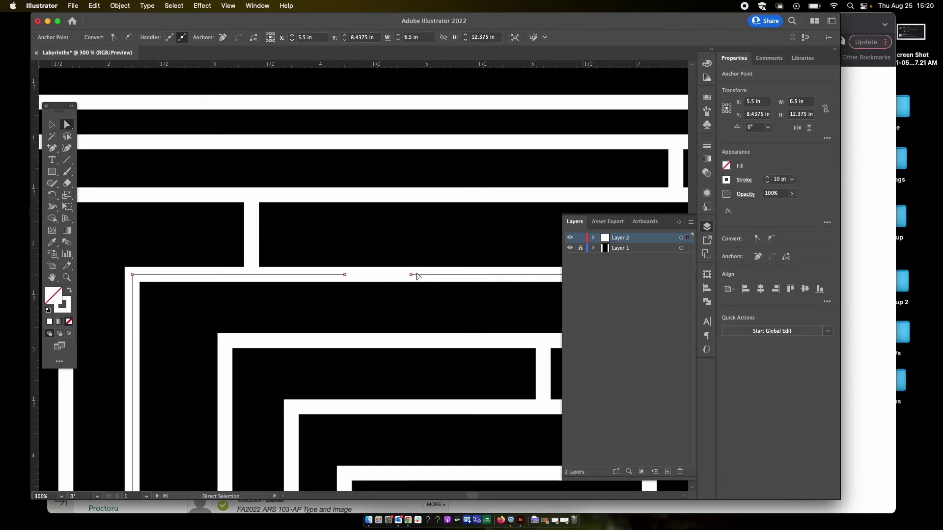
left_click(391, 278)
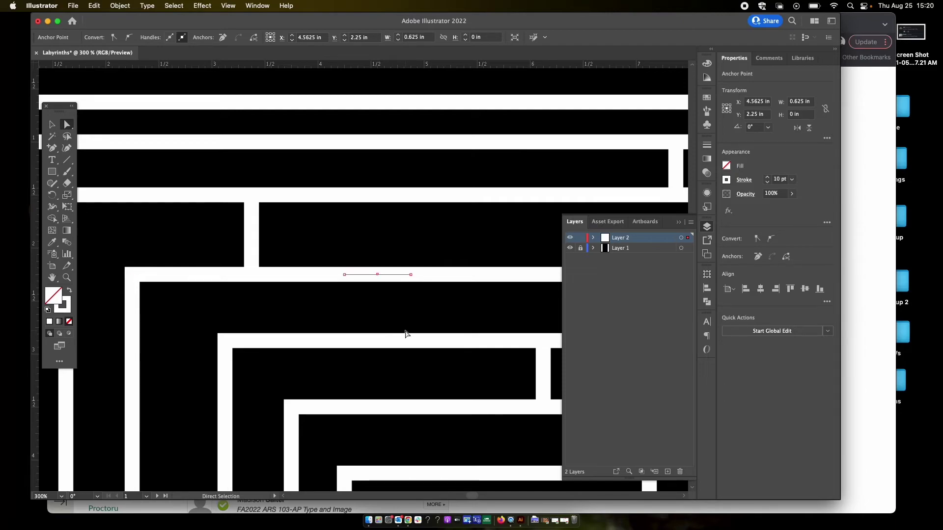
key("Delete")
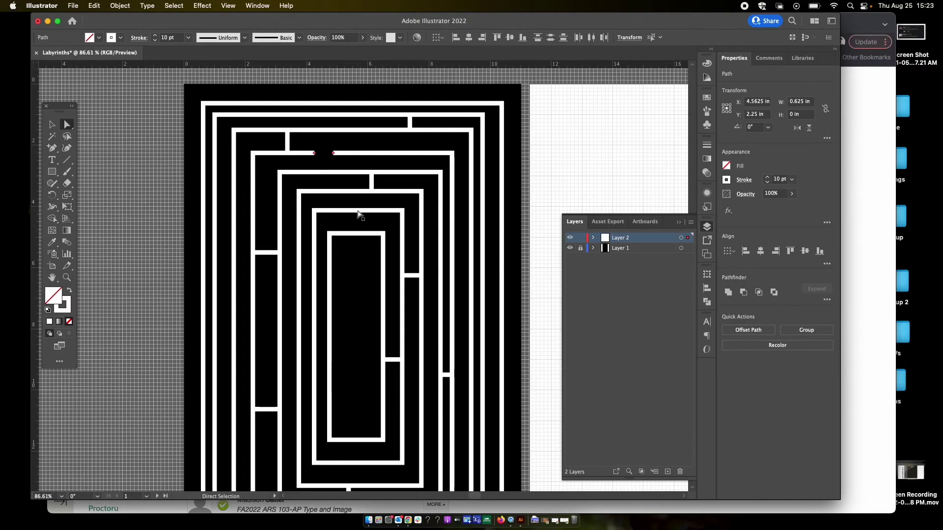
Step: Review the whole rectangular maze and the blank artboard beside it
scroll(360, 213, "down", 3)
scroll(360, 213, "right", 2)
scroll(360, 213, "down", 3)
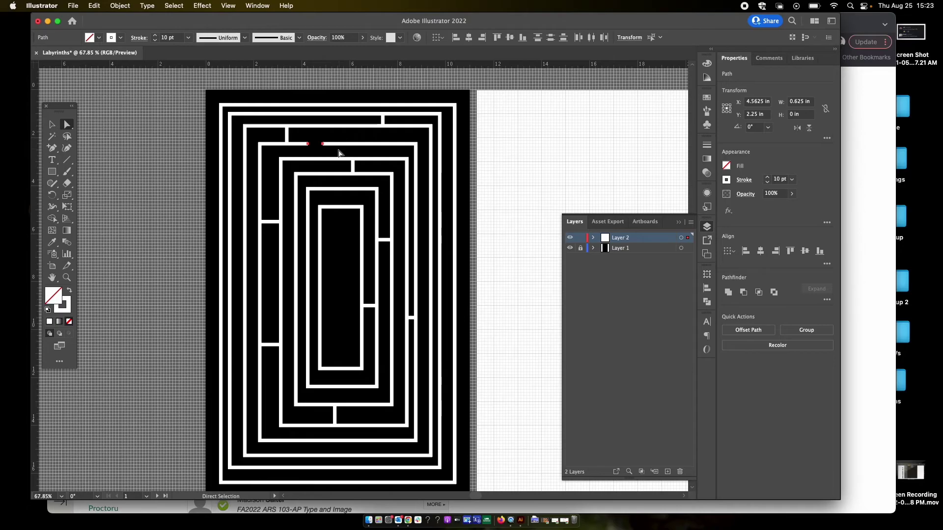
scroll(338, 193, "down", 1)
scroll(339, 193, "right", 3)
scroll(339, 193, "down", 1)
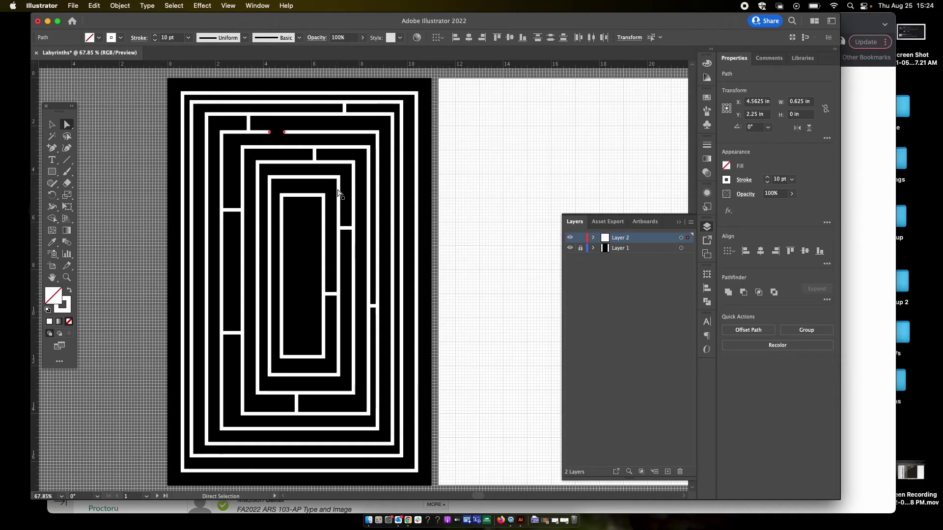
scroll(445, 186, "right", 3)
scroll(445, 187, "right", 5)
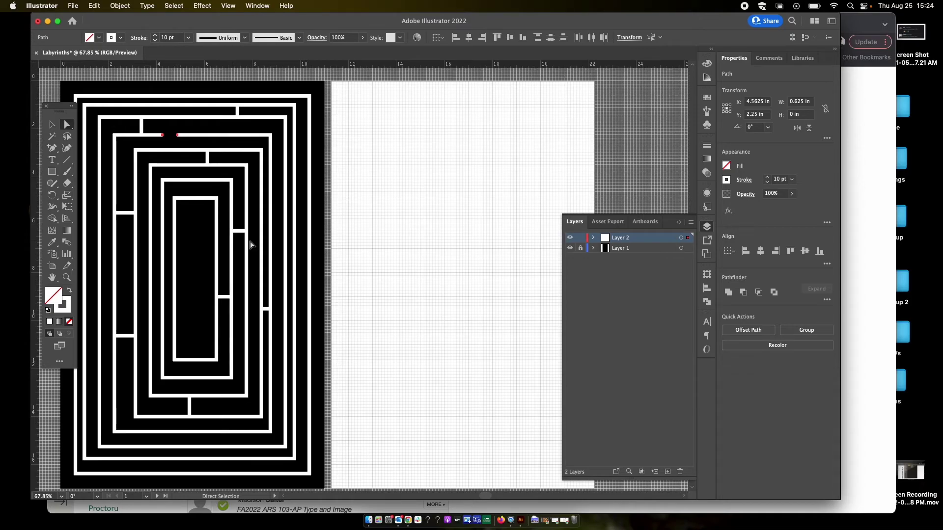
scroll(255, 243, "left", 1)
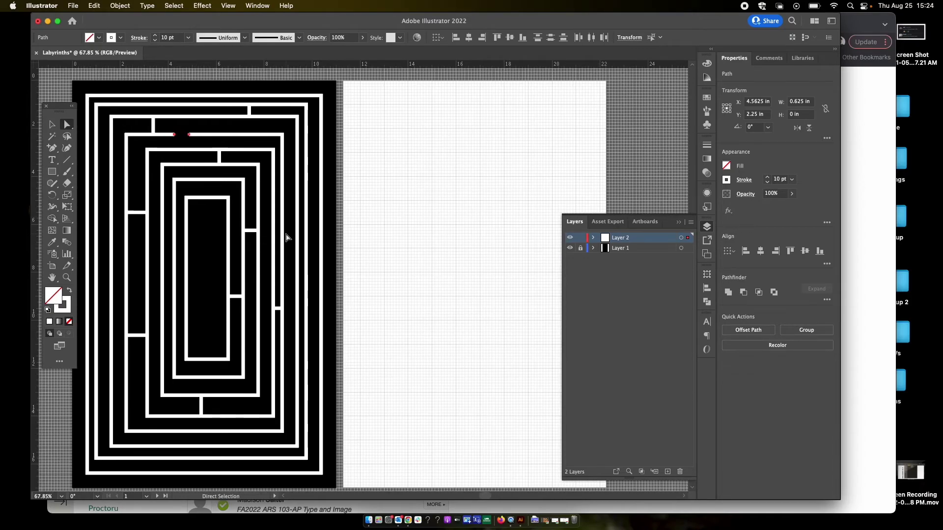
scroll(288, 238, "right", 3)
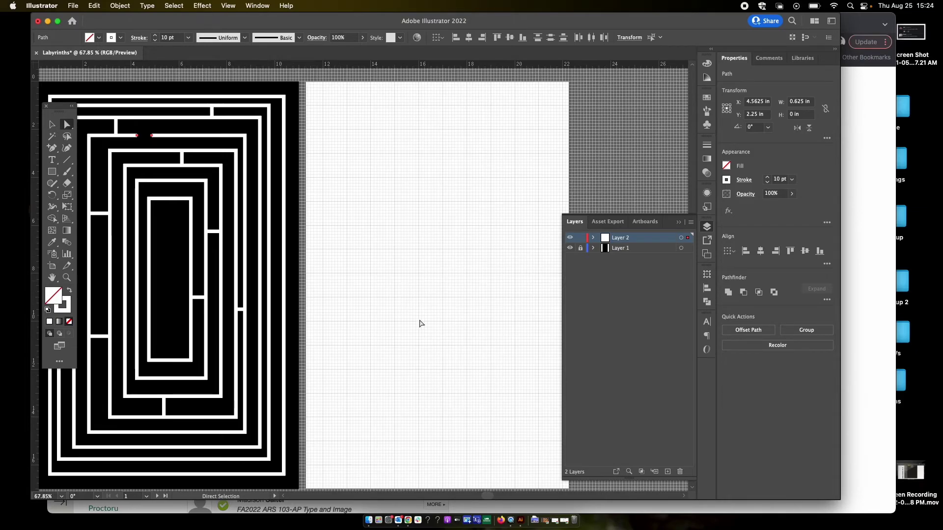
scroll(292, 210, "right", 2)
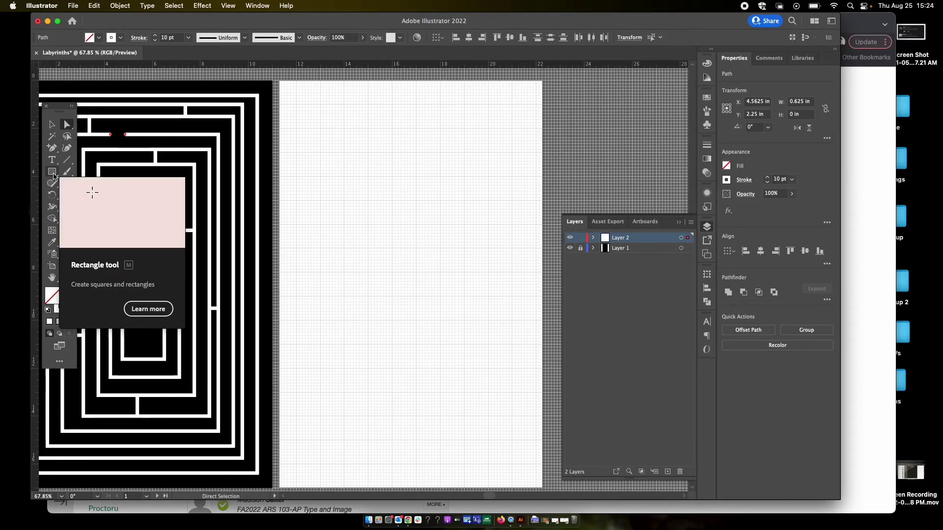
Step: Create a 10 in by 10 in circle on the second artboard with the Ellipse tool
left_click_drag(54, 176, 104, 196)
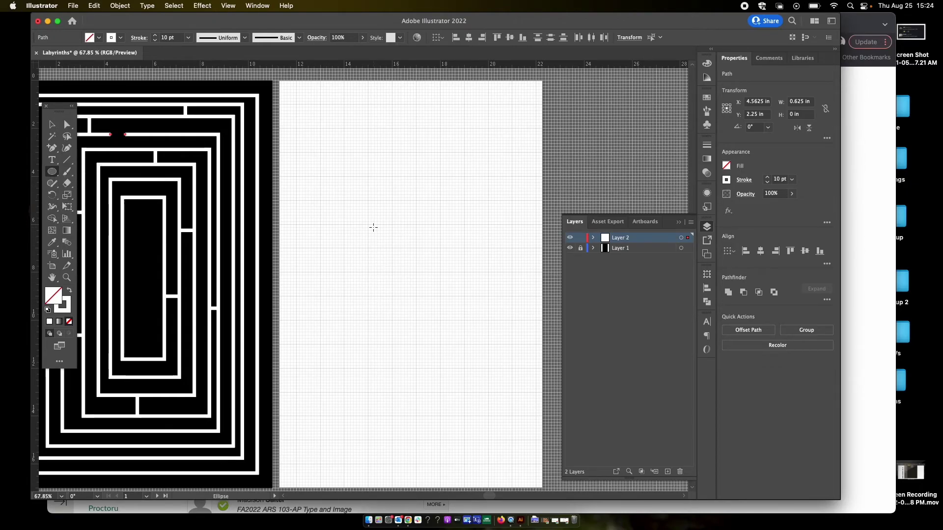
left_click(373, 227)
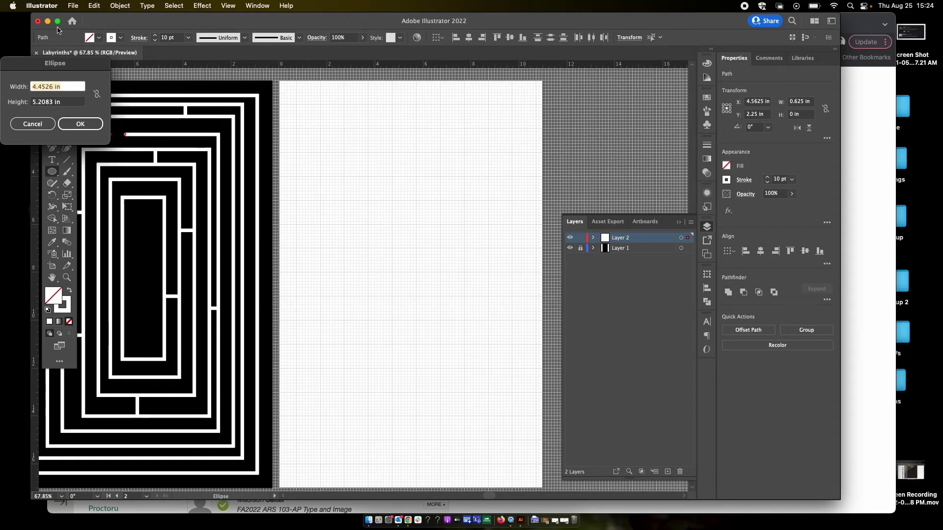
left_click_drag(68, 64, 389, 198)
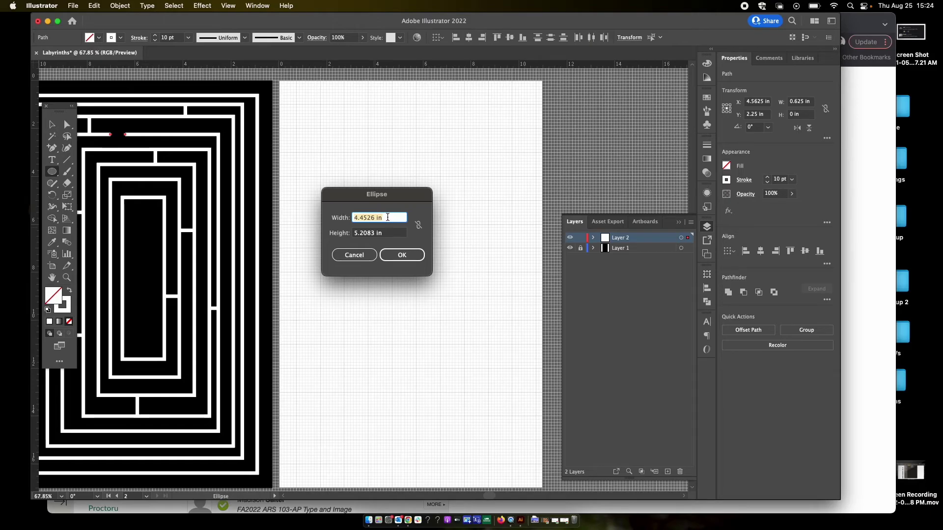
type("10")
key("Tab")
type("10")
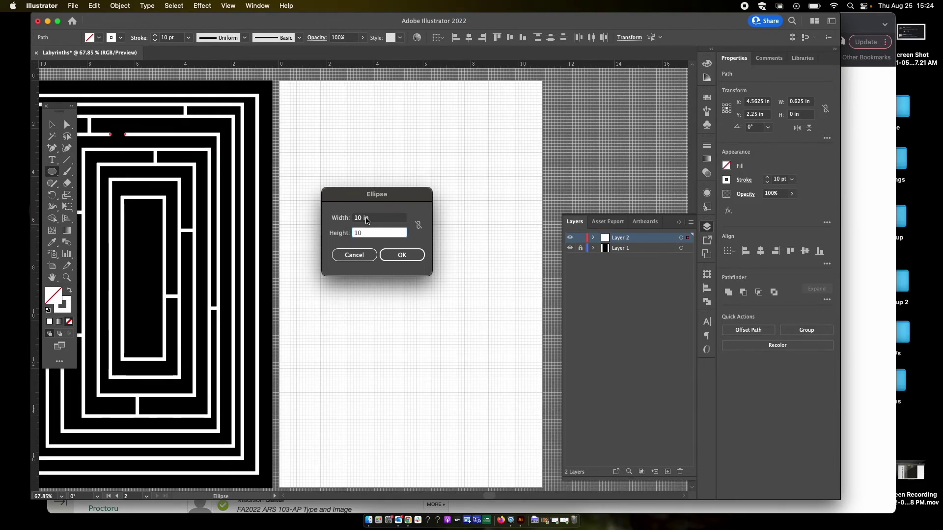
left_click(408, 257)
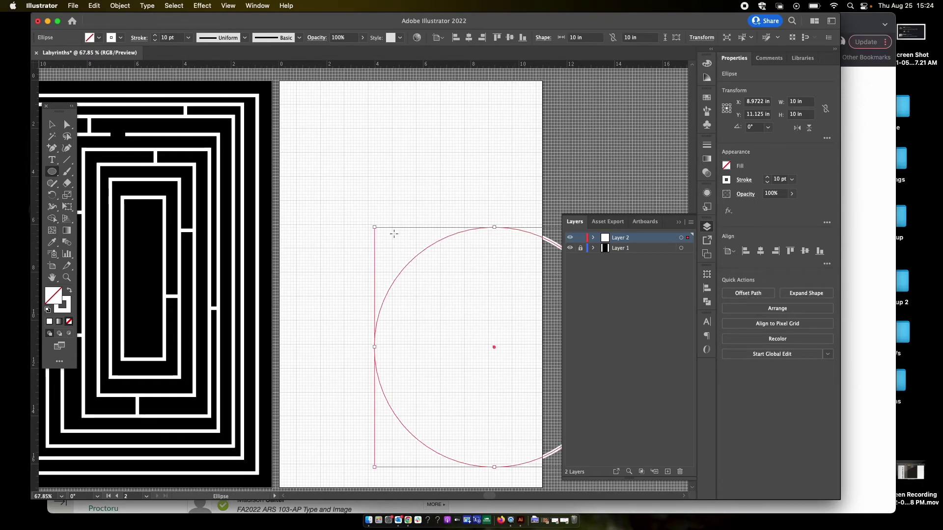
Step: Set the circle's stroke color to black, 000000
double_click(63, 306)
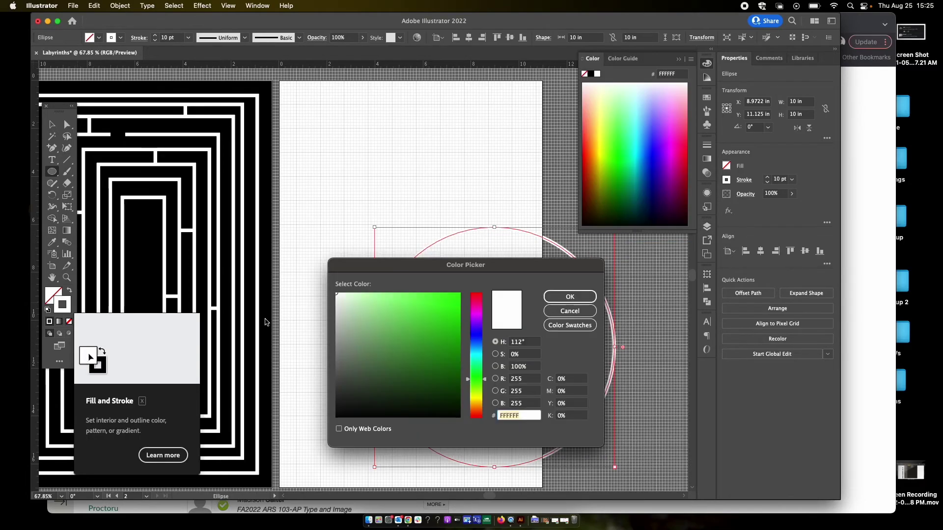
type("000000")
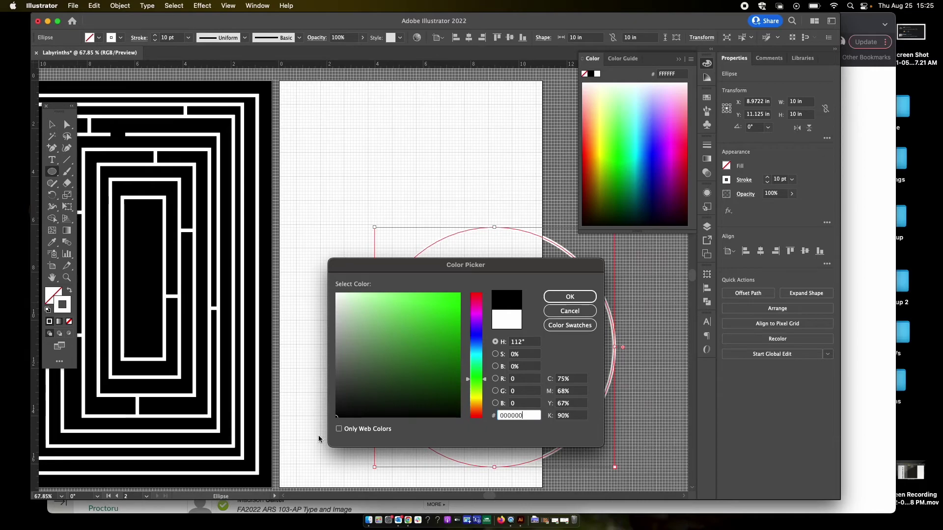
left_click(569, 297)
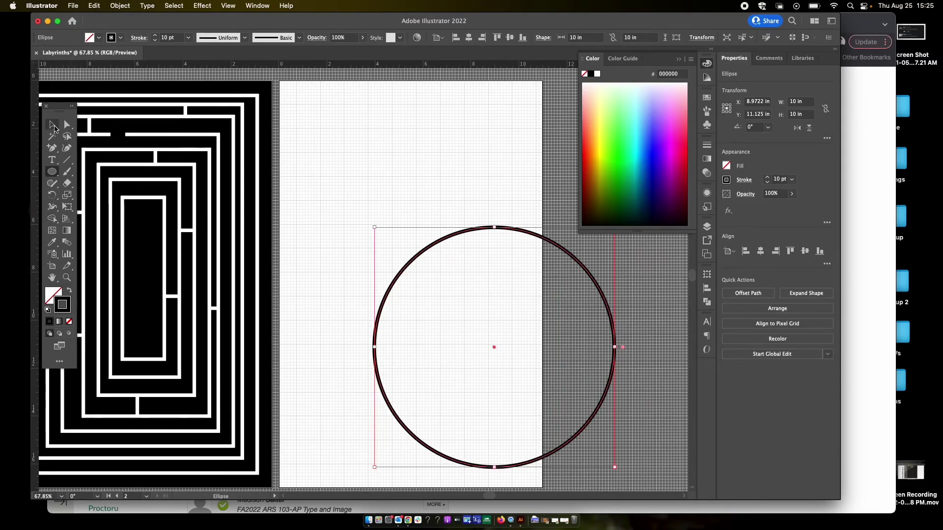
Step: Move the circle onto the second artboard, centered at X 5.4722 in and Y 9 in, and deselect it
left_click(52, 125)
left_click(646, 301)
left_click_drag(599, 294, 517, 243)
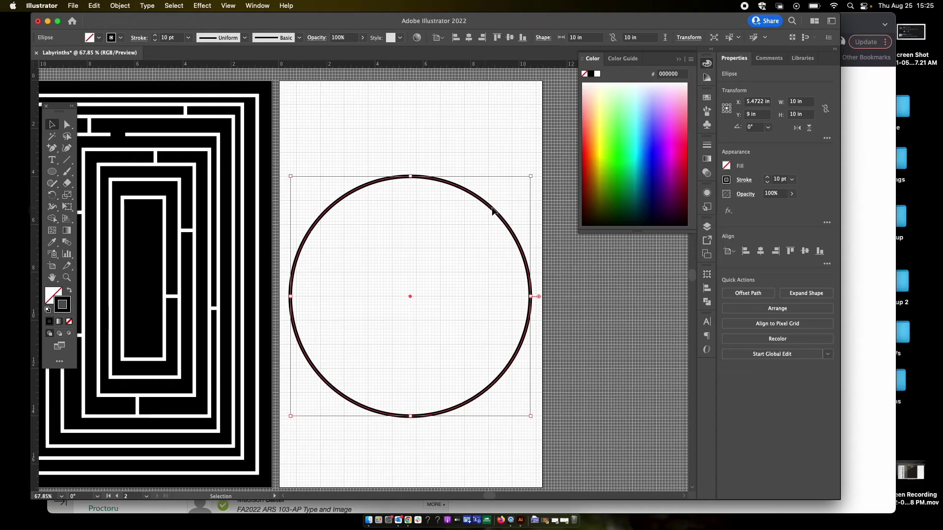
left_click(499, 108)
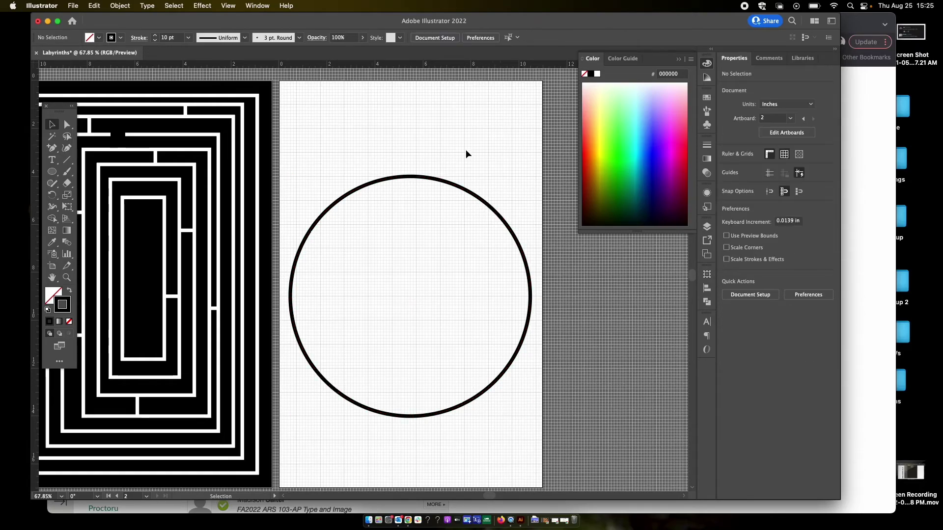
Step: Try placing an offset duplicate of the circle at X 4.5972 in and Y 11.5 in, and delete the copy
left_click(452, 186)
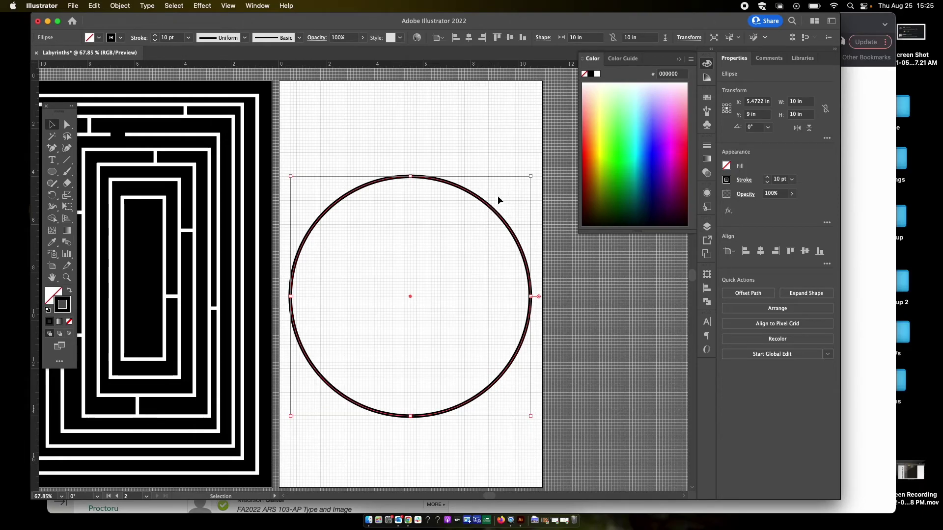
left_click_drag(487, 205, 465, 266)
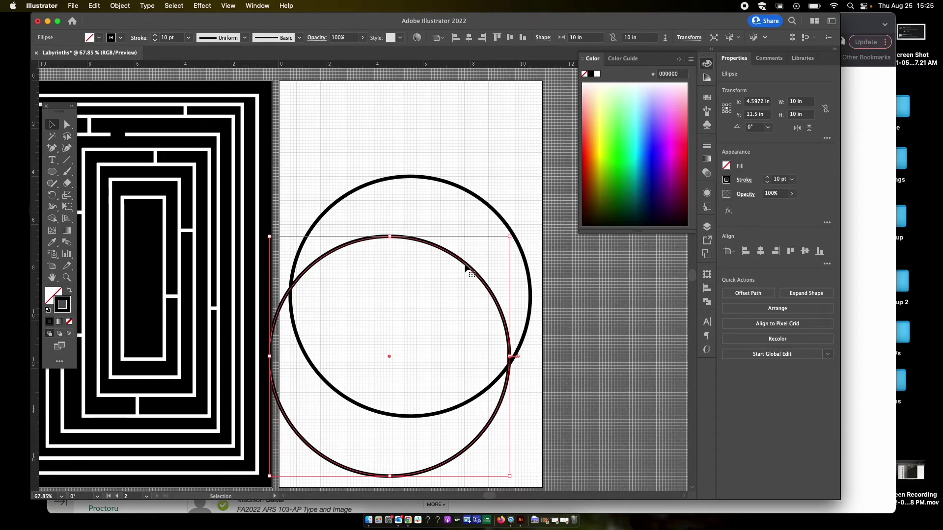
key("Delete")
Step: Try resizing the original circle slightly smaller from one corner, and undo the resize
left_click(491, 208)
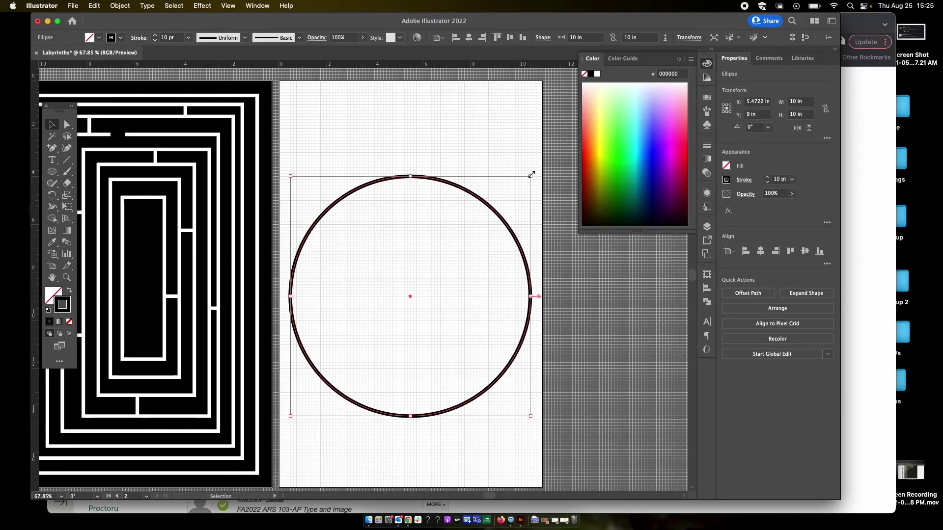
left_click_drag(531, 174, 518, 192)
key("super+z")
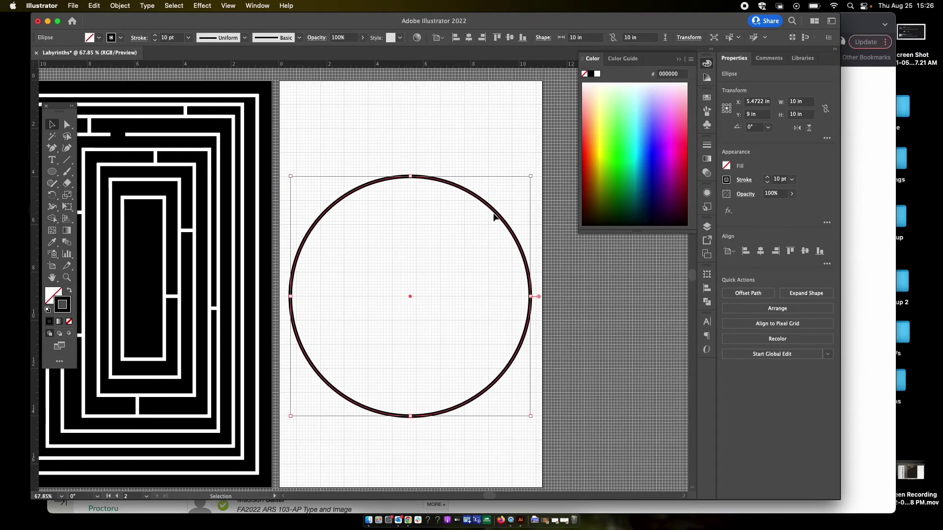
left_click(482, 134)
left_click(470, 197)
key("a")
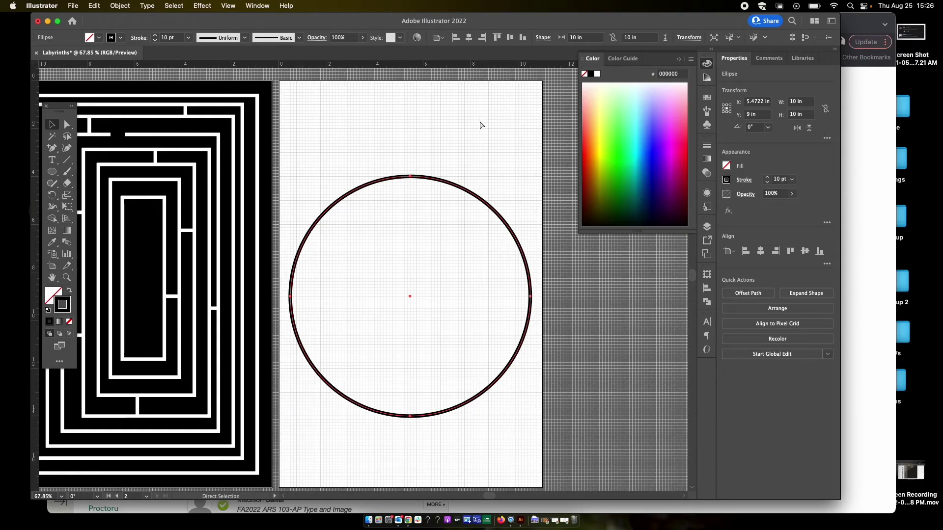
key("v")
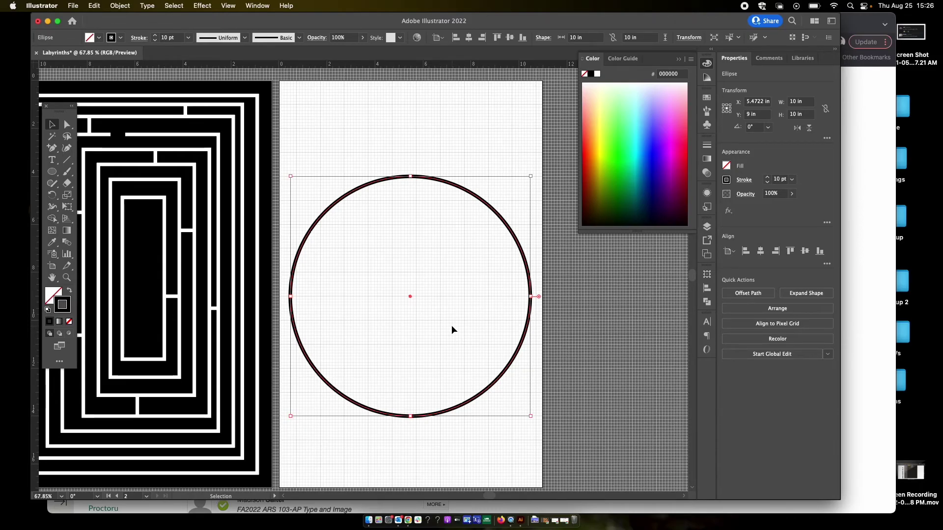
key("a")
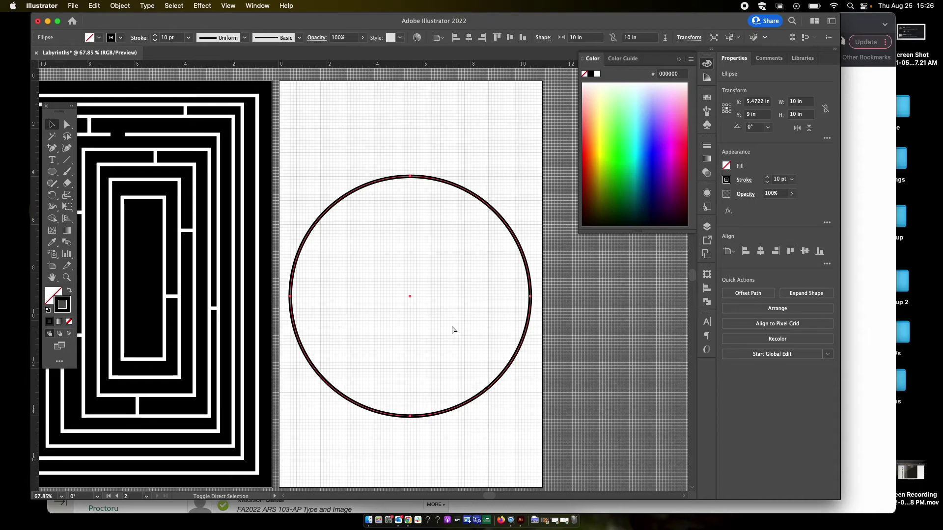
Step: Try shrinking the circle strongly toward its opposite corner, and undo the scaling
key("v")
scroll(454, 311, "up", 1)
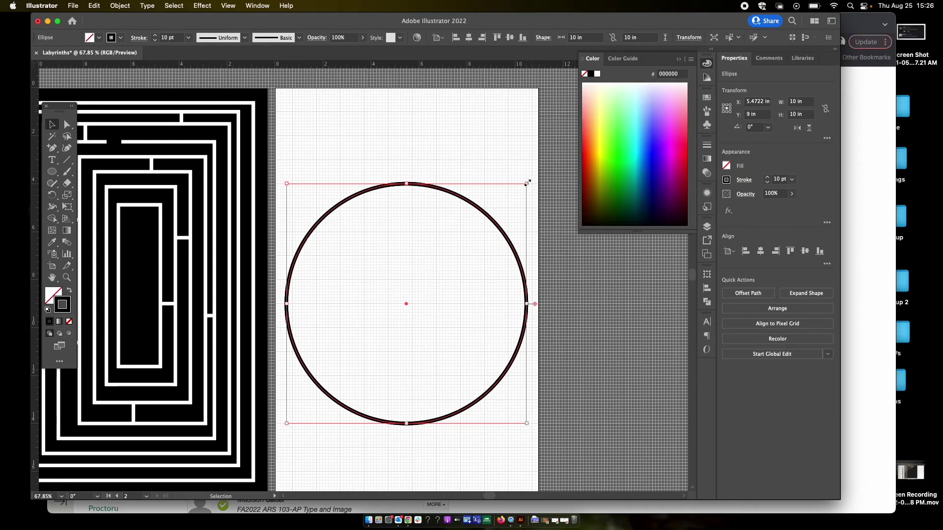
left_click_drag(528, 183, 361, 339)
key("cmd+z")
Step: Make a concentric 8.75 in copy inside the 10 in circle, scaled from its center, and reselect the outer circle
left_click_drag(527, 183, 527, 183)
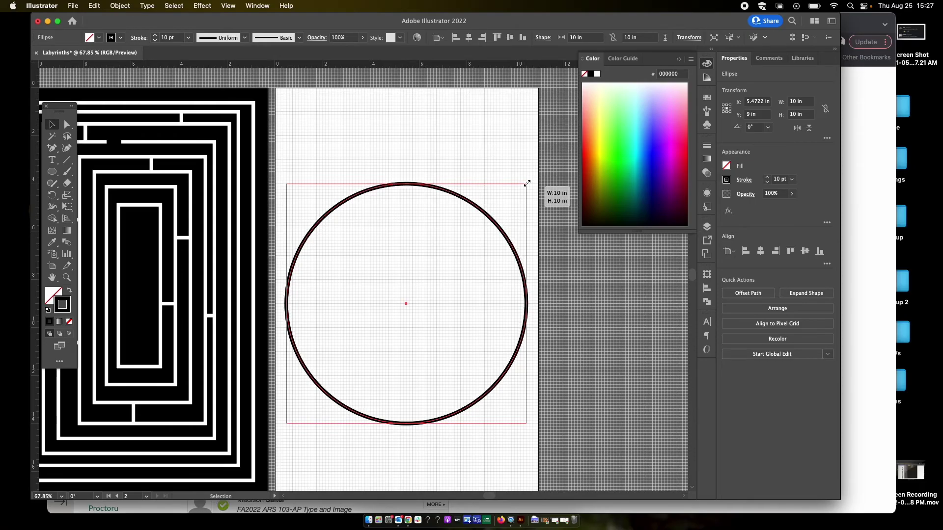
mouse_move(526, 185)
left_mouse_down()
mouse_move(445, 247)
mouse_move(477, 225)
mouse_move(476, 261)
mouse_move(456, 185)
mouse_move(467, 231)
mouse_move(491, 212)
mouse_move(488, 232)
mouse_move(496, 206)
mouse_move(467, 267)
mouse_move(532, 185)
mouse_move(520, 200)
left_mouse_up()
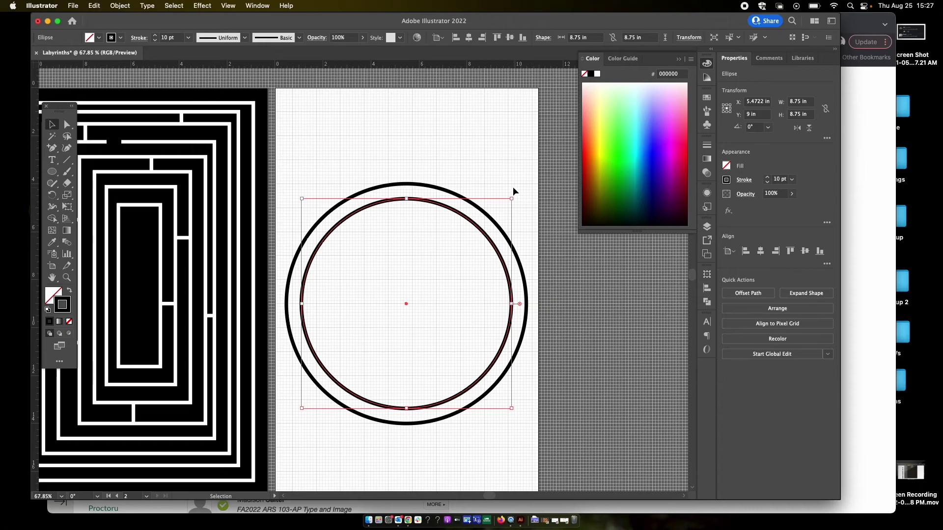
left_click(495, 149)
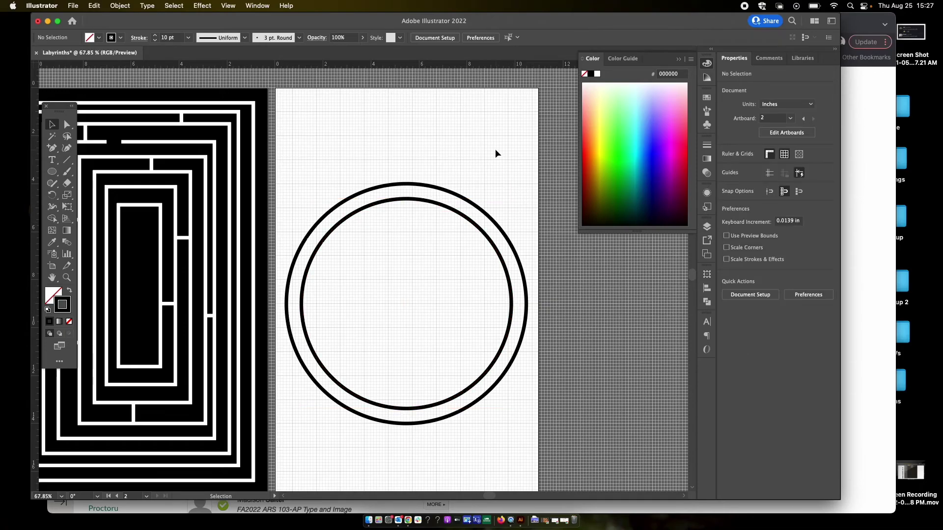
key("super")
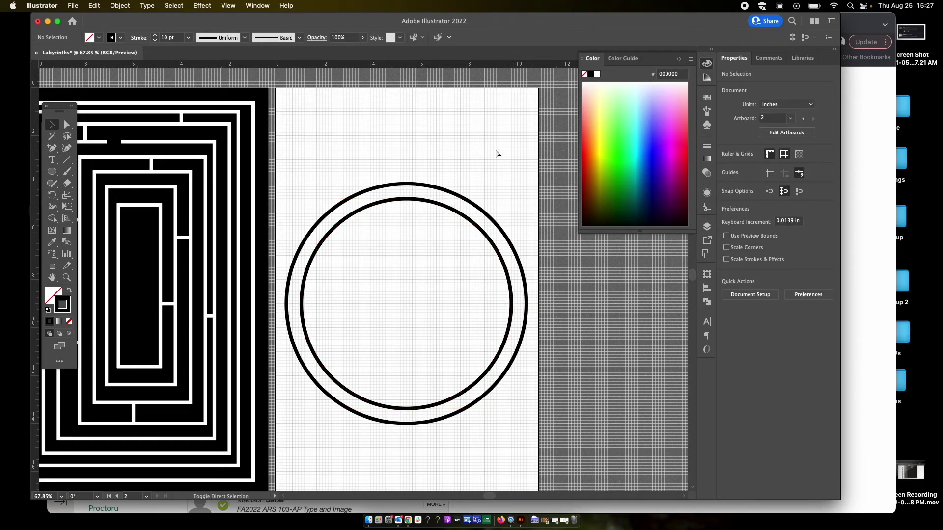
key("super+z")
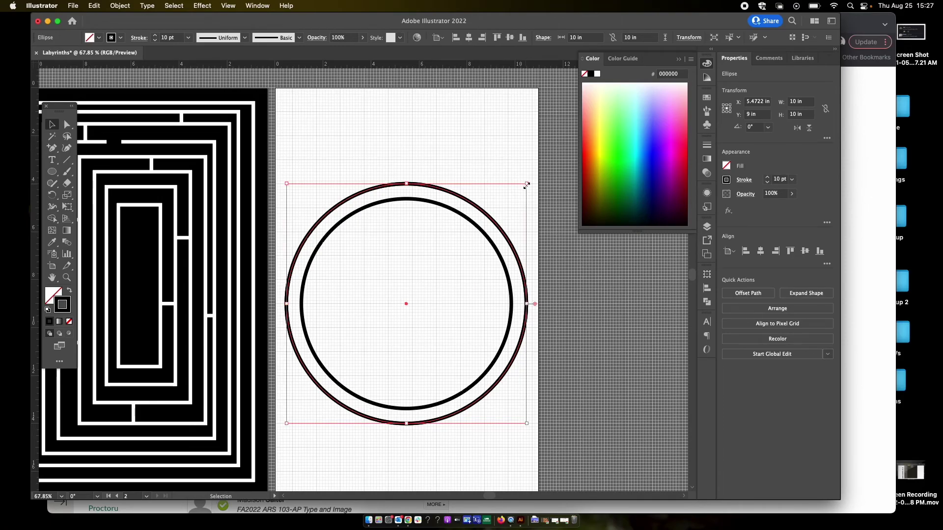
Step: Make three concentric copies of the 10 in outer circle, scaled from the center to 7.5 in, 6.25 in and about 5 in
left_click_drag(525, 183, 496, 203)
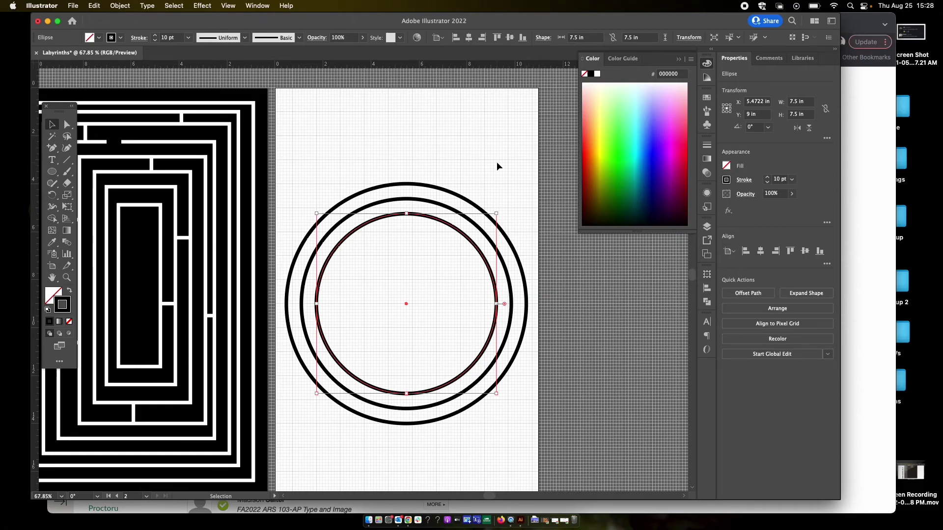
key("super+z")
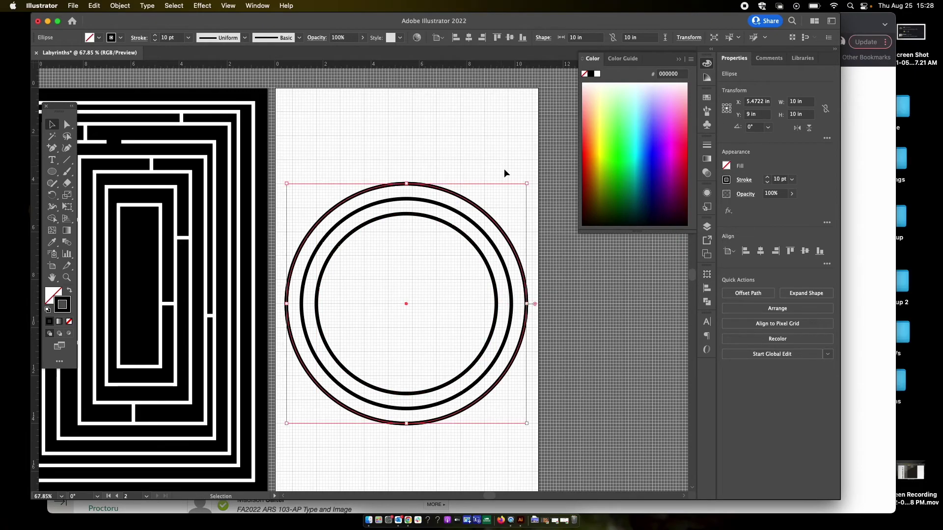
left_click_drag(528, 185, 481, 224)
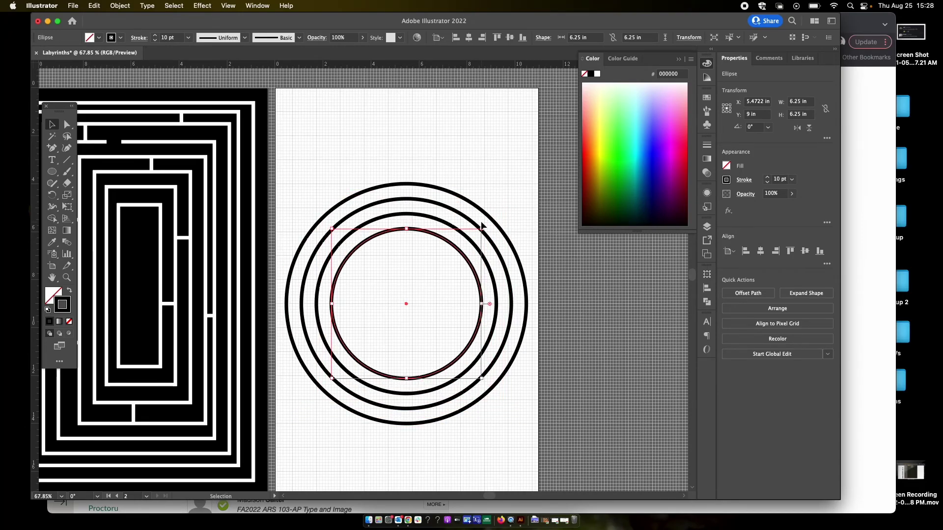
left_click(493, 220)
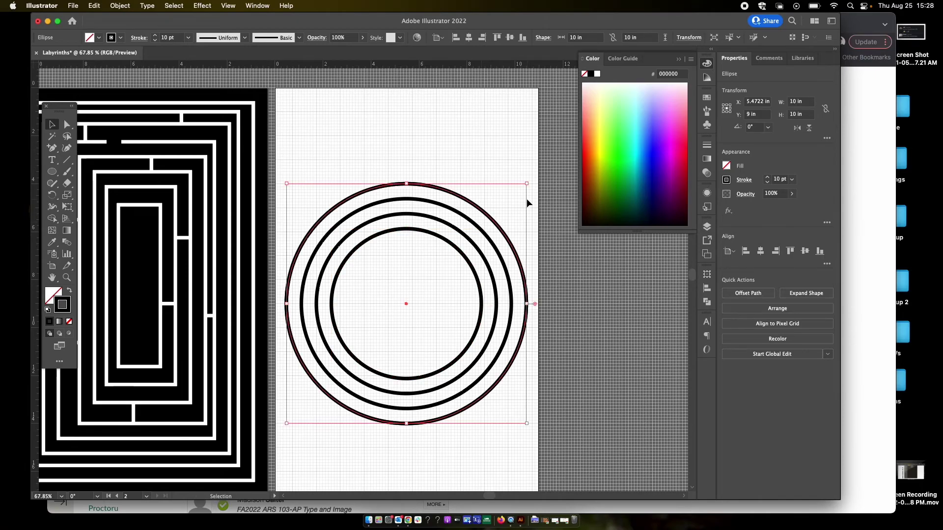
left_click_drag(528, 183, 467, 238)
key("super+z")
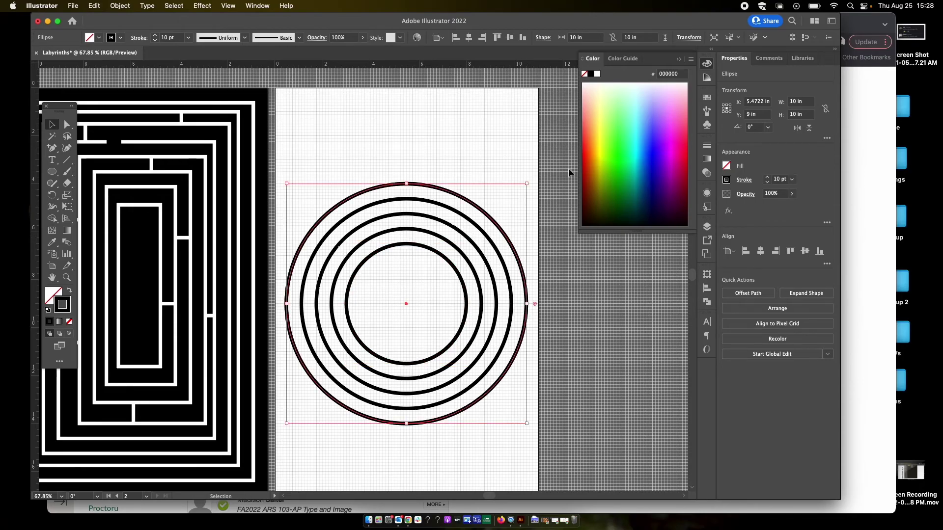
Step: Add three more concentric copies of the outer circle, scaled from the center to 4 in, 2.75 in and 1.5 in, and deselect
left_click_drag(528, 184, 454, 225)
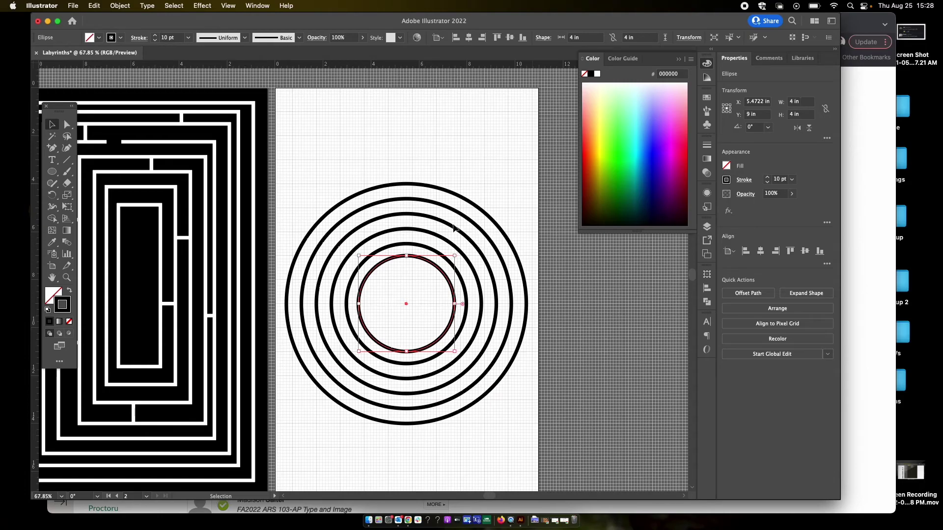
key("super+f")
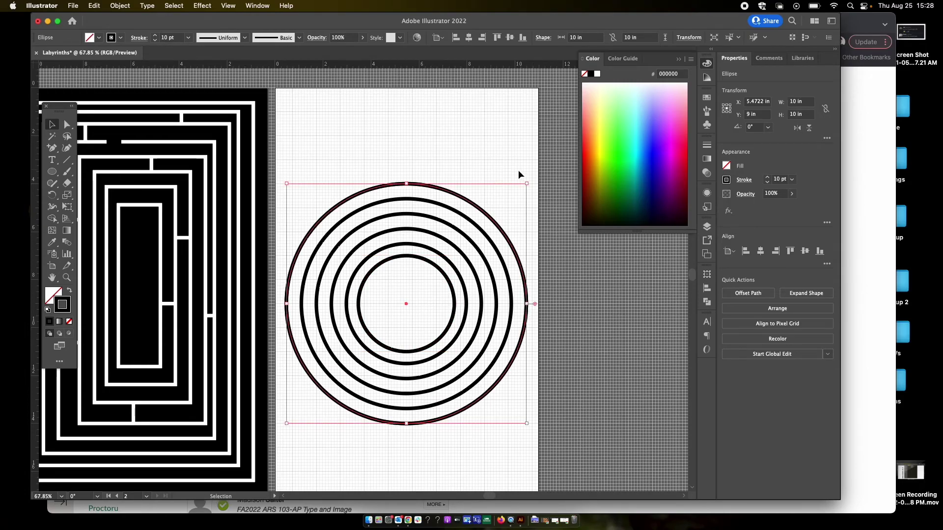
left_click_drag(527, 185, 440, 227)
key("super+z")
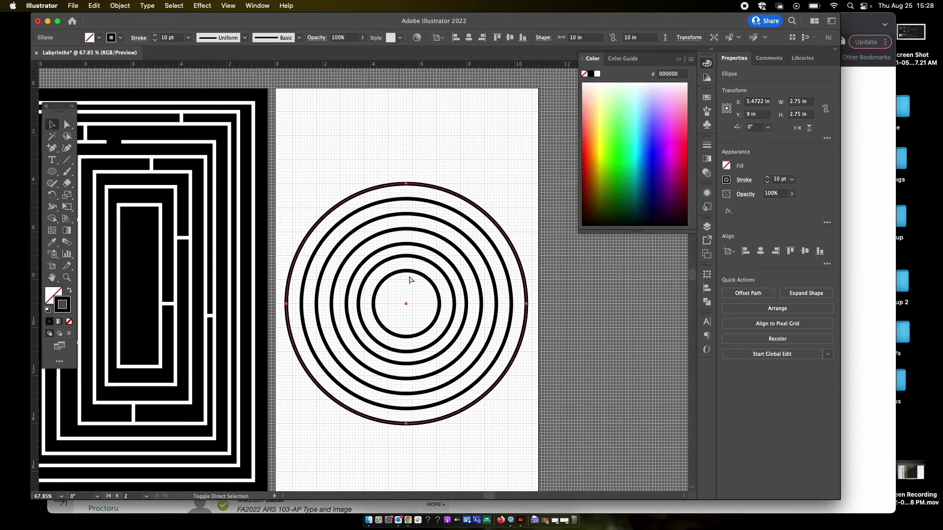
left_click_drag(527, 185, 426, 249)
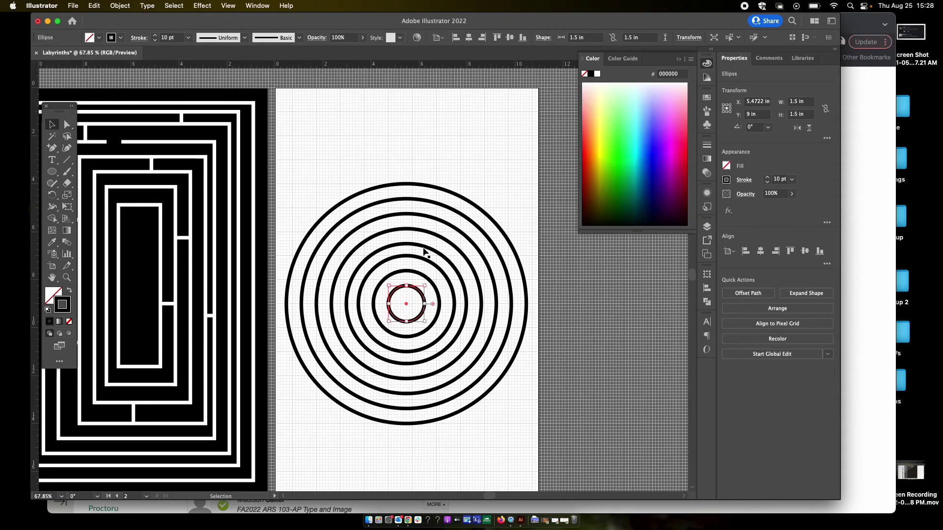
left_click(452, 147)
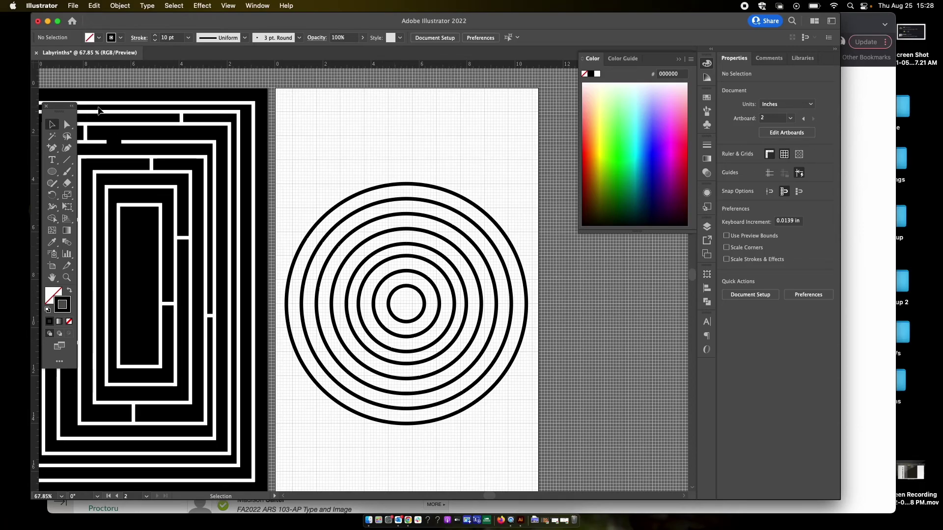
Step: Draw five short 10 pt wall lines bridging neighbouring rings at the upper left, top, inner lower right, inner lower left and outer lower left
left_click(66, 162)
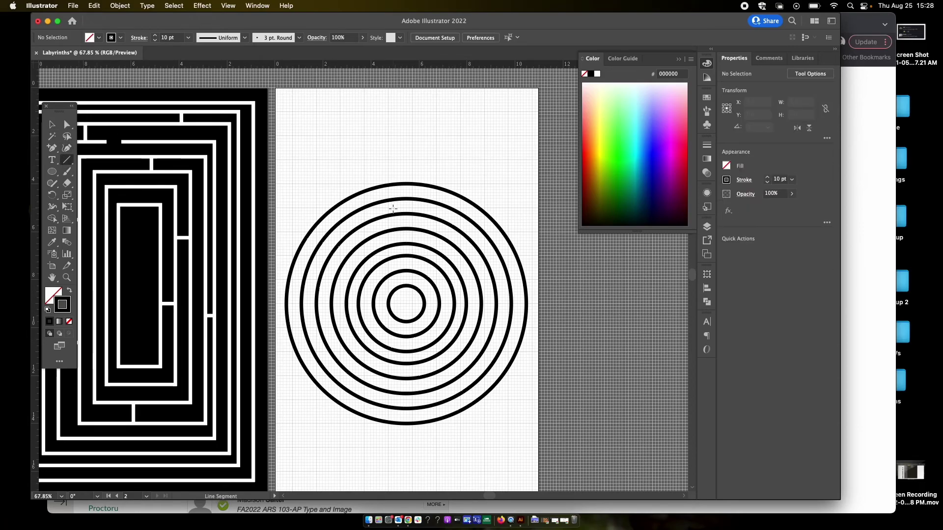
left_click(328, 213)
key("Escape")
left_click_drag(328, 211, 337, 224)
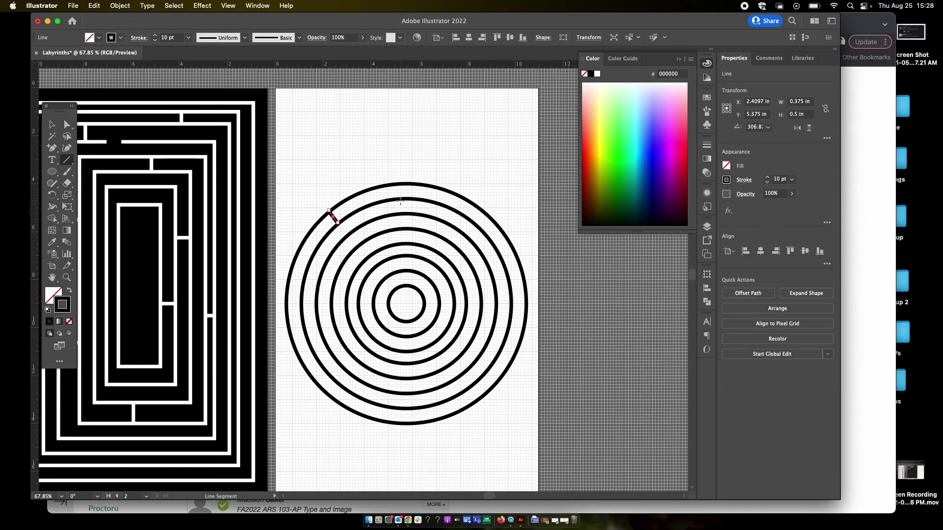
left_click_drag(400, 198, 400, 215)
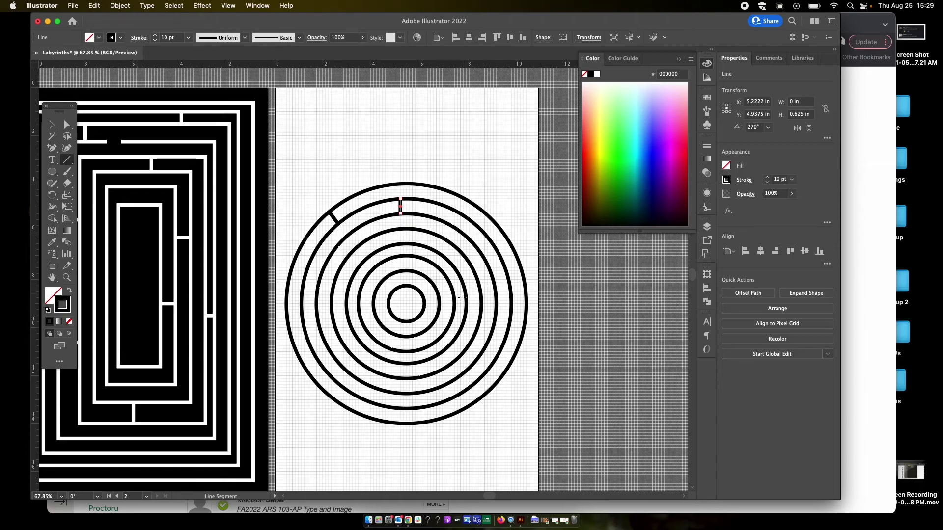
left_click_drag(451, 324, 459, 333)
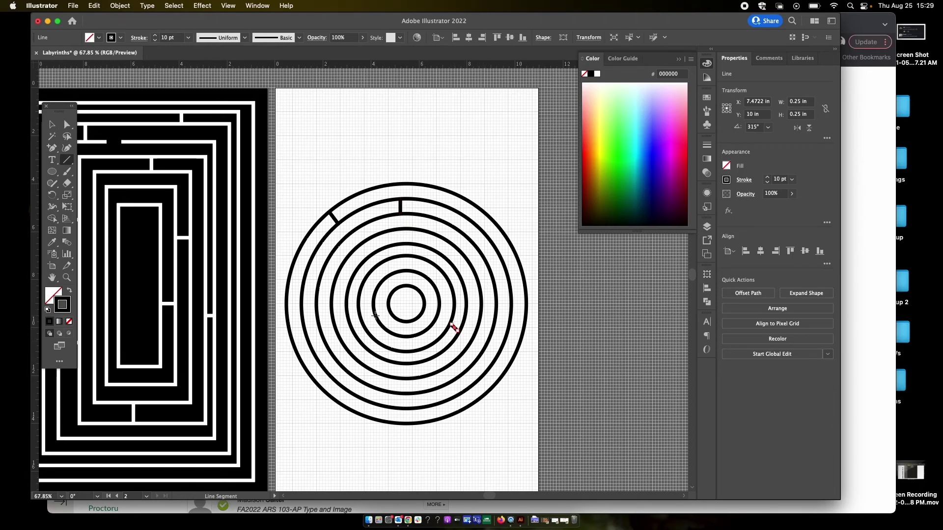
left_click_drag(375, 321, 389, 312)
left_click_drag(346, 373, 359, 360)
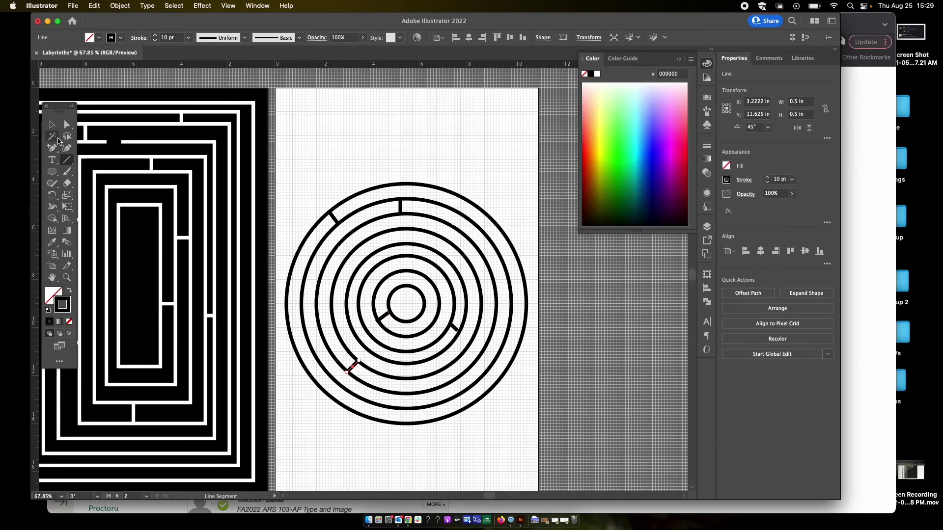
Step: Add two anchor points on the 7.5 in circle's upper left, at X 2.1547 in, Y 7.25 in and X 2.472 in, Y 6.75 in
left_click(52, 125)
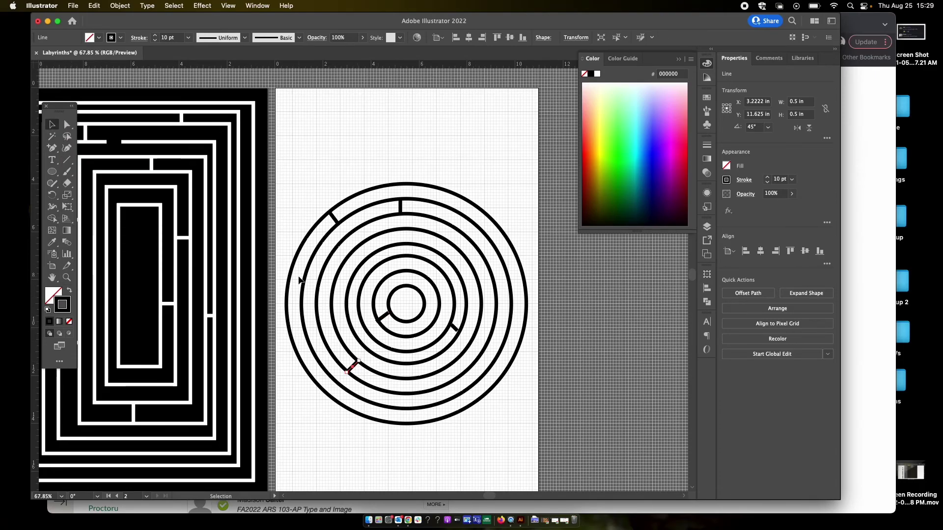
scroll(333, 306, "up", 3)
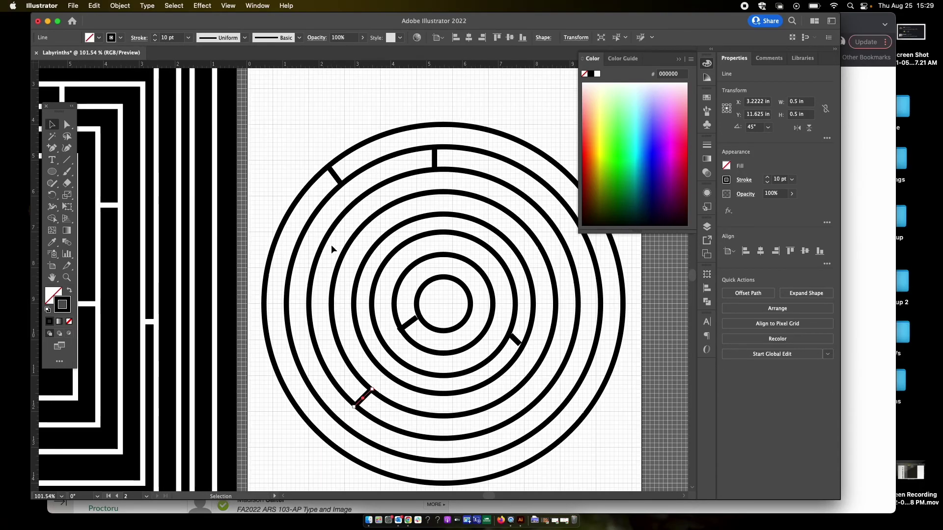
scroll(337, 230, "up", 4)
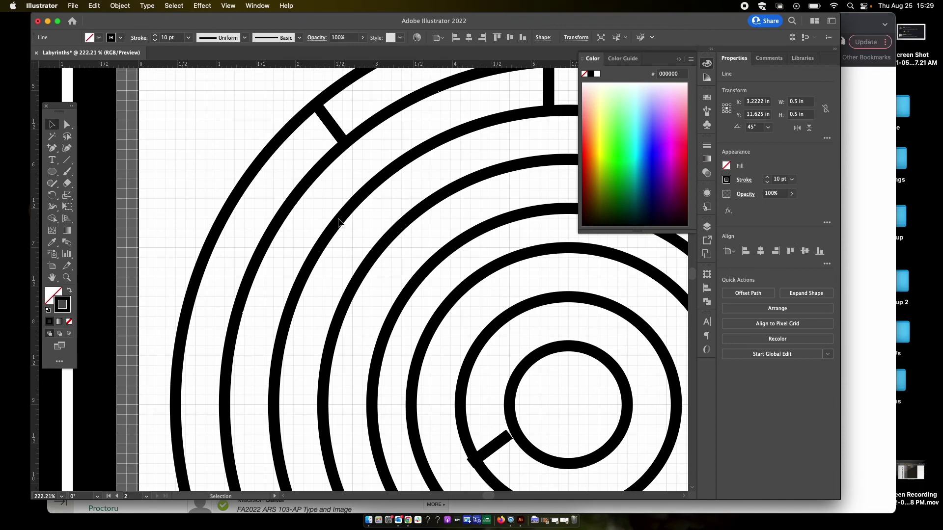
scroll(339, 223, "down", 1)
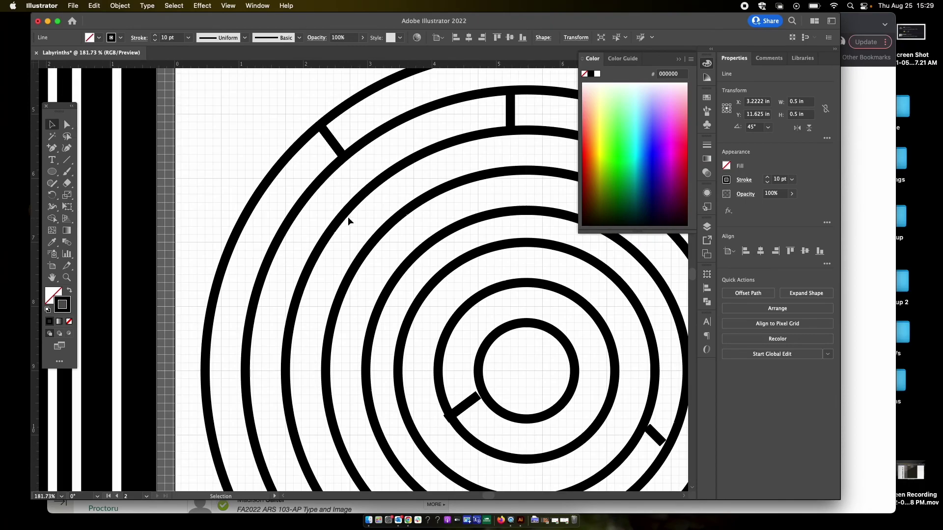
left_click(330, 234)
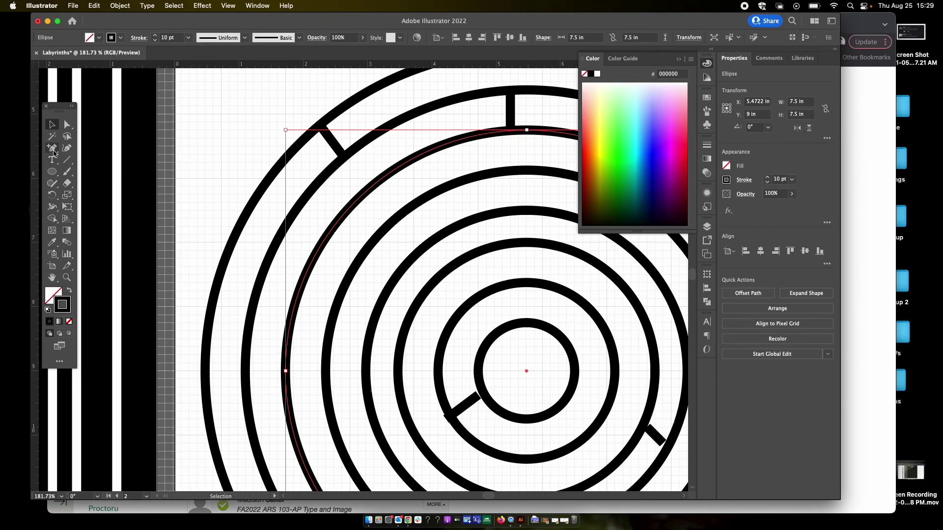
left_click_drag(52, 151, 120, 164)
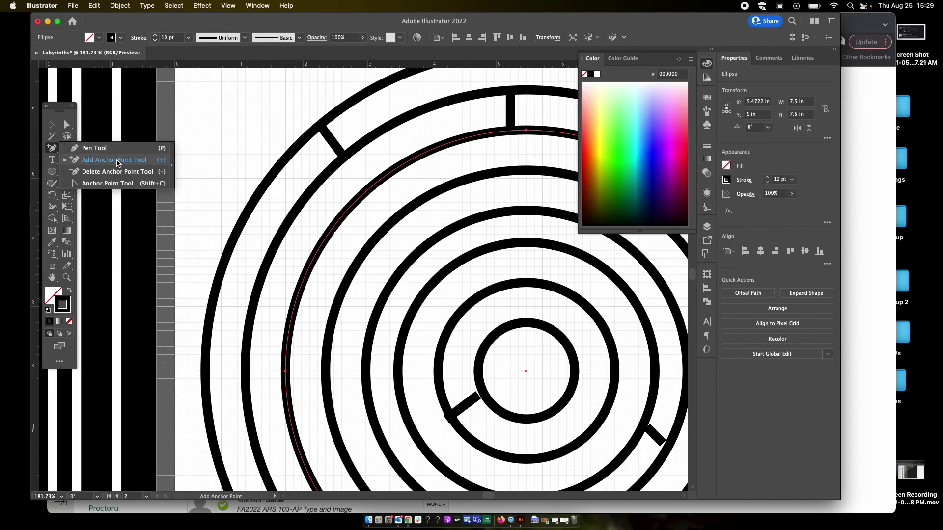
left_click_drag(118, 163, 107, 162)
left_click_drag(111, 162, 121, 161)
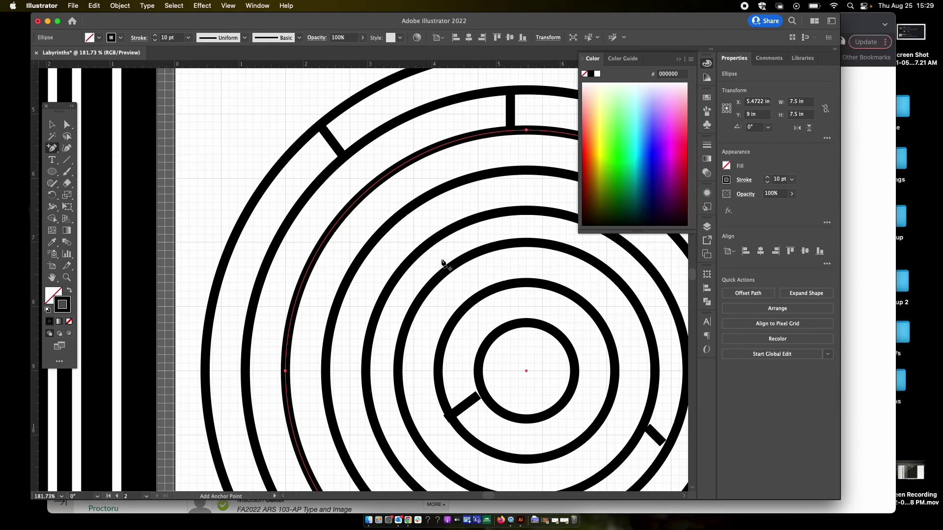
left_click(315, 261)
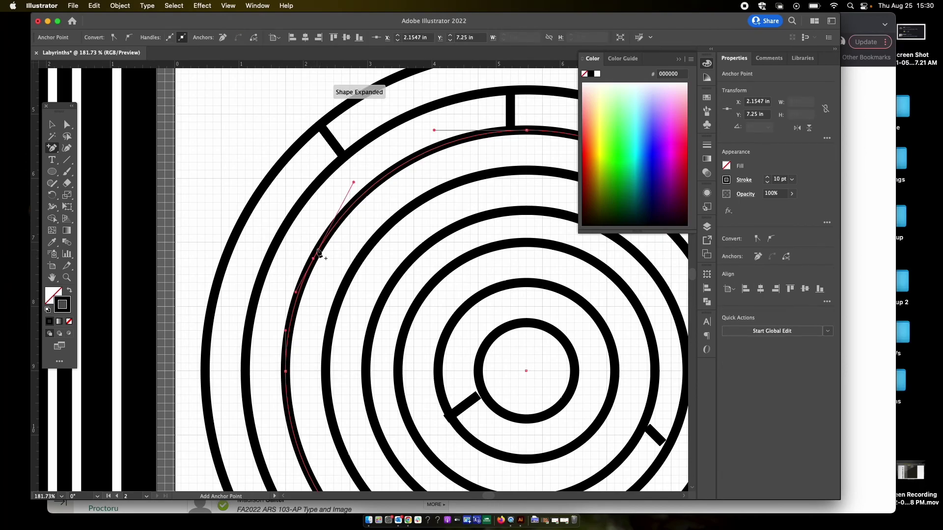
left_click(333, 228)
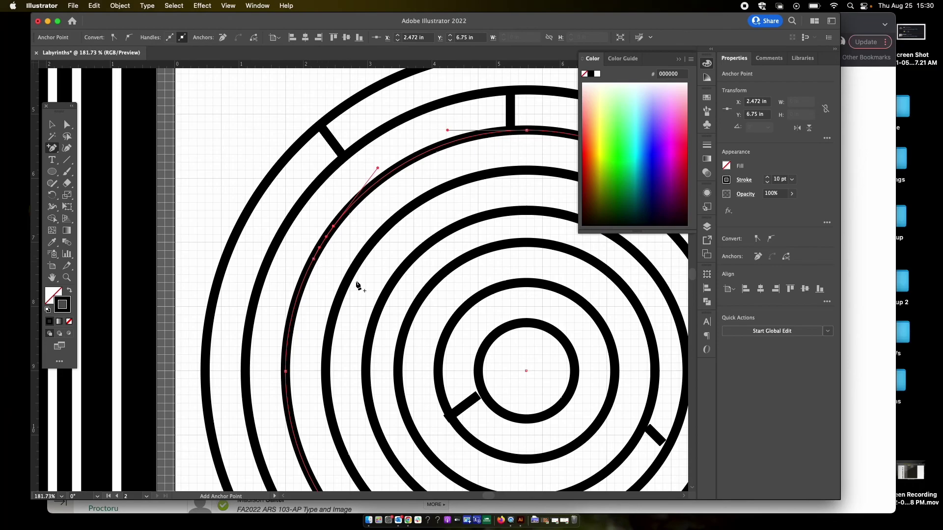
Step: Cut the 7.5 in circle's path at both newly added anchor points and deselect it
key("a")
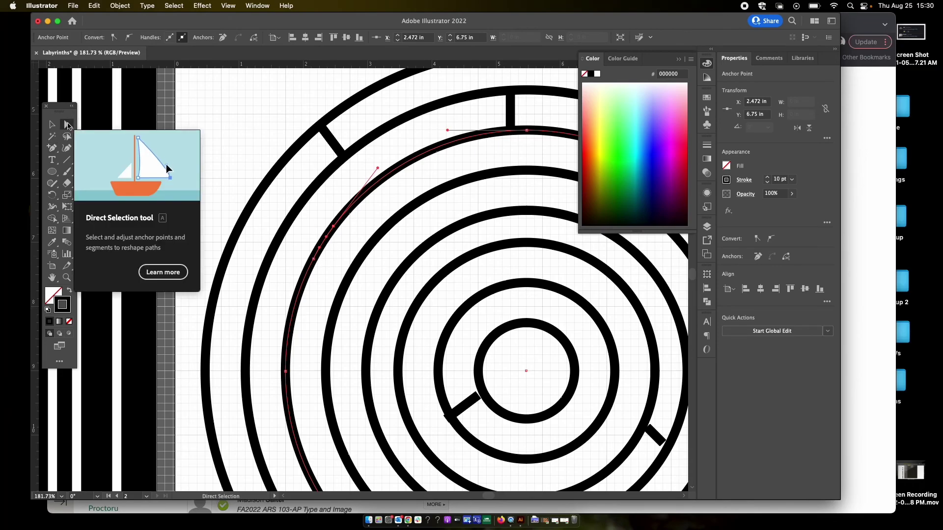
scroll(322, 273, "up", 6)
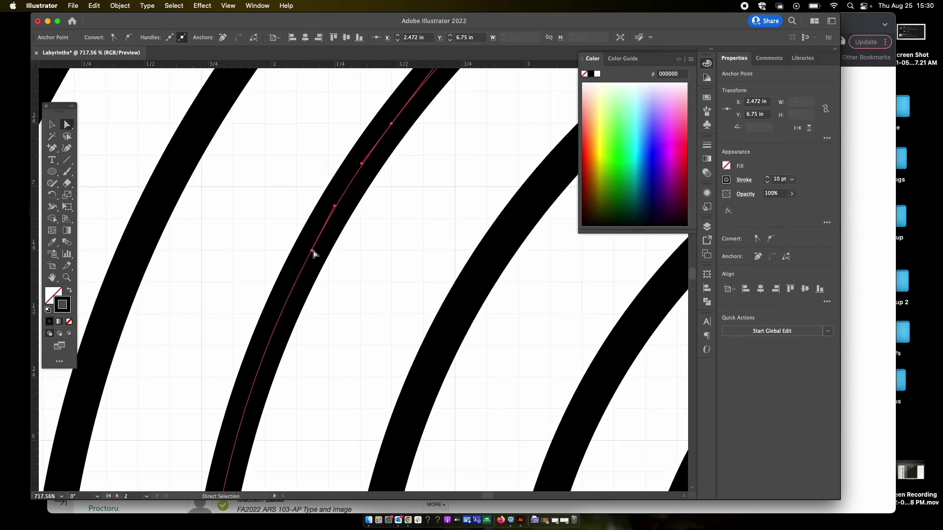
left_click(311, 251)
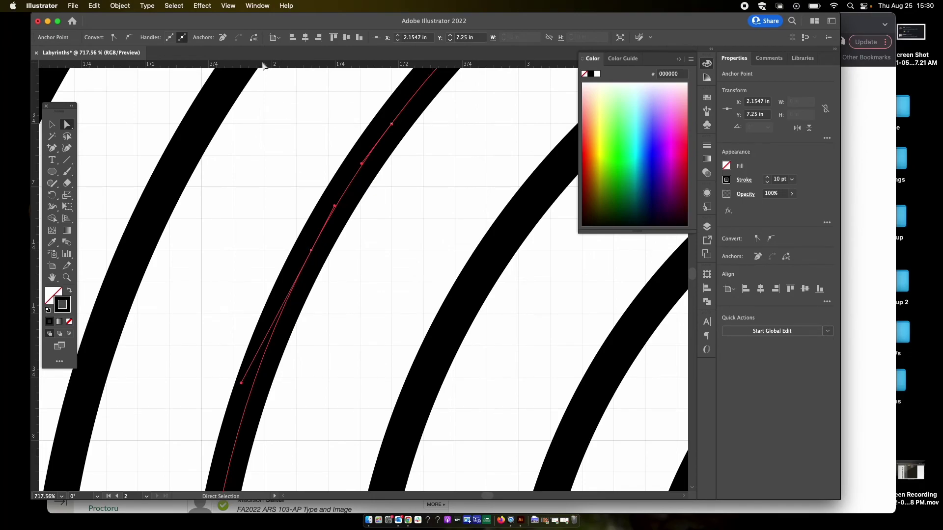
left_click(253, 38)
left_click(392, 125)
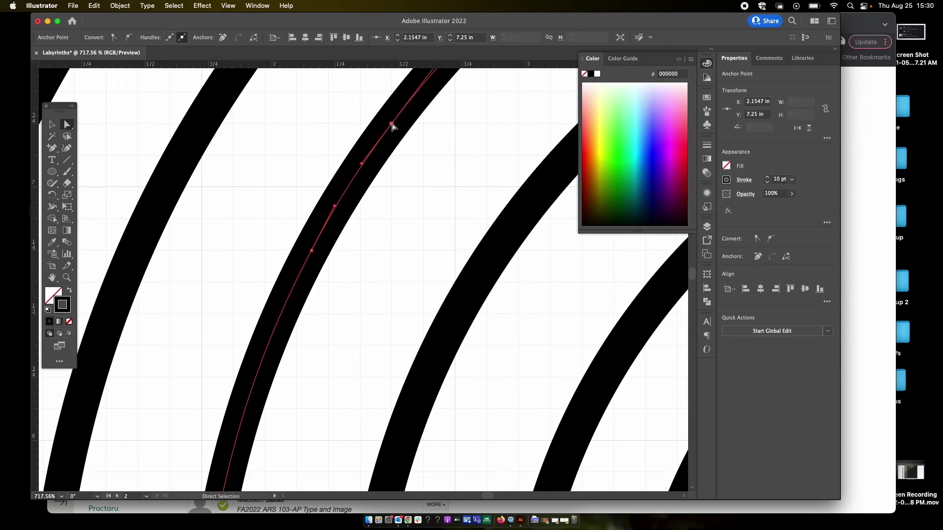
left_click(253, 38)
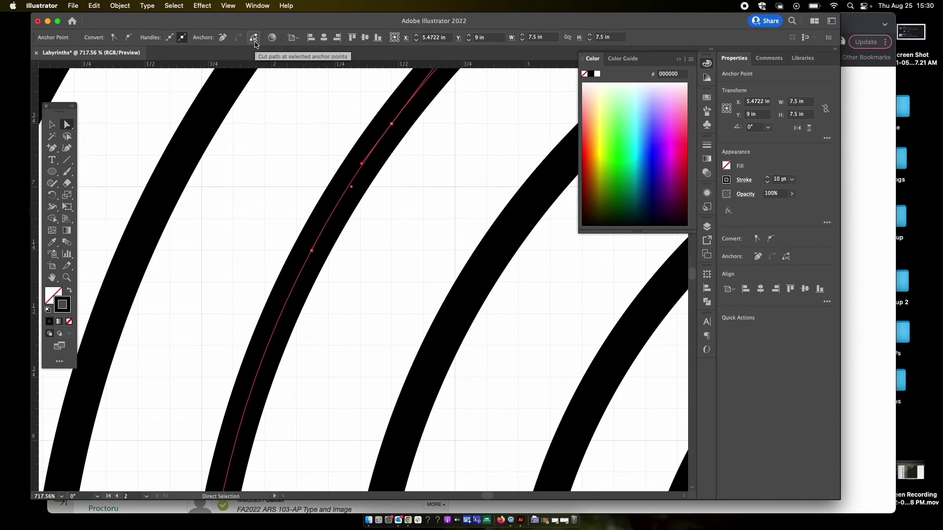
left_click(403, 181)
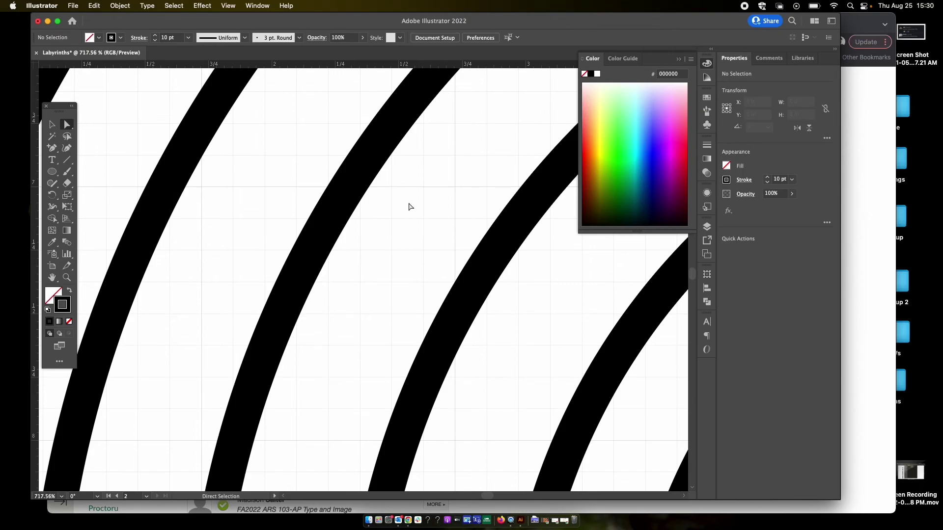
Step: Delete the short segment between the two cuts to open a gap in the 7.5 in ring, and deselect everything
left_click(352, 186)
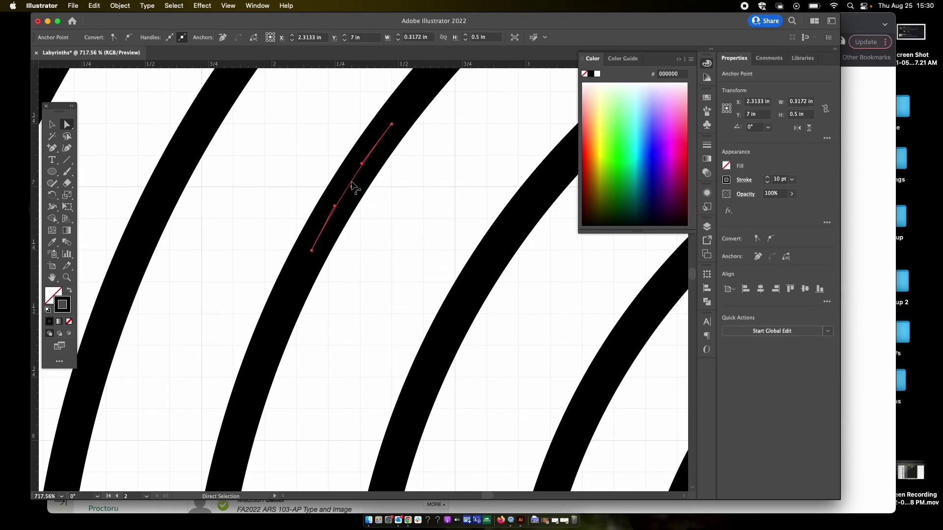
left_click(351, 186)
key("Delete")
scroll(349, 211, "down", 5)
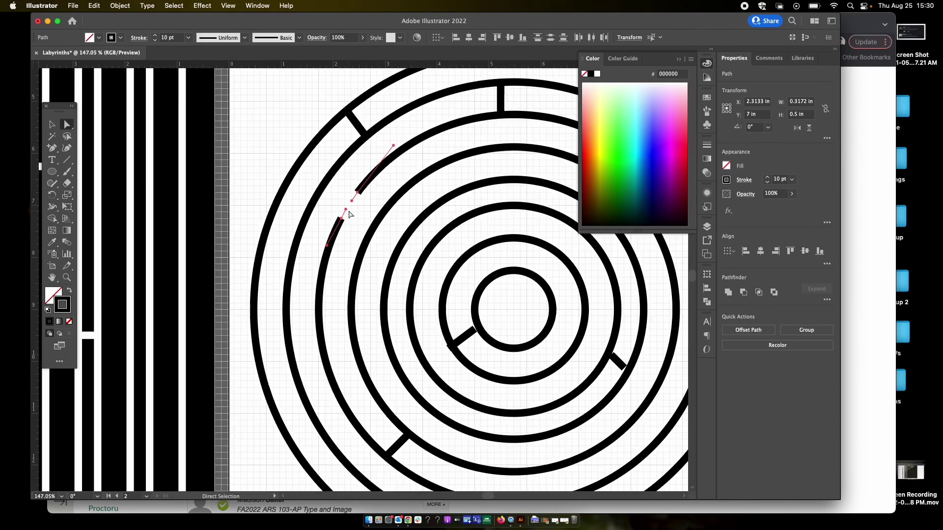
scroll(349, 214, "down", 2)
key("v")
key("super+shift+a")
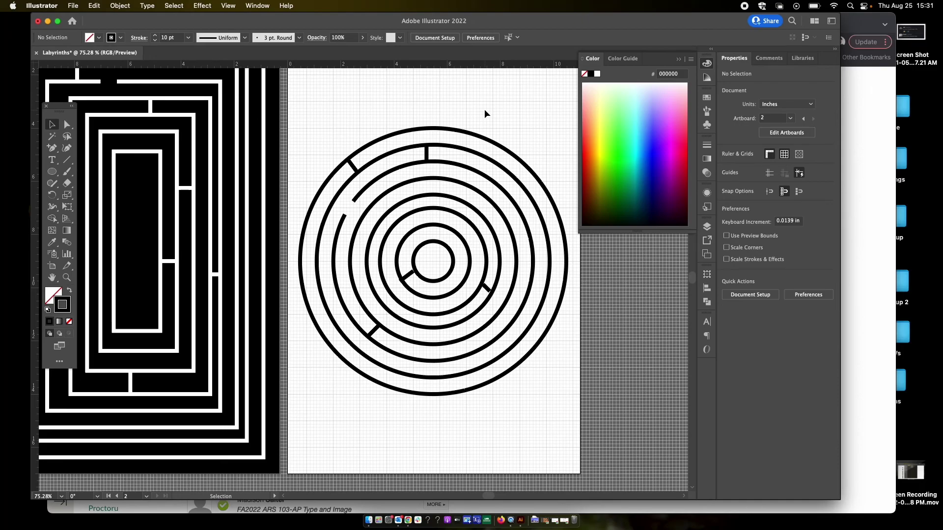
Step: Add two anchor points at the top of the 10 in circle, at X 5.0972 in, Y 4.0139 in and X 5.7222 in, Y 4.0061 in
left_click(434, 129)
scroll(433, 131, "up", 2)
scroll(434, 130, "up", 6)
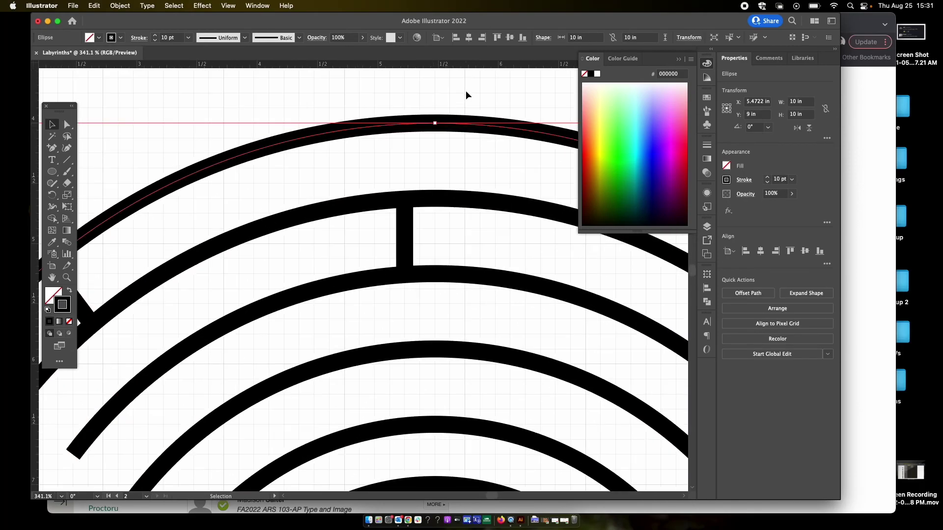
left_click(465, 92)
left_click(437, 123)
left_click(68, 124)
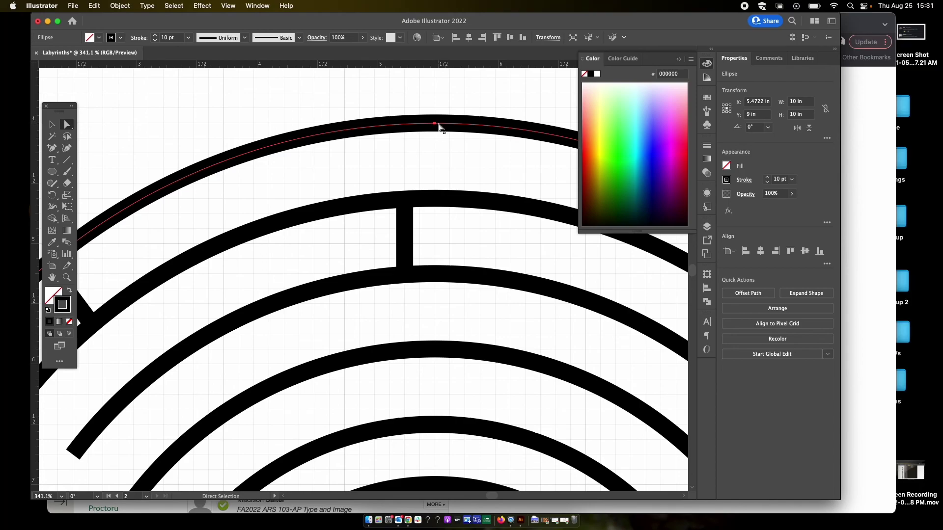
key("plus")
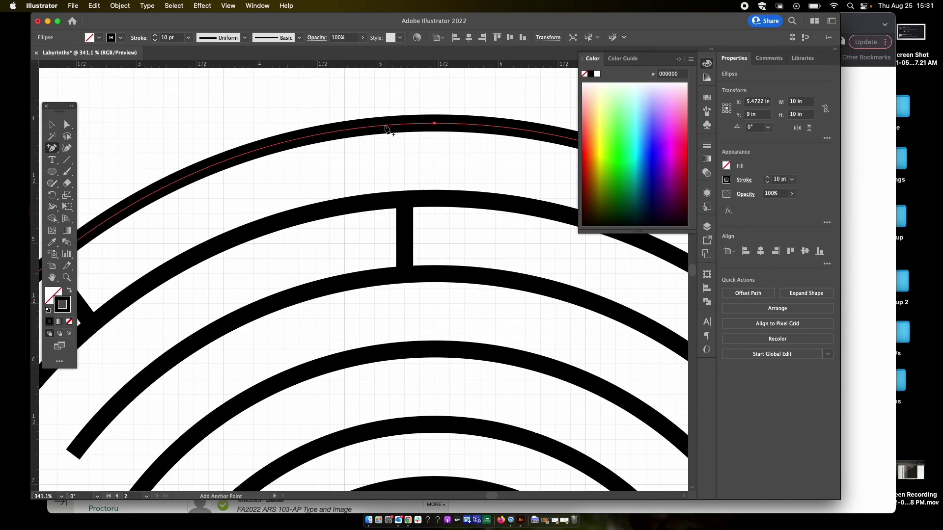
left_click(387, 126)
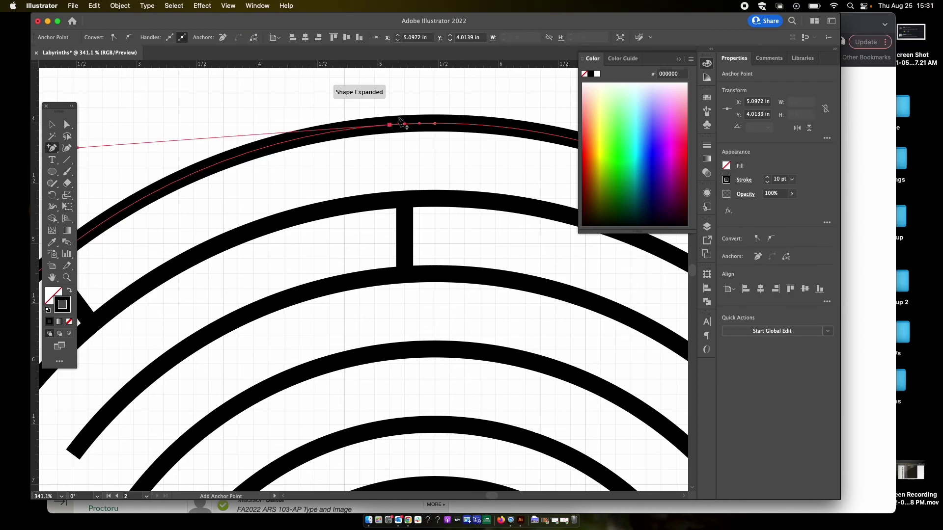
left_click(465, 127)
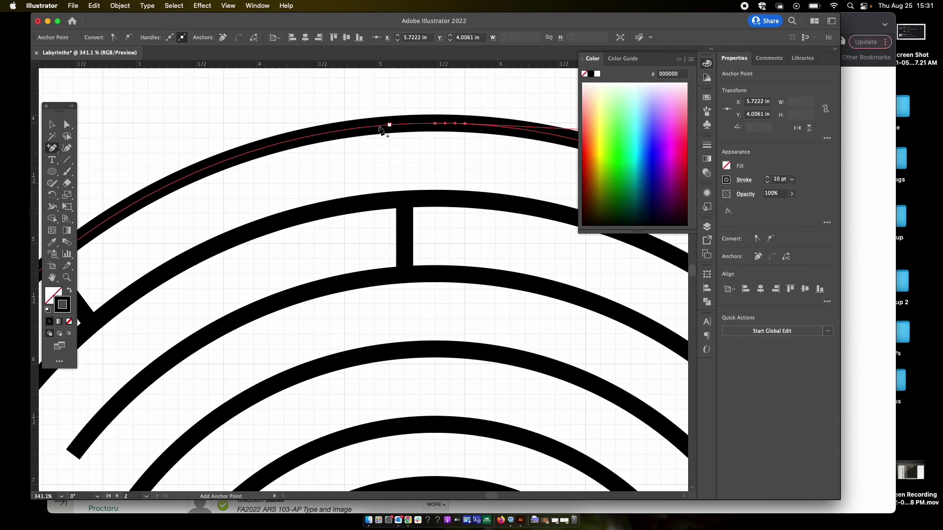
Step: Cut the outermost 10 in circle's path at the two new anchor points near its top and deselect it
key("super+z")
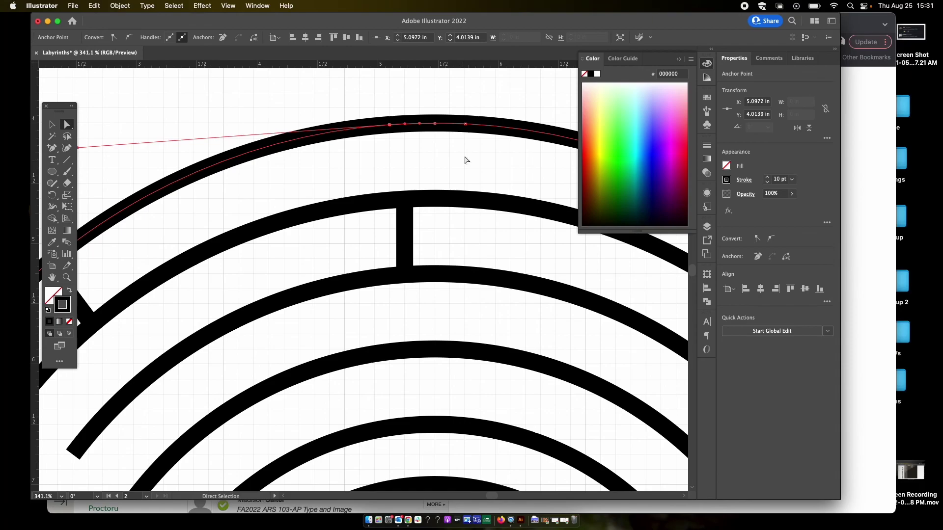
left_click(465, 124)
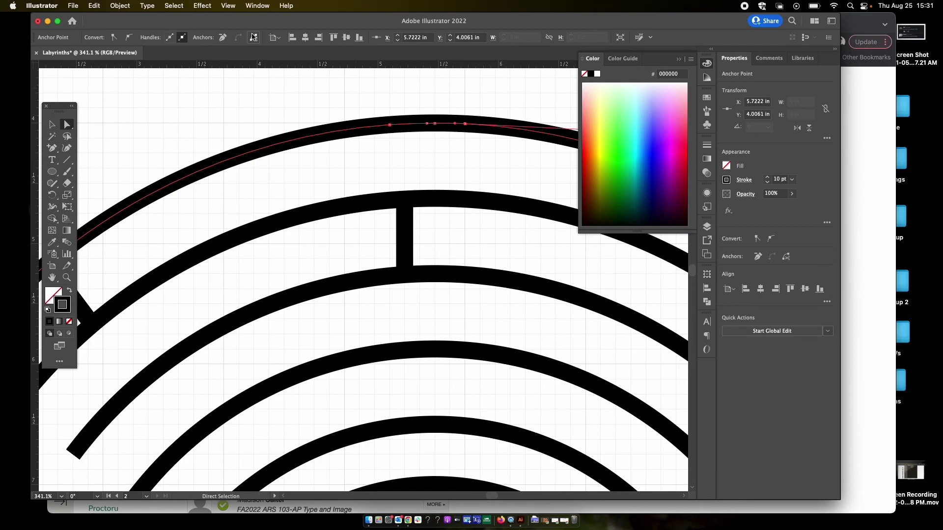
left_click(440, 111)
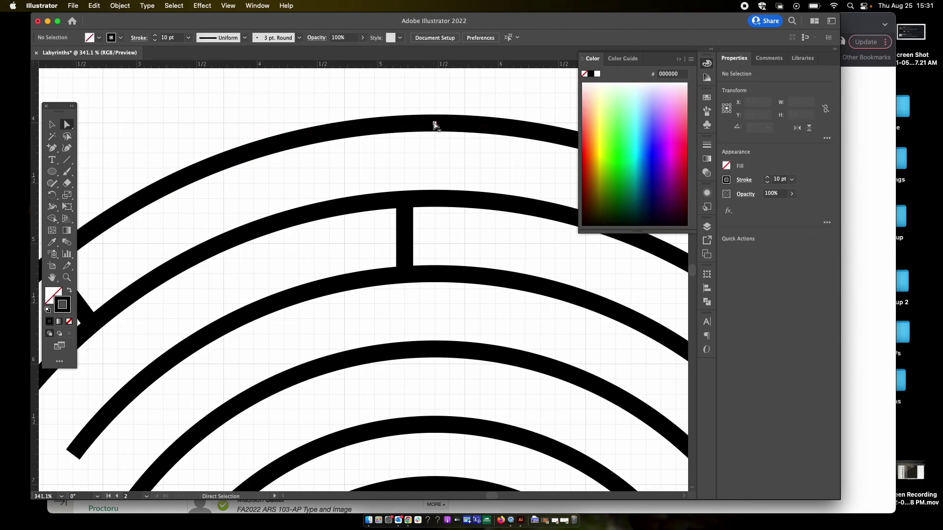
Step: Delete the whole short segment between the two cuts to open an entrance gap at the top of the outermost ring
left_click(449, 129)
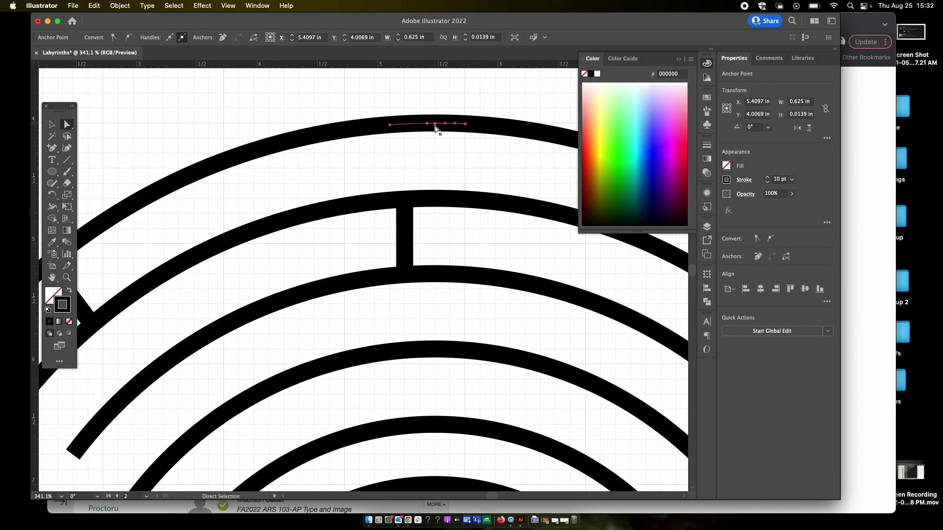
key("Delete")
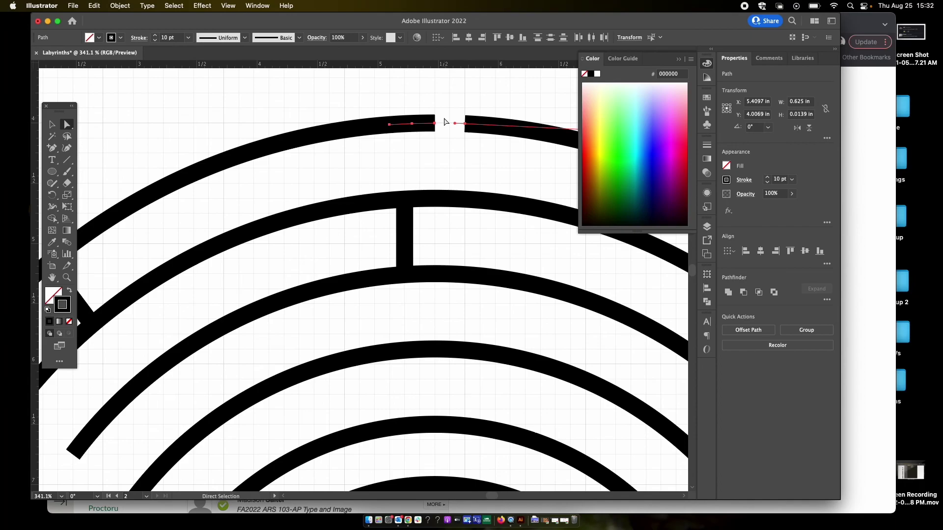
key("Delete")
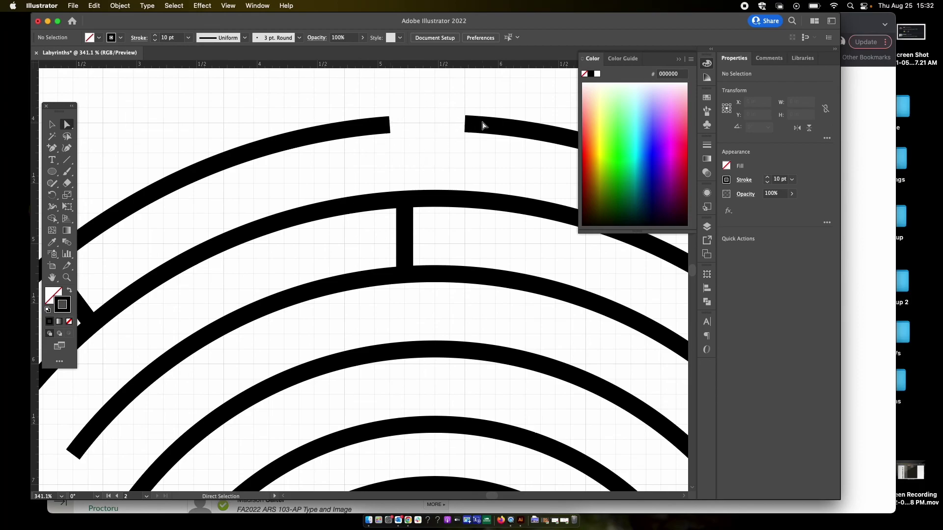
scroll(432, 155, "down", 4)
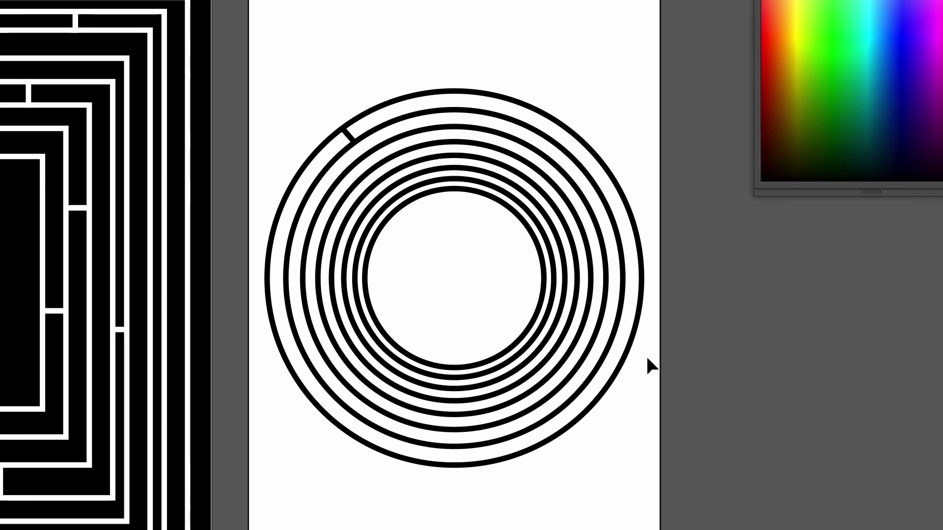
scroll(646, 355, "left", 5)
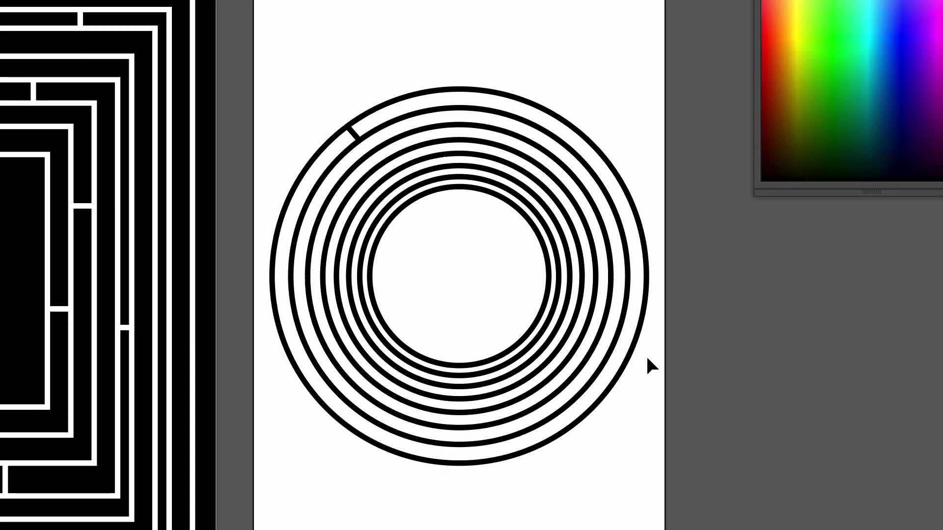